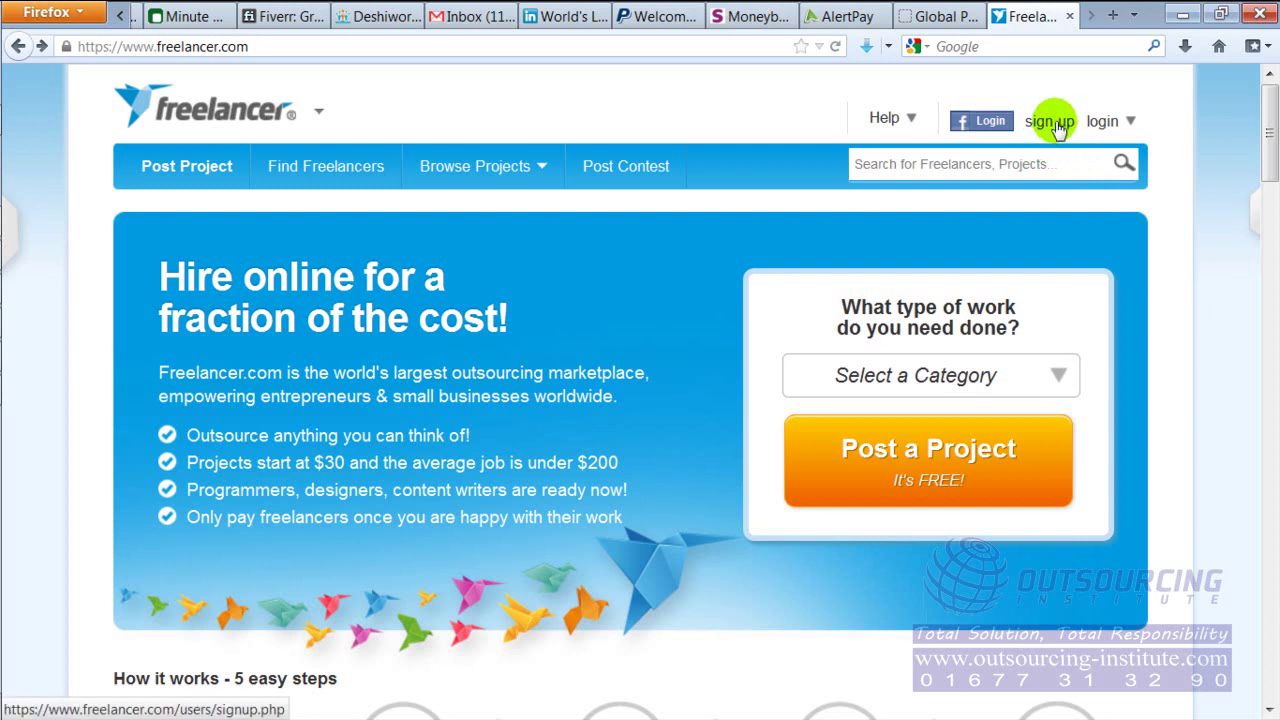
Open the free sign-up page and scroll down to the registration form
left_click(1050, 121)
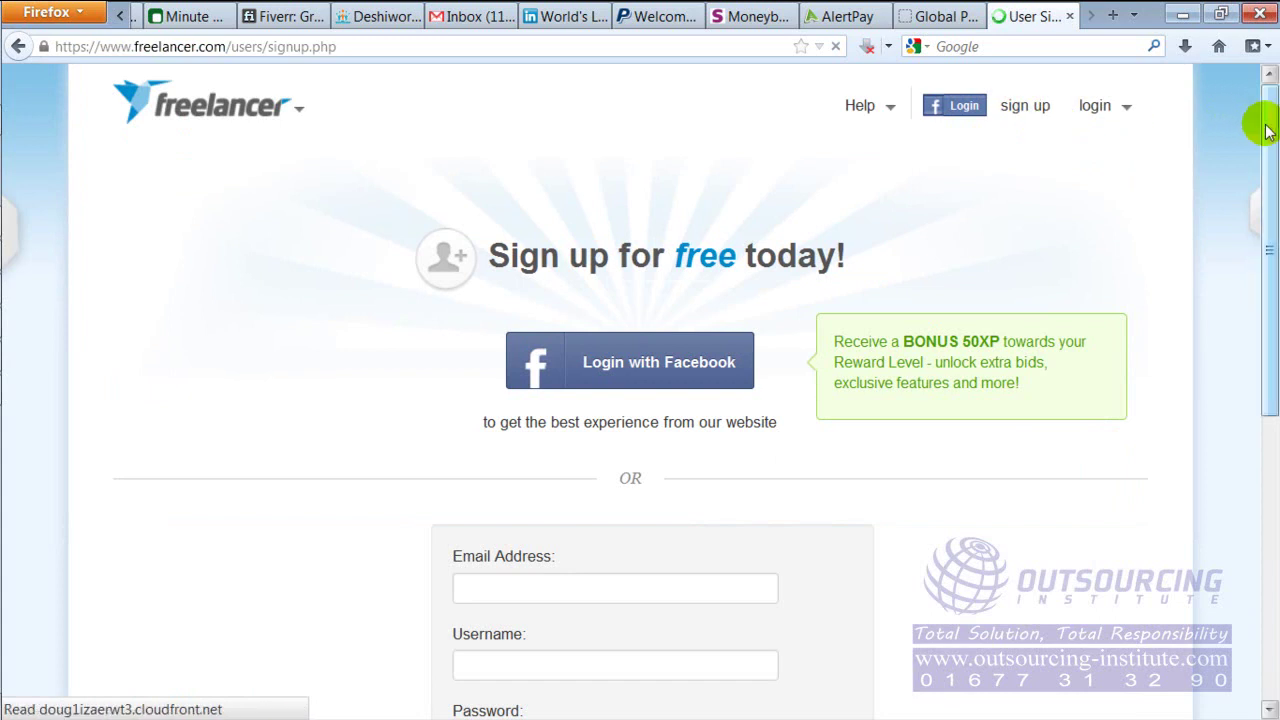
left_click_drag(1270, 125, 1268, 280)
Enter the account e-mail address and an alphanumeric username, replacing the rejected underscore version
left_click(562, 168)
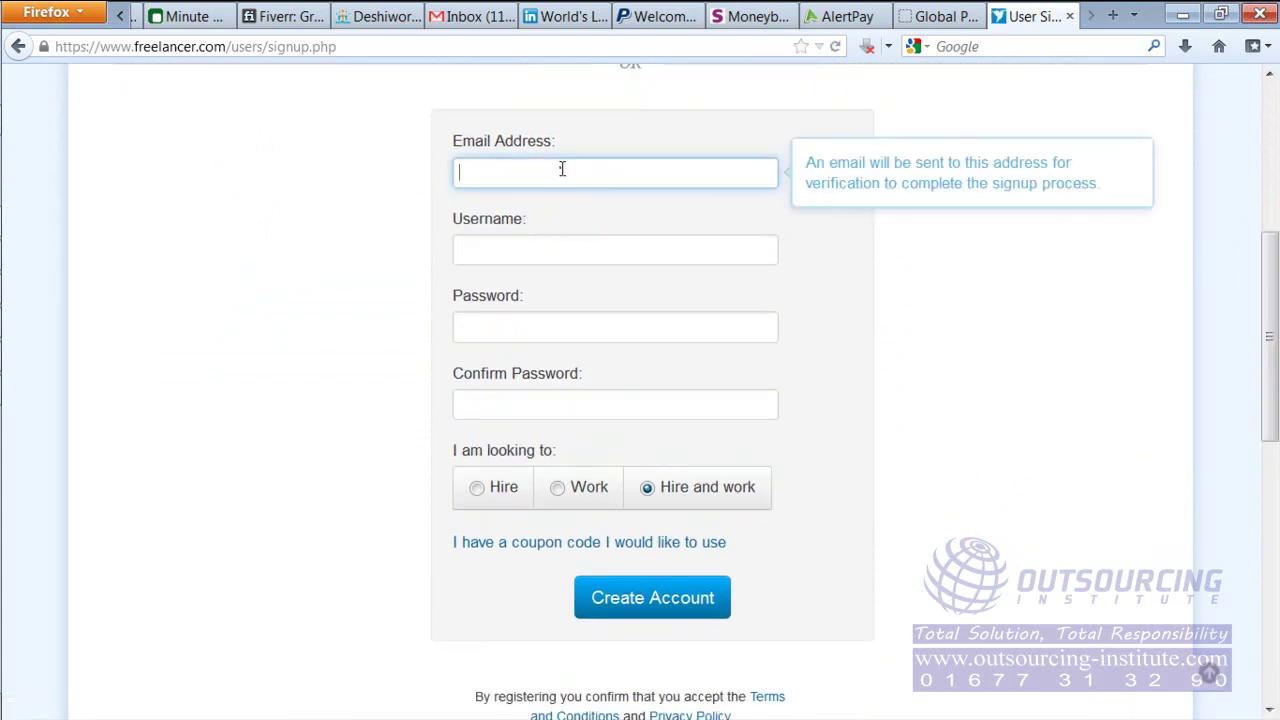
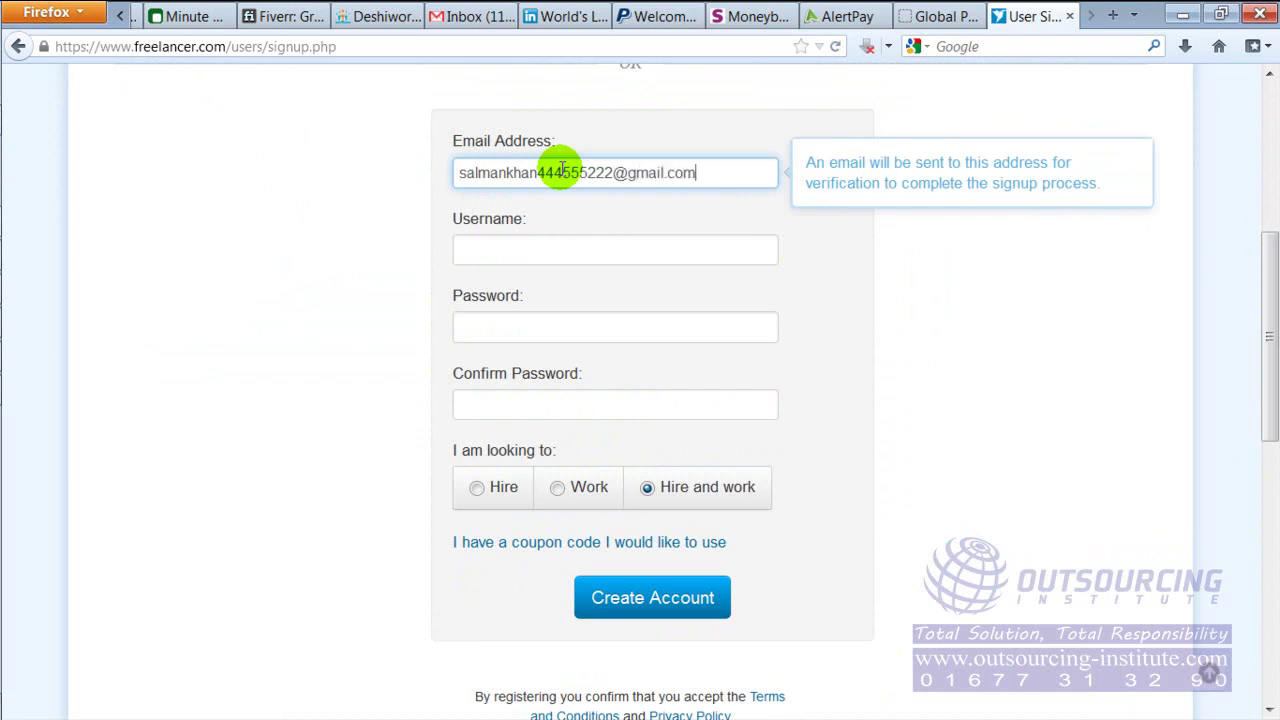
key("Tab")
type("salmankhan444555ma")
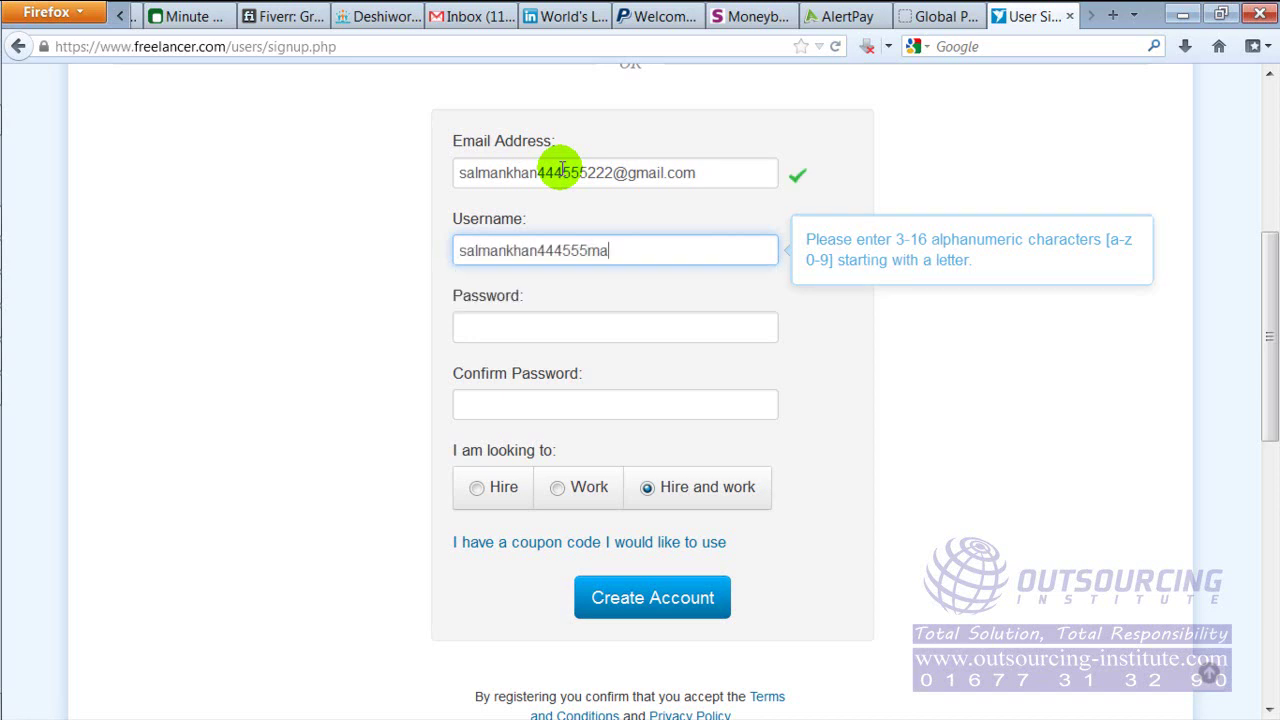
key("BackSpace")
key("BackSpace")
key("BackSpace")
key("BackSpace")
key("BackSpace")
key("BackSpace")
key("BackSpace")
key("BackSpace")
key("BackSpace")
key("BackSpace")
key("BackSpace")
key("BackSpace")
key("BackSpace")
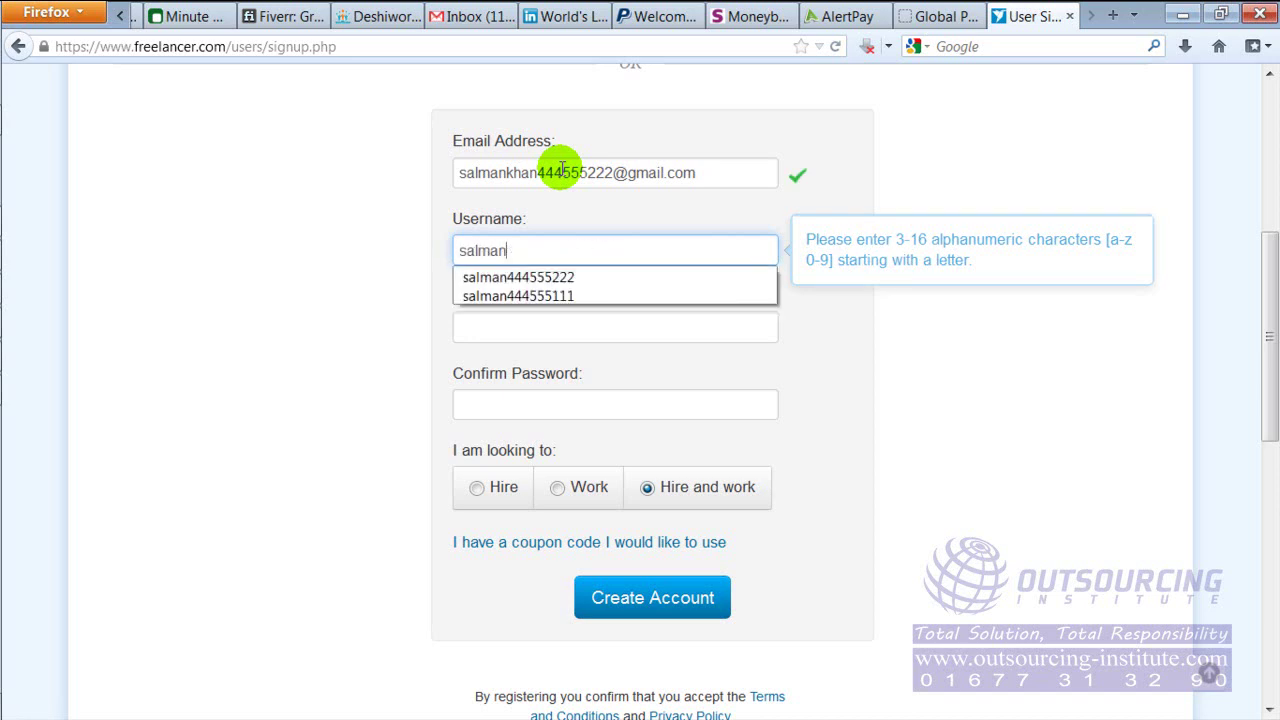
type("_spd")
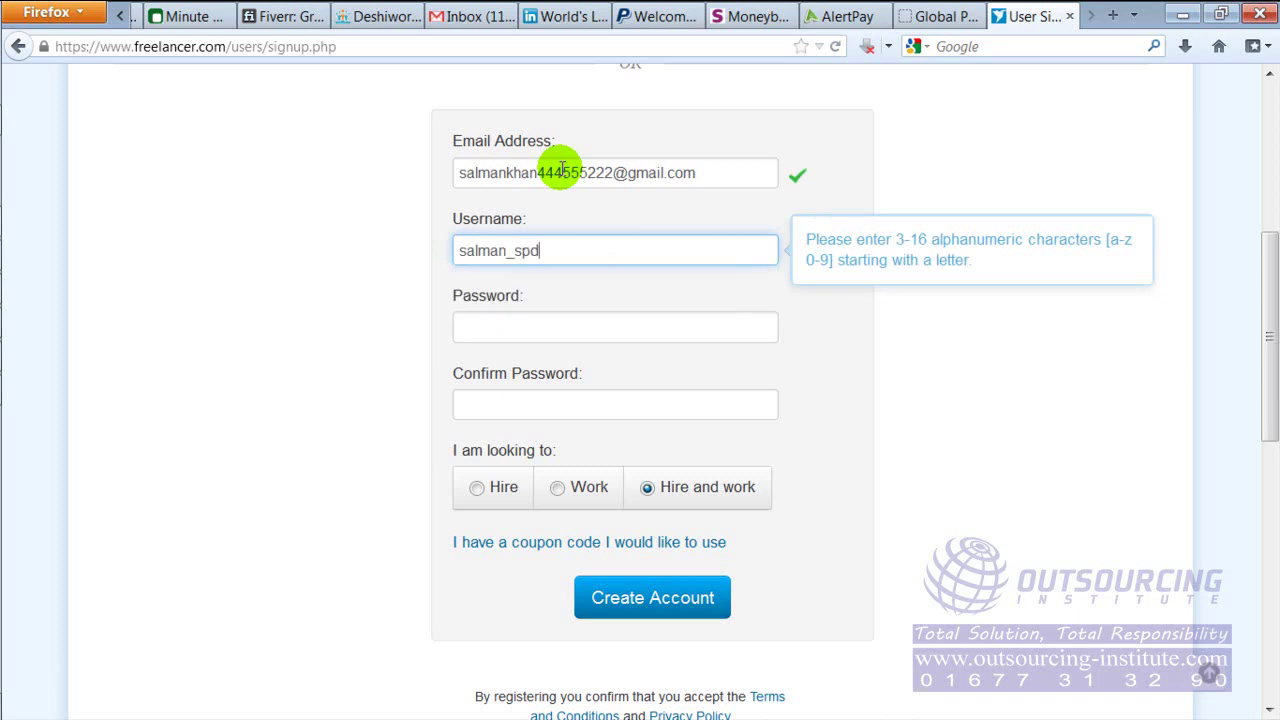
left_click(575, 318)
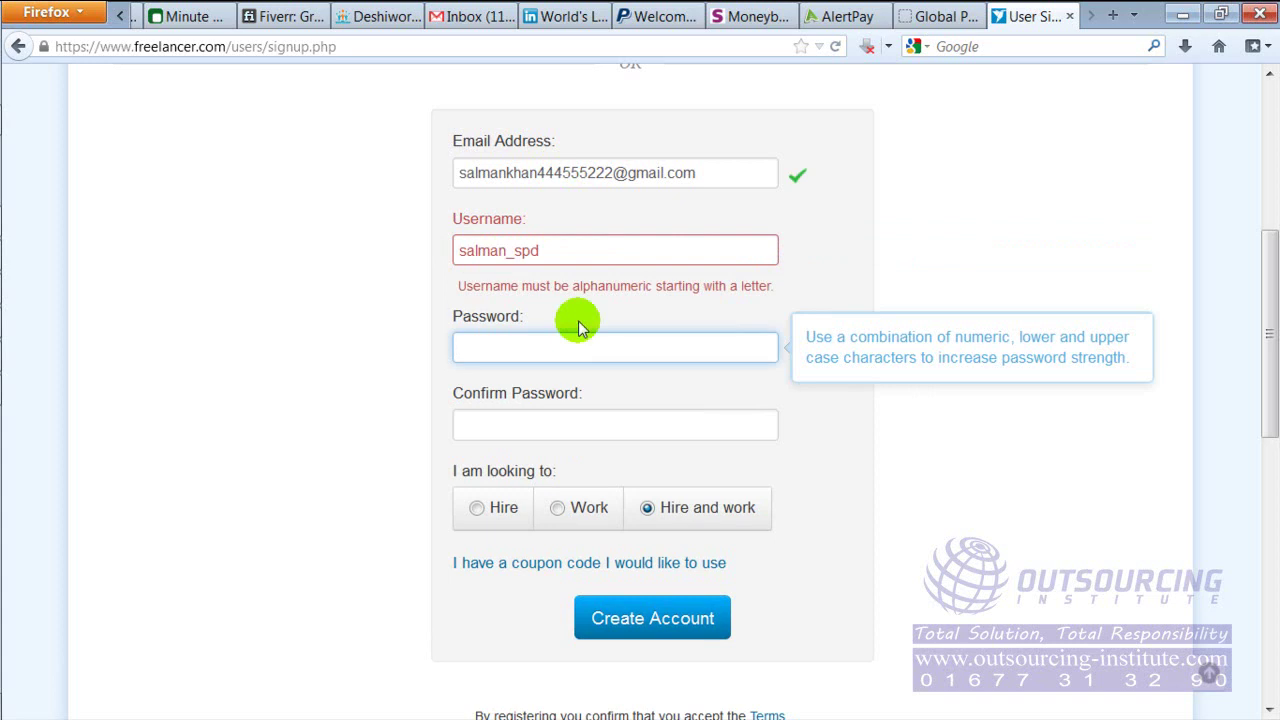
left_click(600, 249)
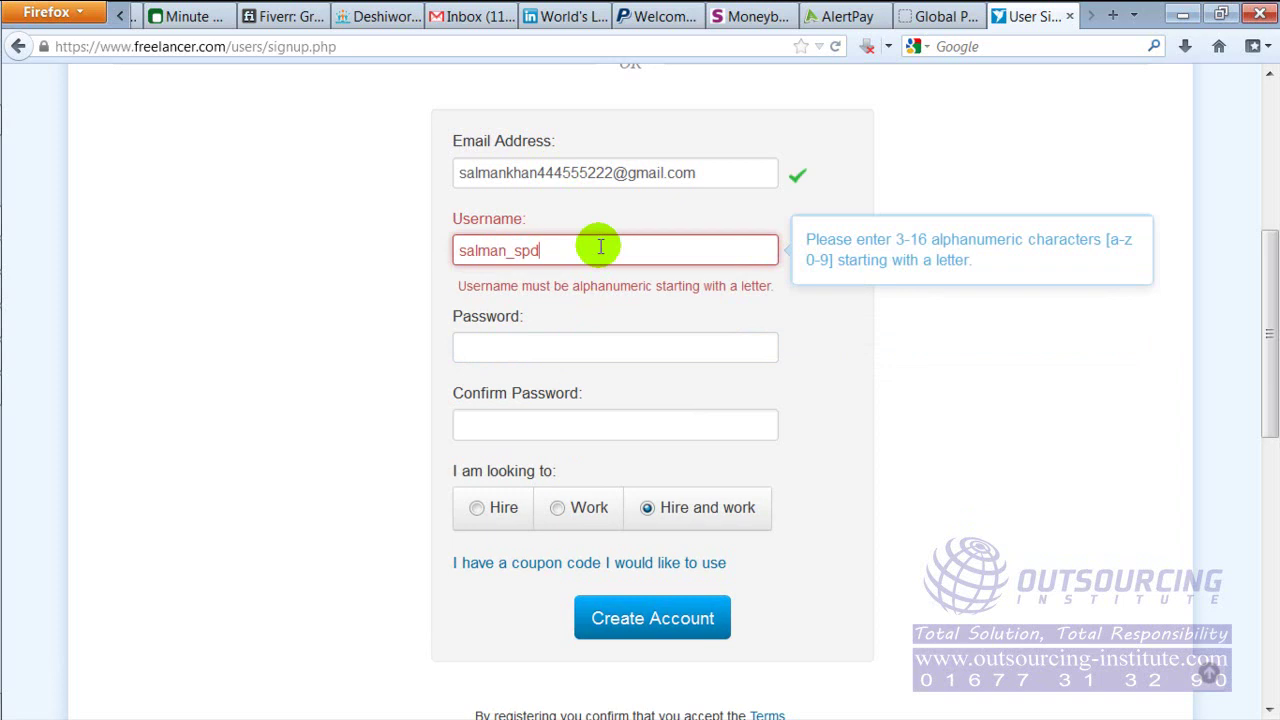
key("BackSpace")
key("BackSpace")
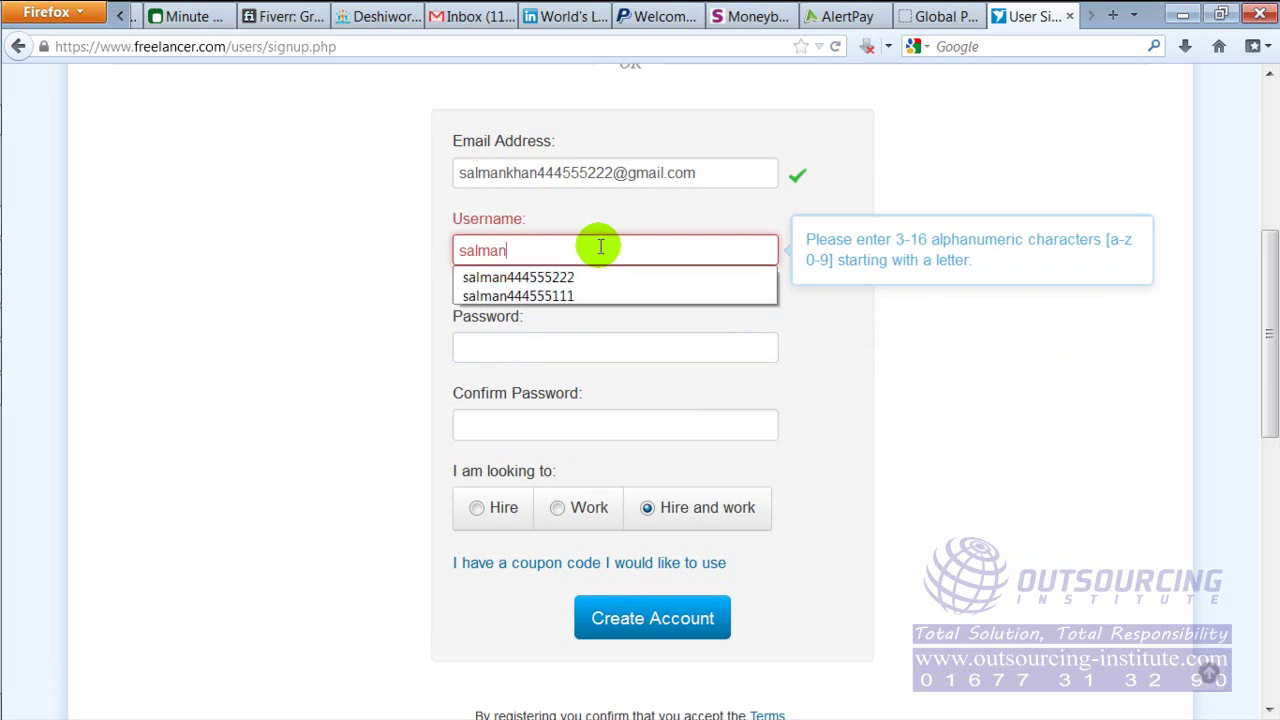
type("444")
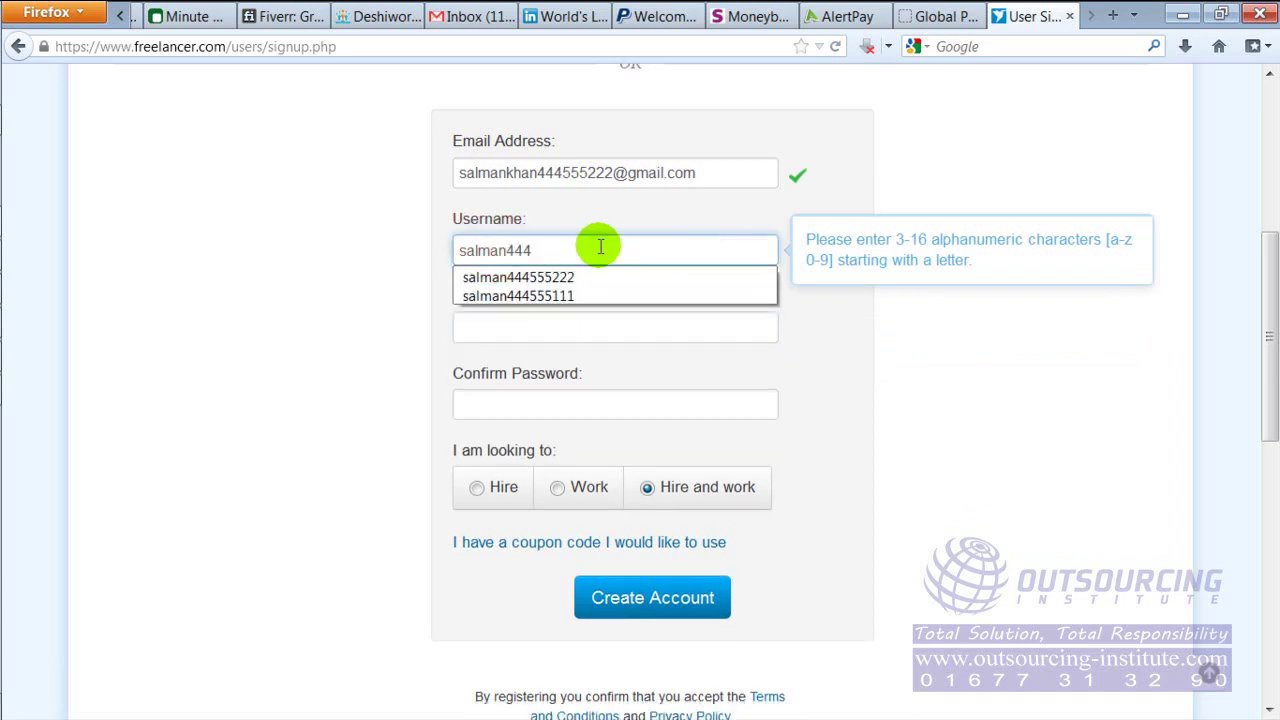
type("55522")
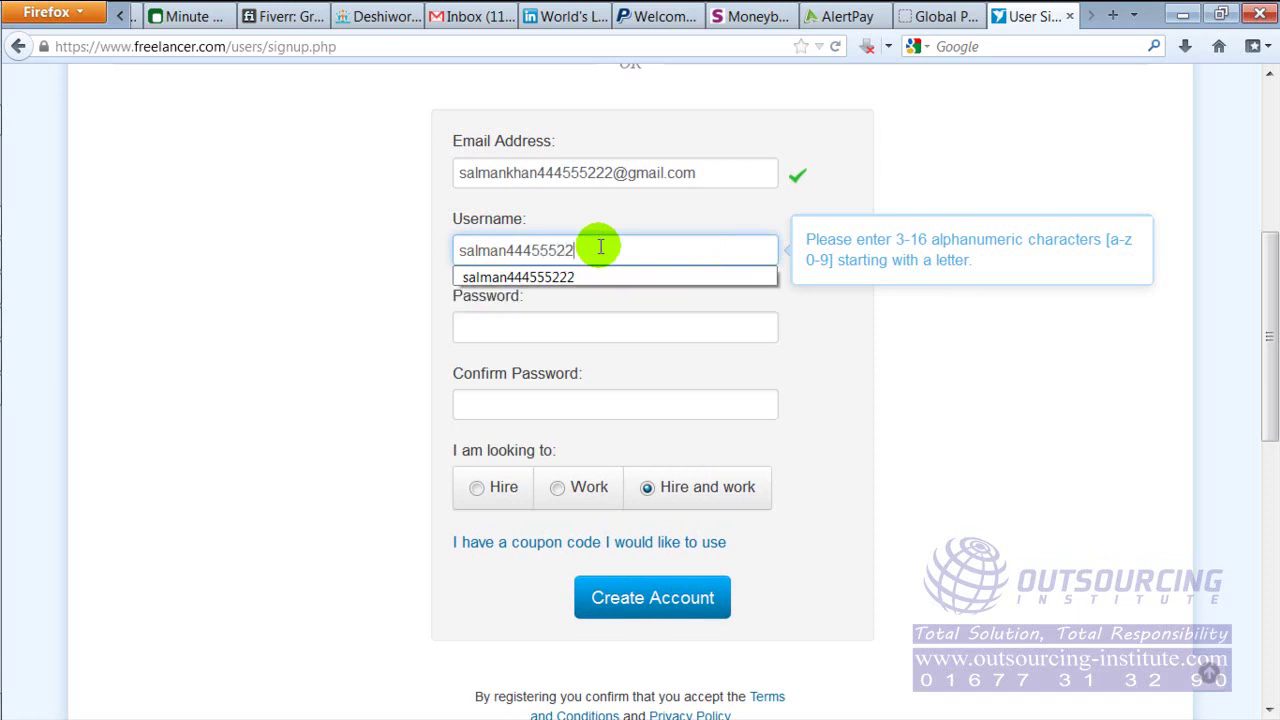
key("Tab")
Enter the account password and its confirmation
type("1")
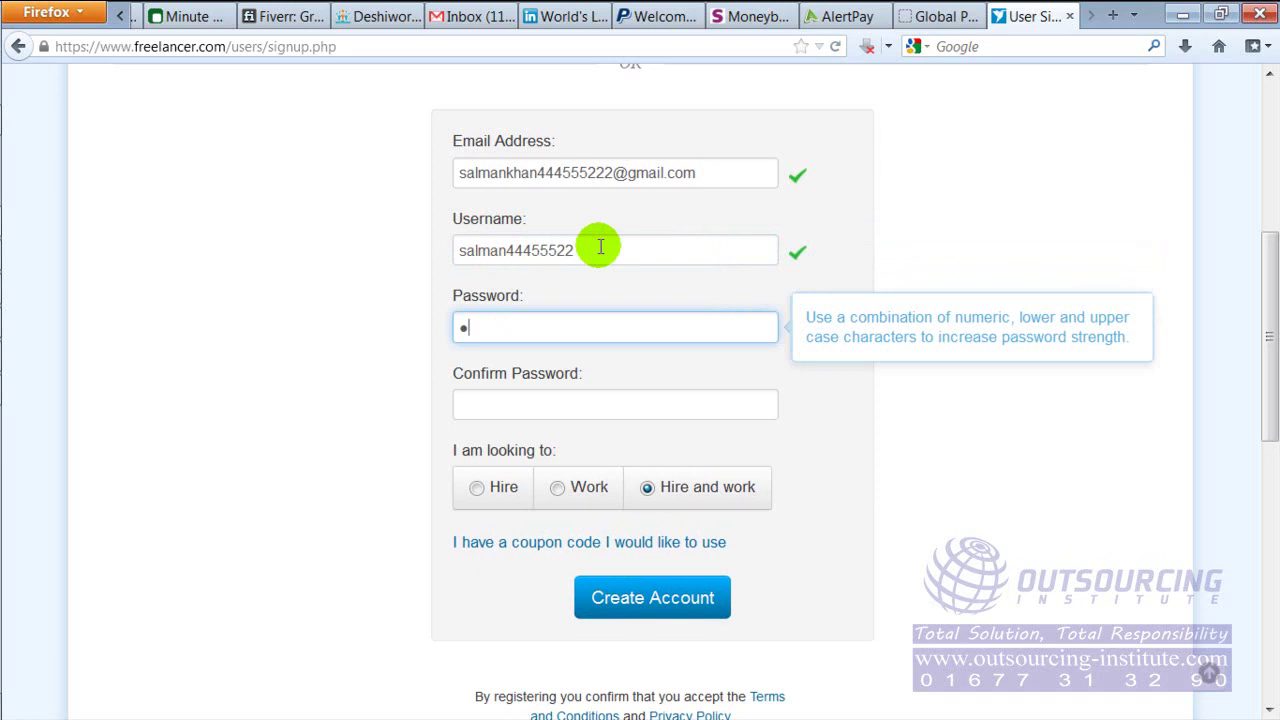
type("234567")
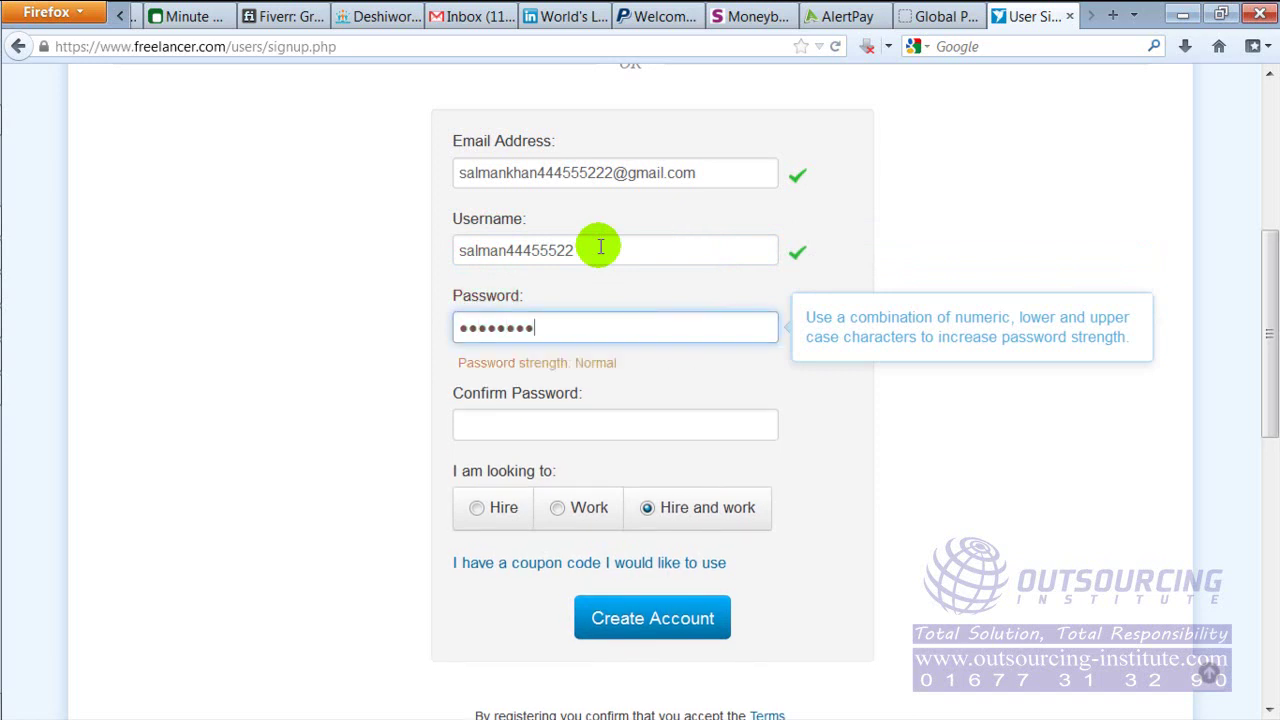
key("Tab")
type("12345678")
key("Tab")
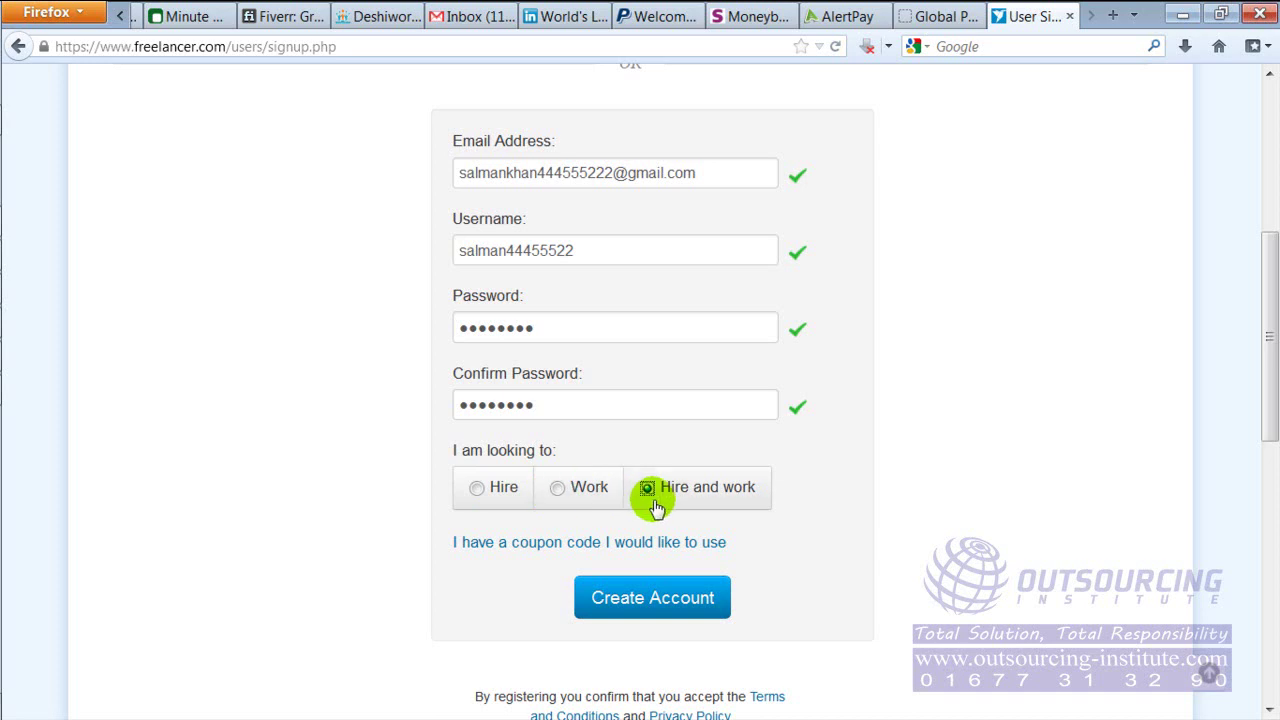
Choose 'Work' as the account type and create the account
left_click(557, 493)
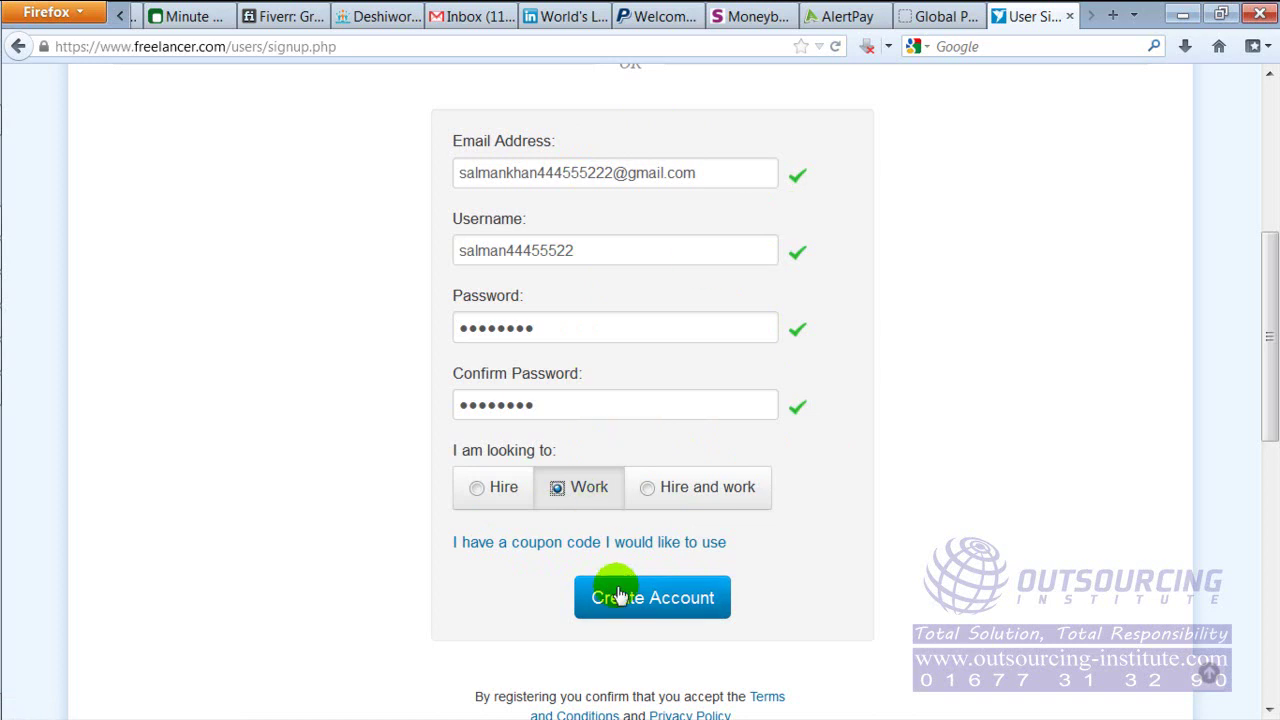
left_click(645, 608)
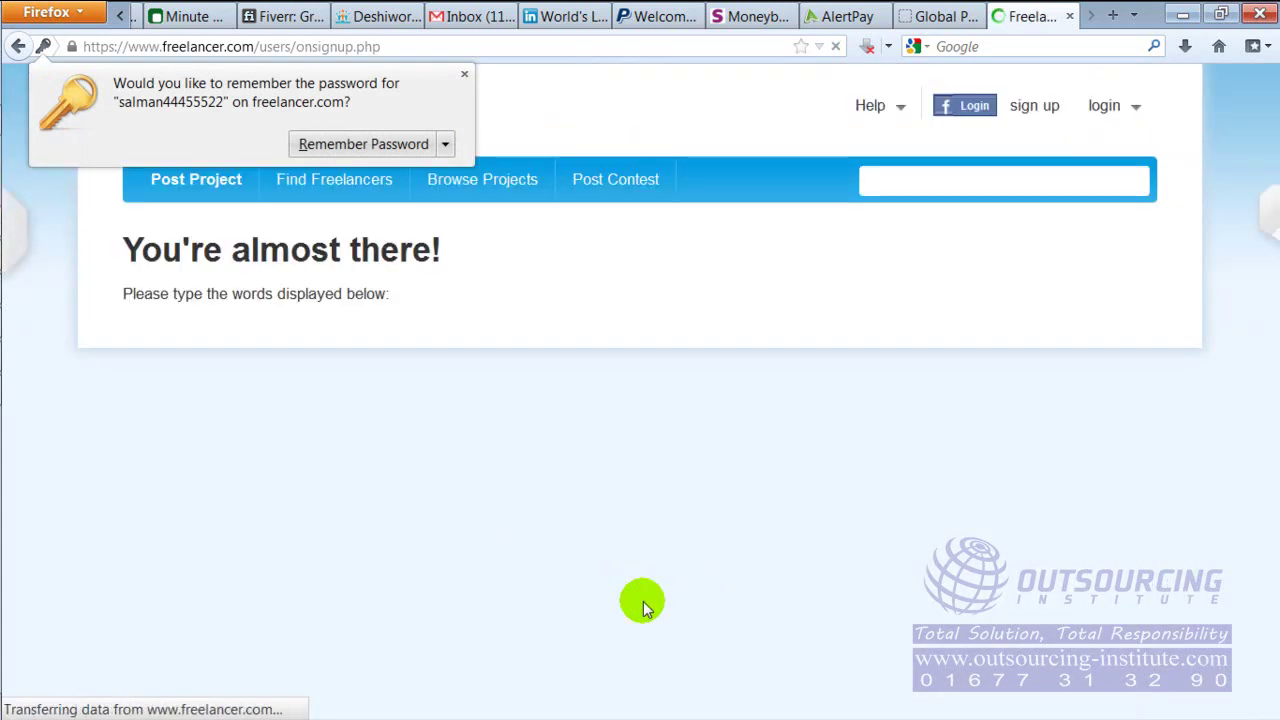
Dismiss the save-password prompt, then enter the two captcha words and submit them
left_click(464, 73)
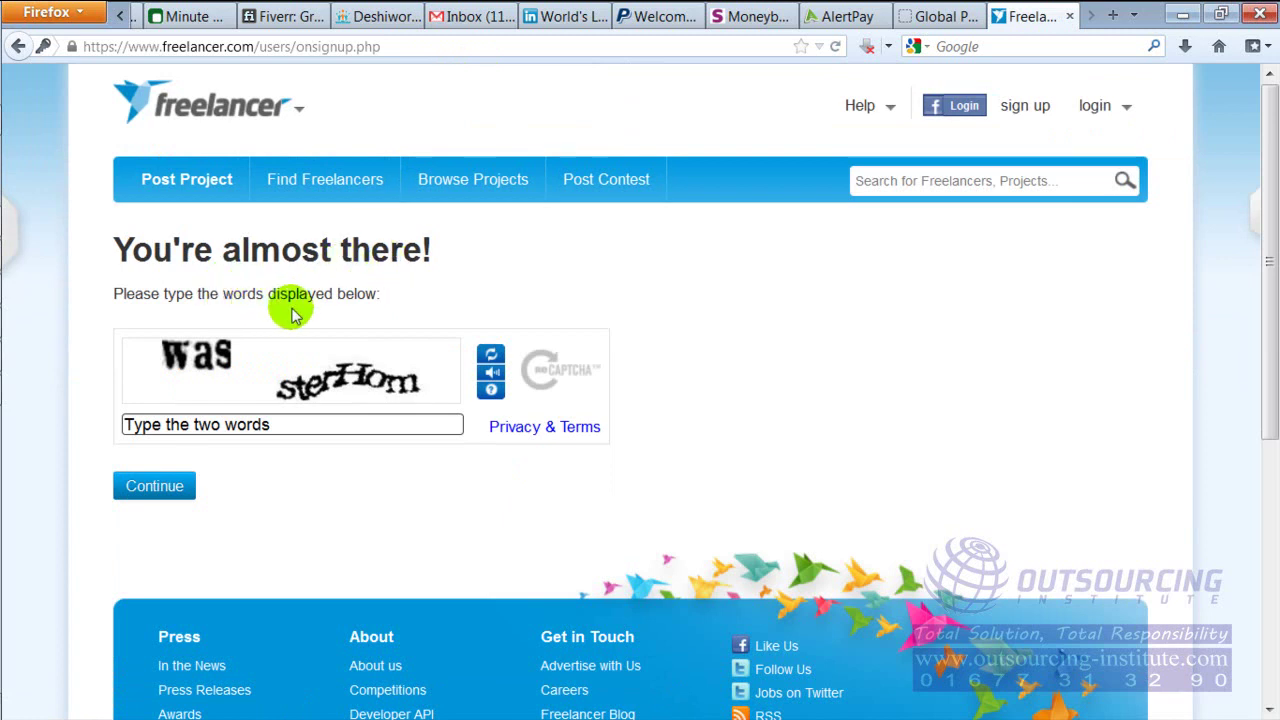
left_click(285, 420)
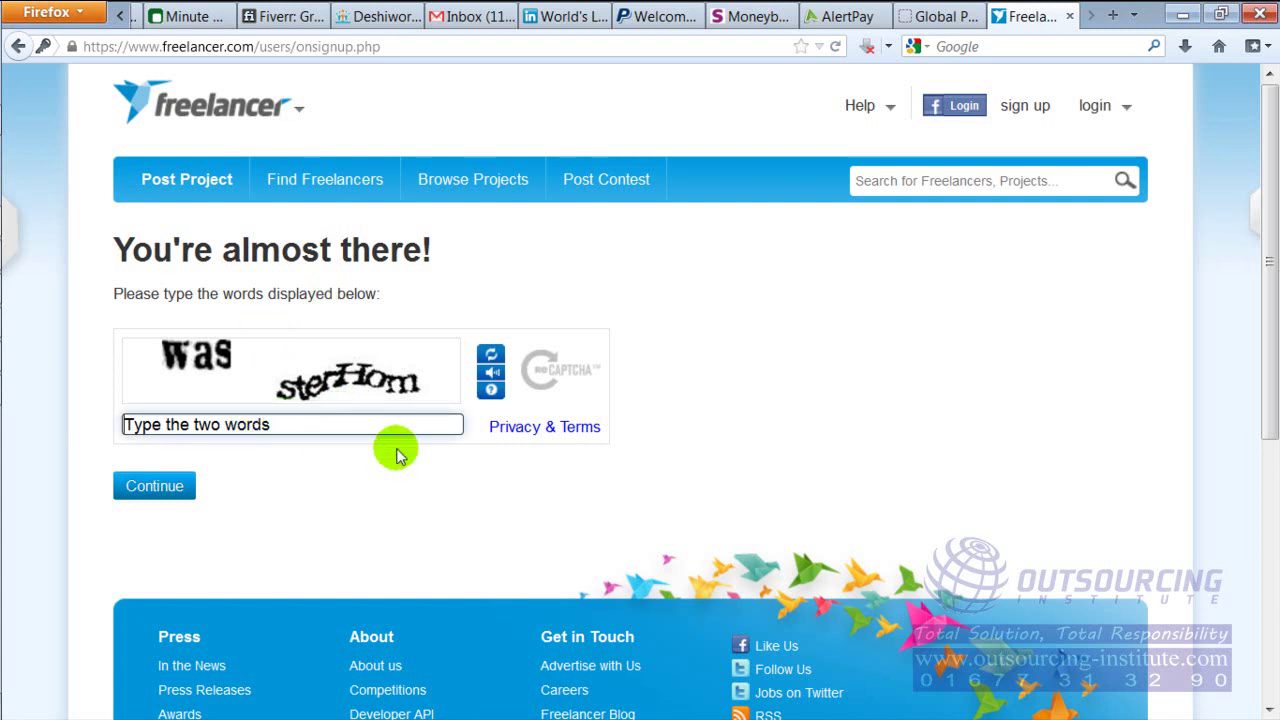
type("was")
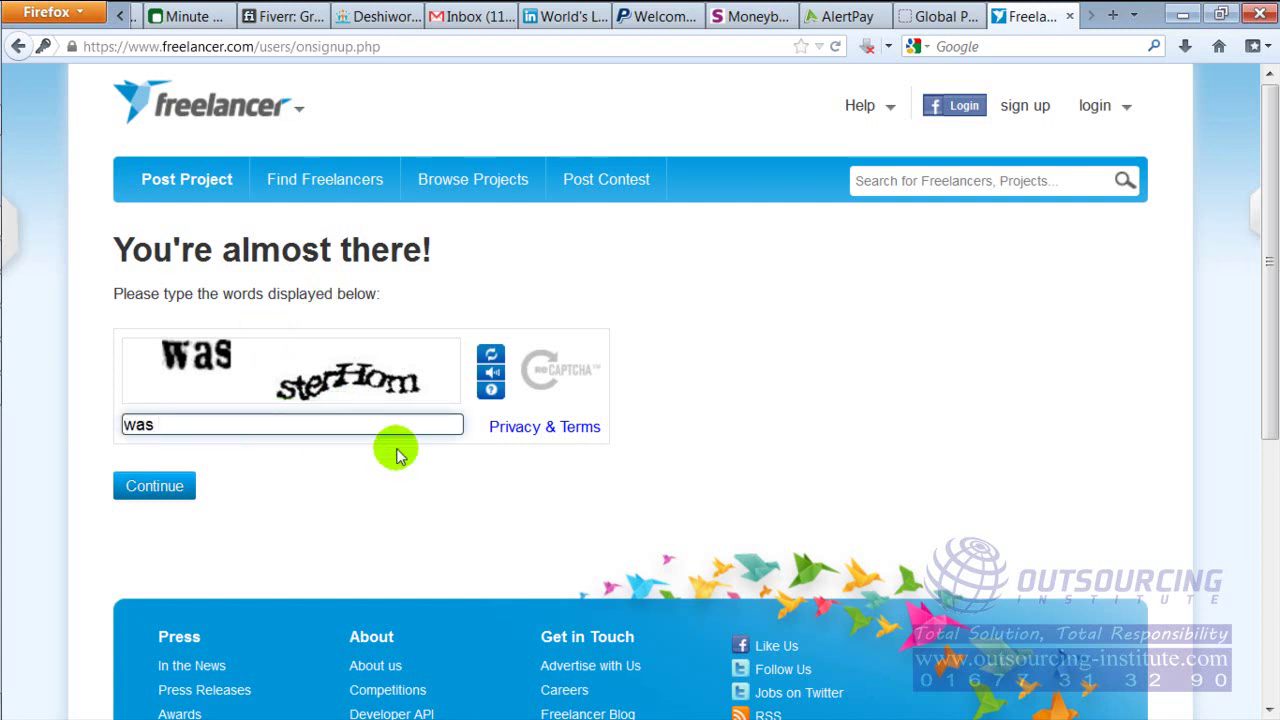
type(" sterHom")
left_click(174, 486)
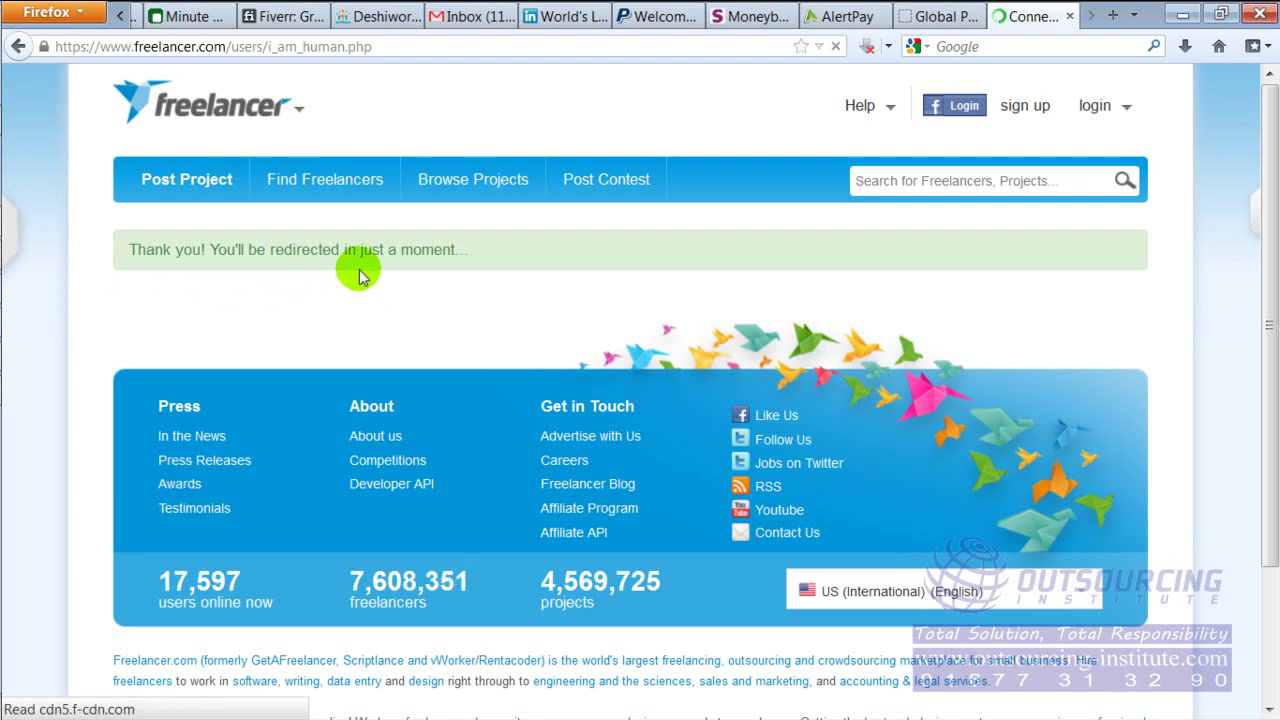
Refresh the Gmail inbox, open the Freelancer.com Support email, and follow its verify link
left_click(474, 16)
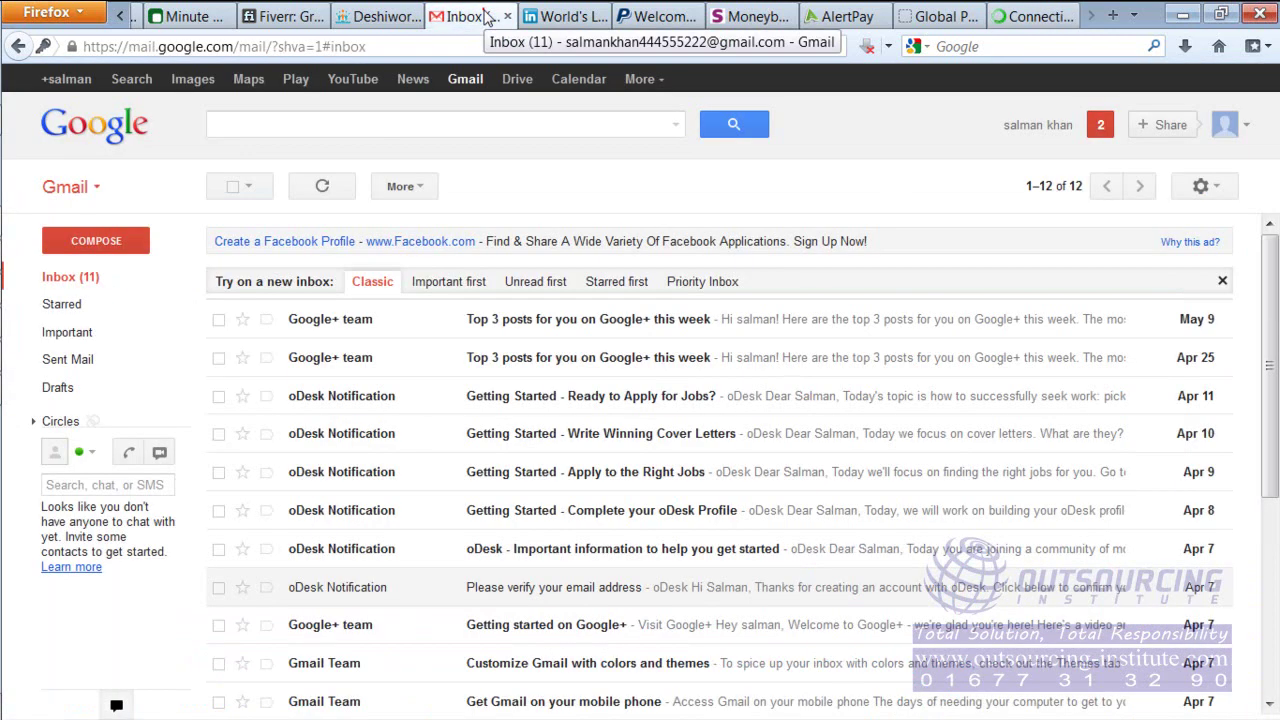
left_click(97, 280)
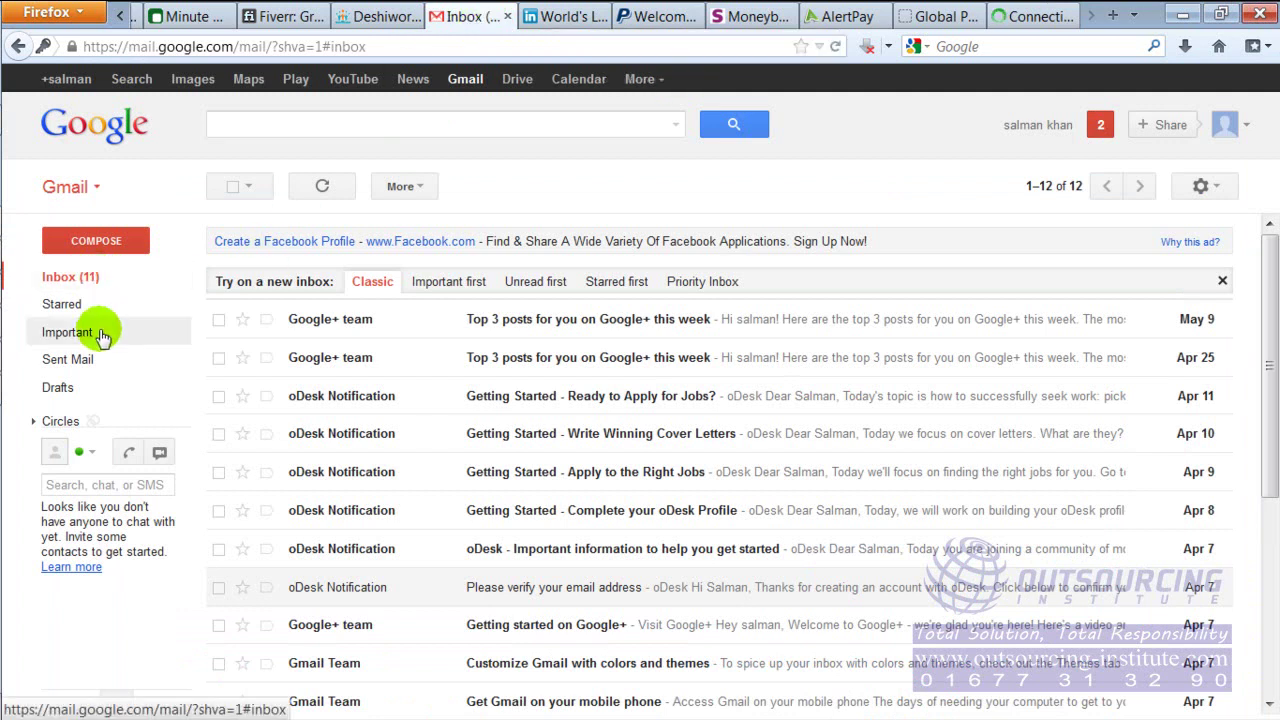
left_click(89, 277)
left_click(88, 282)
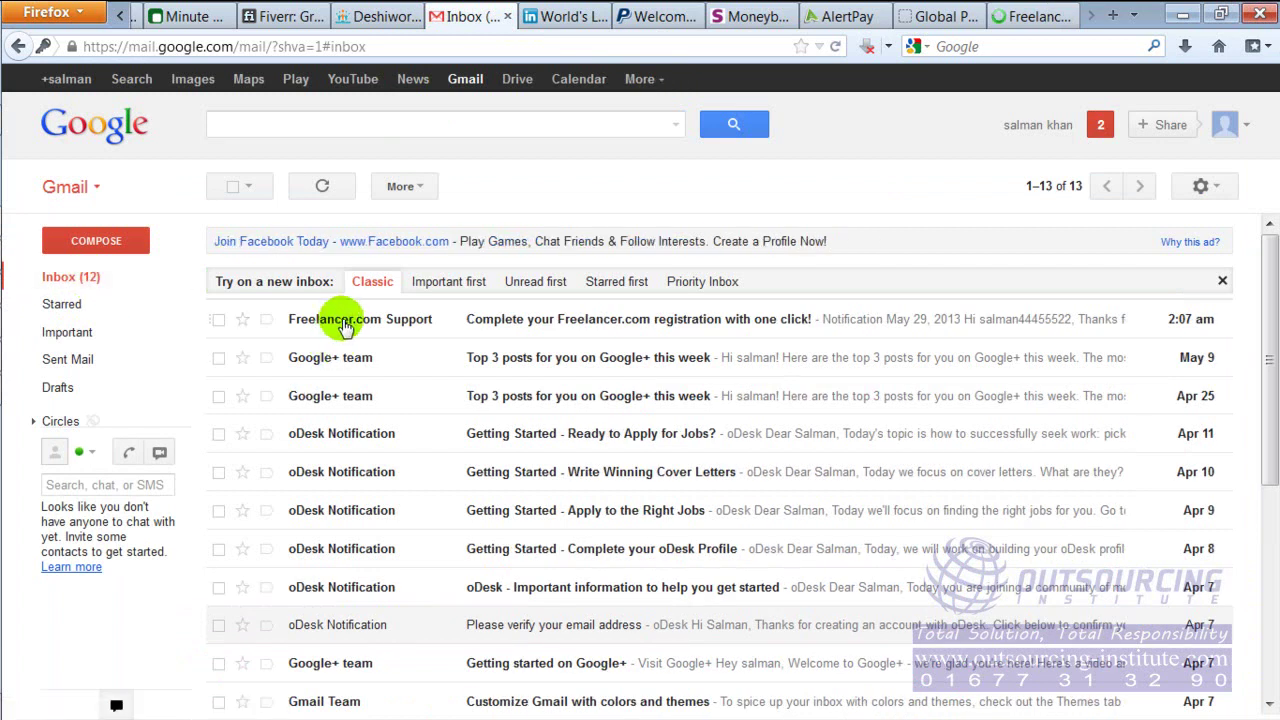
left_click(408, 322)
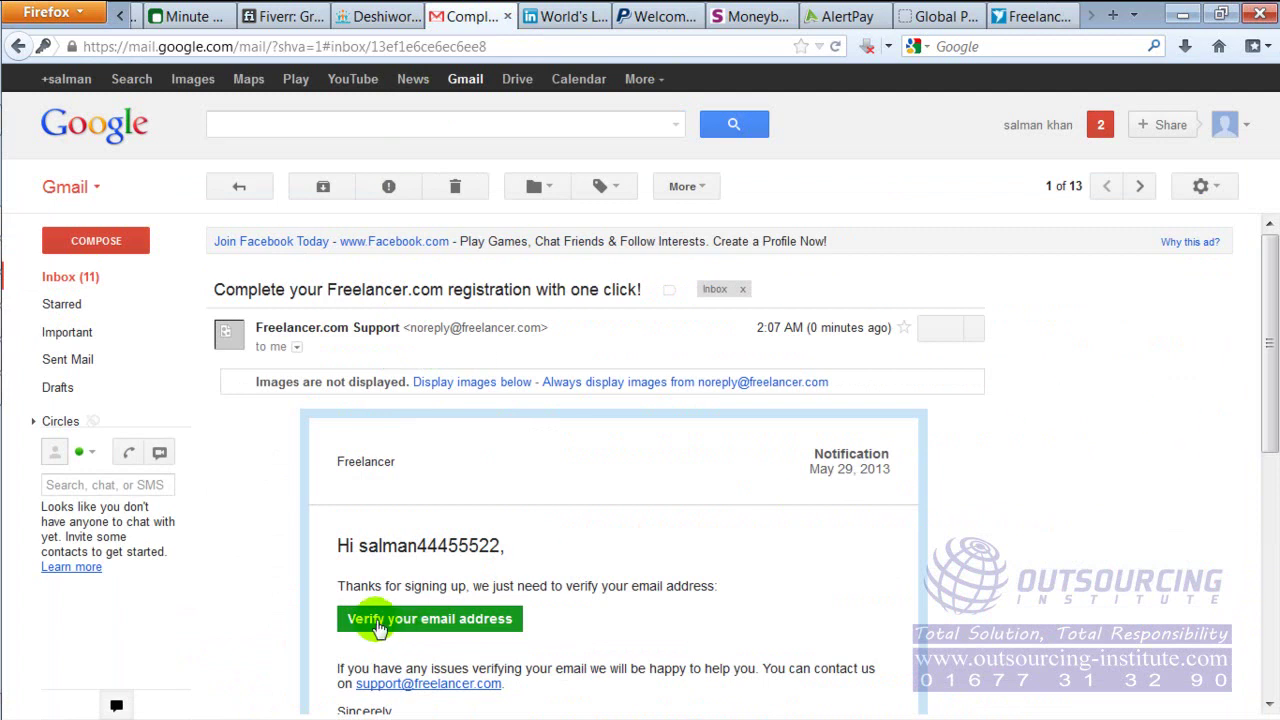
left_click(486, 619)
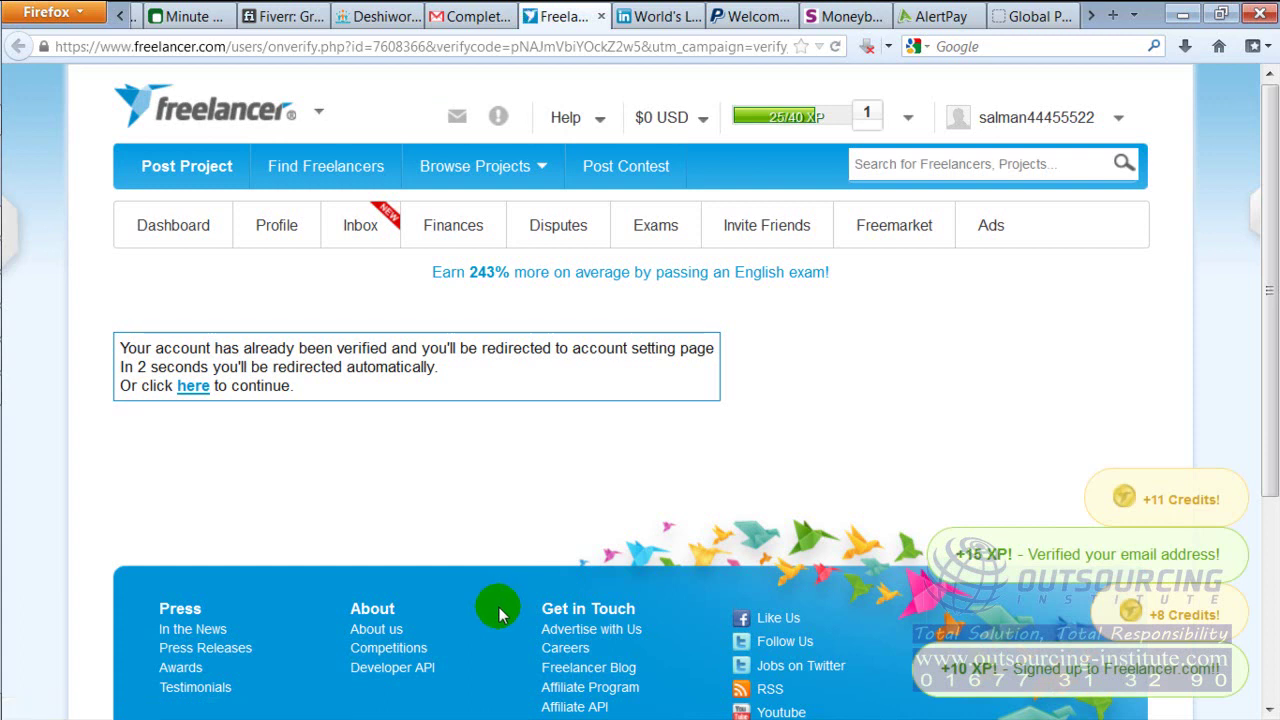
Glance at the flow chart in the photo viewer, then return to Freelancer's Account Details page
left_click(590, 47)
mouse_move(11, 434)
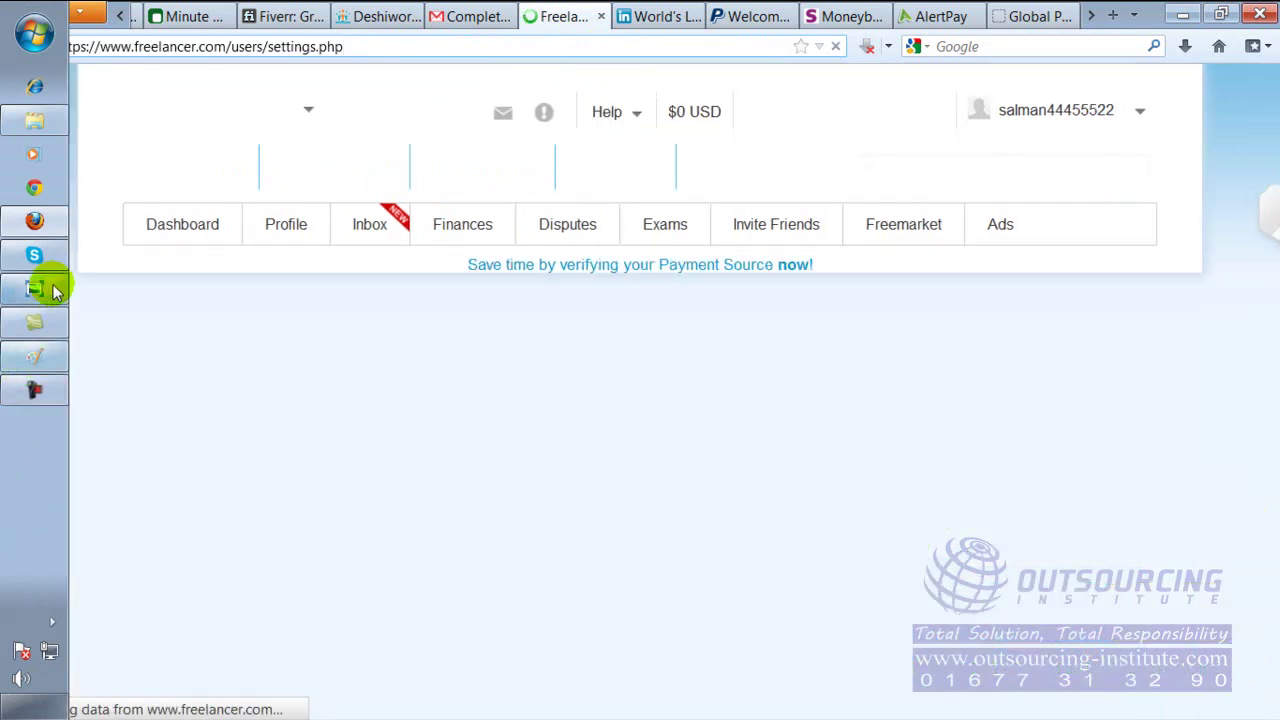
left_click(34, 288)
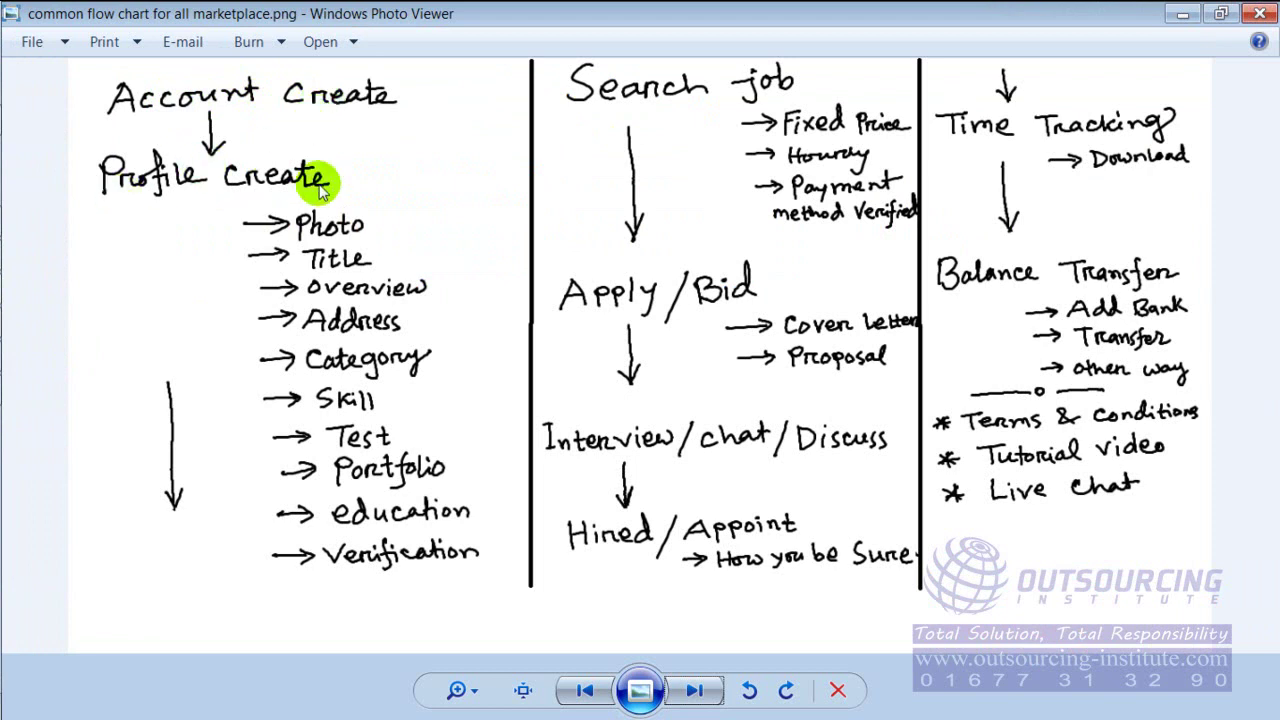
mouse_move(12, 375)
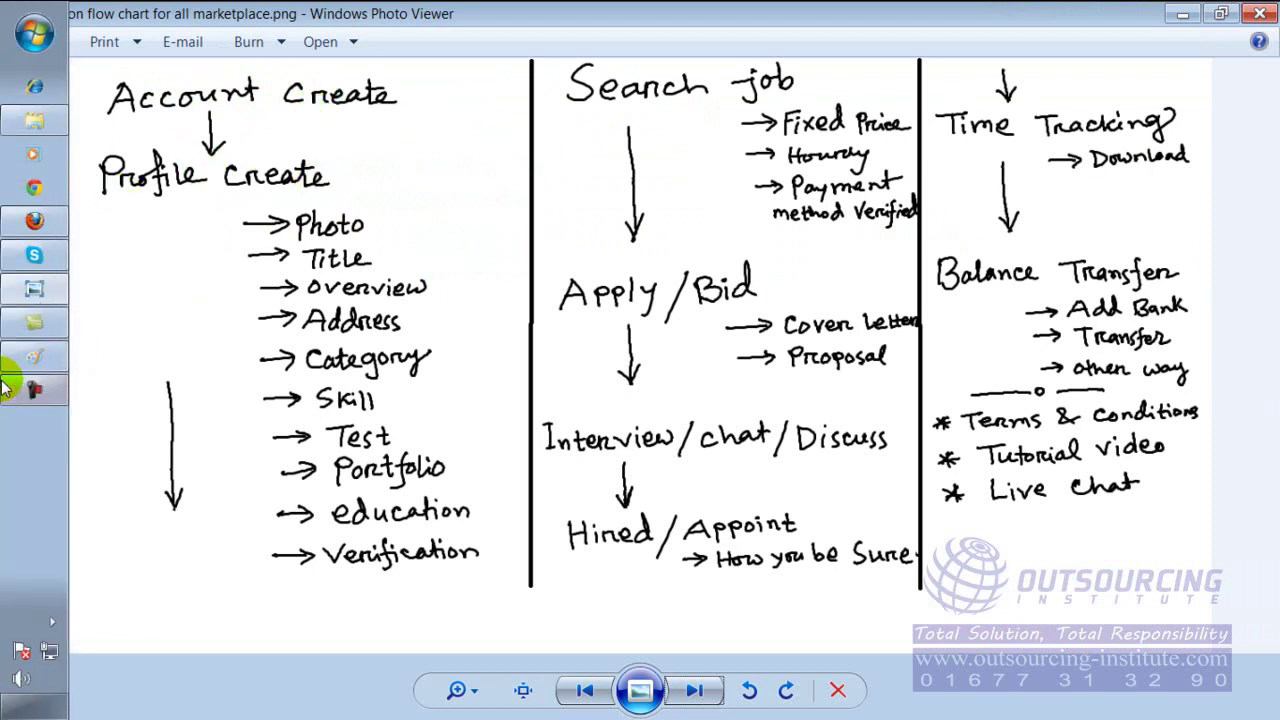
left_click(46, 236)
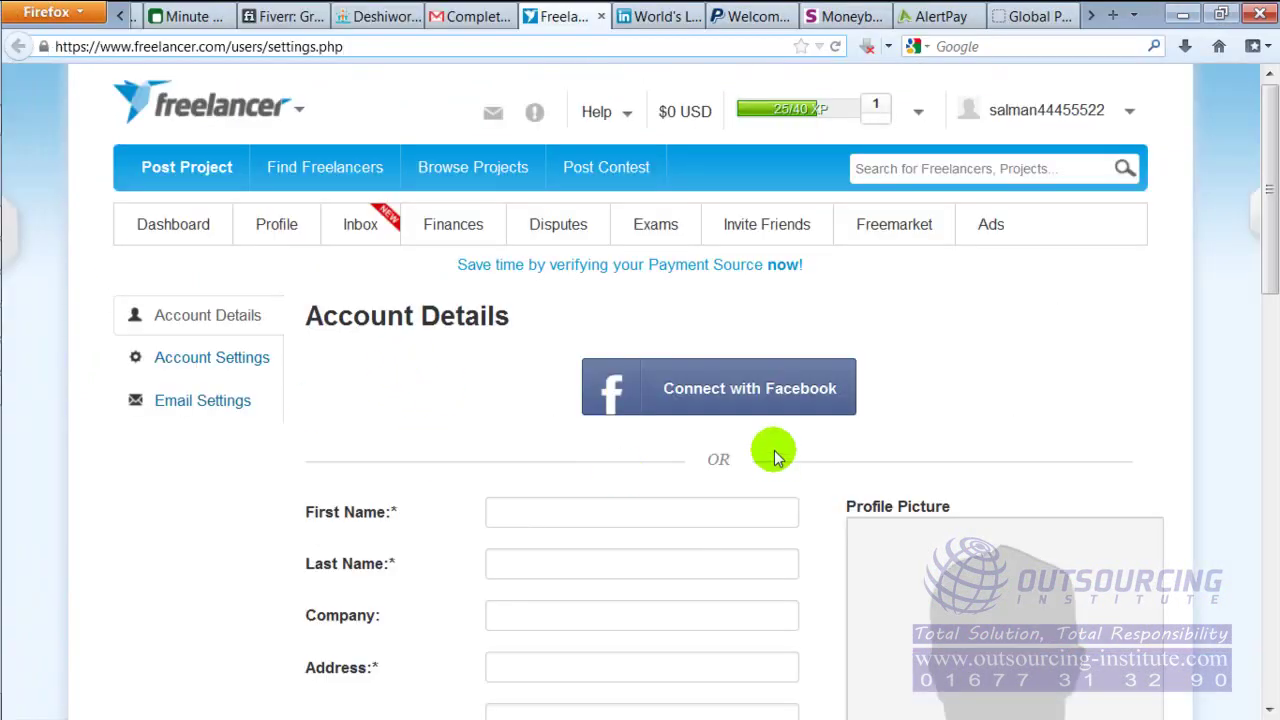
left_click_drag(1270, 243, 1270, 423)
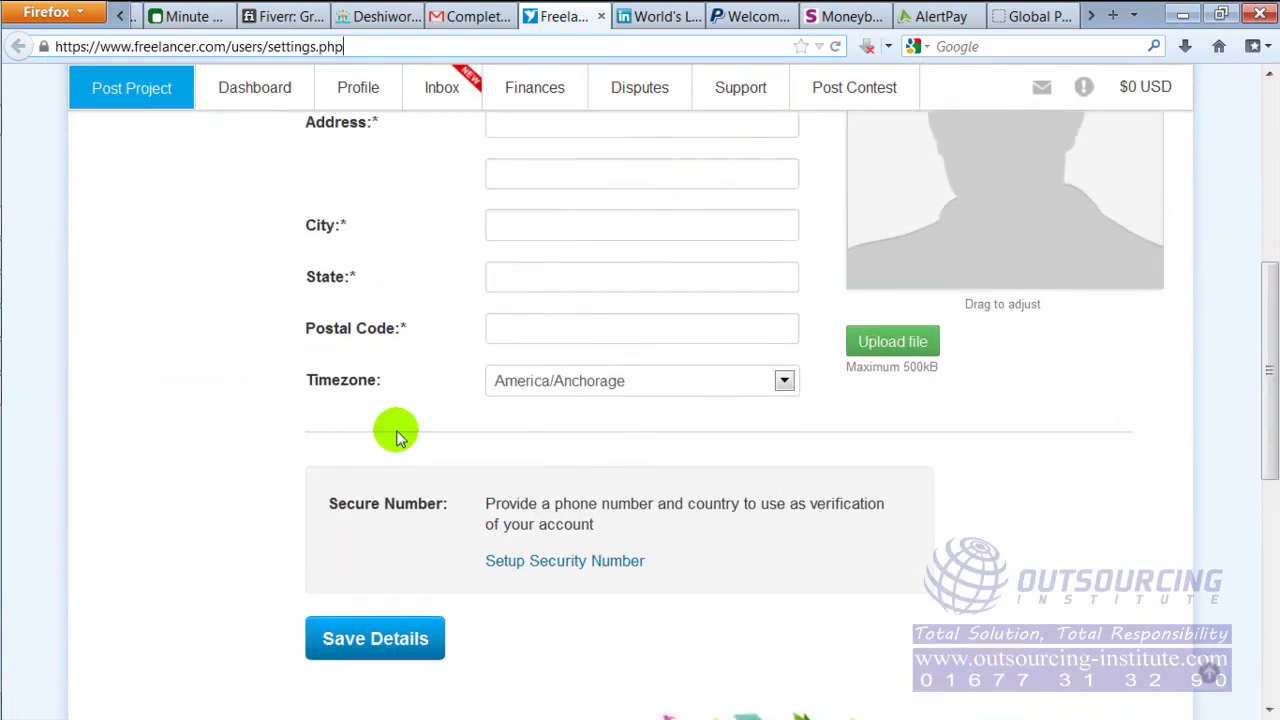
left_click_drag(1268, 365, 1265, 213)
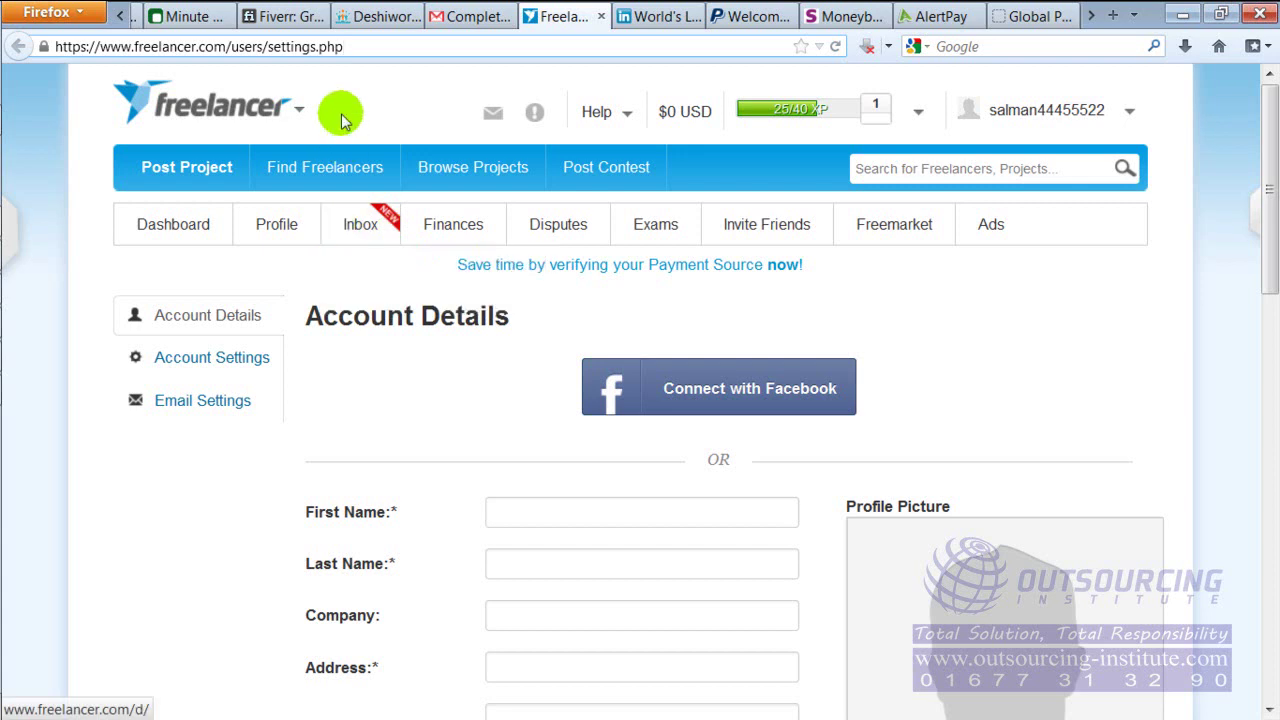
mouse_move(205, 117)
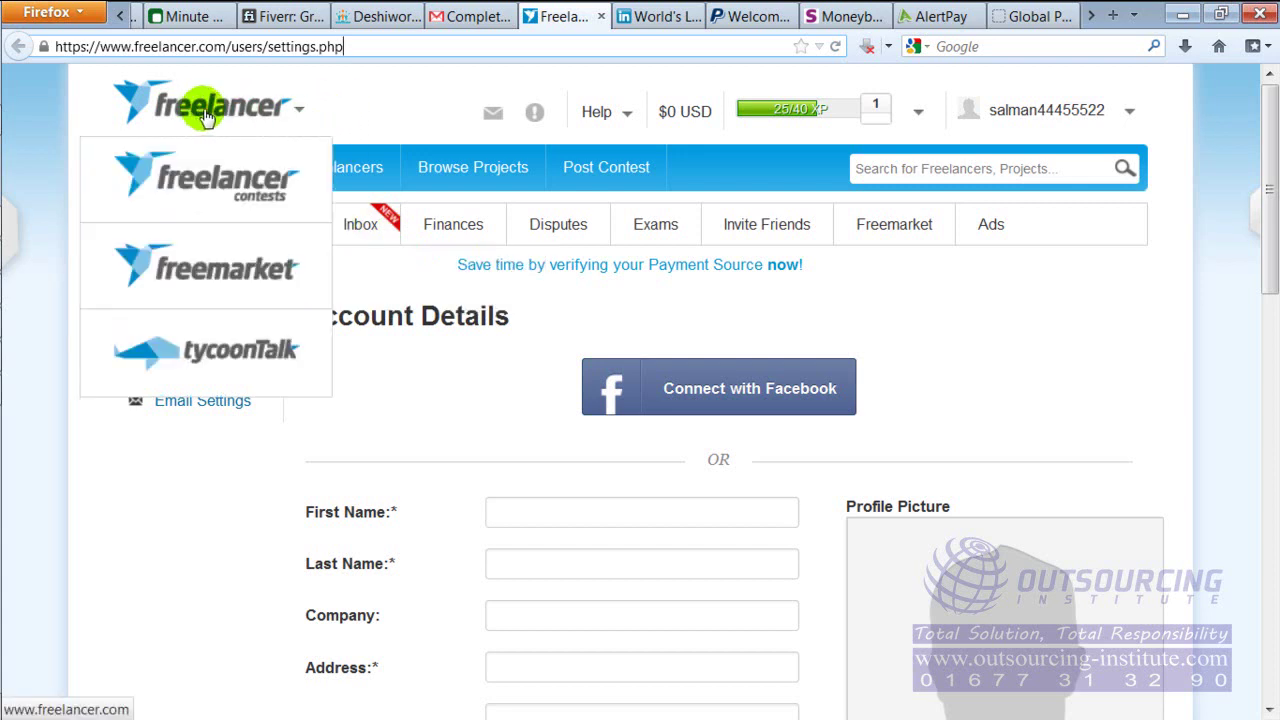
left_click(299, 111)
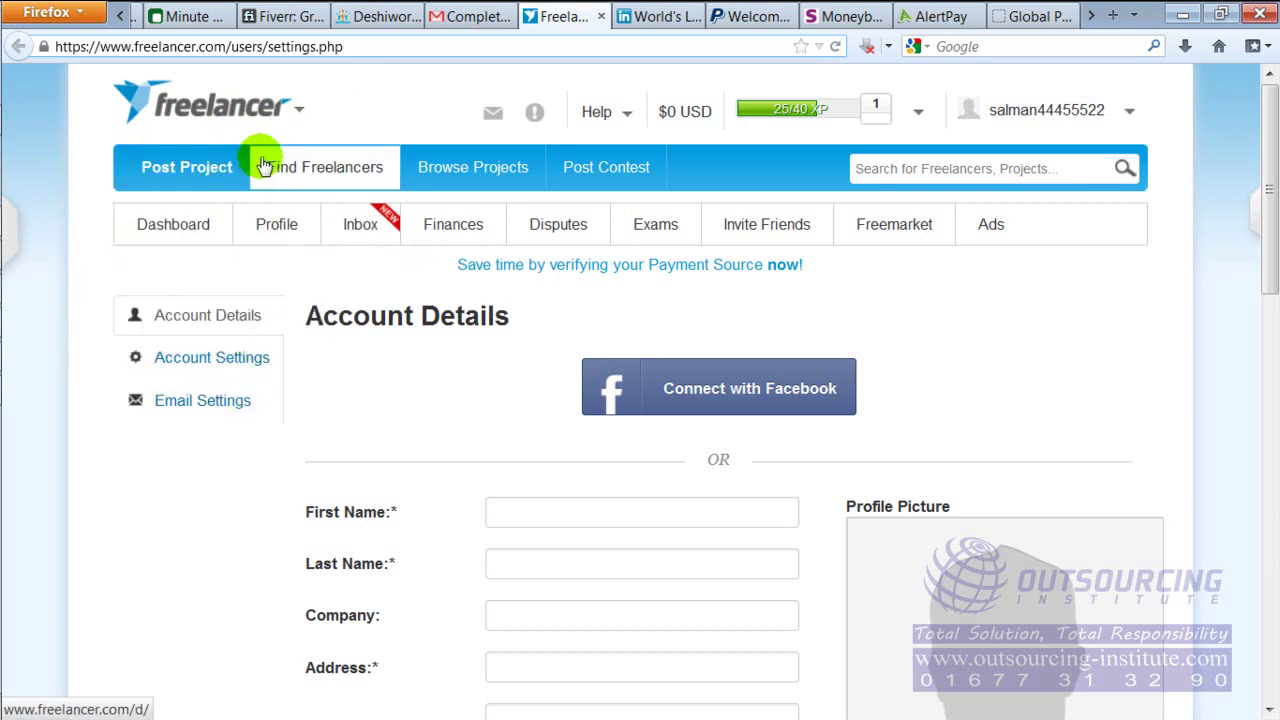
mouse_move(234, 140)
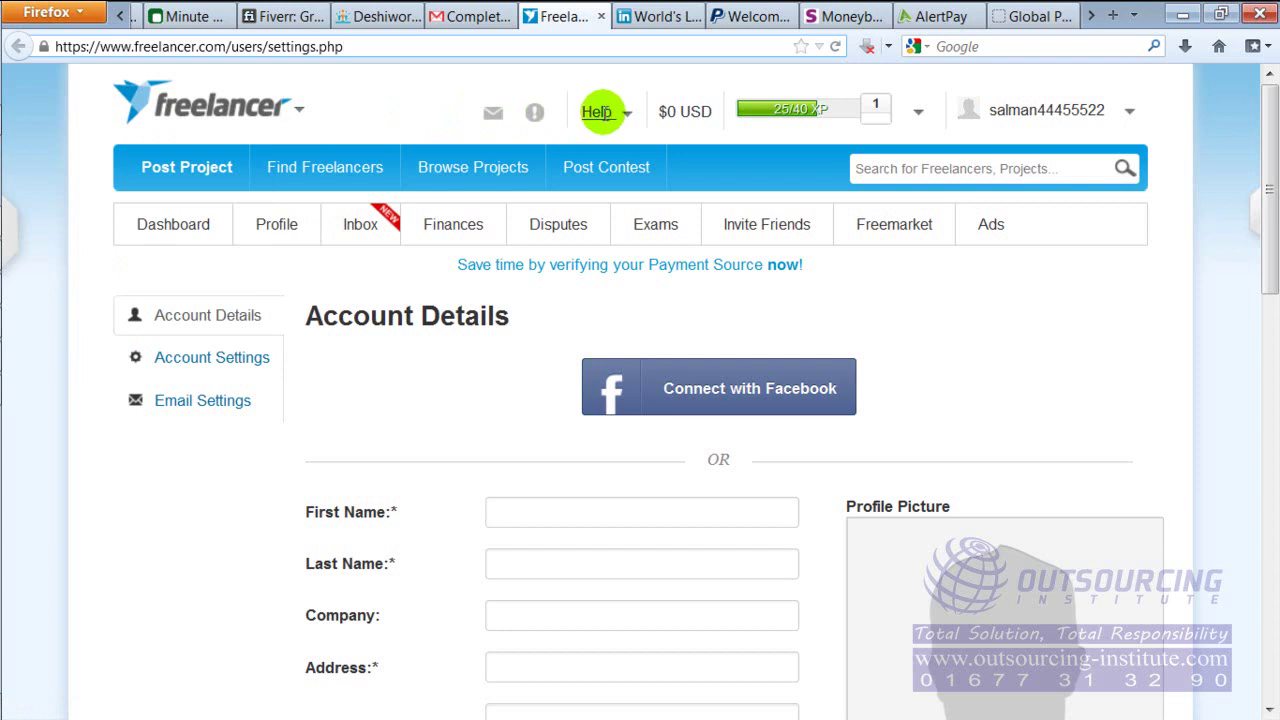
left_click(626, 116)
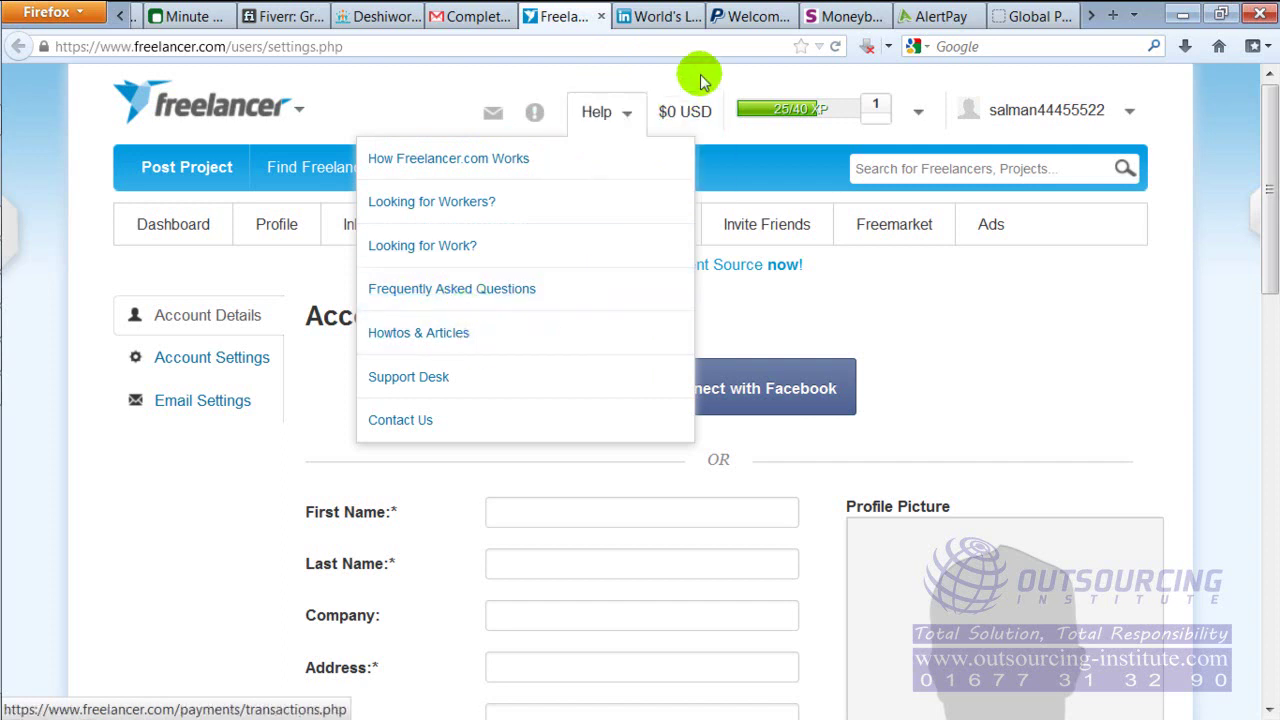
mouse_move(670, 113)
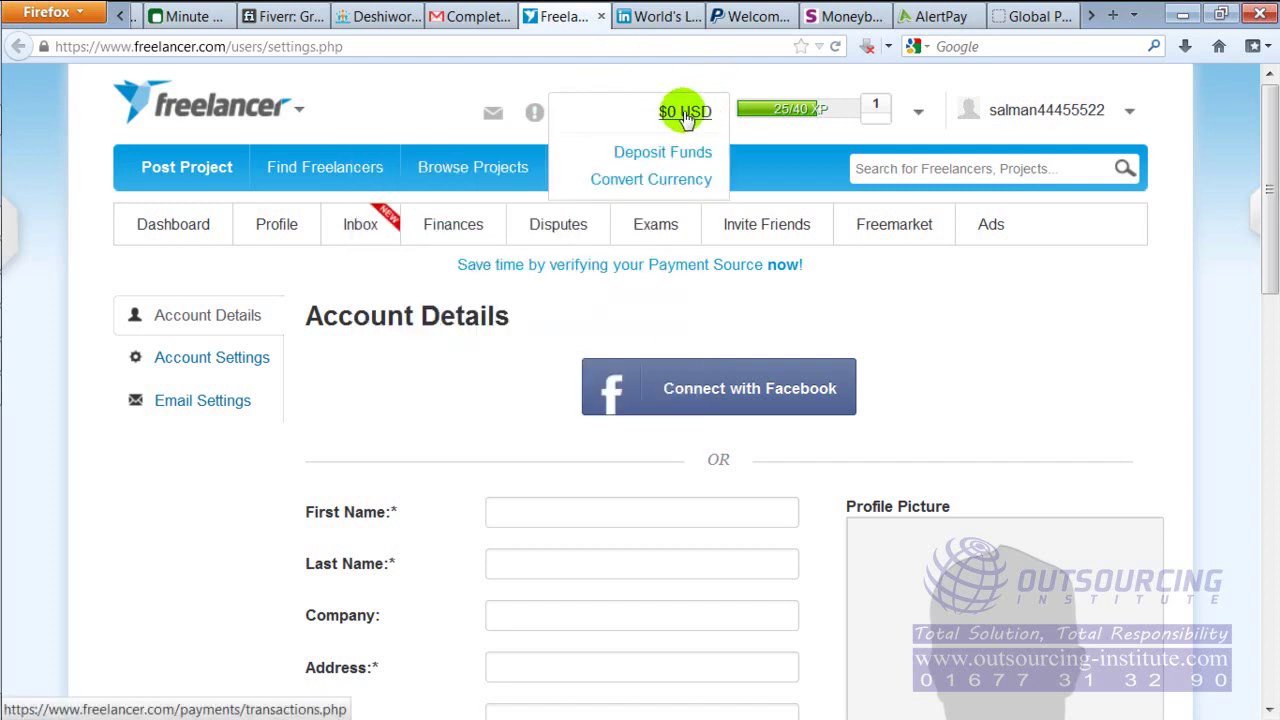
mouse_move(770, 118)
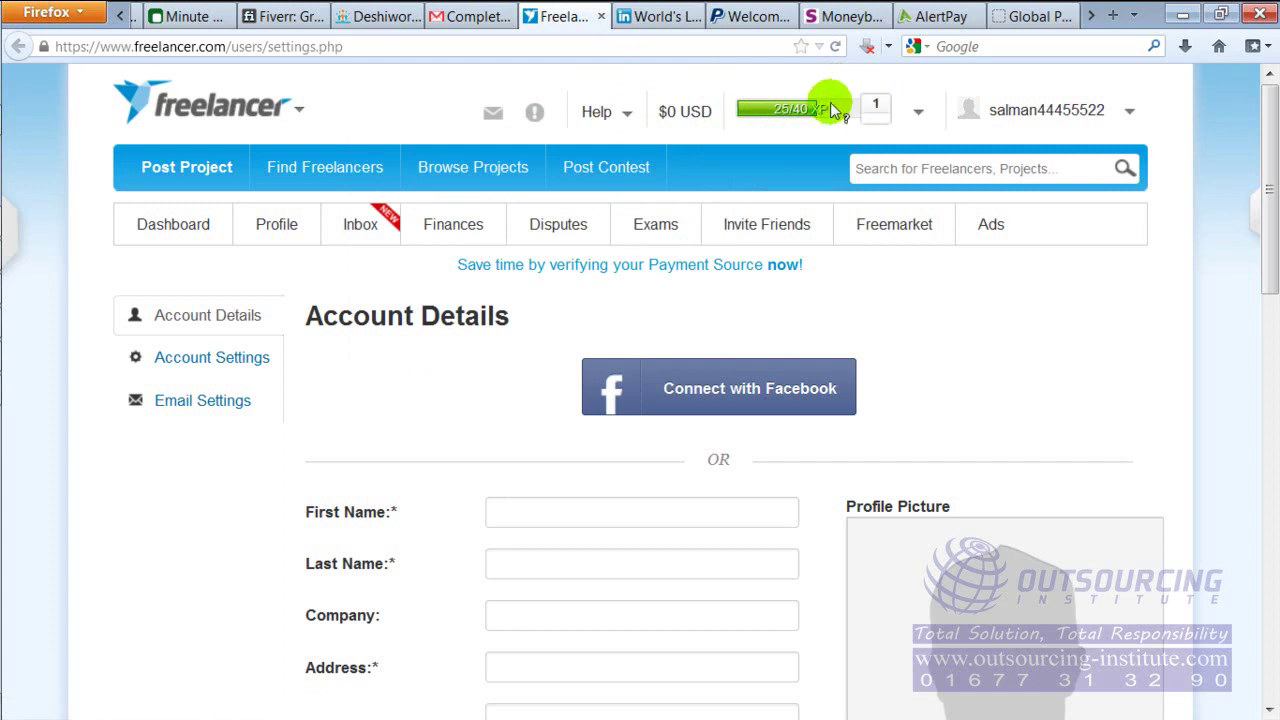
mouse_move(830, 102)
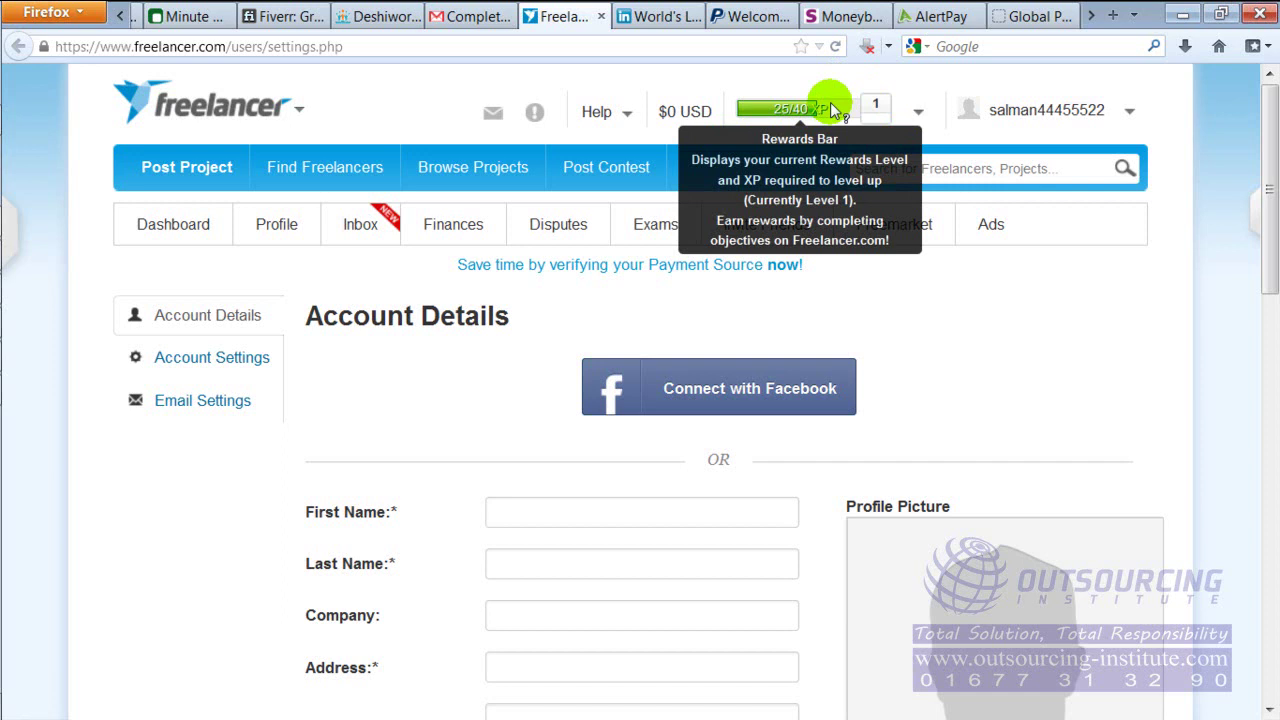
left_click(918, 112)
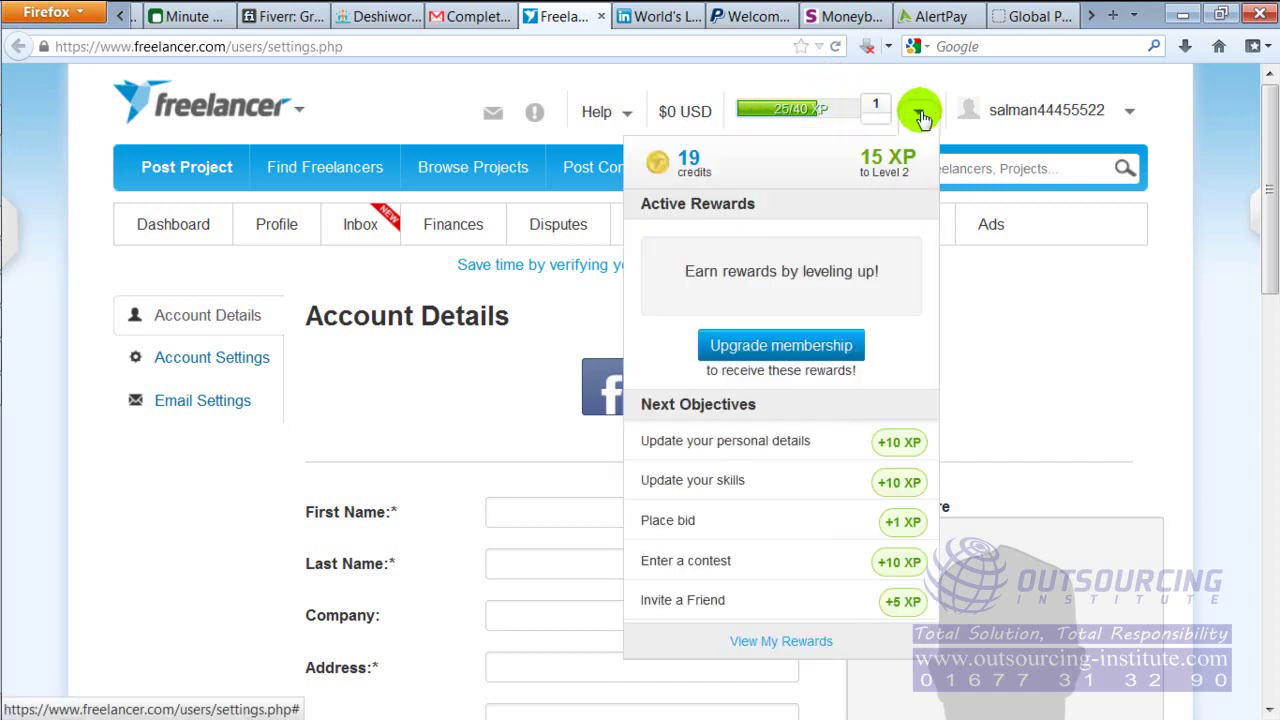
left_click(918, 115)
left_click(918, 117)
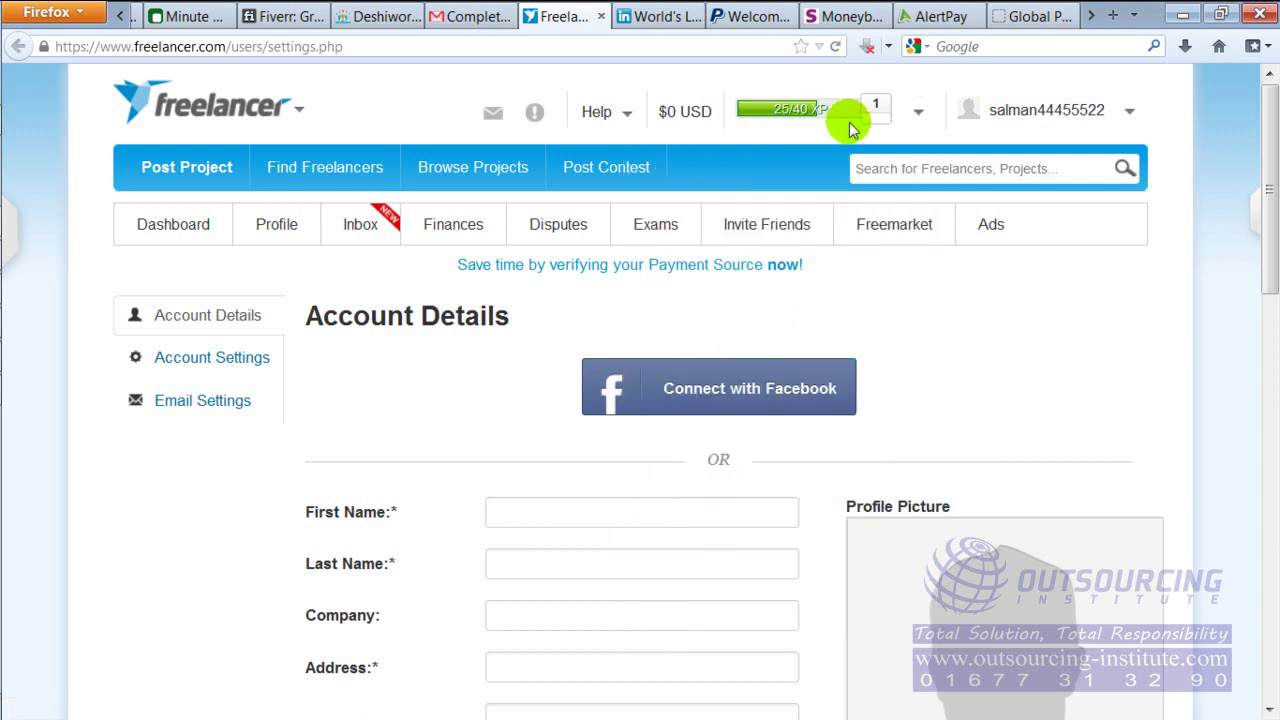
mouse_move(880, 112)
left_click(1126, 112)
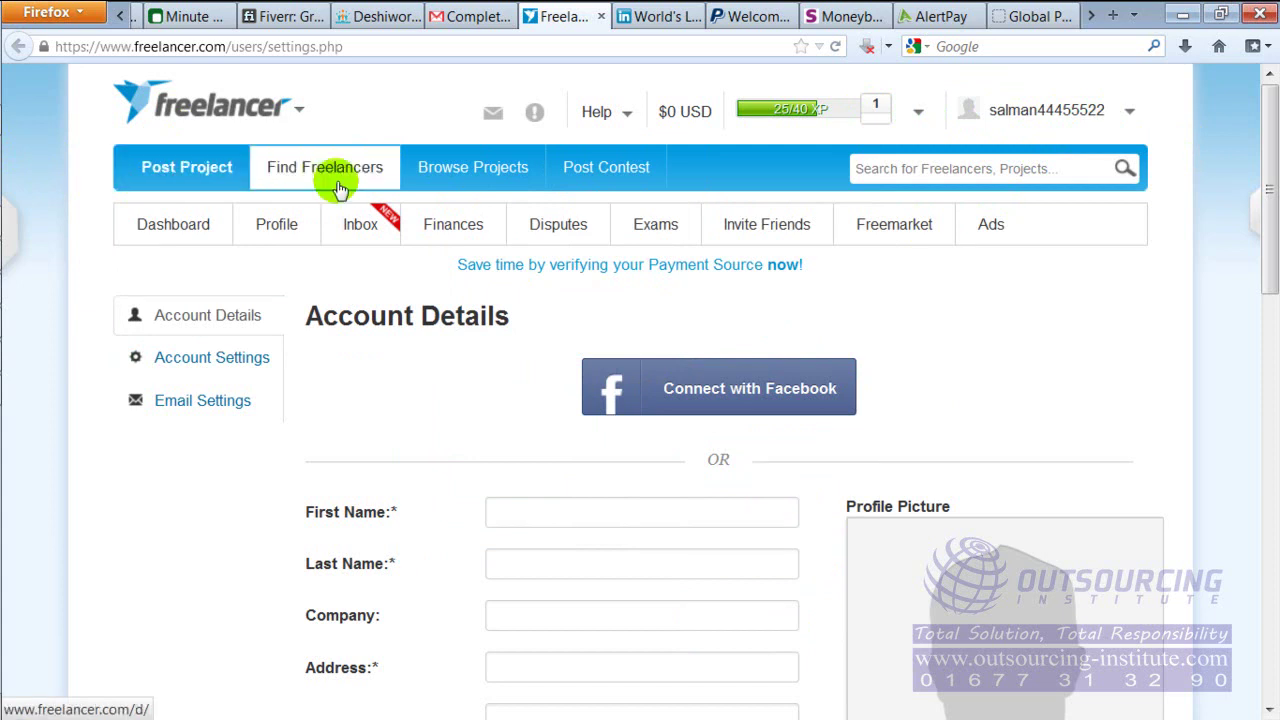
mouse_move(470, 176)
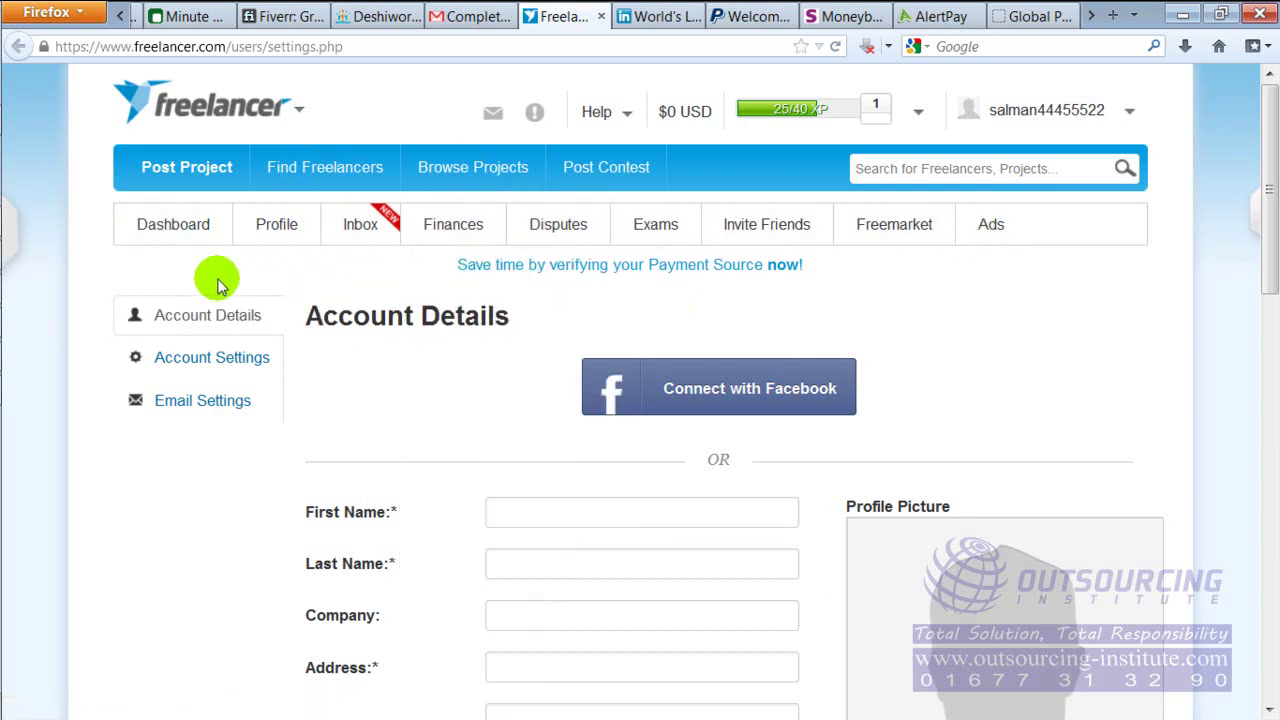
mouse_move(172, 230)
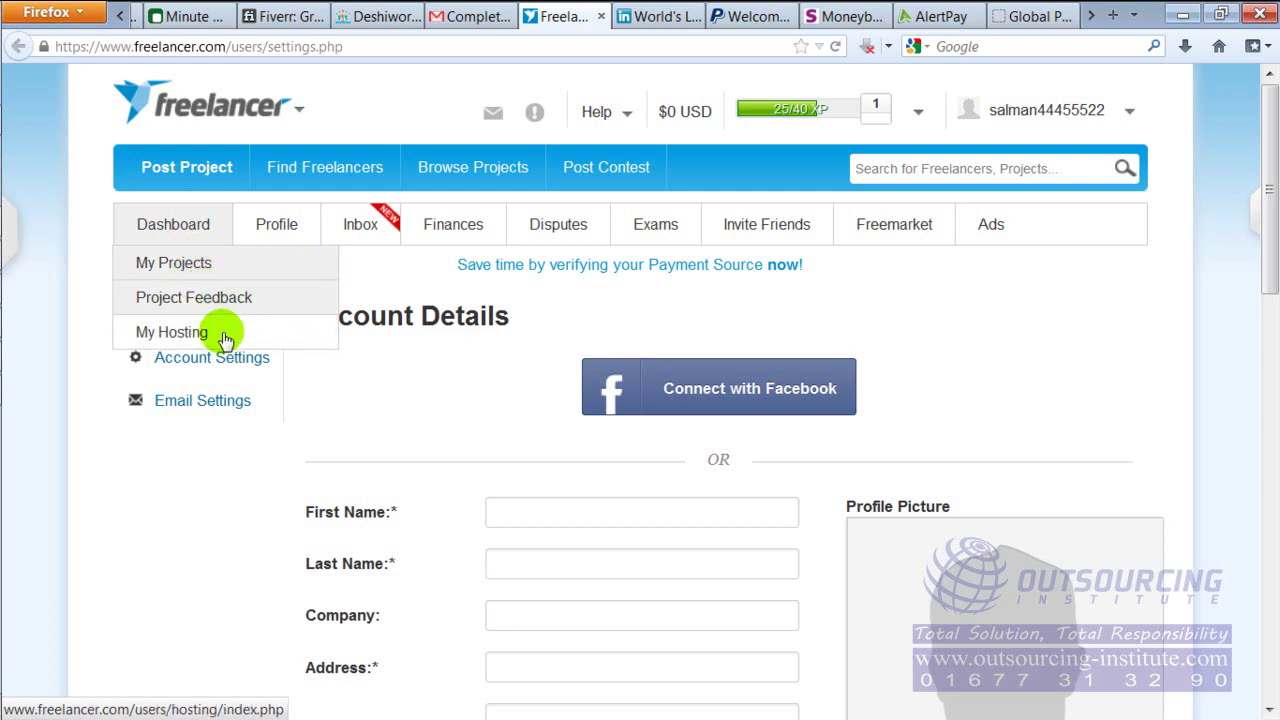
mouse_move(268, 238)
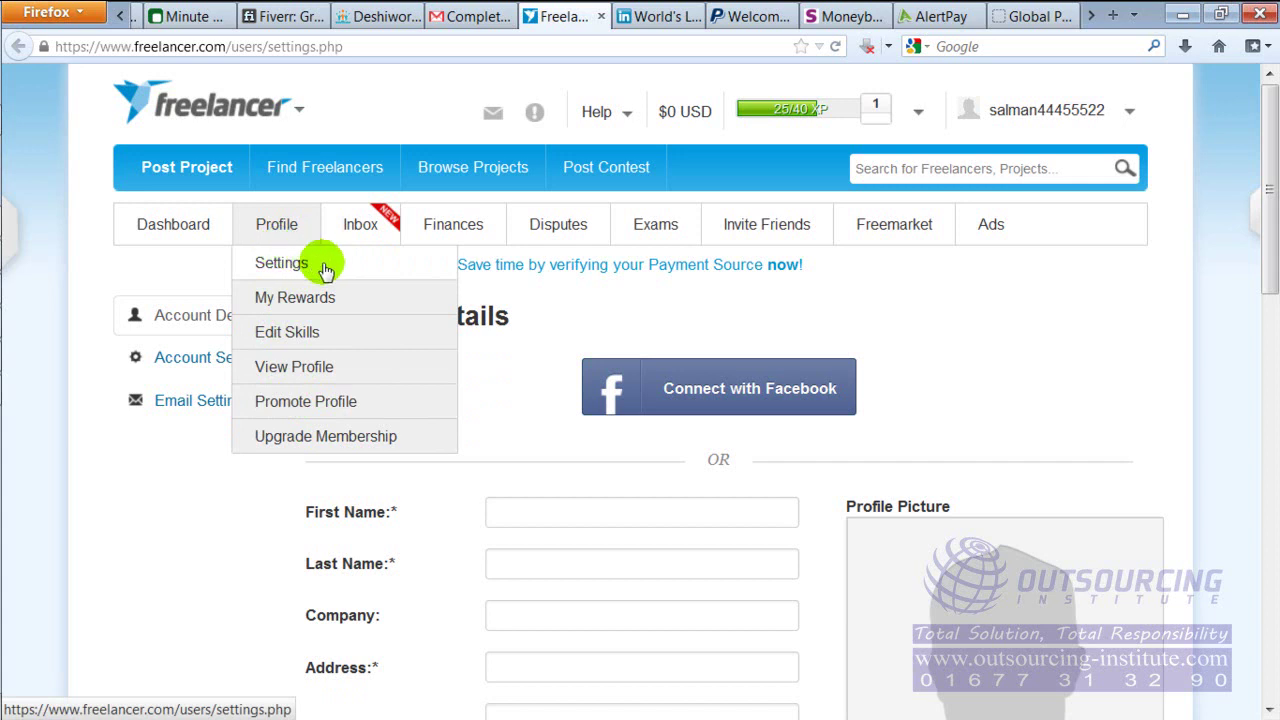
mouse_move(350, 230)
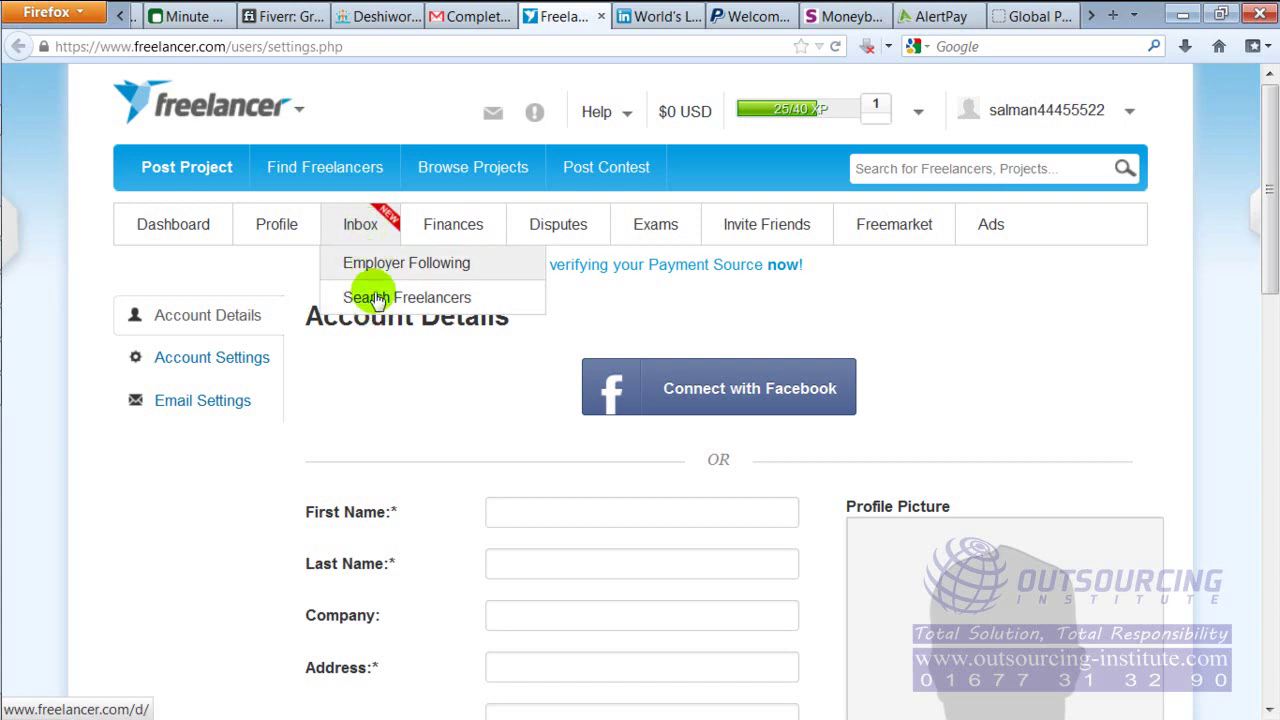
mouse_move(425, 240)
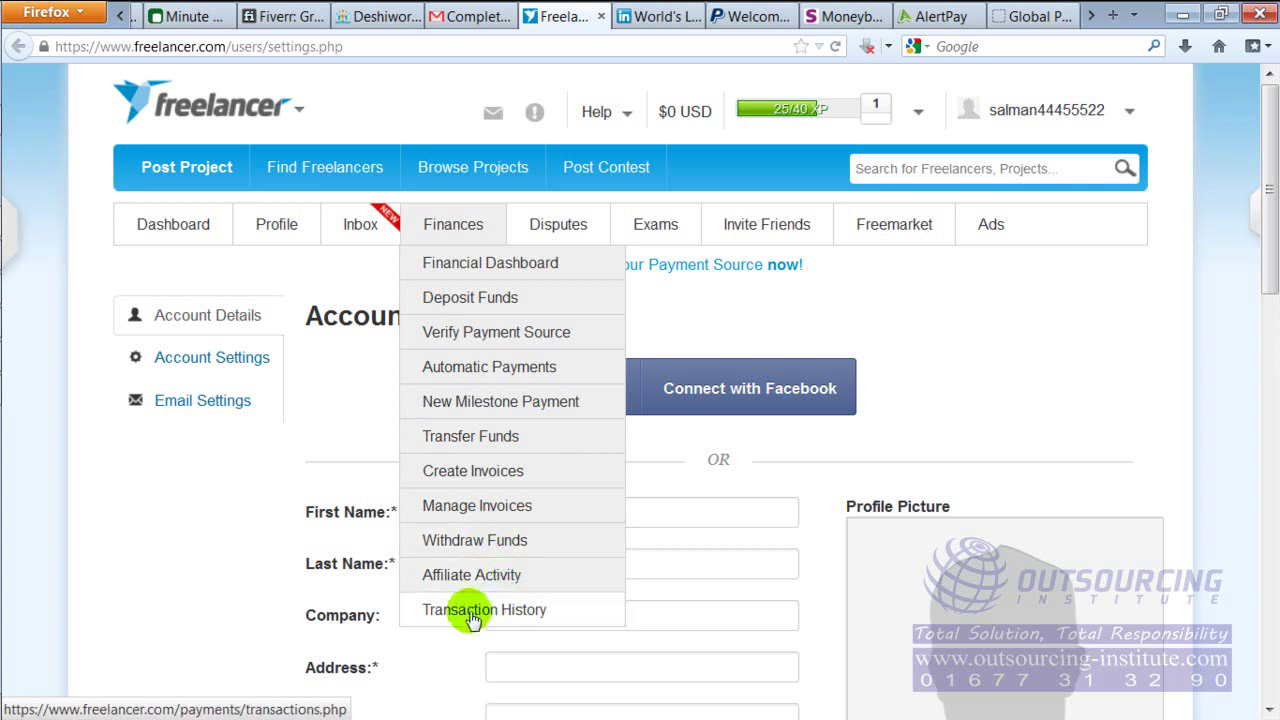
mouse_move(557, 228)
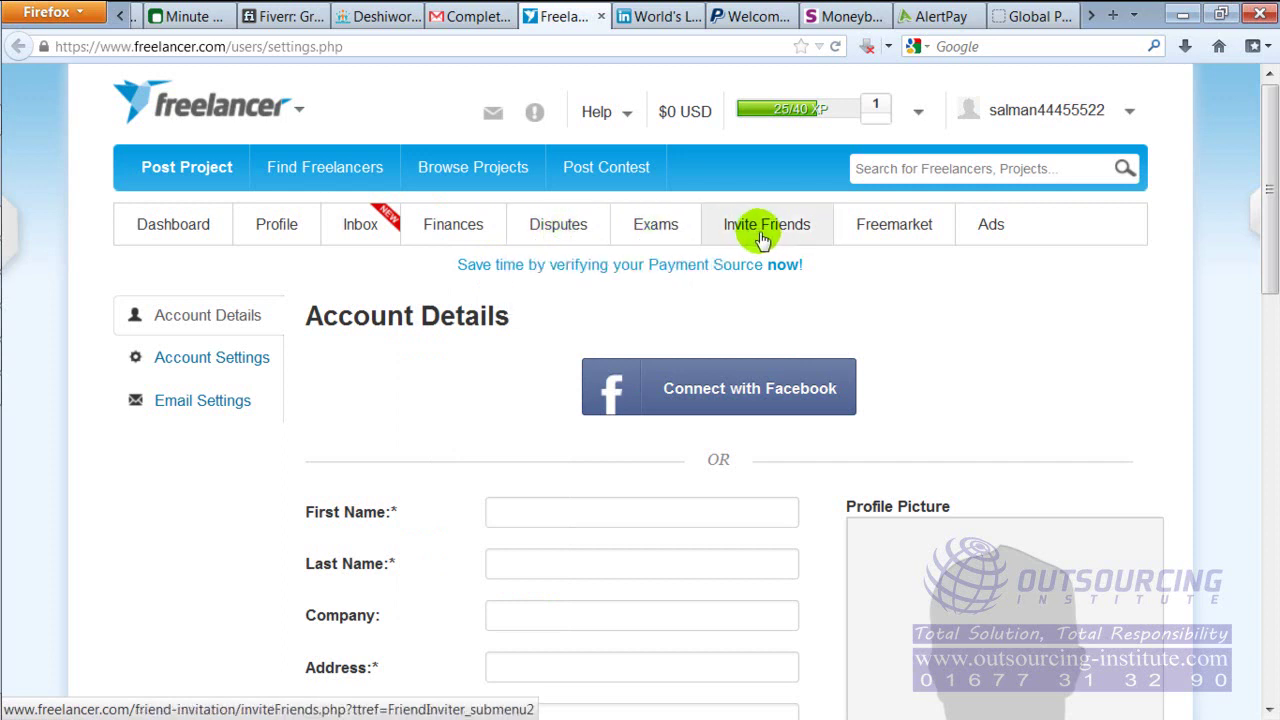
mouse_move(906, 236)
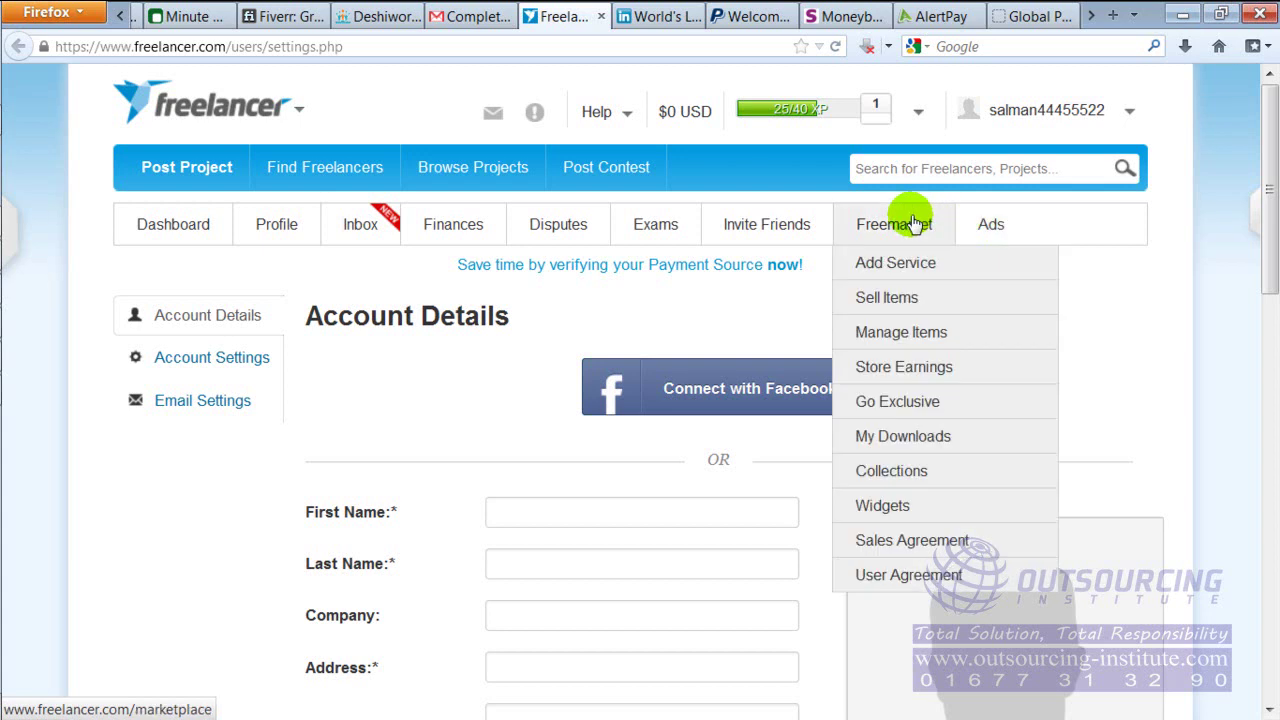
mouse_move(951, 229)
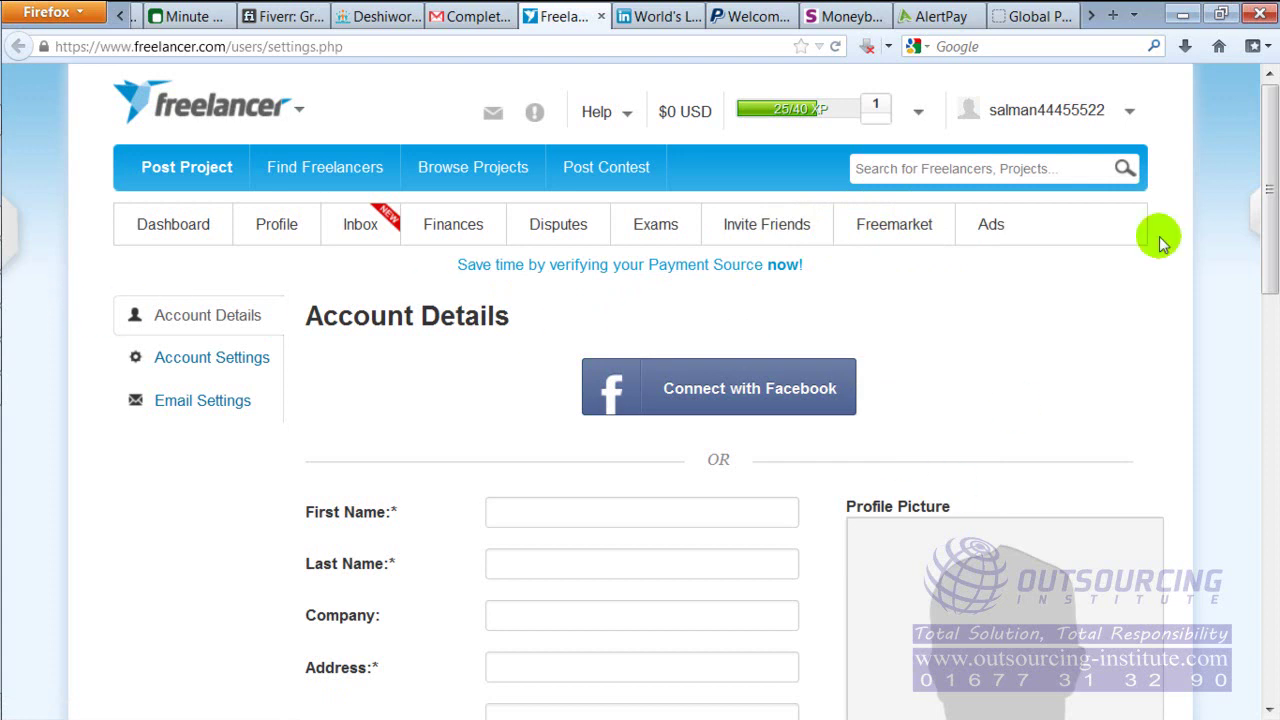
left_click_drag(1266, 200, 1245, 548)
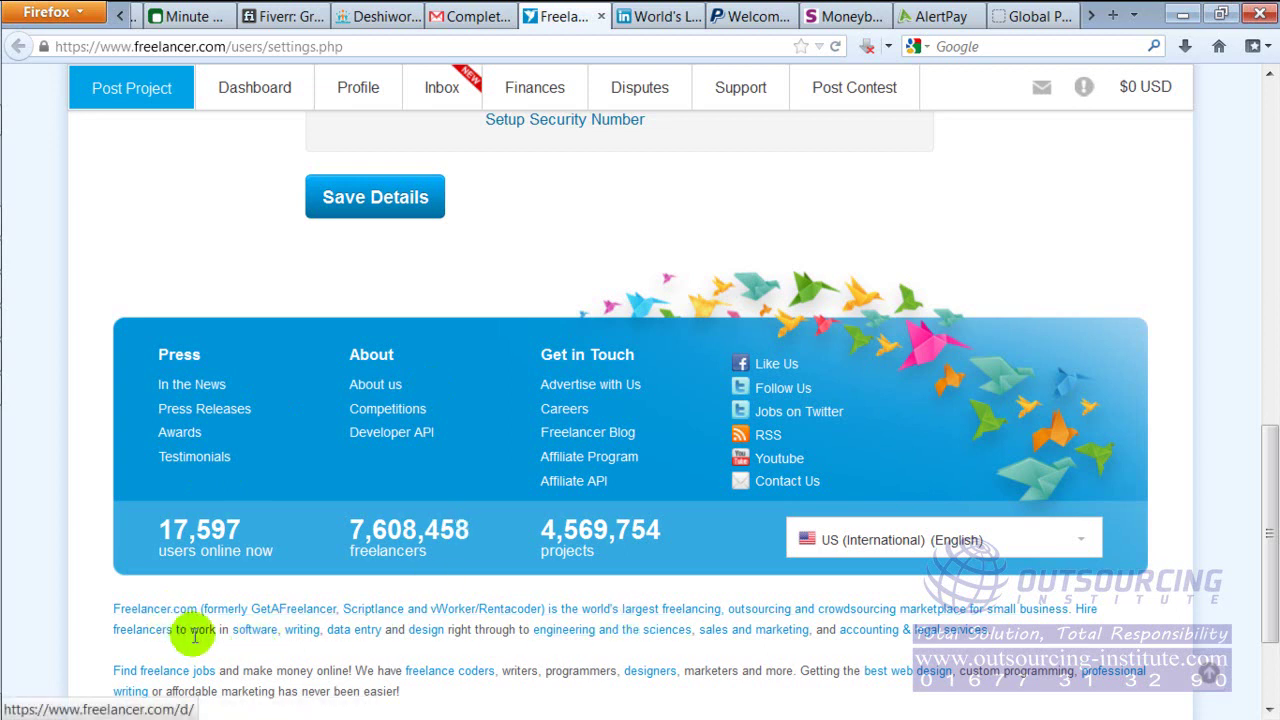
left_click_drag(1268, 455, 1268, 555)
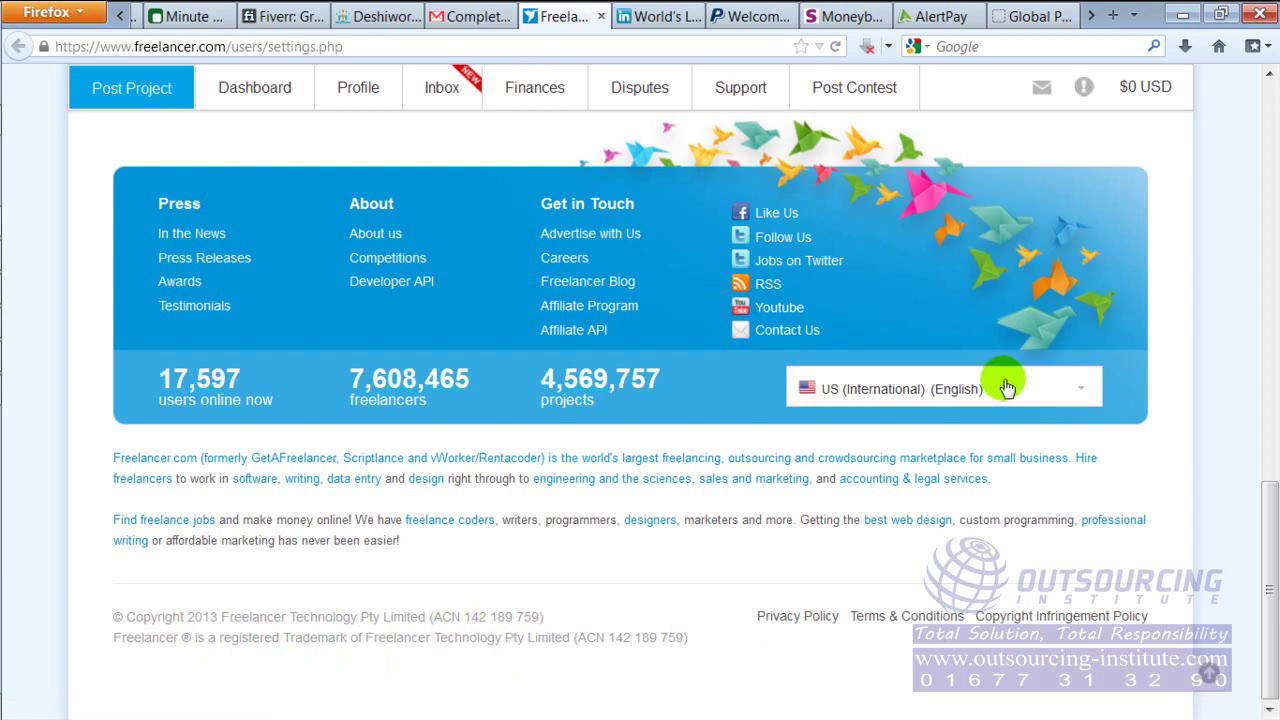
left_click_drag(1266, 545, 1270, 160)
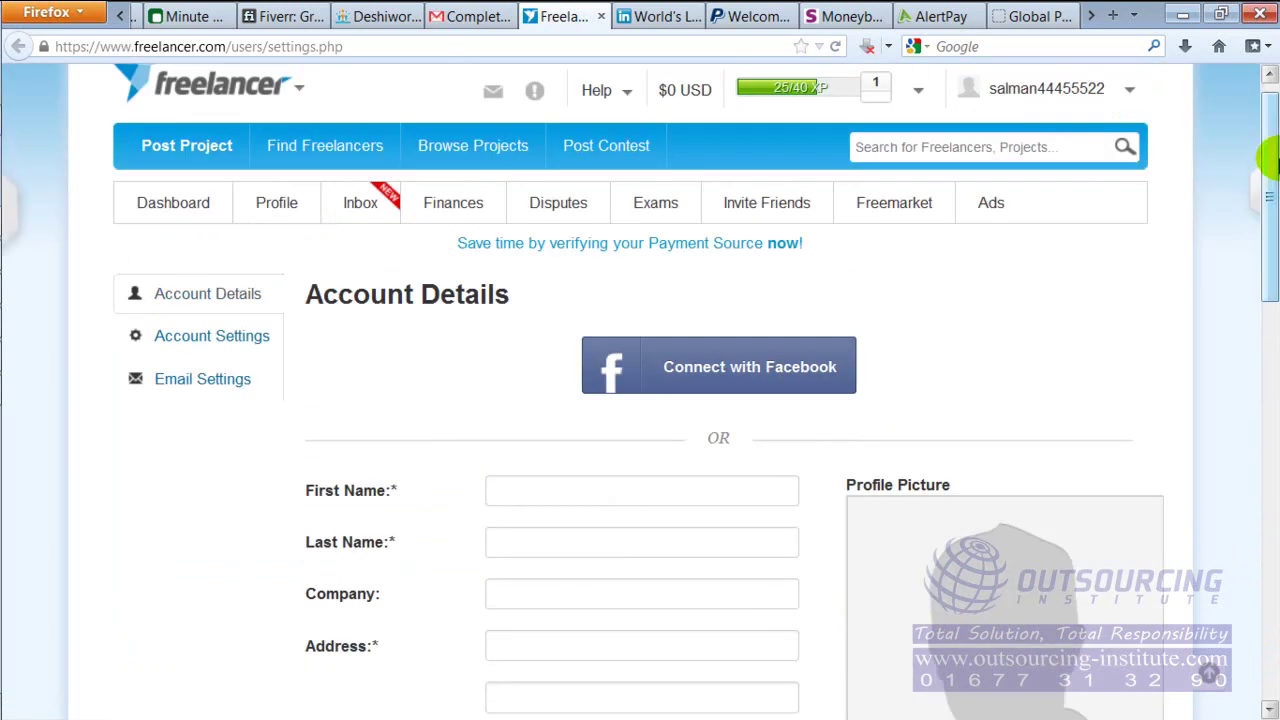
mouse_move(30, 222)
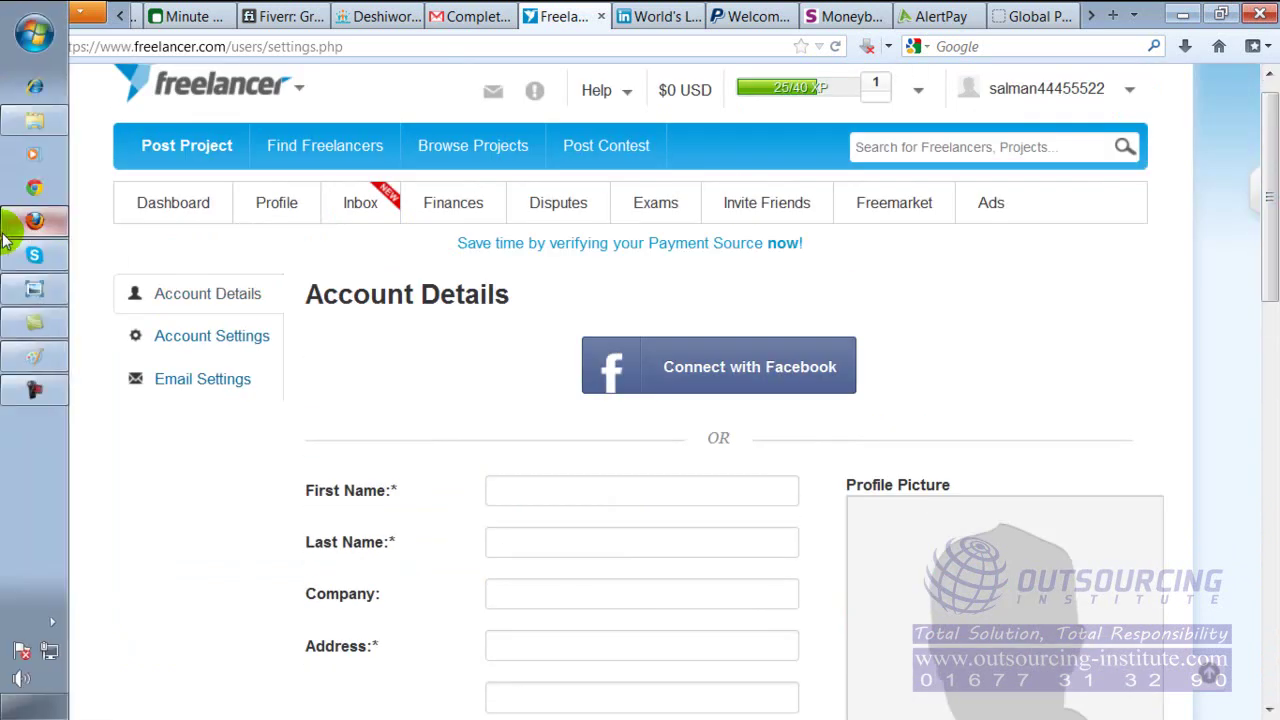
Bring the marketplace flow chart image forward in Windows Photo Viewer
left_click(34, 289)
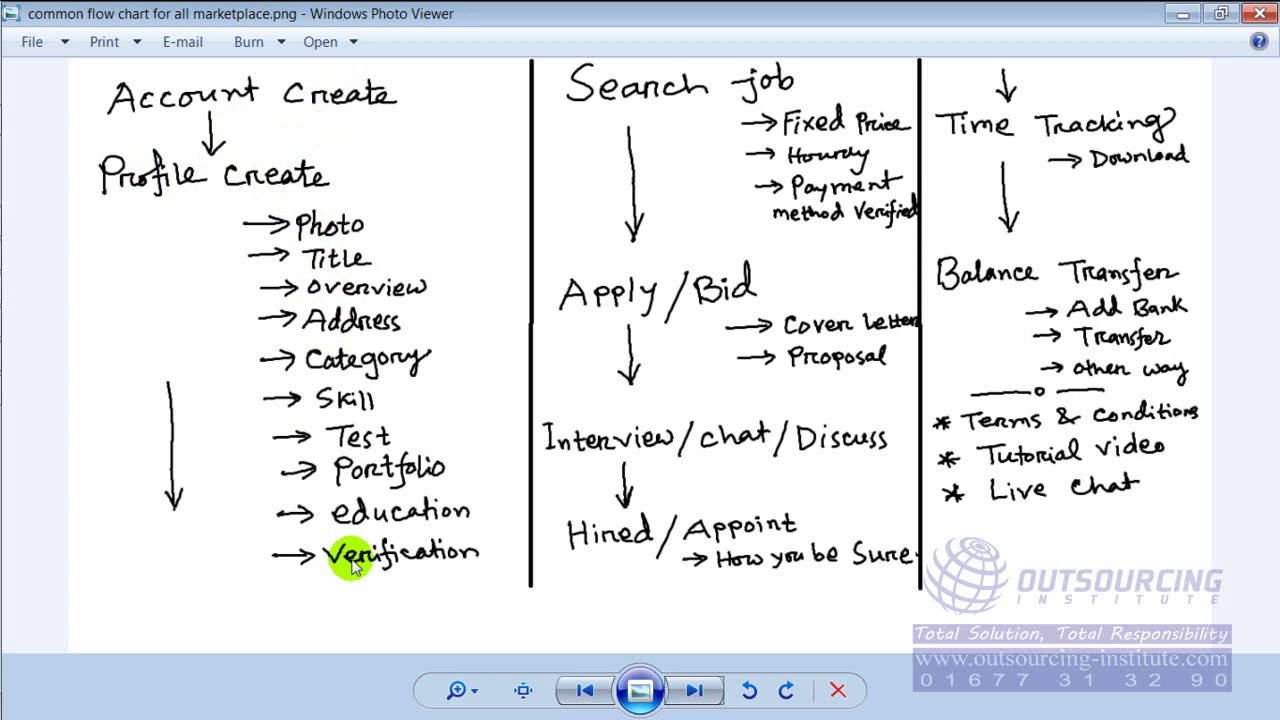
Return to Firefox, open Settings from the Profile menu, and scroll to the Account Details form
mouse_move(3, 365)
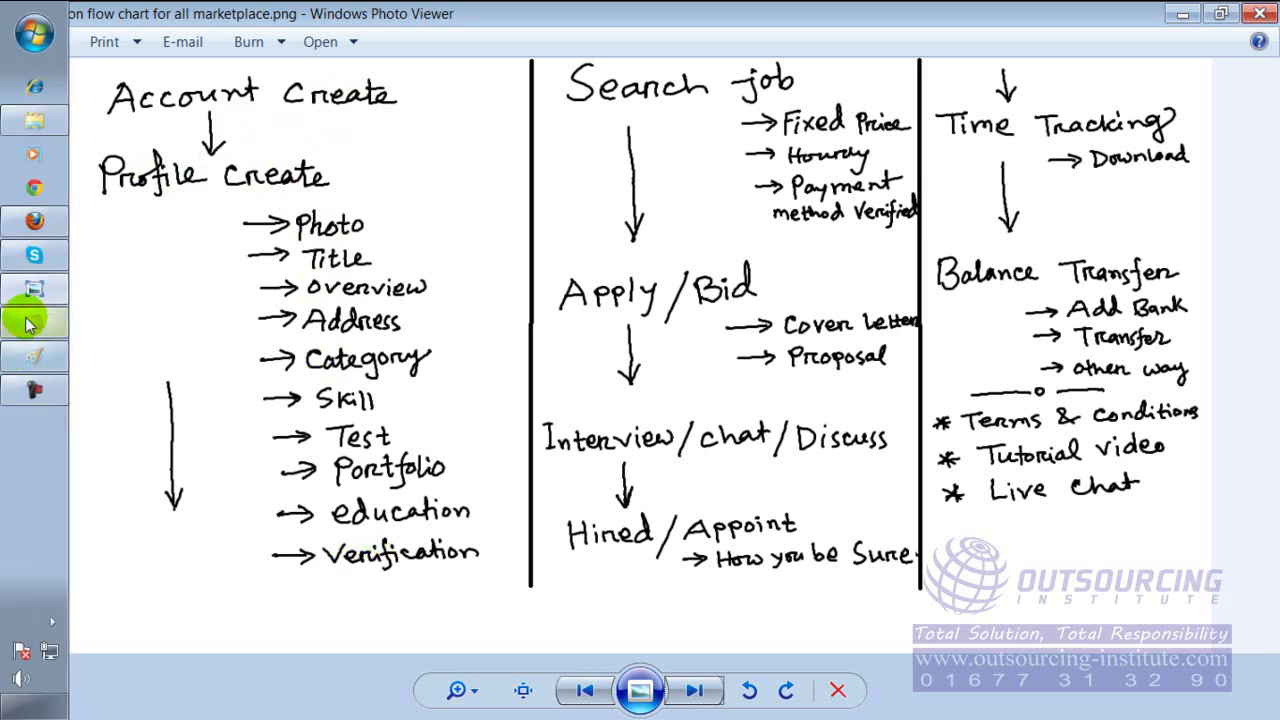
left_click(36, 223)
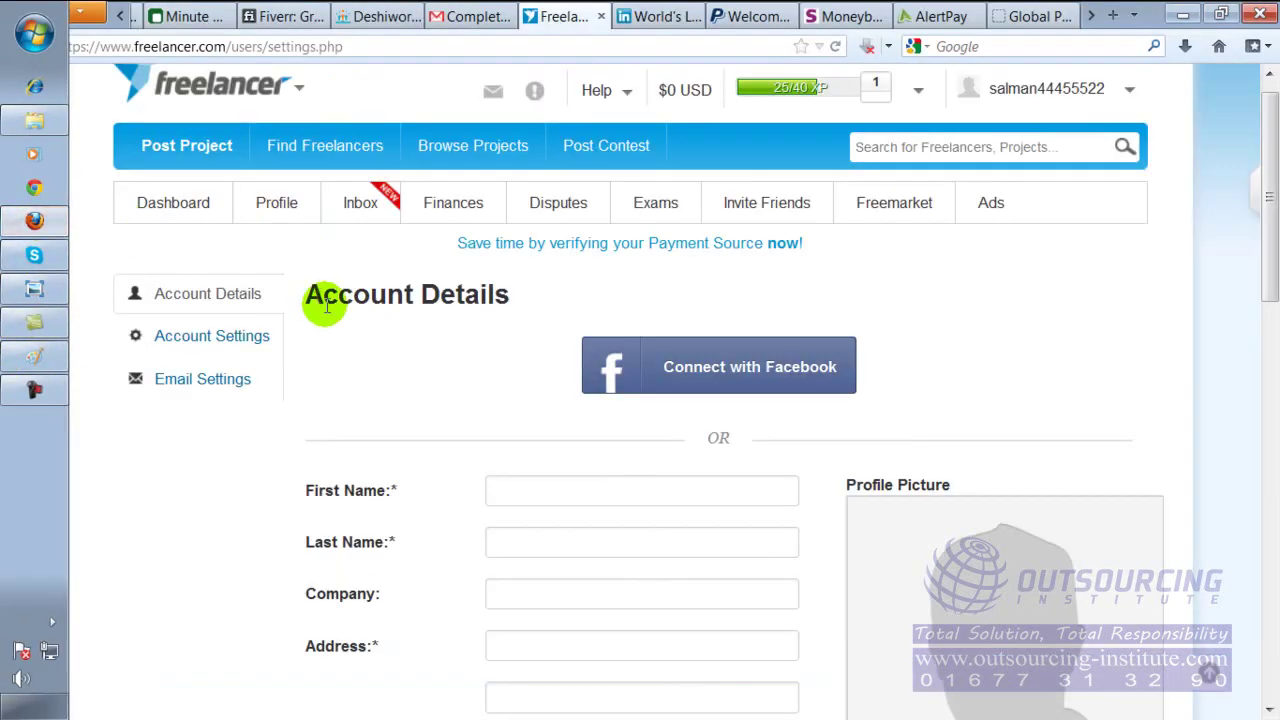
mouse_move(277, 207)
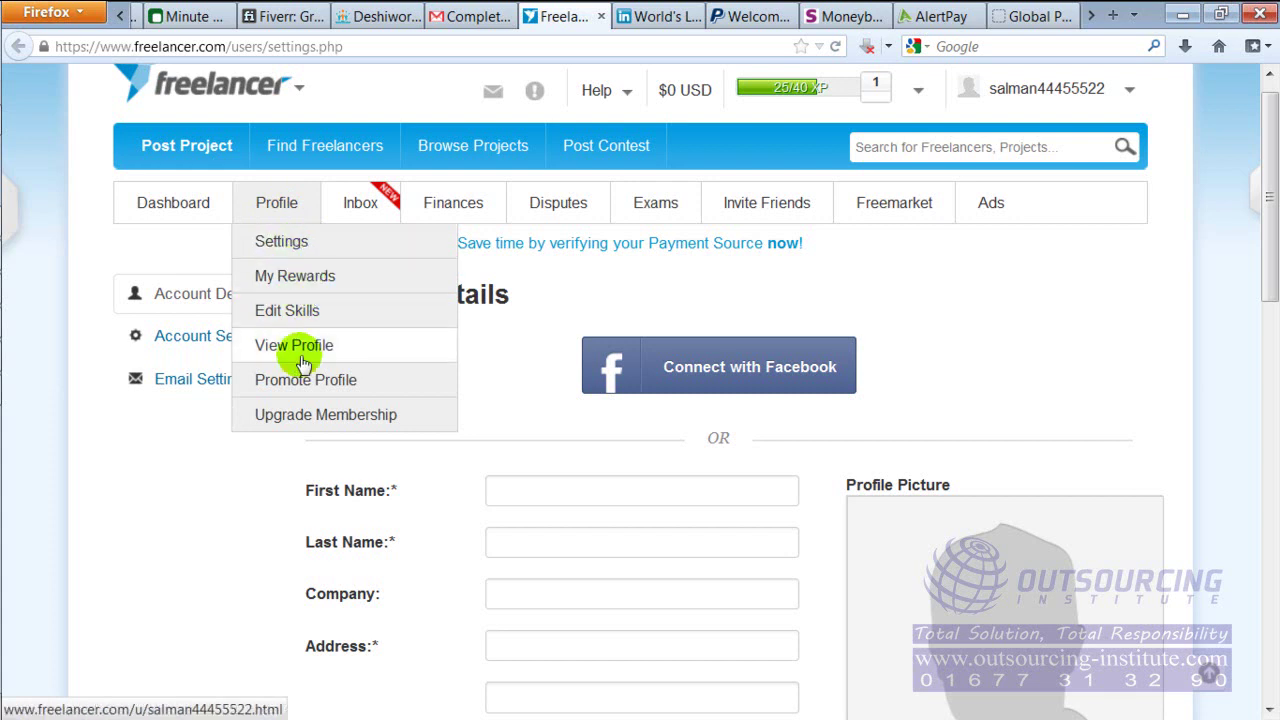
left_click(286, 246)
left_click(286, 246)
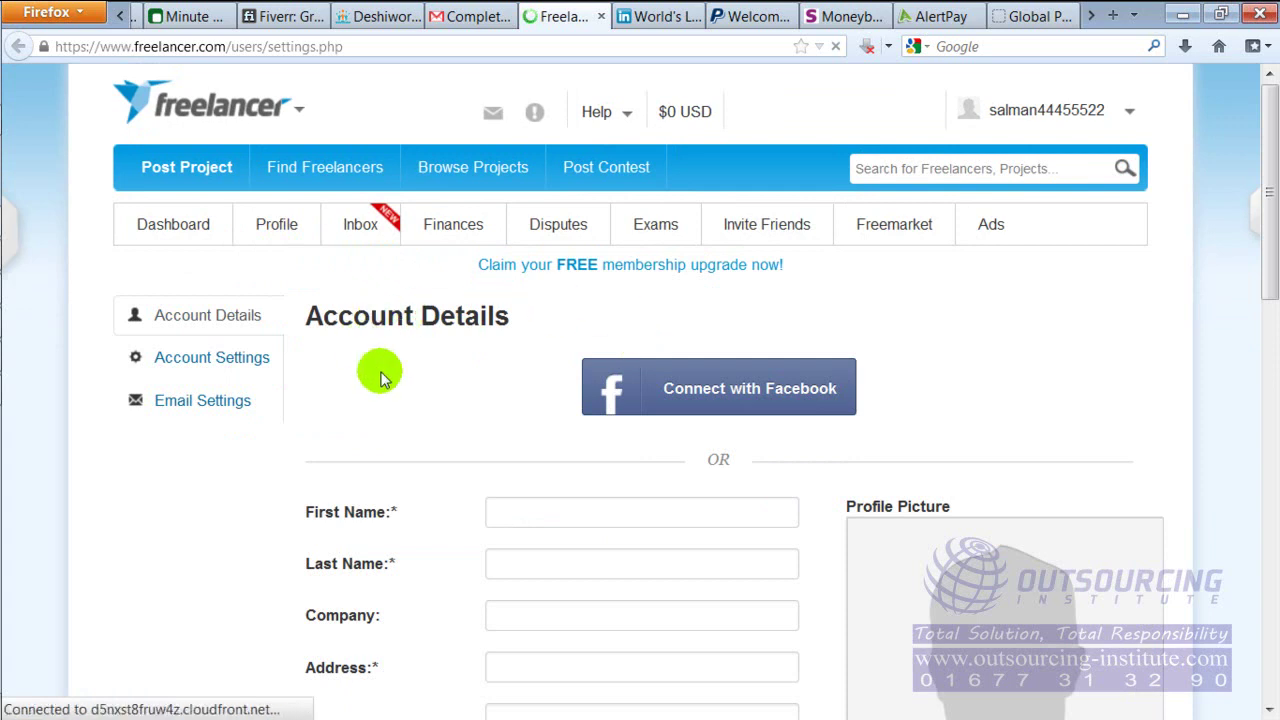
left_click_drag(1272, 280, 1272, 345)
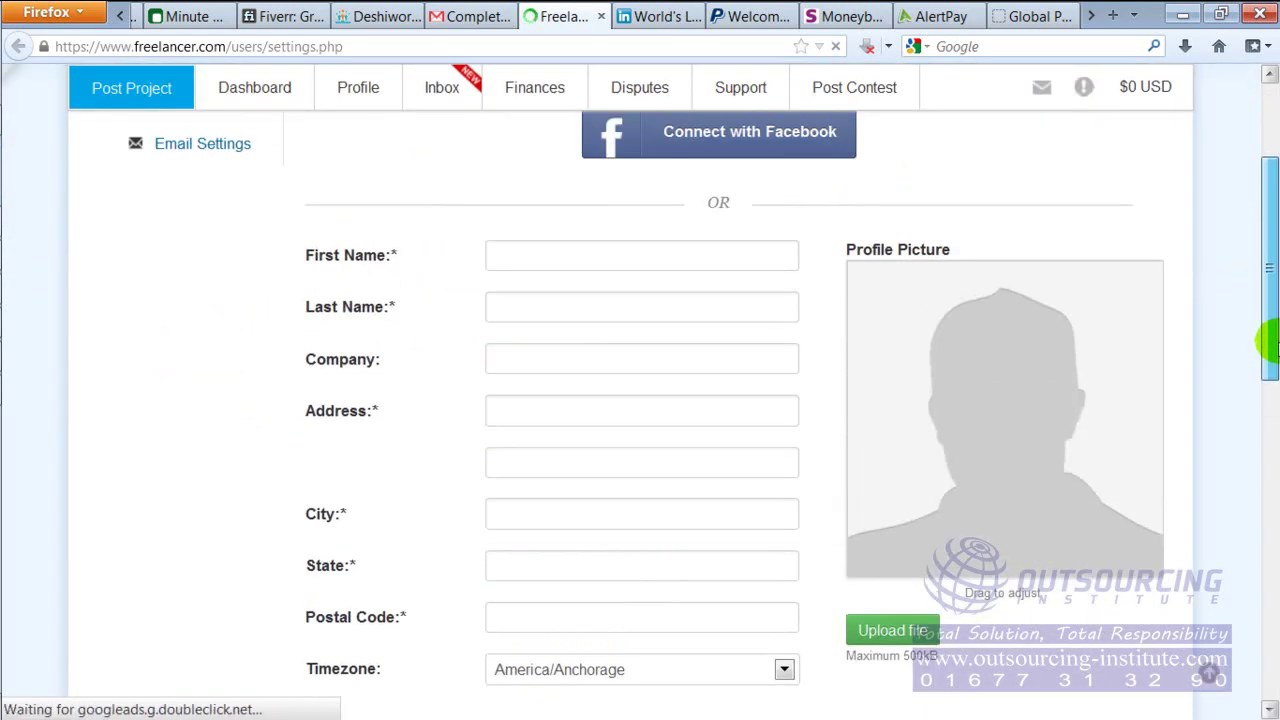
Fill in the first and last name on the Account Details form
left_click(606, 244)
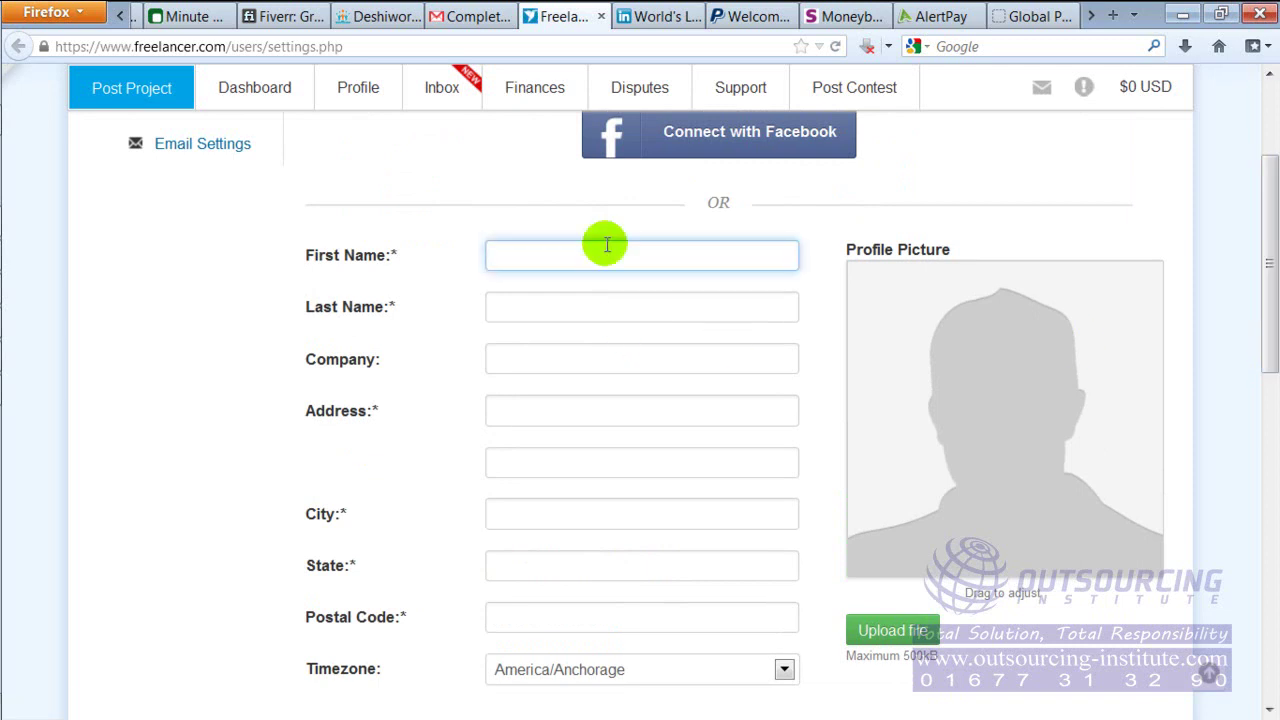
type("Salam")
key("BackSpace")
key("BackSpace")
type("man")
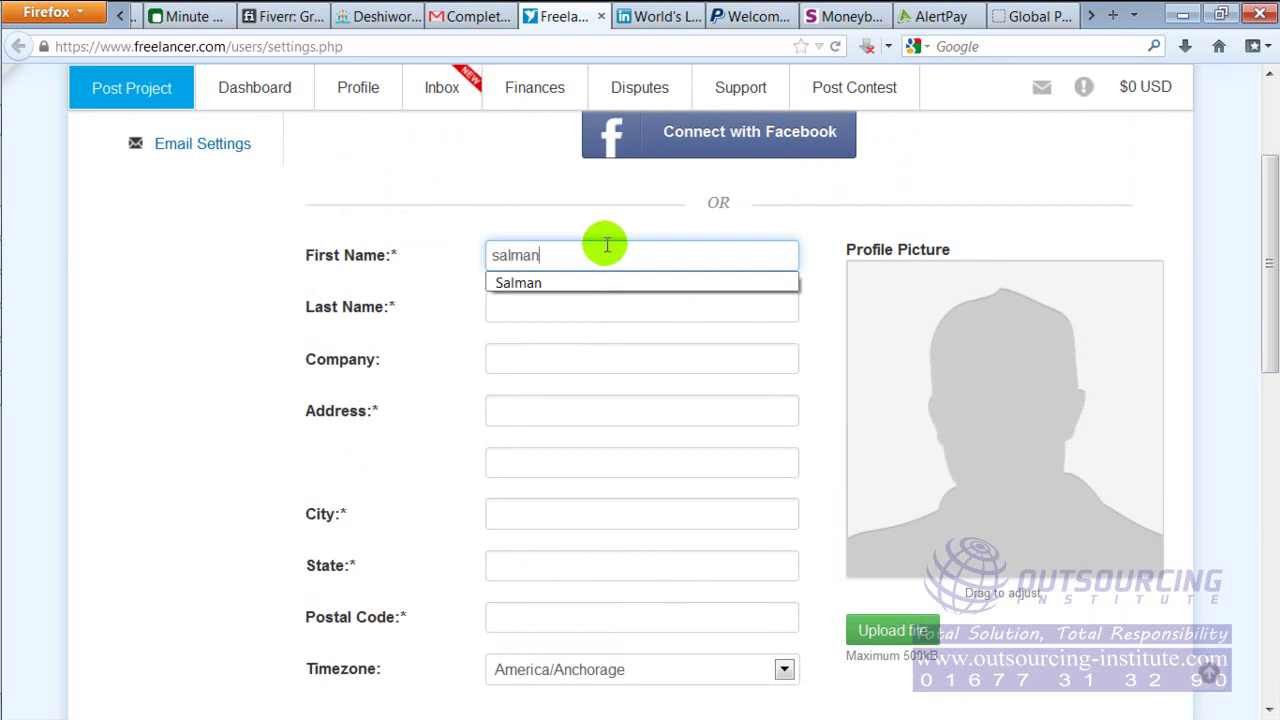
key("Tab")
type("khan")
key("Tab")
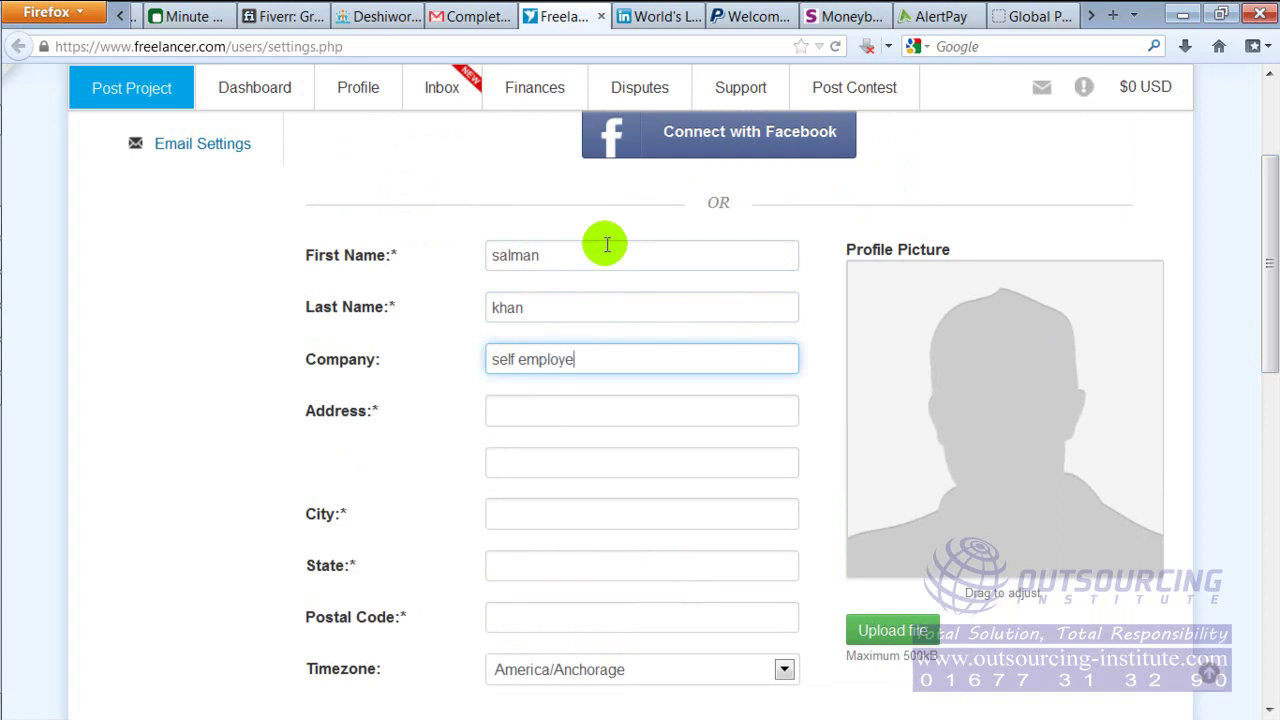
Enter the street address, city and state, closing the state suggestion list
left_click(606, 418)
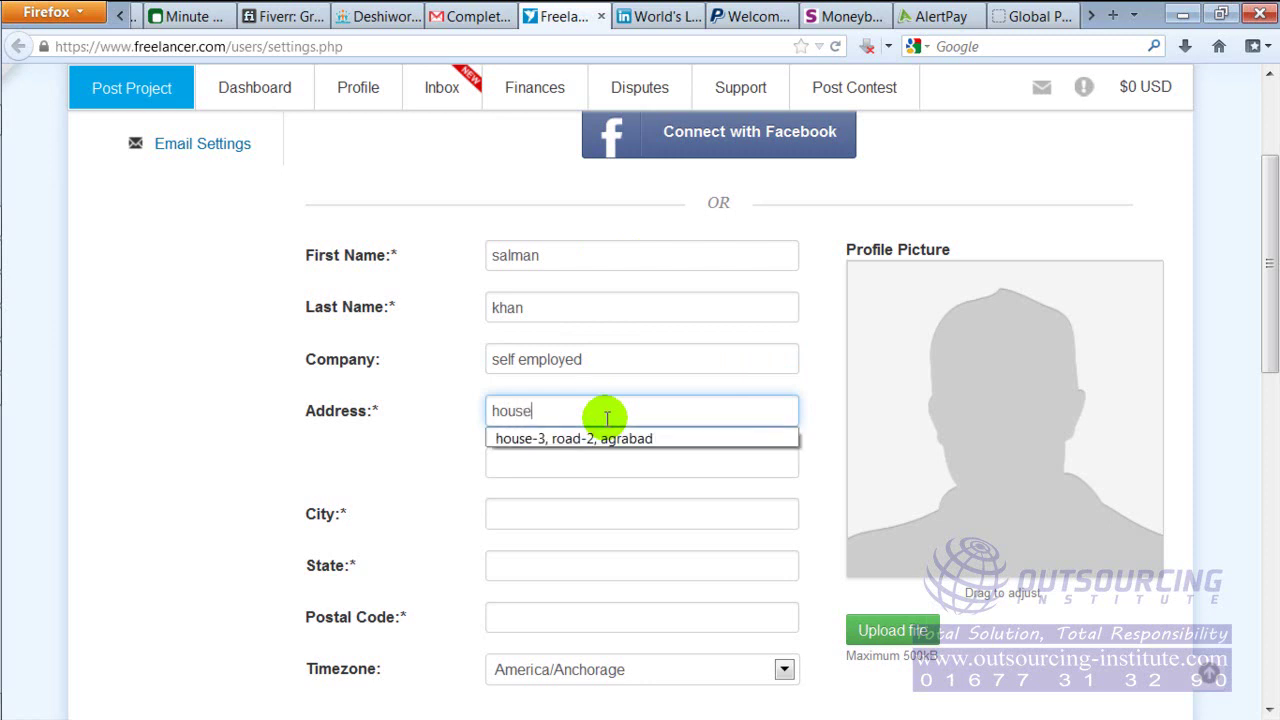
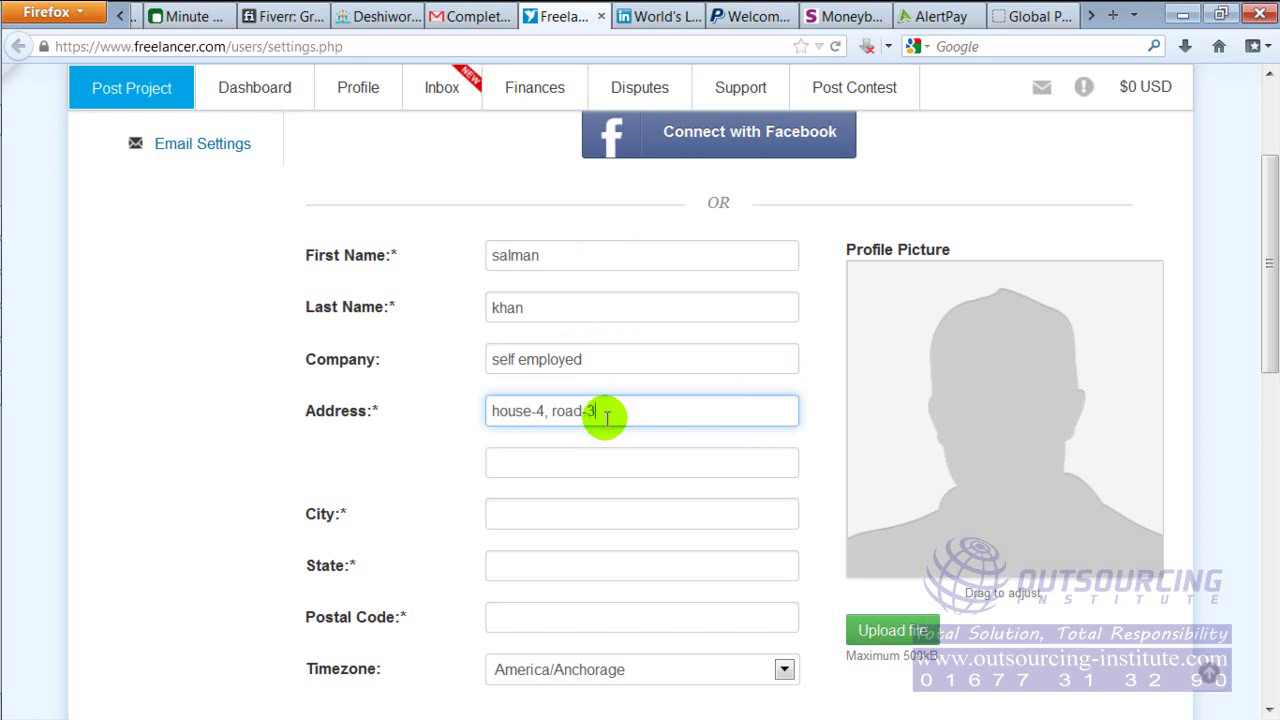
key("Tab")
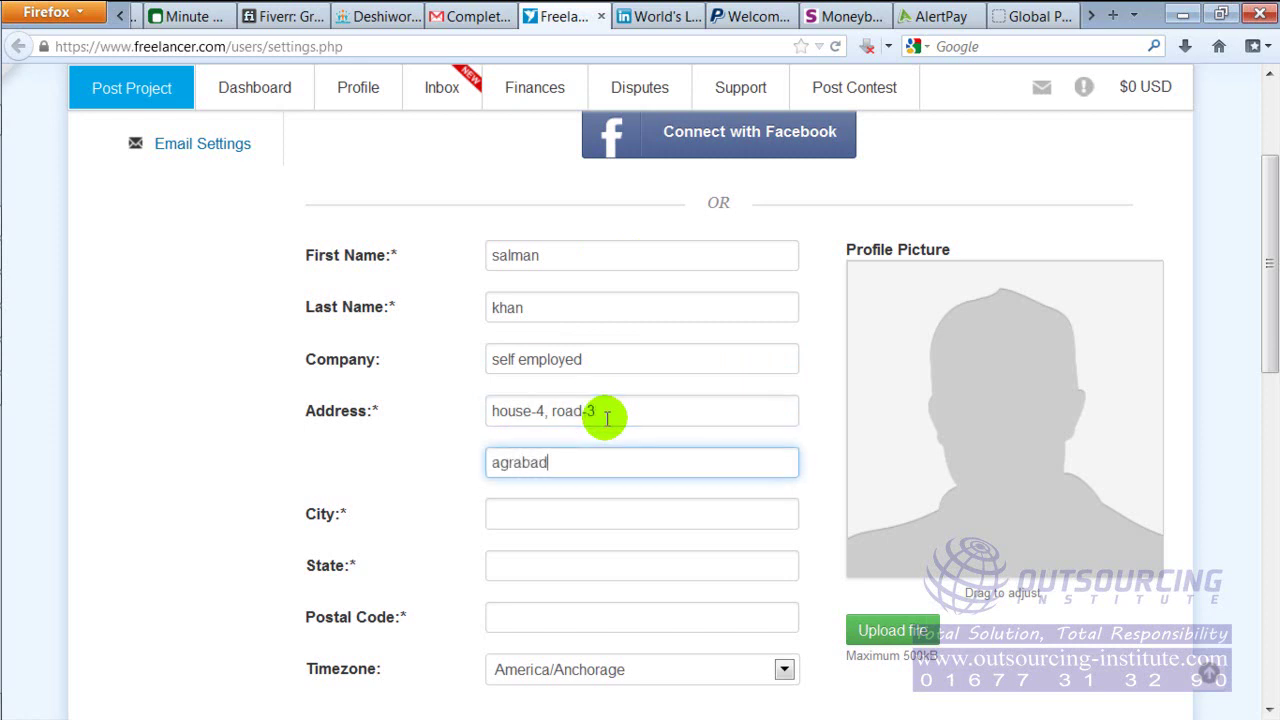
key("Tab")
type("chittagong")
key("Tab")
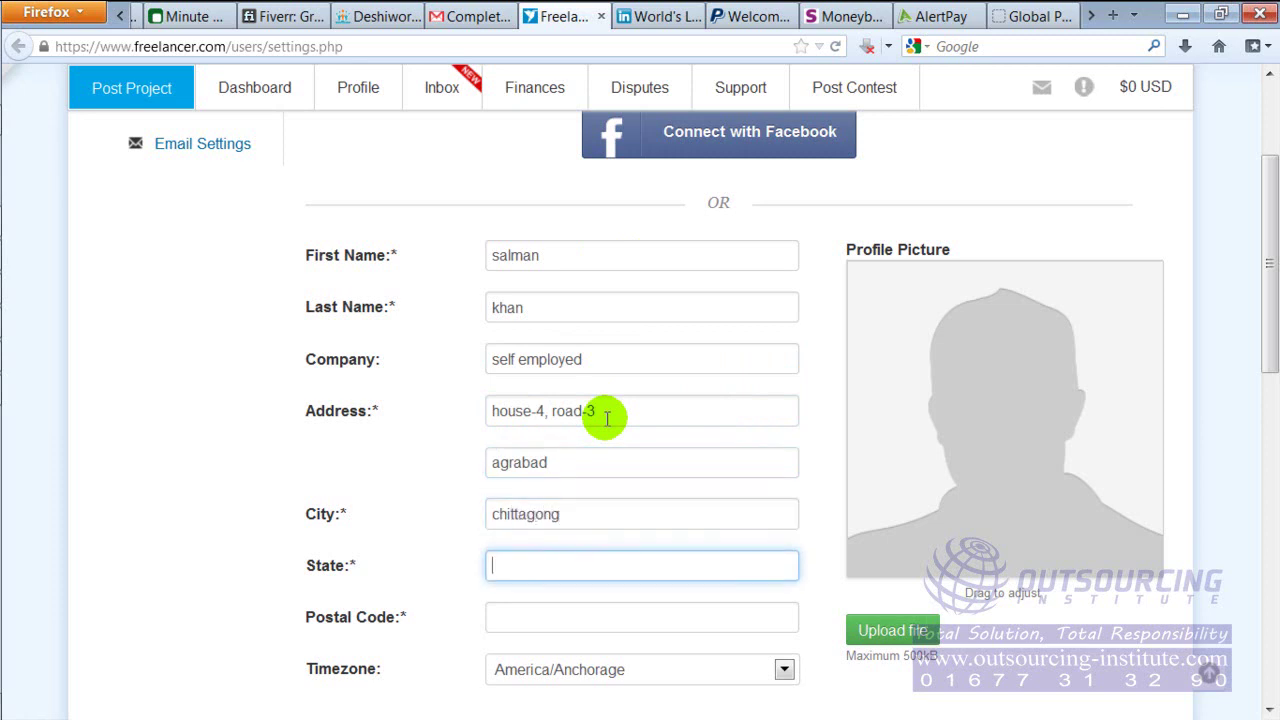
type("chitt")
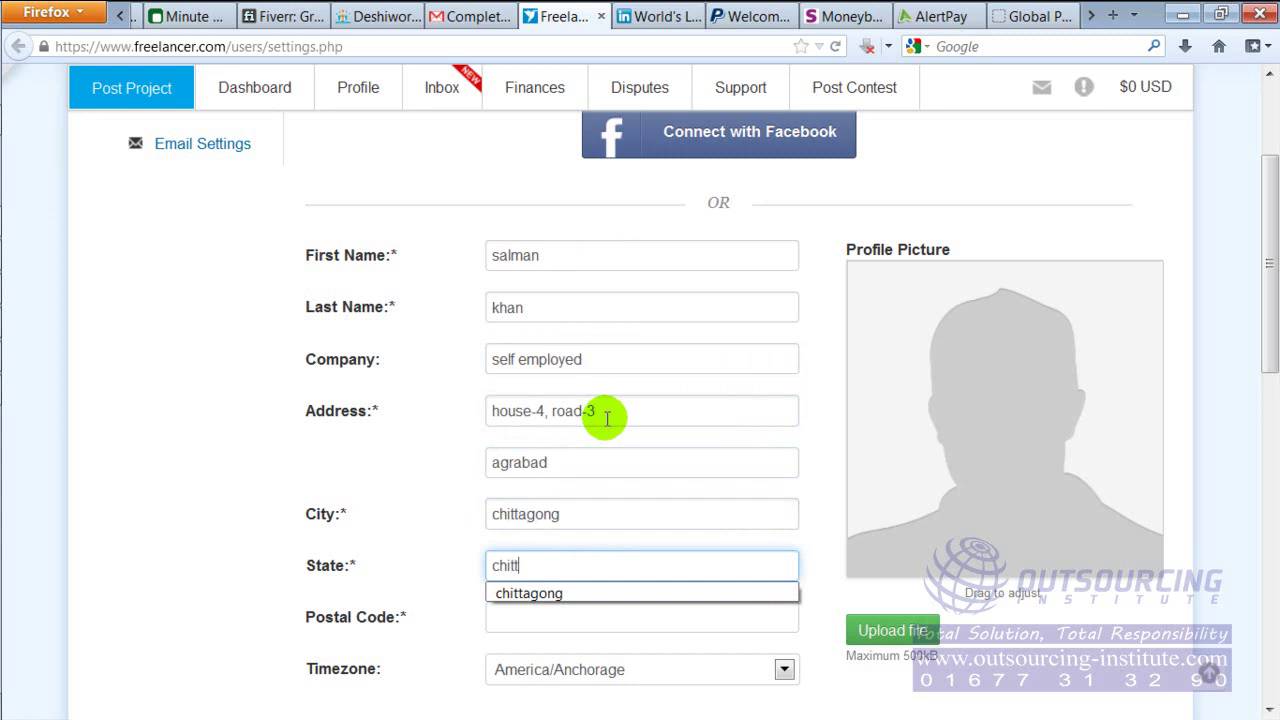
type("agong")
left_click(1050, 652)
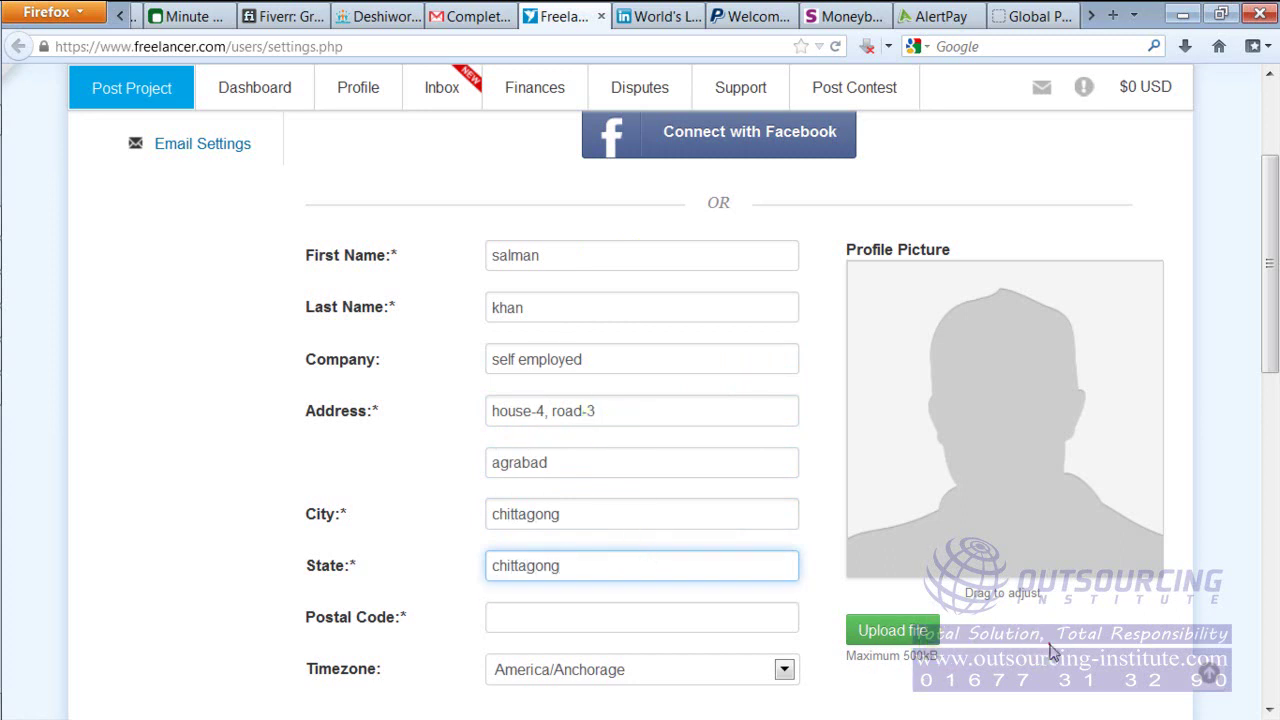
left_click_drag(1268, 334, 1272, 437)
left_click(628, 293)
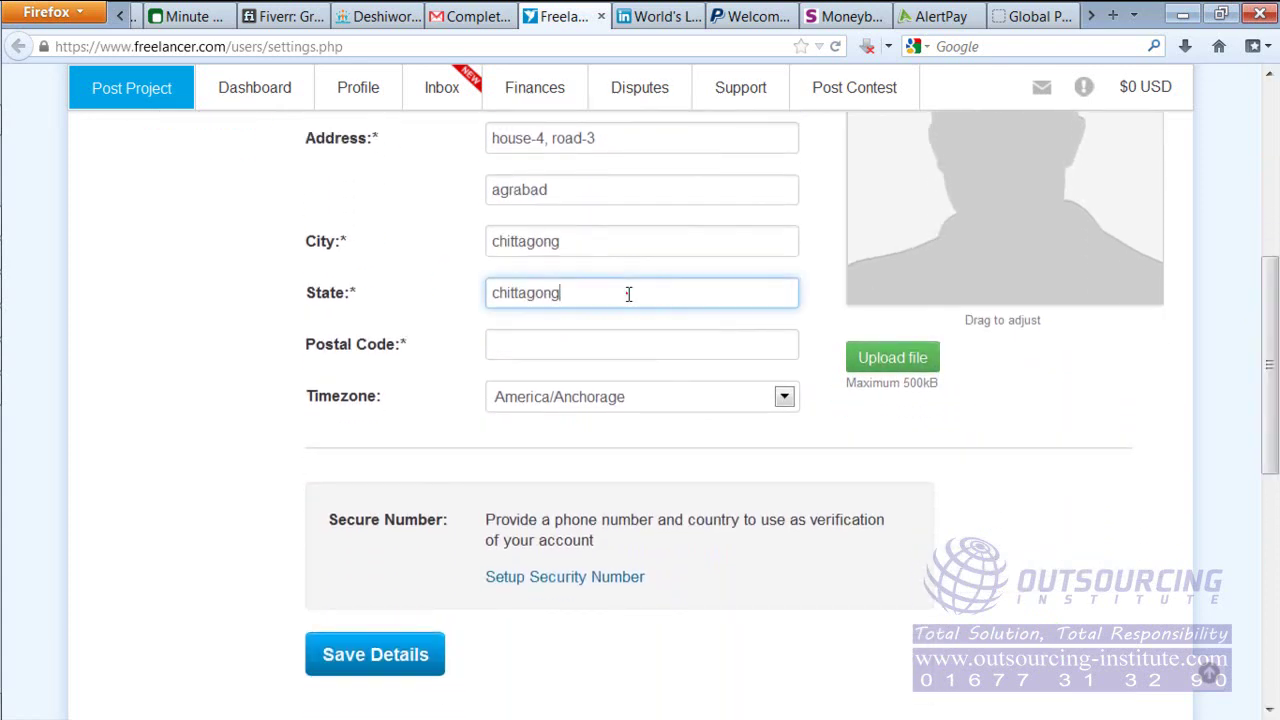
Fill in the postal code on the Account Details form
double_click(609, 241)
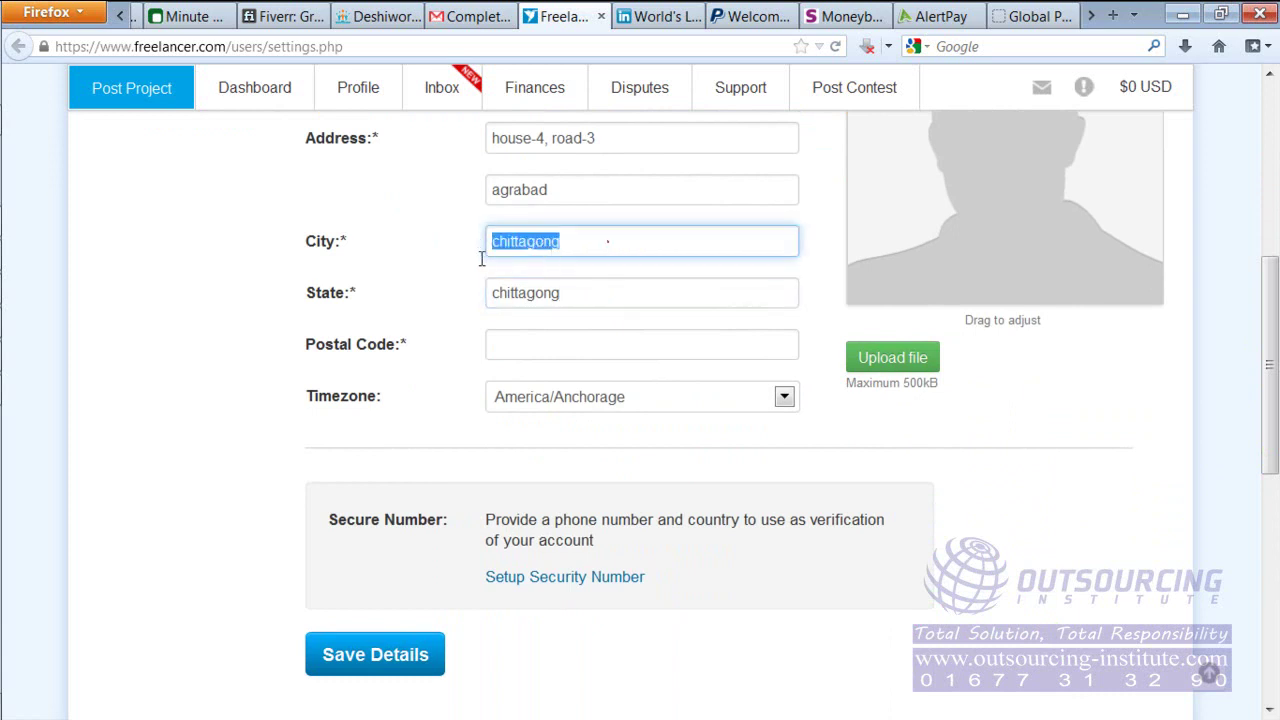
double_click(620, 294)
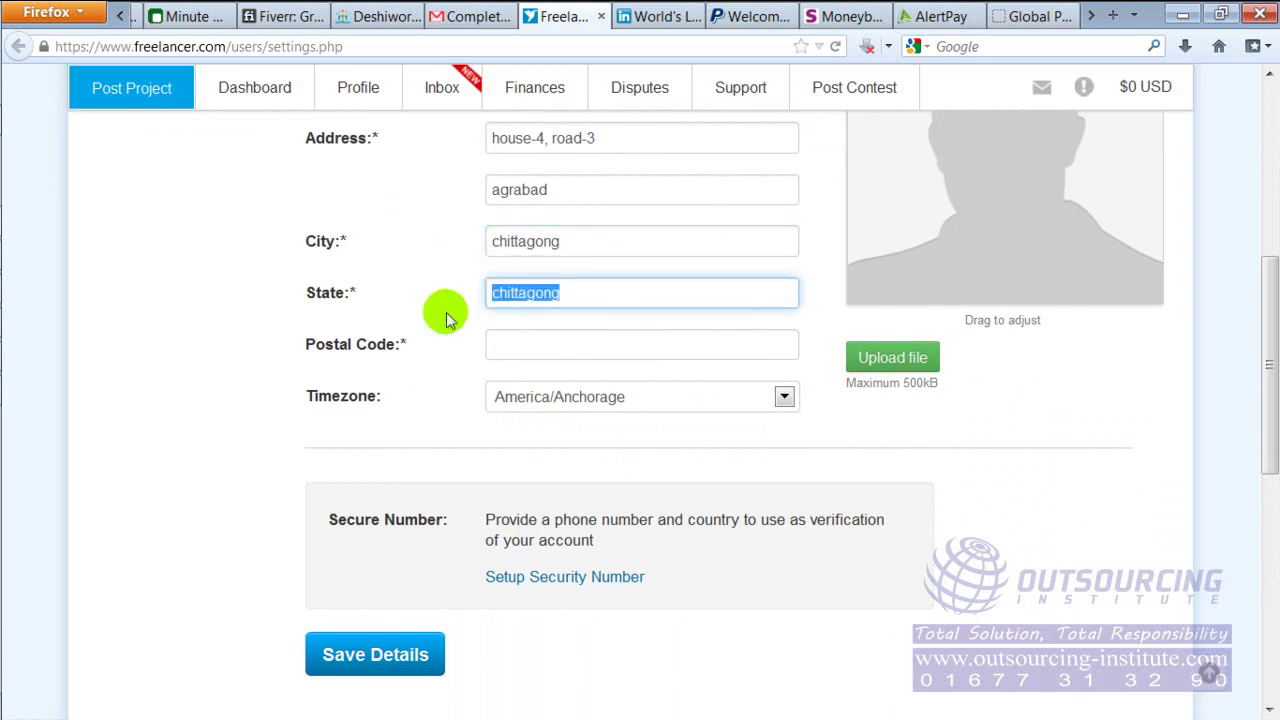
left_click(564, 346)
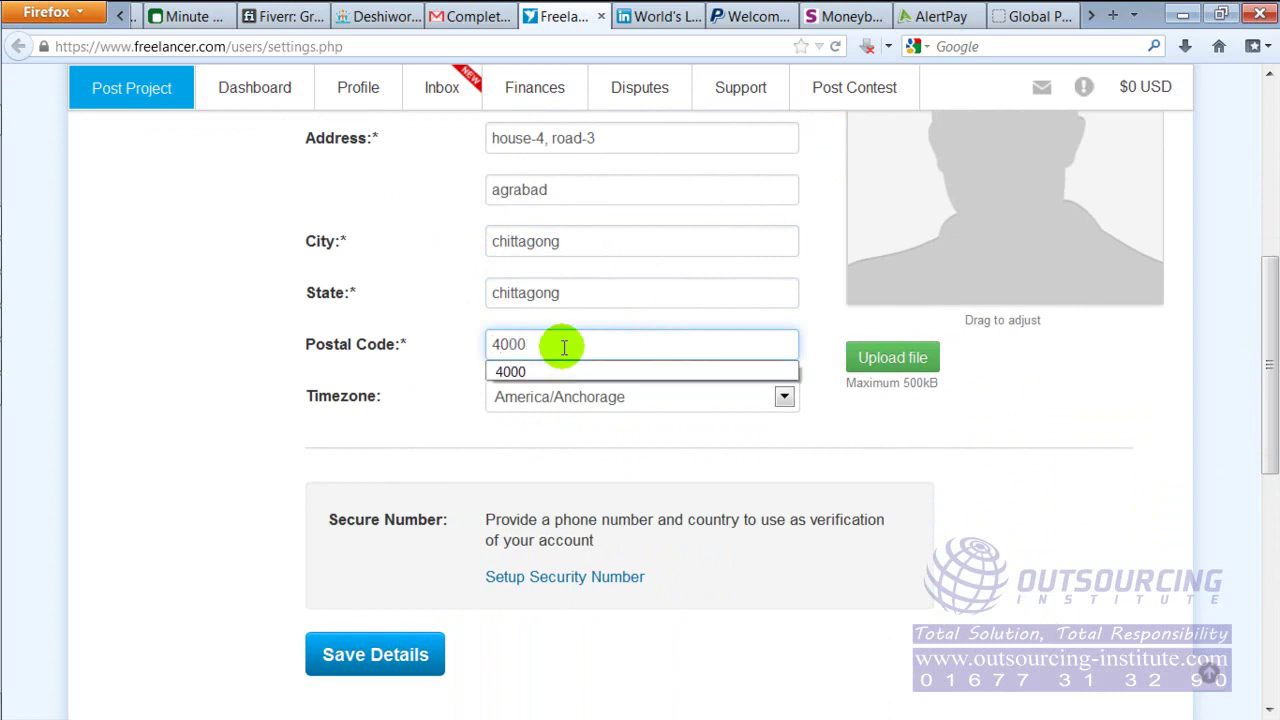
left_click(651, 432)
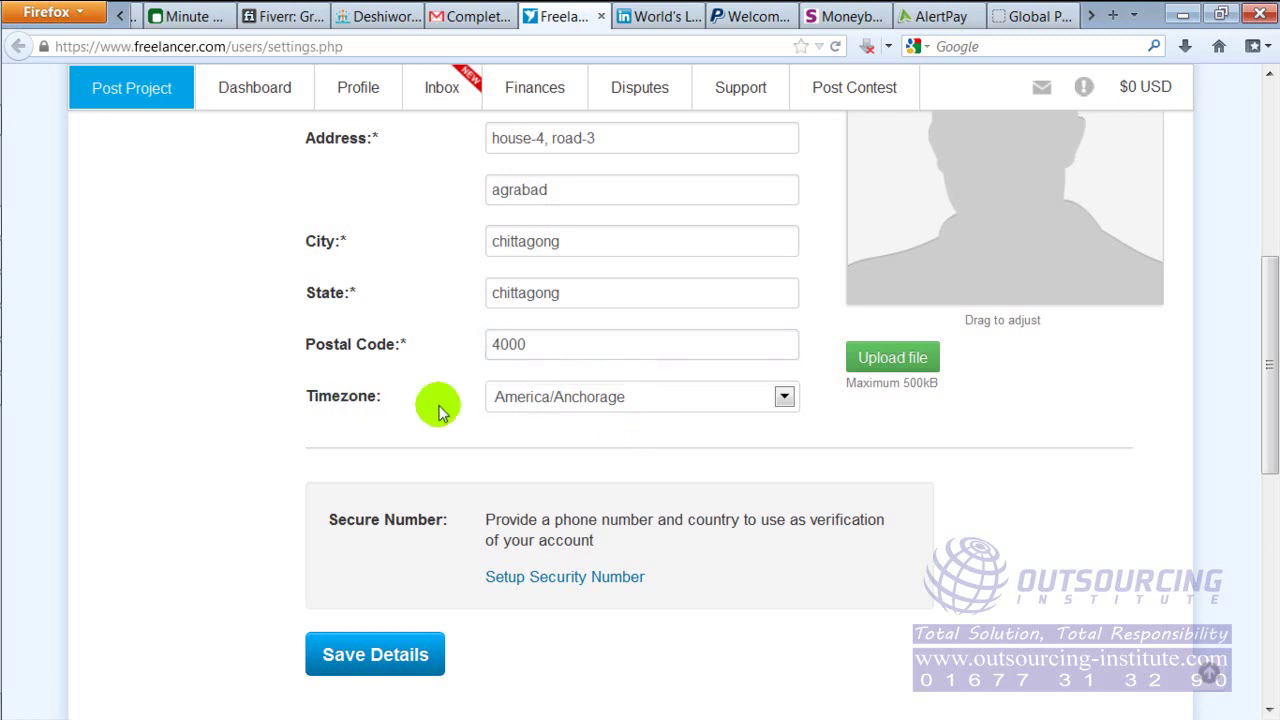
Set the account timezone to Asia/Dhaka
scroll(719, 523, "down", 20)
scroll(719, 523, "down", 20)
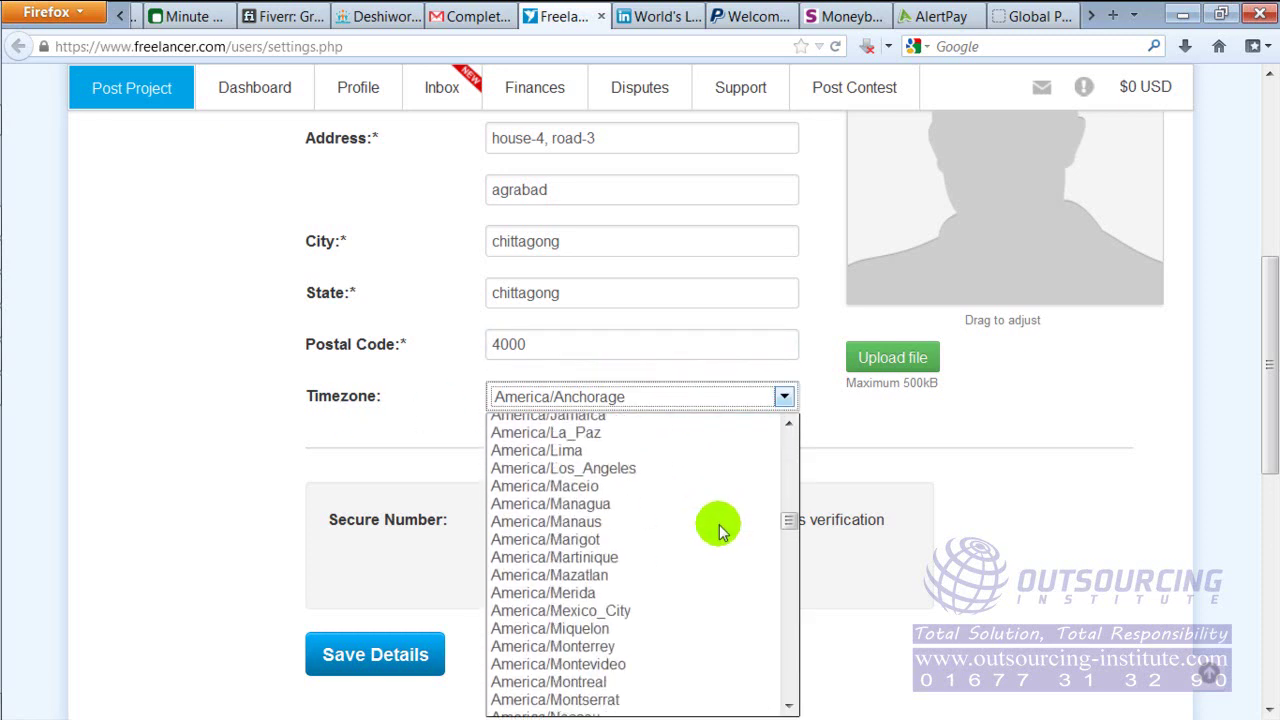
scroll(715, 531, "down", 15)
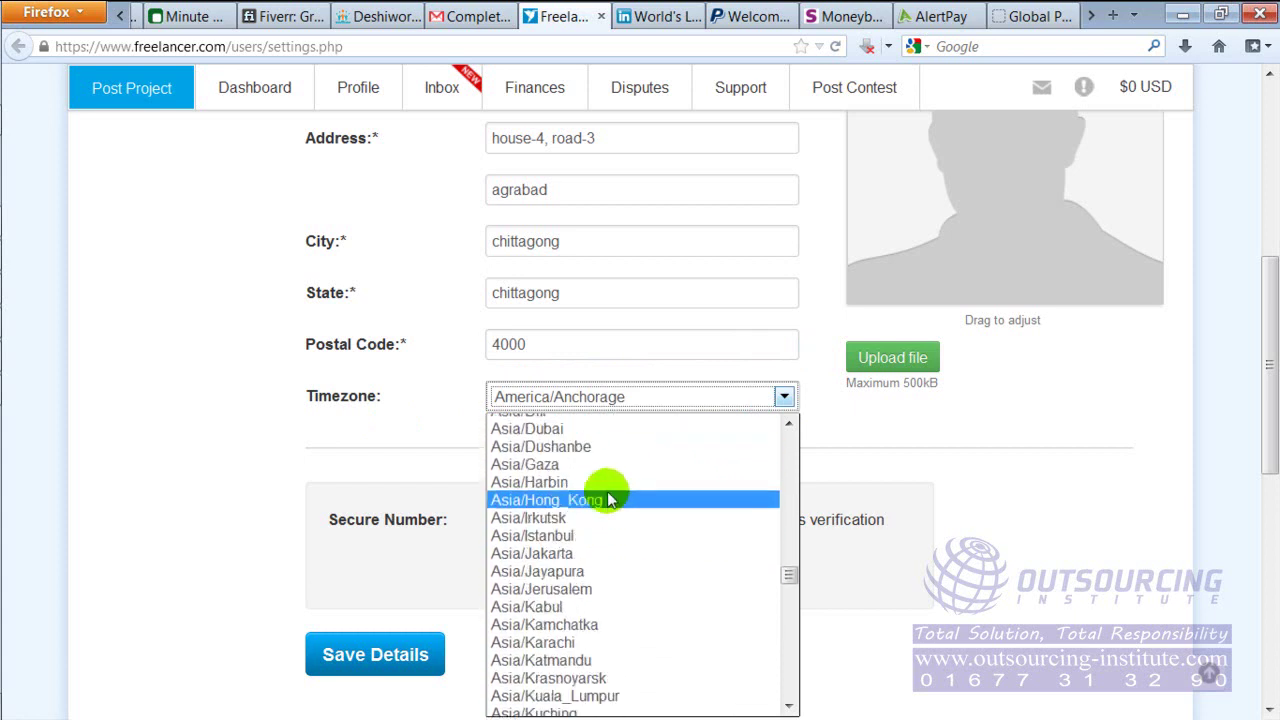
left_click(790, 426)
left_click(790, 426)
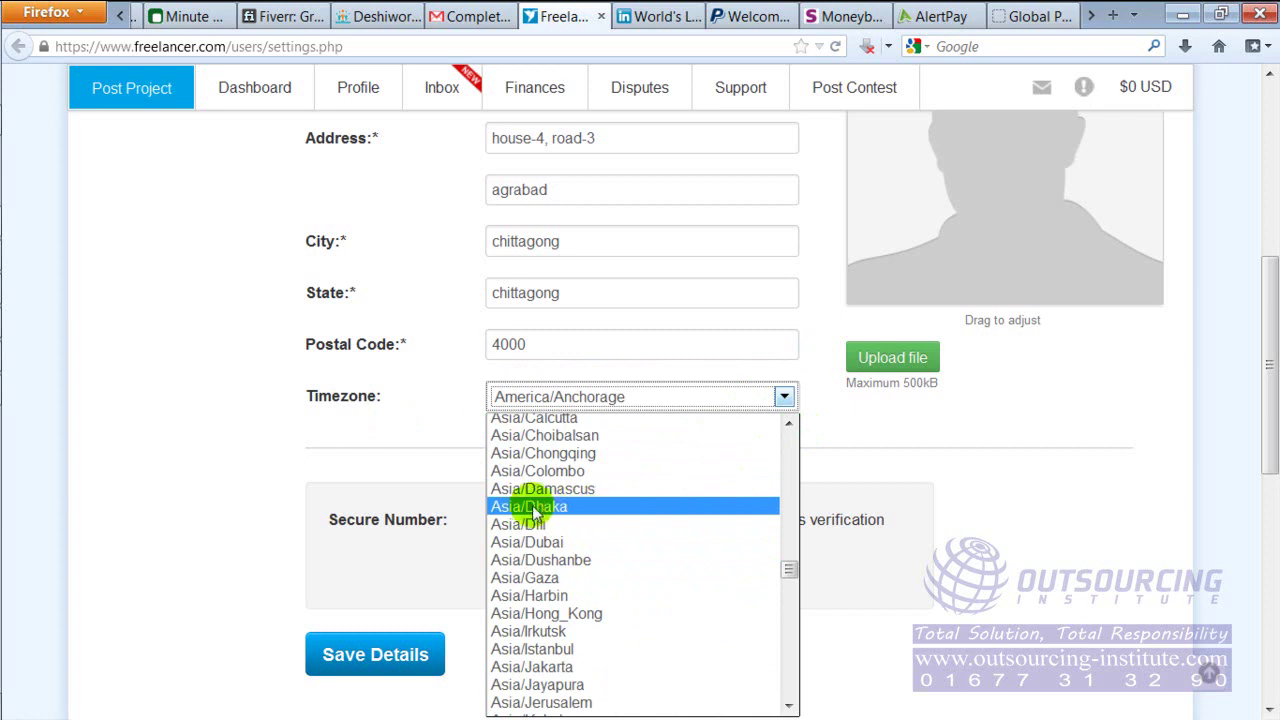
left_click(560, 510)
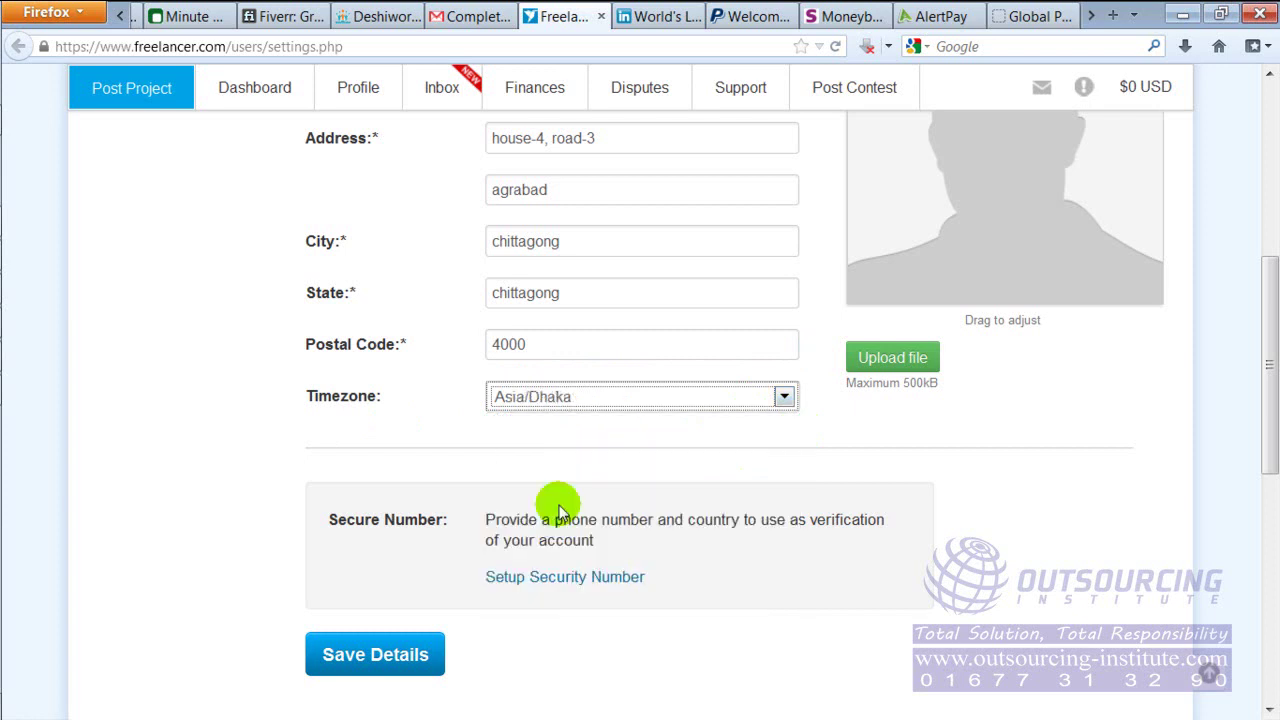
scroll(1262, 384, "up", 2)
scroll(1250, 340, "up", 2)
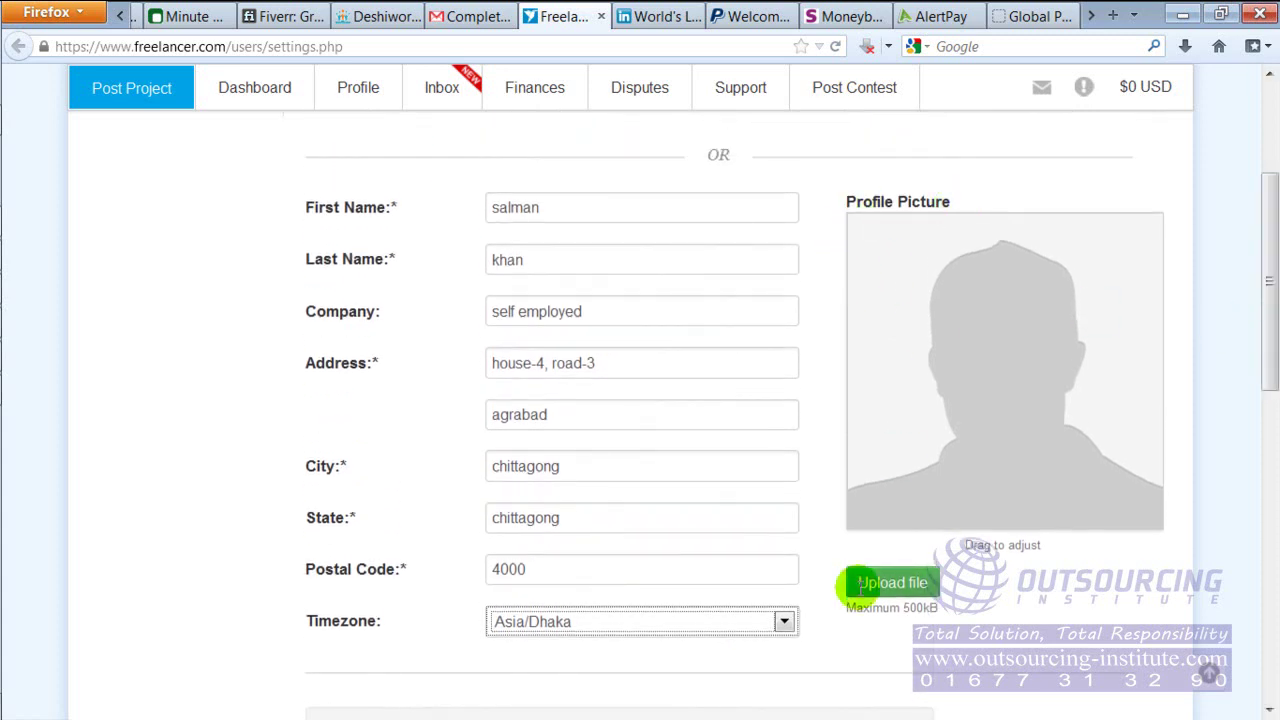
left_click(890, 580)
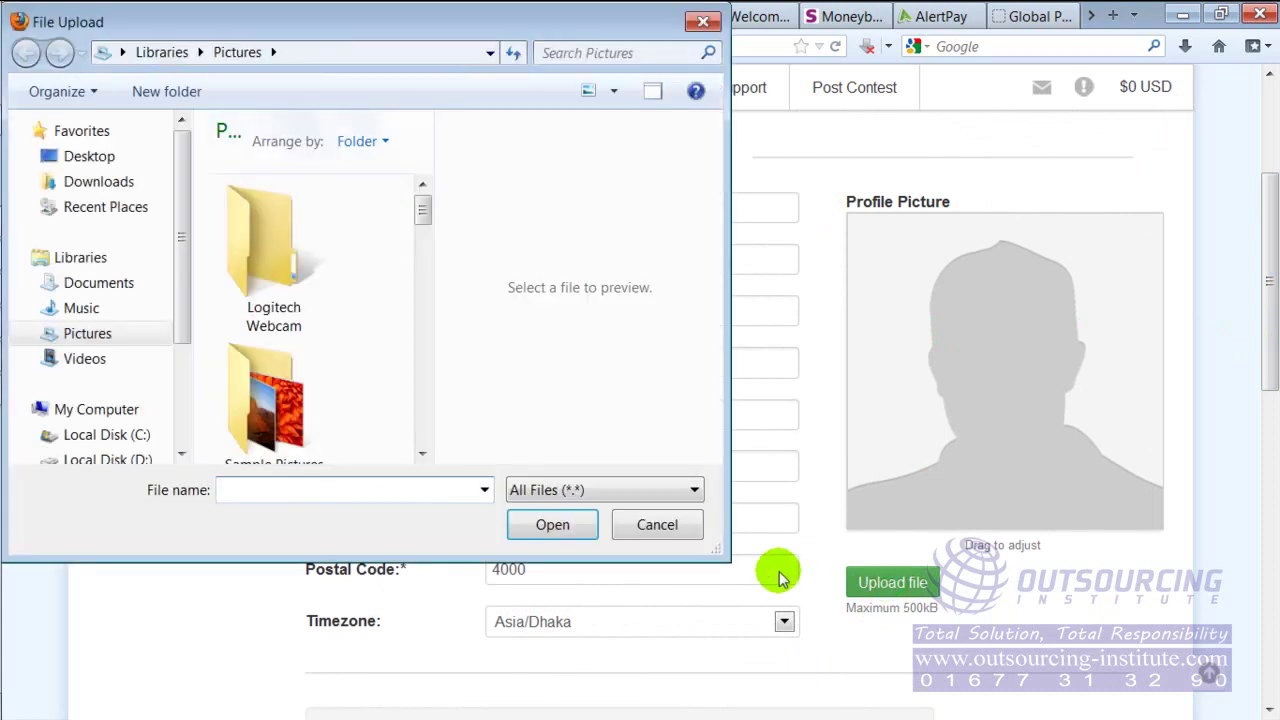
Choose index.jpg from the Pictures library as the profile picture, noting the 500kB size limit
left_click_drag(424, 205, 423, 343)
double_click(295, 237)
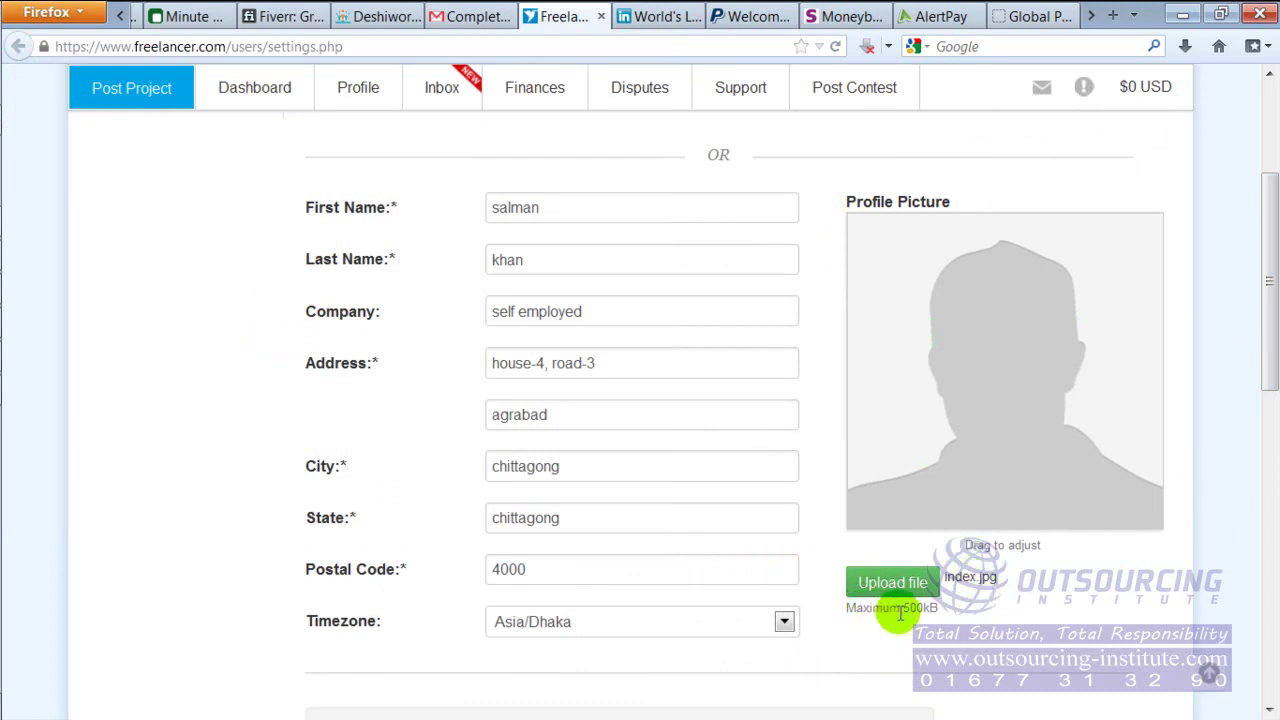
mouse_move(943, 618)
left_mouse_down()
mouse_move(890, 590)
mouse_move(936, 612)
left_mouse_up()
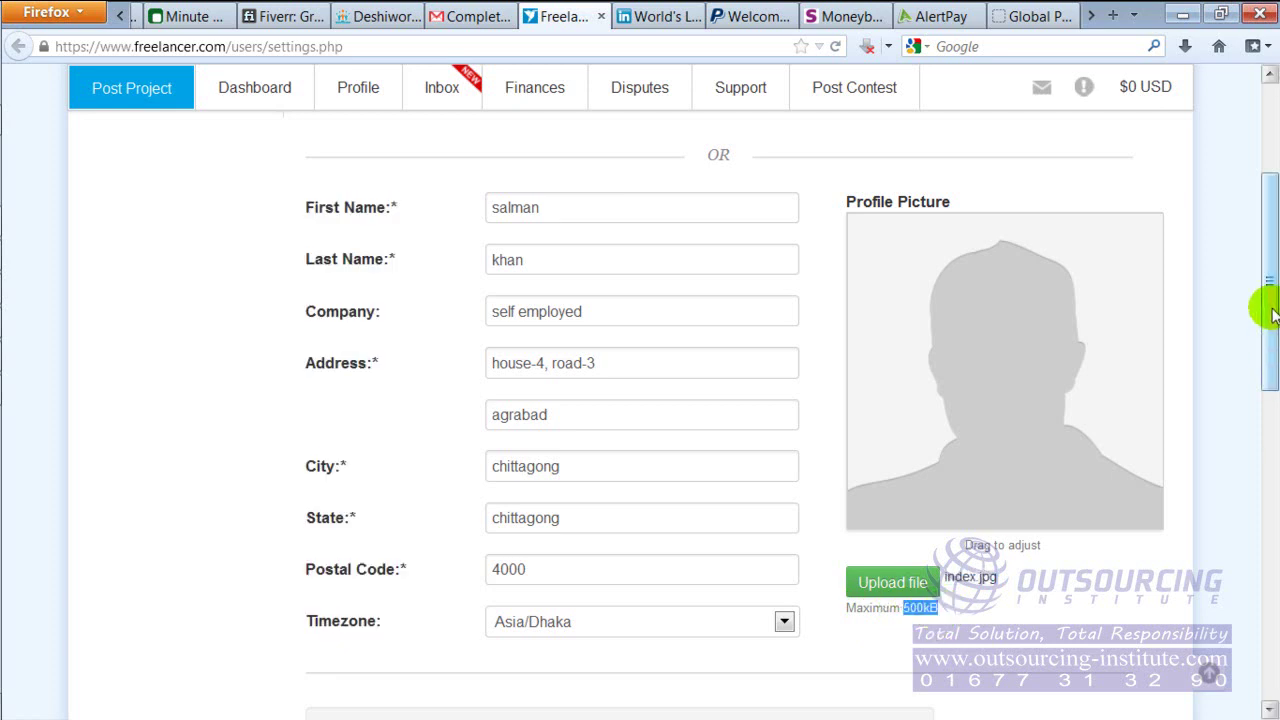
left_click_drag(1268, 320, 1260, 451)
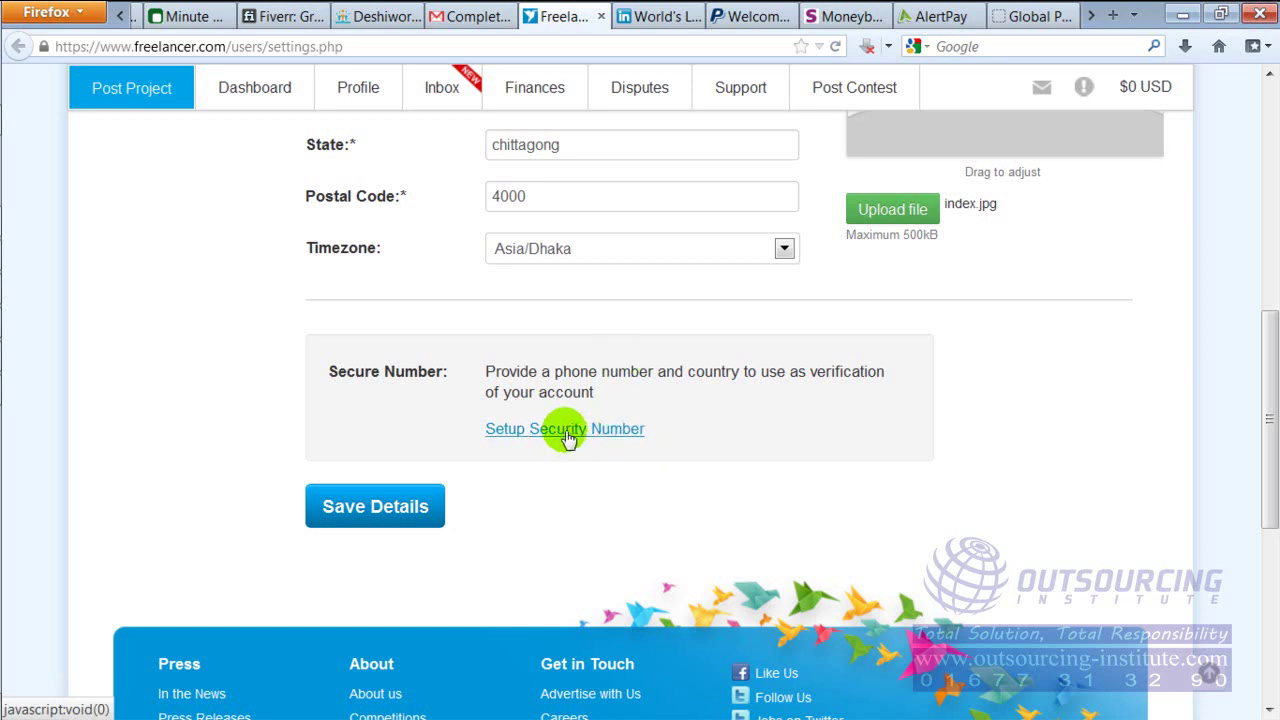
Save the account details with the new photo and location, earning XP and reaching Level 2
left_click_drag(1262, 443, 1187, 520)
left_click(424, 322)
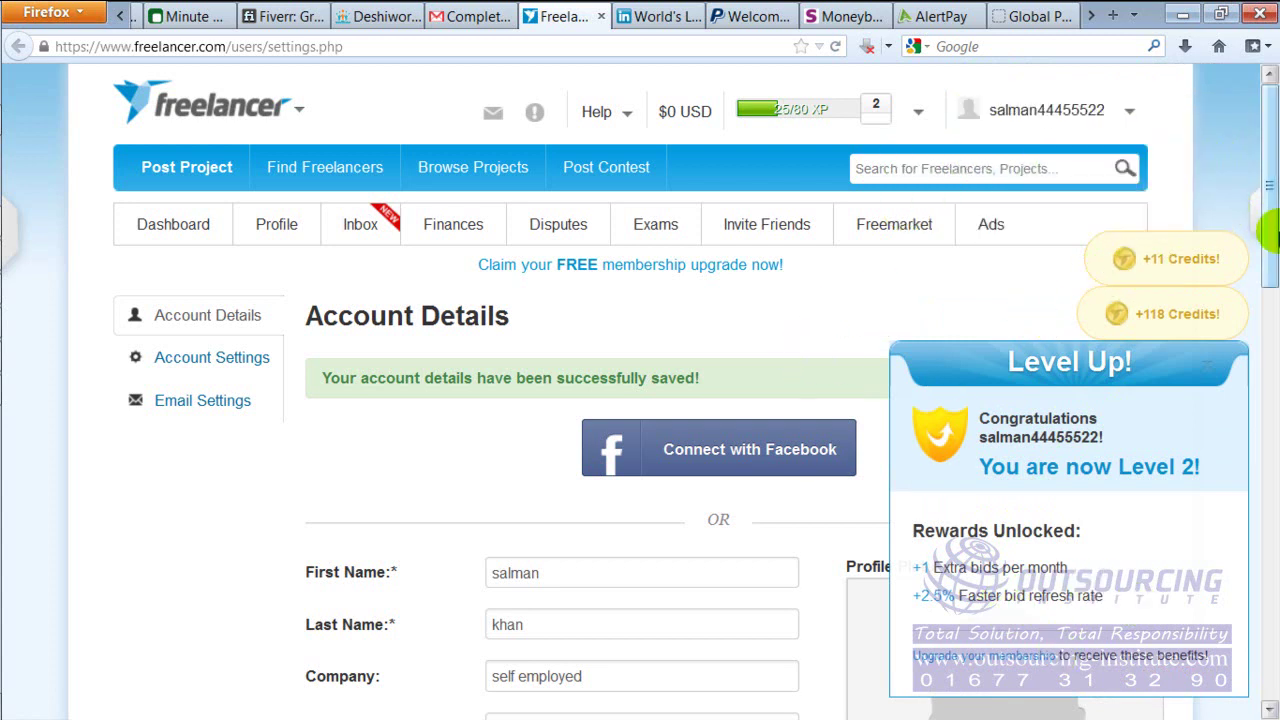
Open the earned-credits Credit Shop page showing 191 available credits
left_click_drag(1268, 230, 1273, 527)
key("Return")
left_click(1014, 350)
left_click(786, 306)
left_click(970, 295)
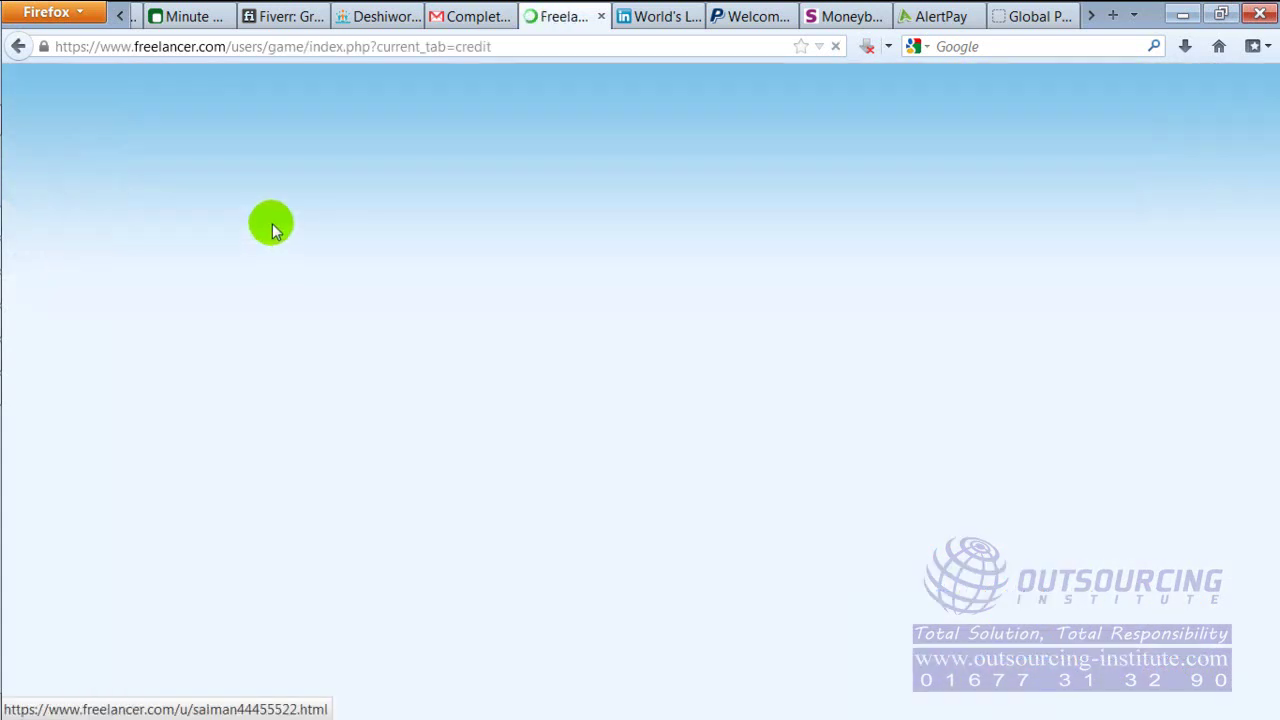
Bring up the Profile tab's dropdown menu of profile options
mouse_move(275, 224)
mouse_move(374, 245)
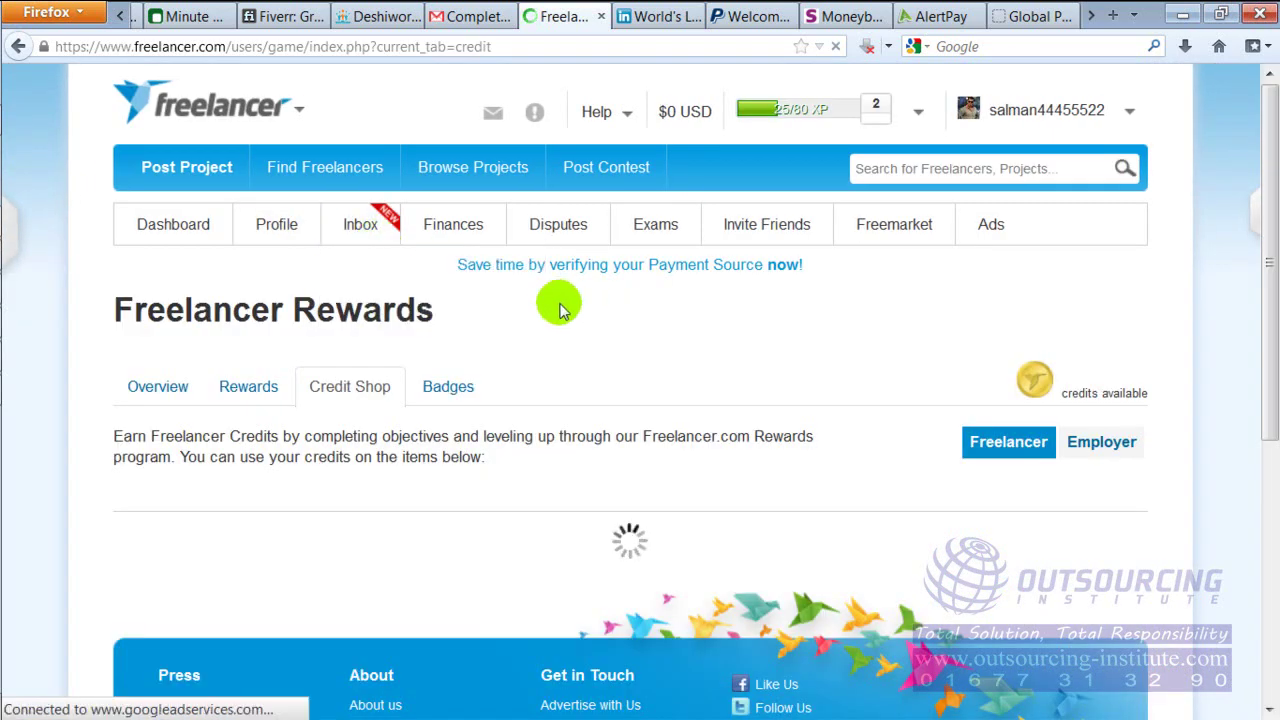
left_click(878, 118)
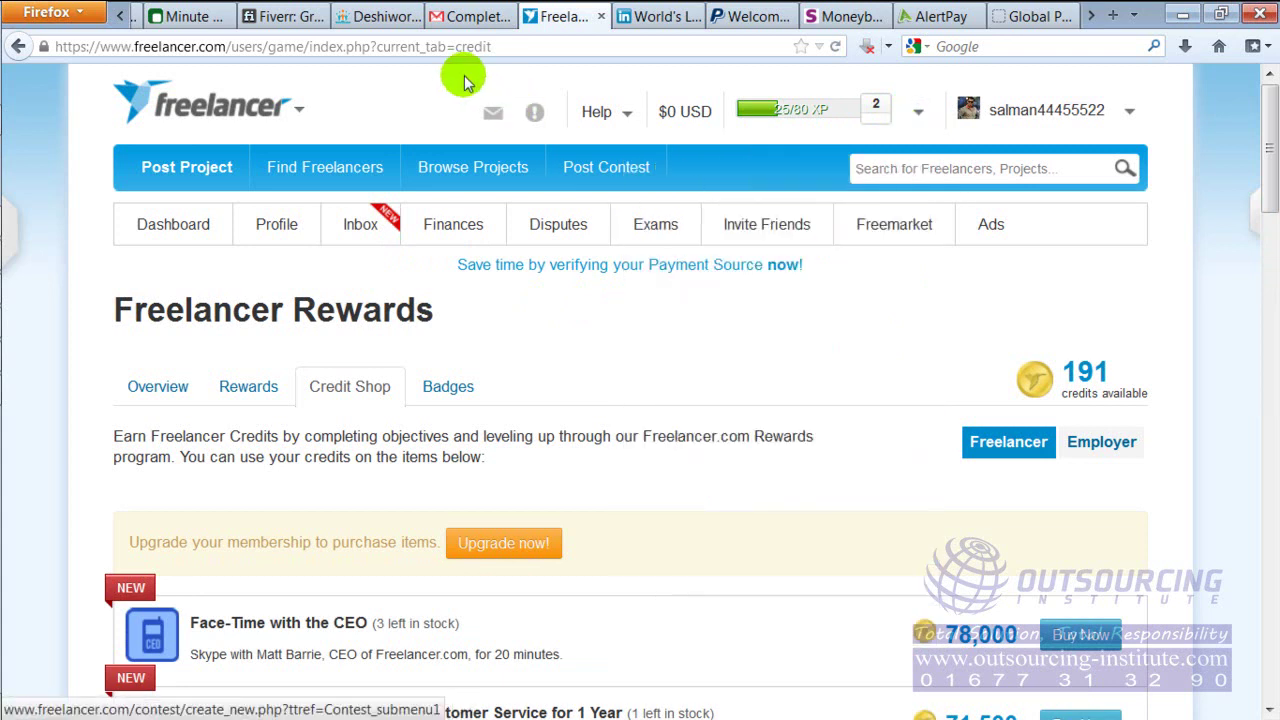
mouse_move(294, 233)
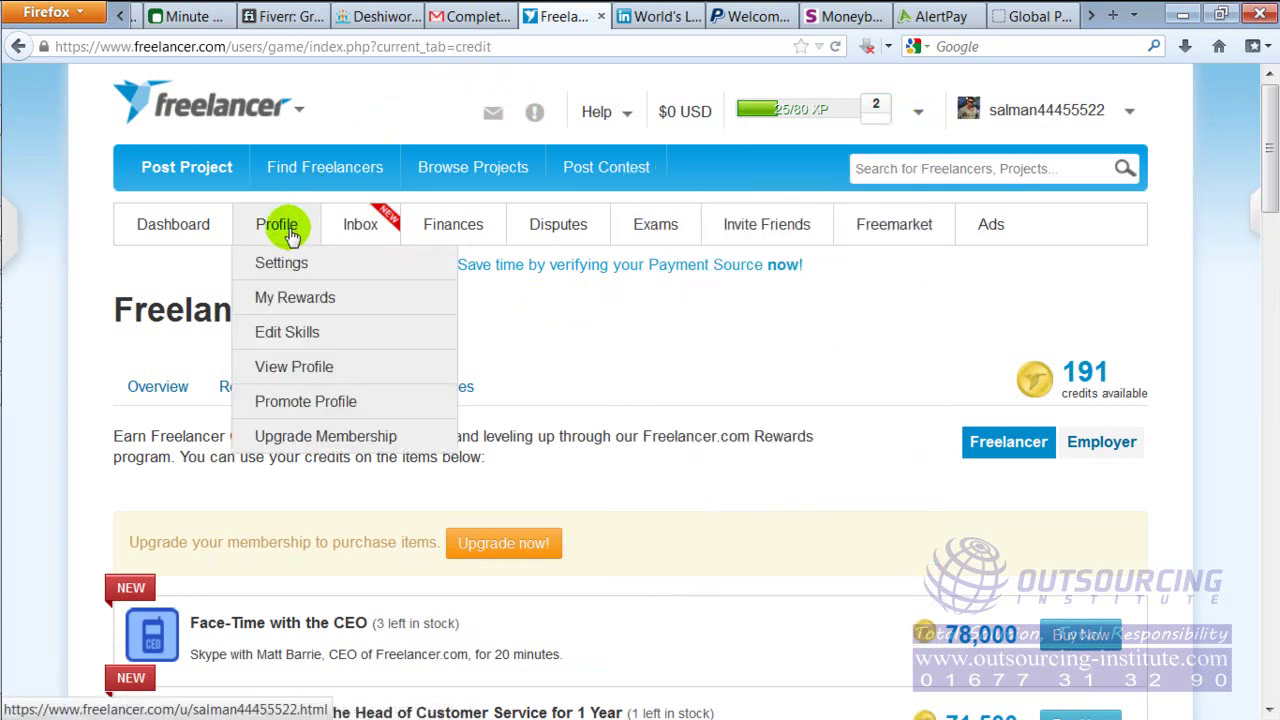
Go to Profile > Edit Skills and point out the profile completion percentage
left_click(294, 335)
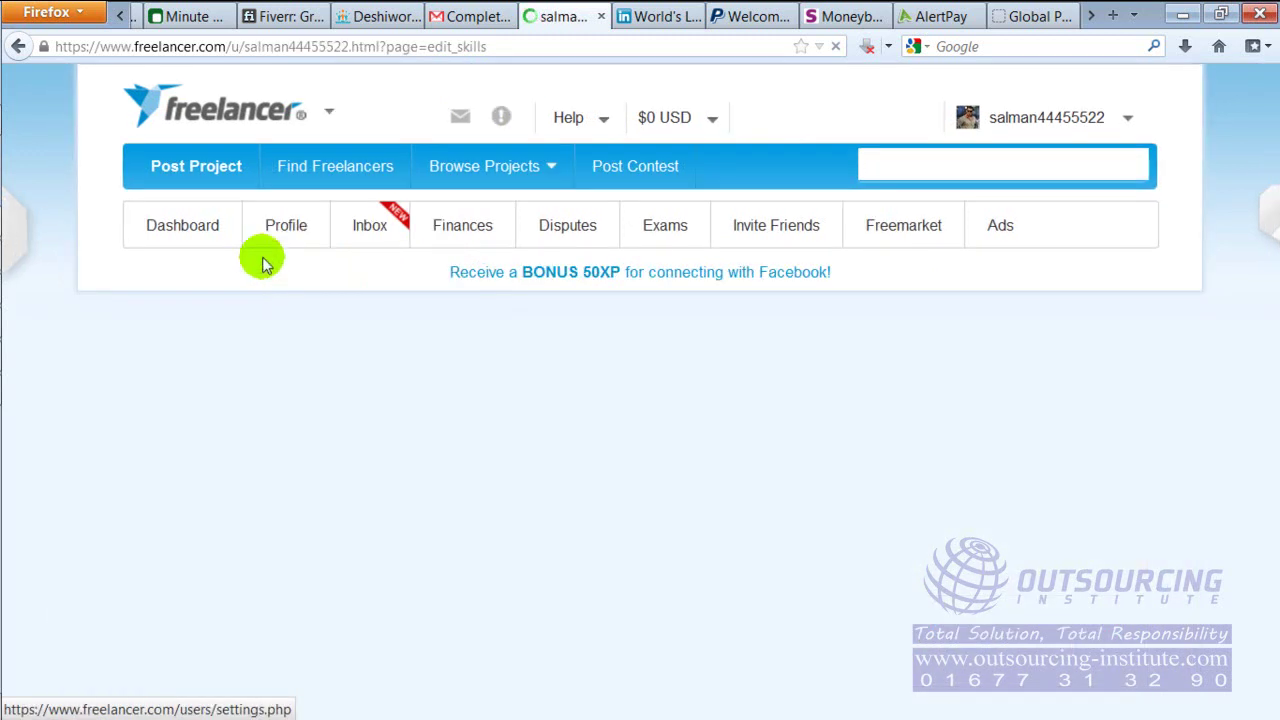
mouse_move(256, 248)
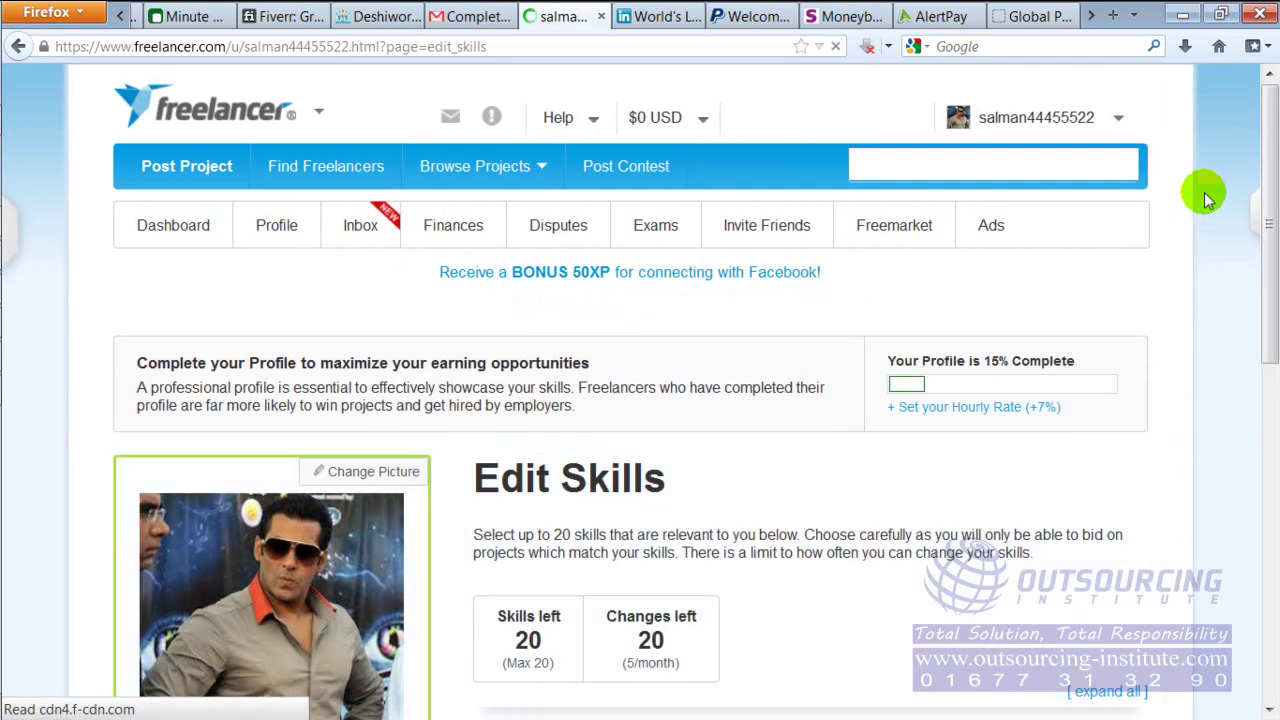
left_click_drag(1275, 155, 1273, 180)
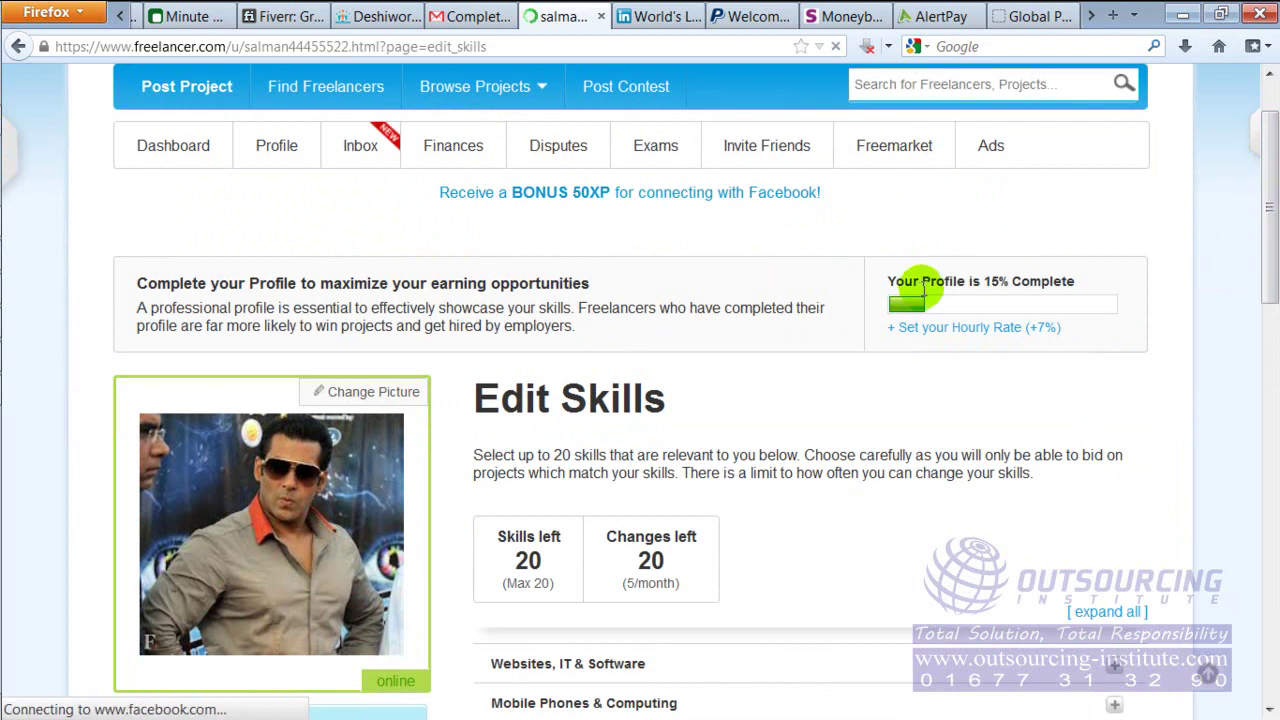
left_click_drag(988, 281, 1014, 283)
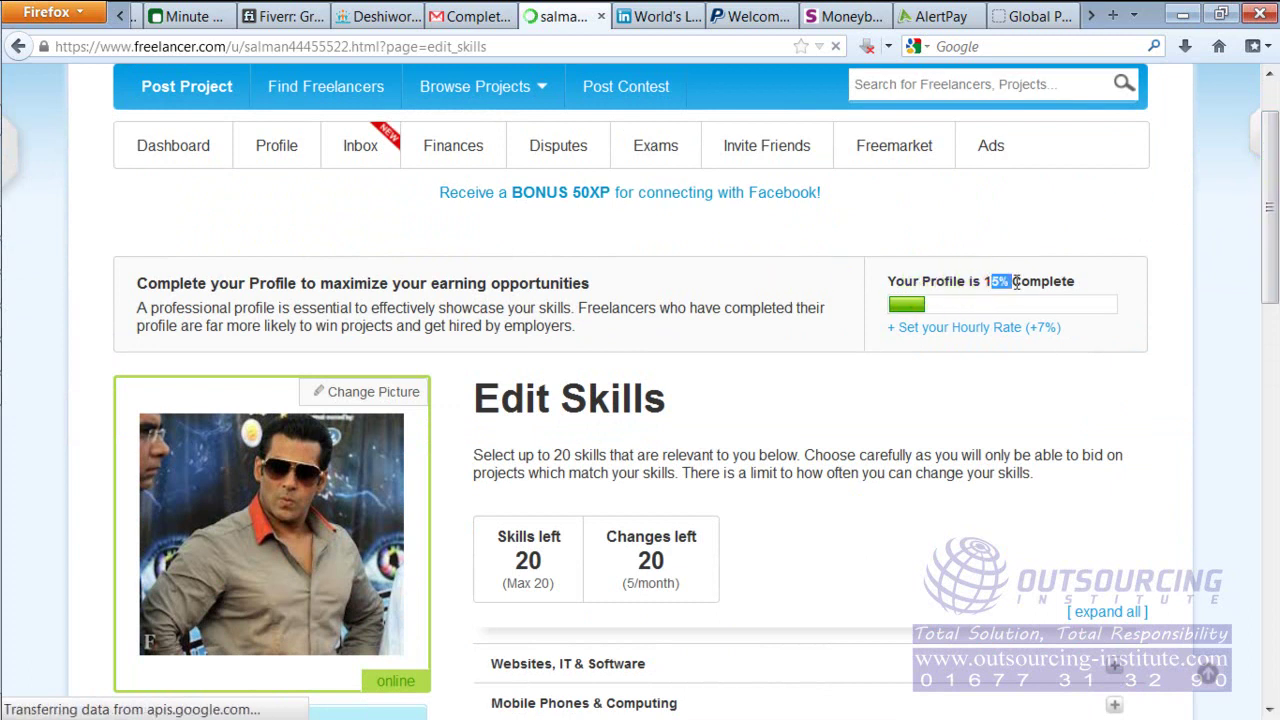
left_click(1014, 283)
left_click(1014, 282)
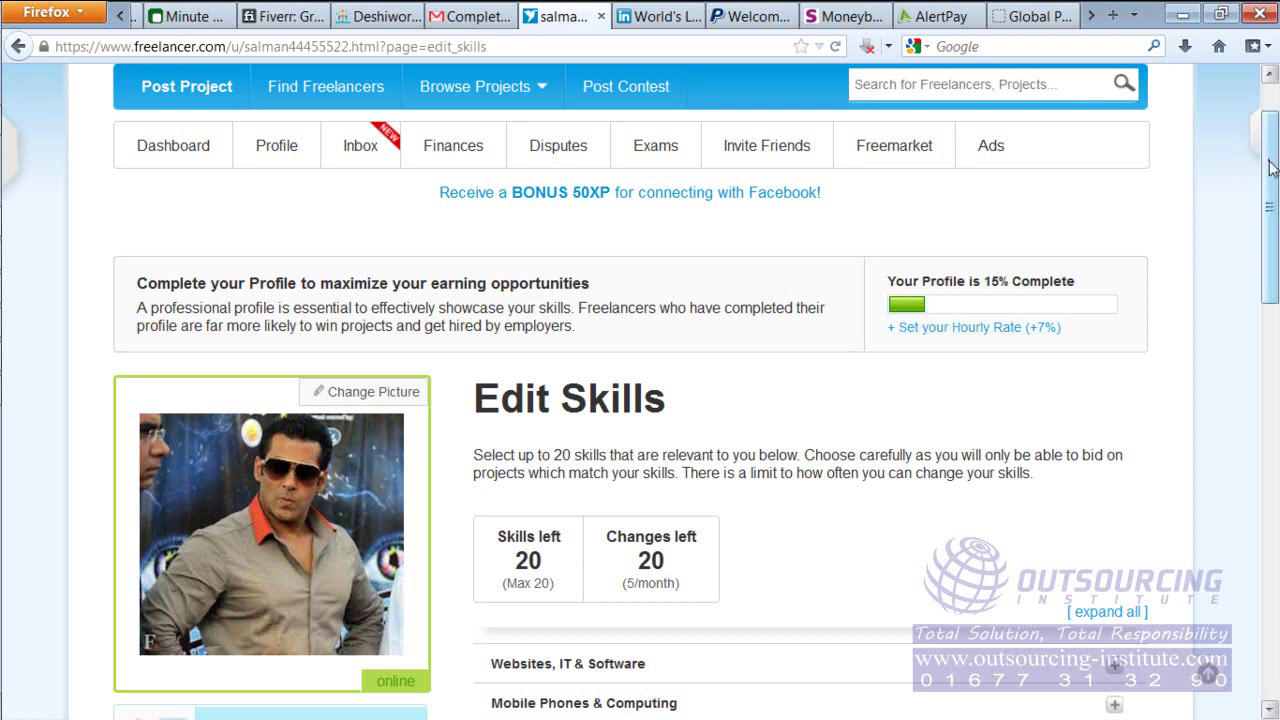
Scroll down to the skill categories, pointing out the 20 skills left
scroll(1265, 220, "down", 5)
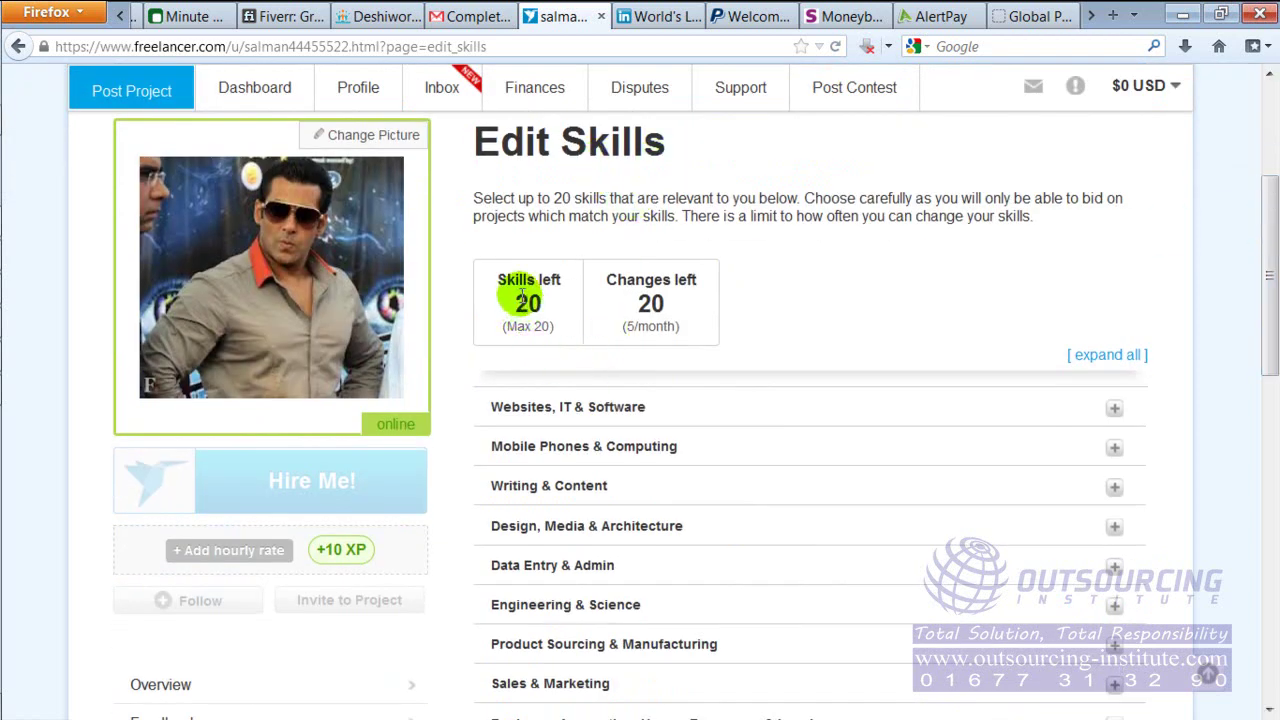
left_click_drag(508, 281, 560, 281)
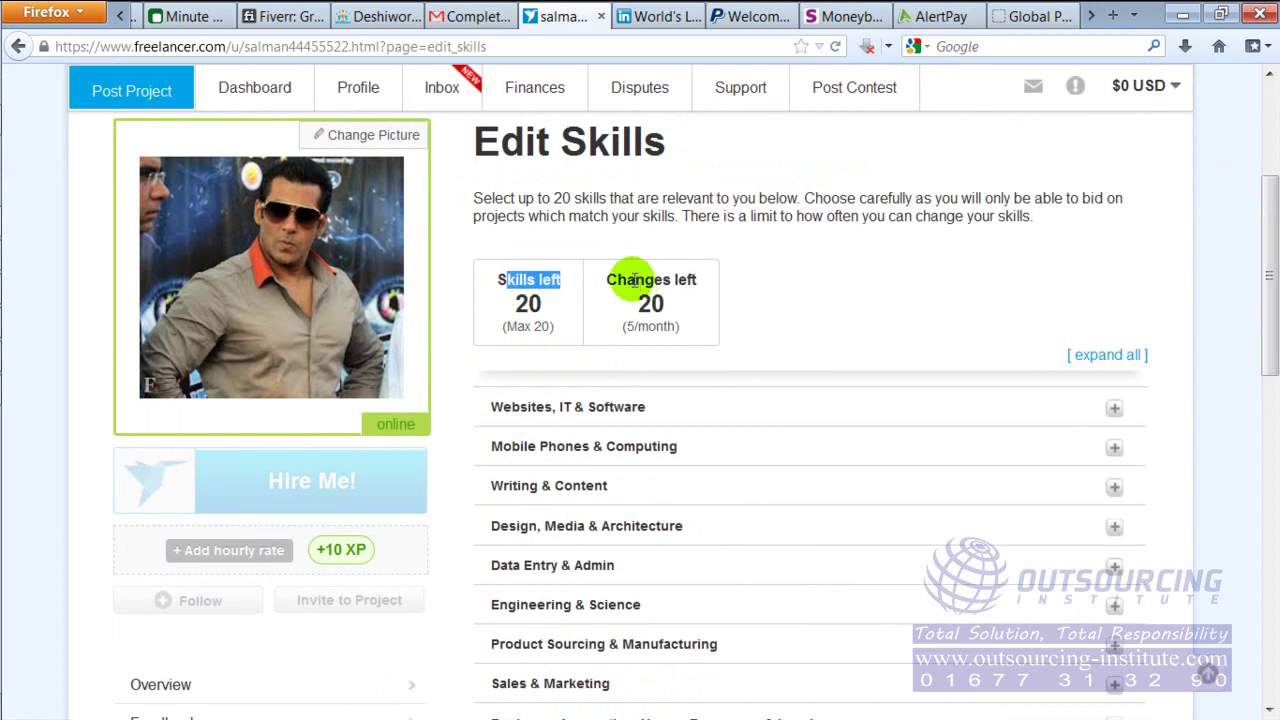
left_click(518, 312)
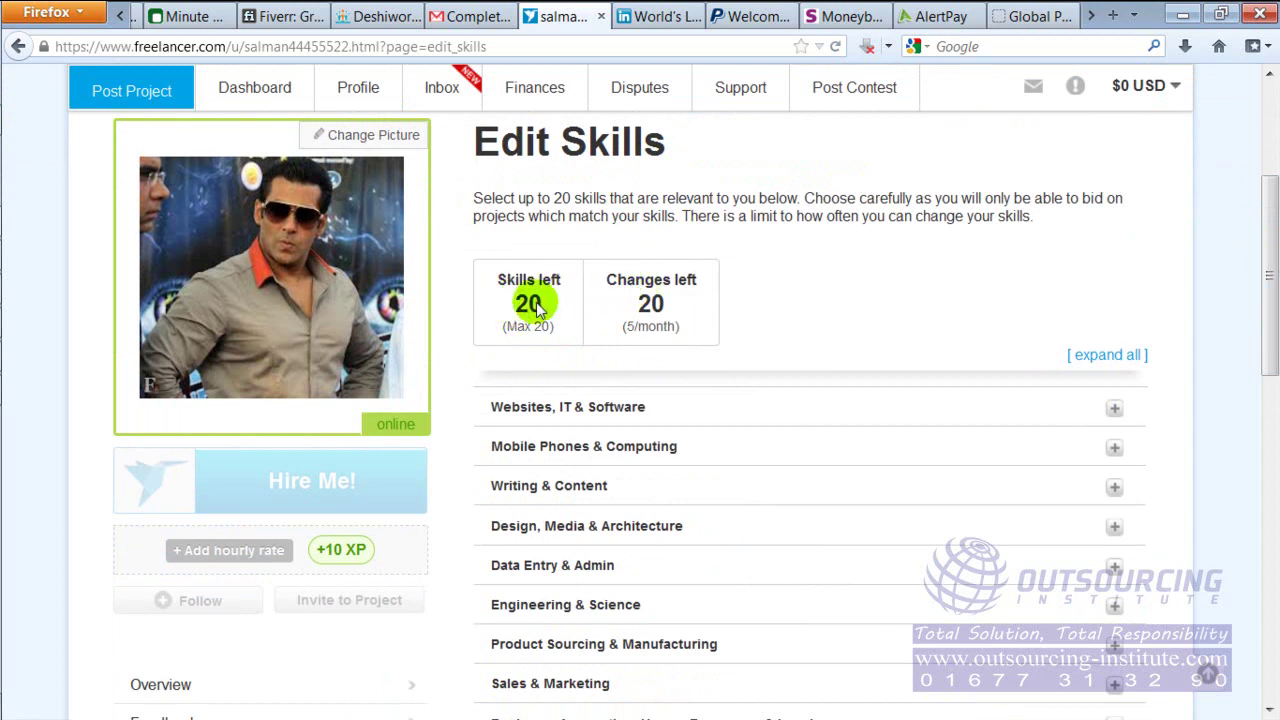
left_click(1002, 307)
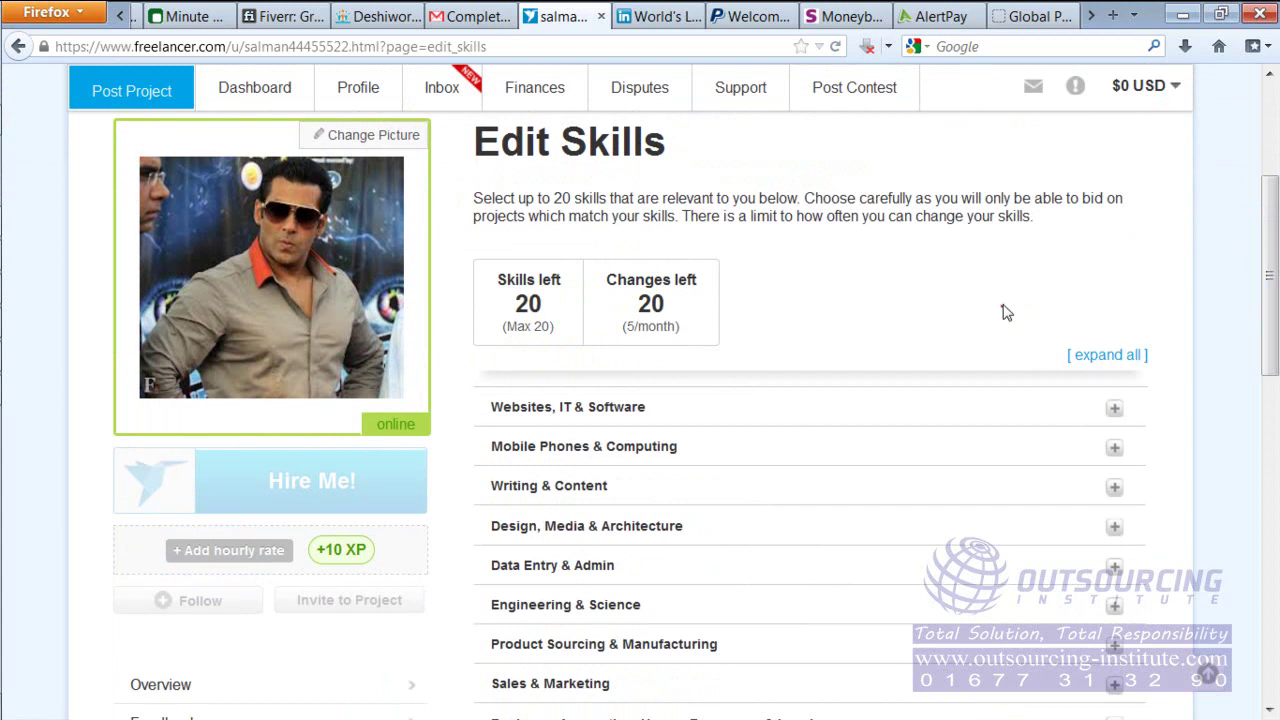
left_click_drag(1262, 230, 1270, 293)
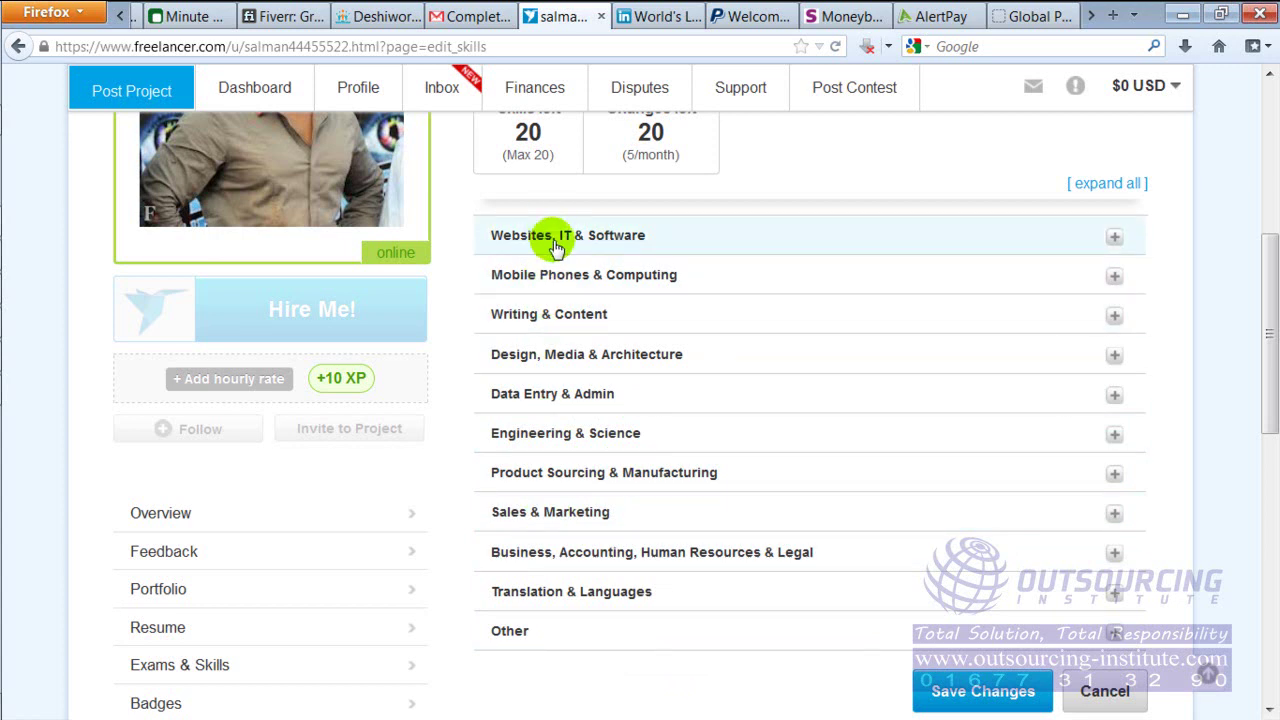
Expand Websites, IT & Software and tick SEO and Link Building as profile skills
left_click(614, 243)
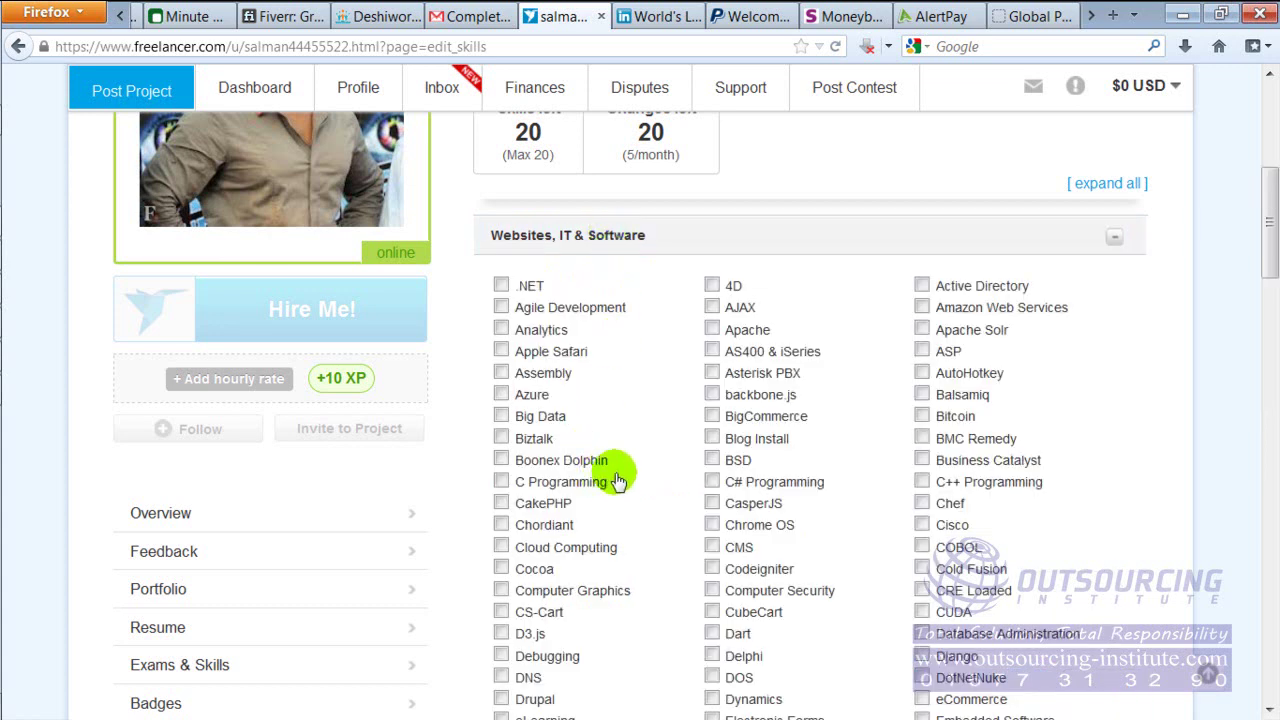
left_click_drag(1268, 224, 1270, 244)
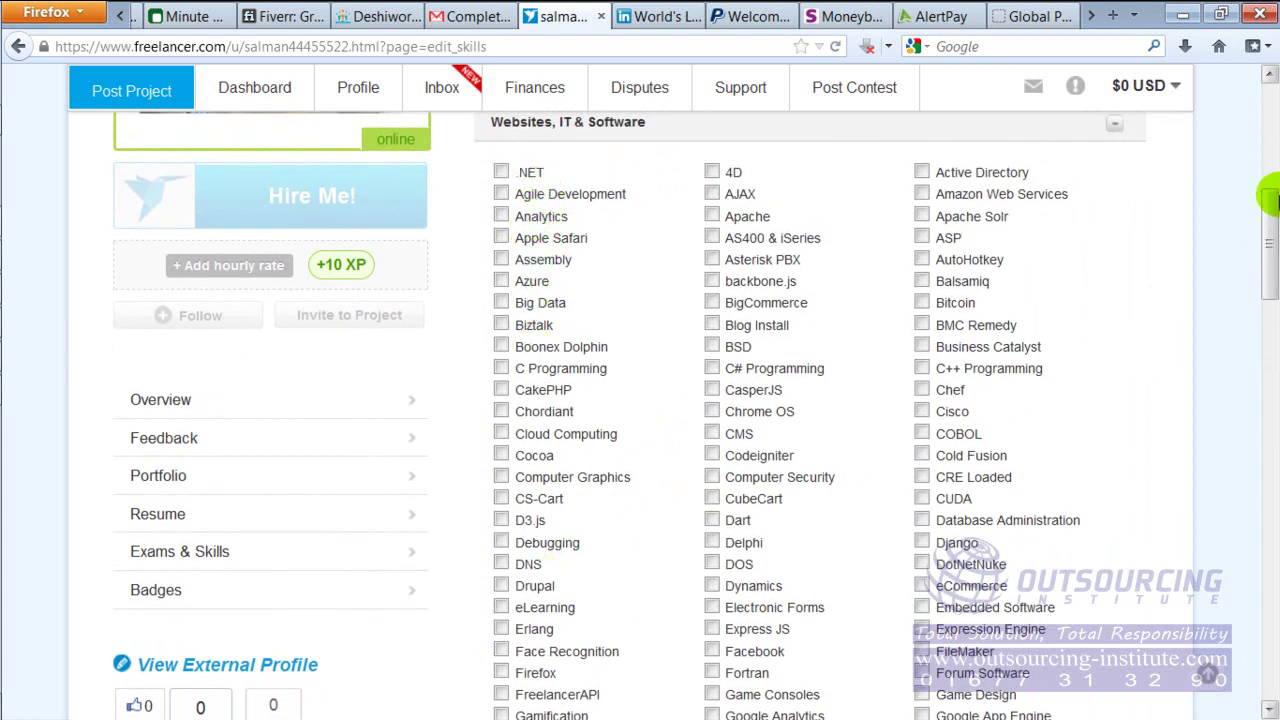
left_click_drag(1270, 230, 1260, 428)
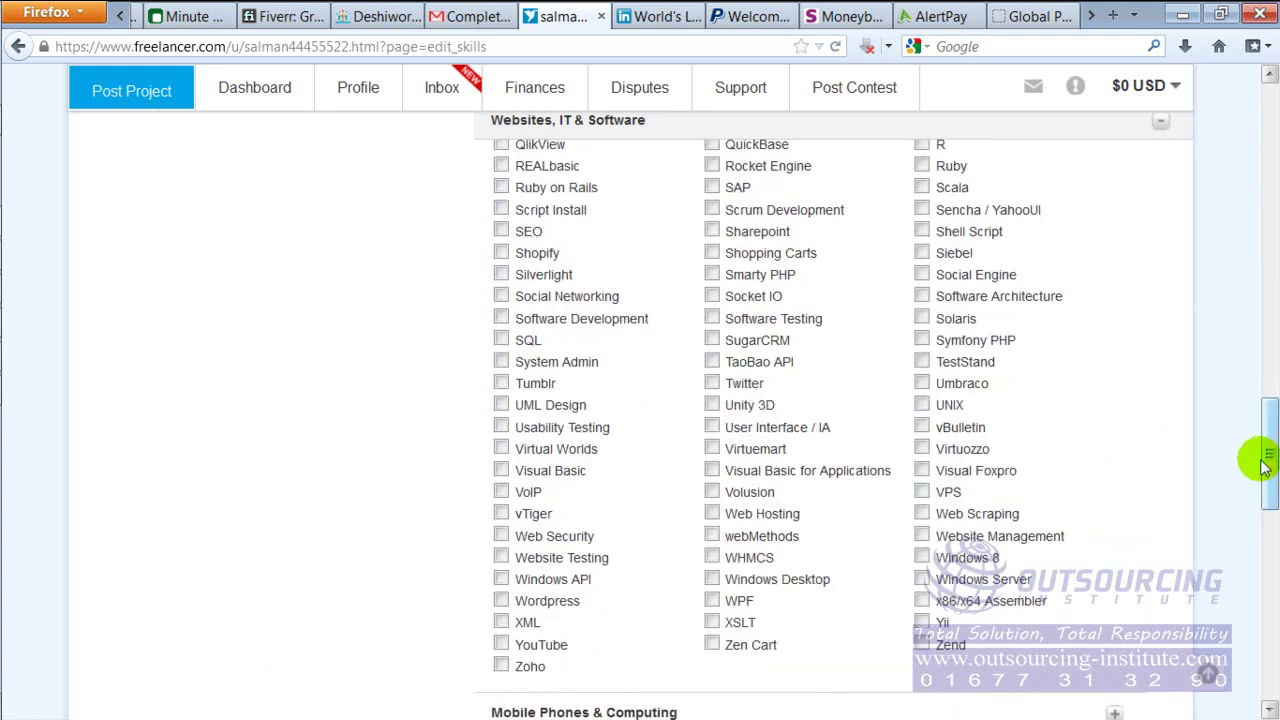
left_click(502, 233)
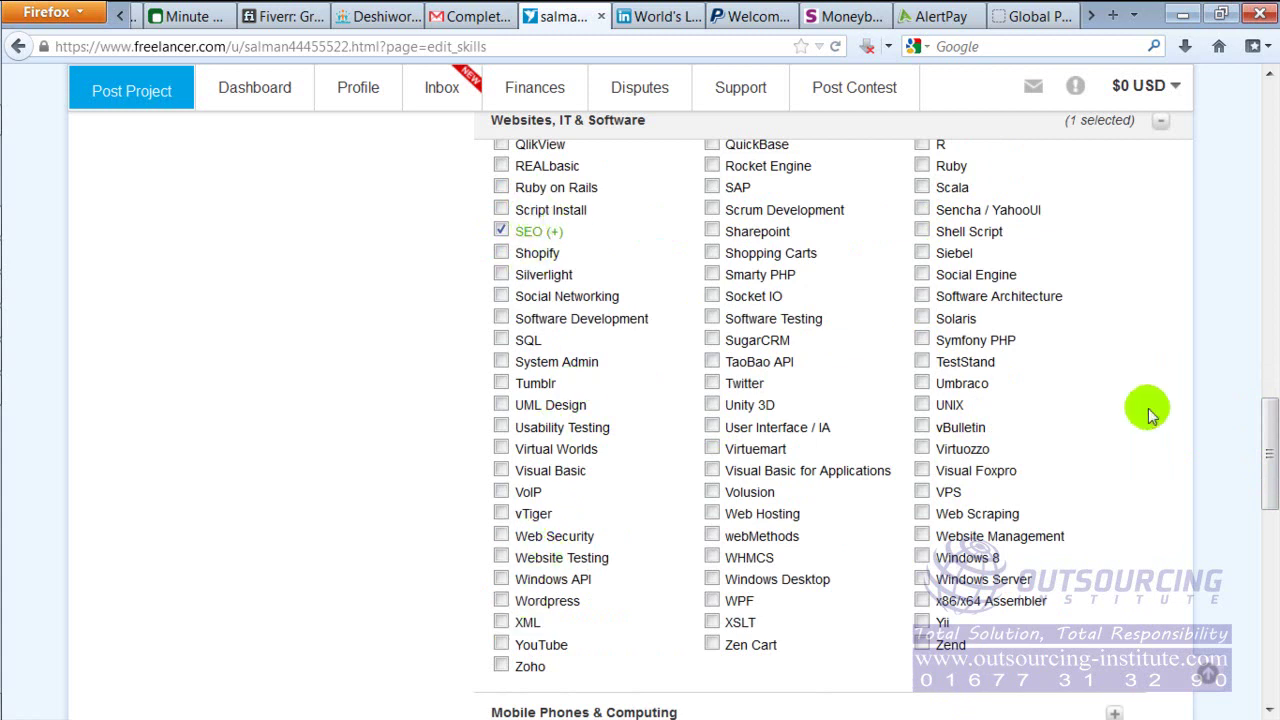
left_click_drag(1268, 450, 1268, 371)
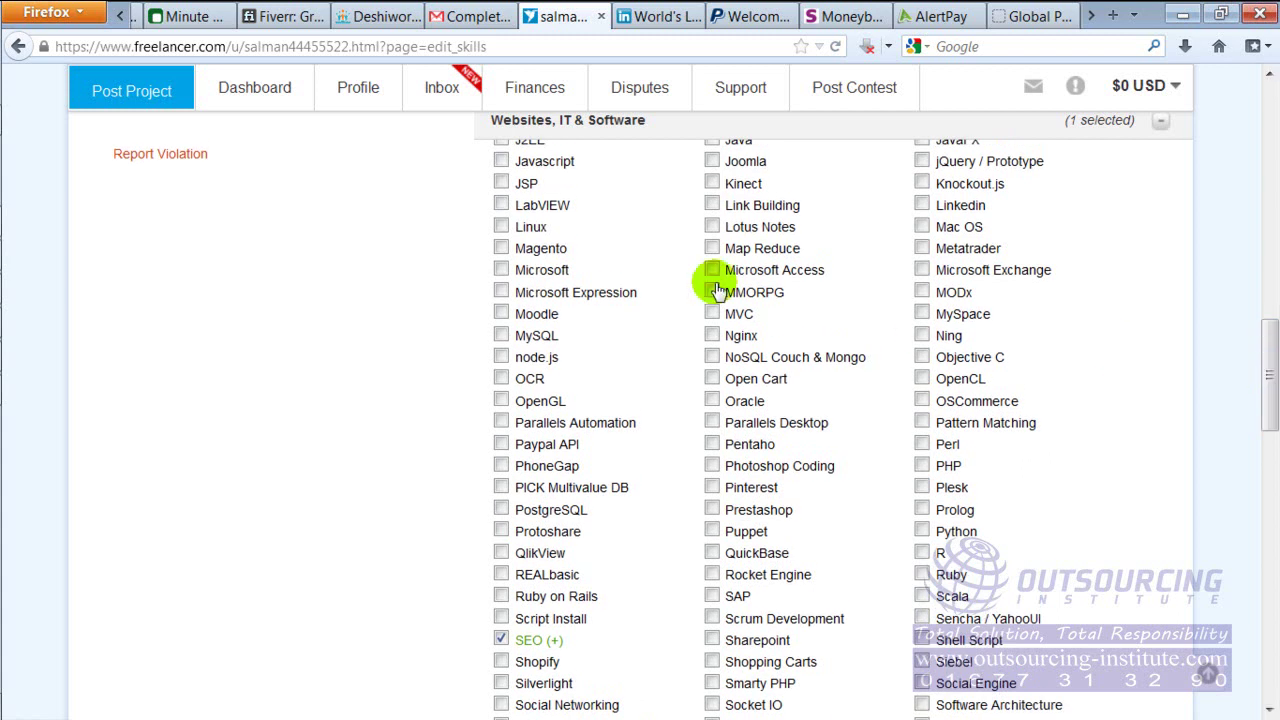
left_click(711, 205)
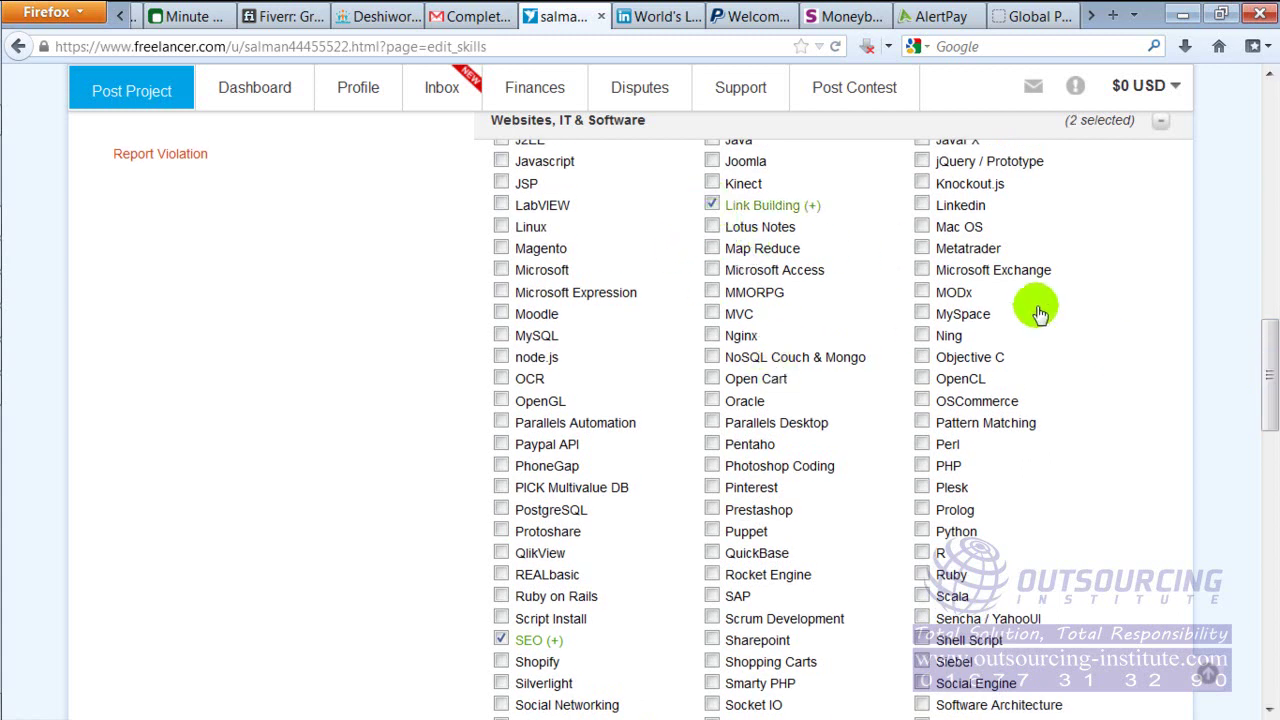
left_click_drag(1268, 362, 1268, 514)
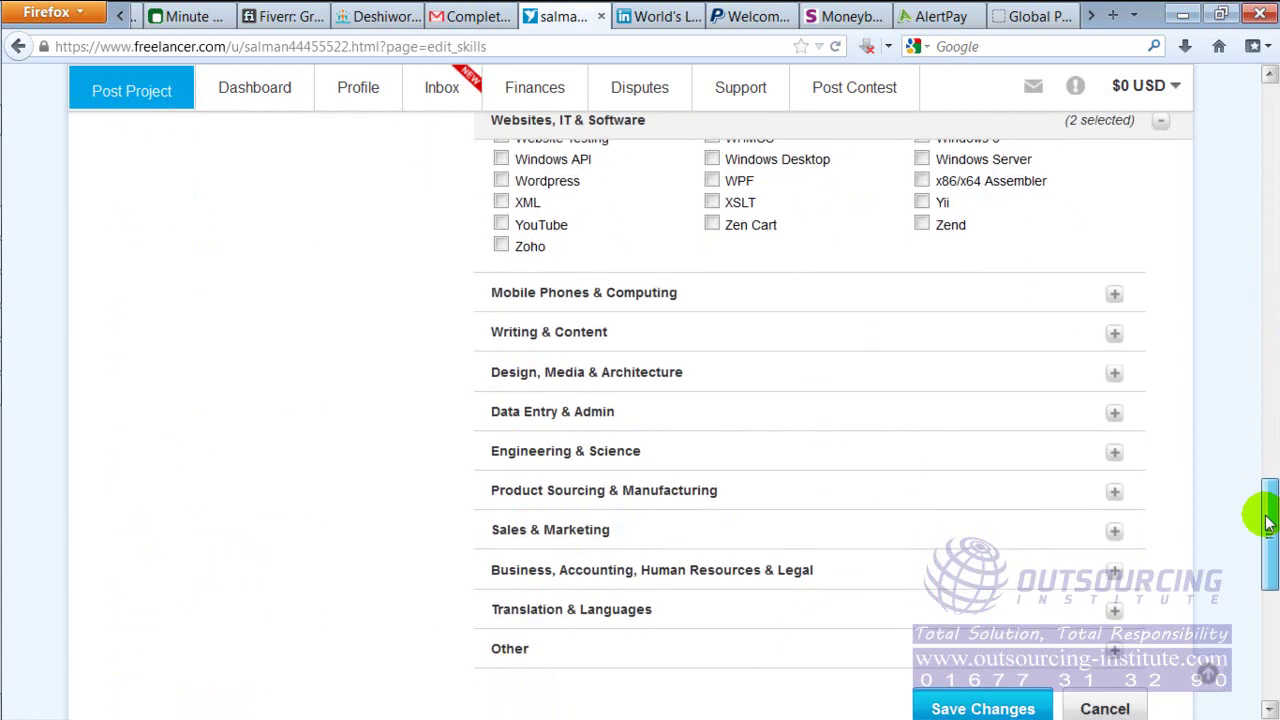
Add Internet Marketing, Leads and Classifieds Posting from Sales & Marketing, then save the skills
left_click(571, 540)
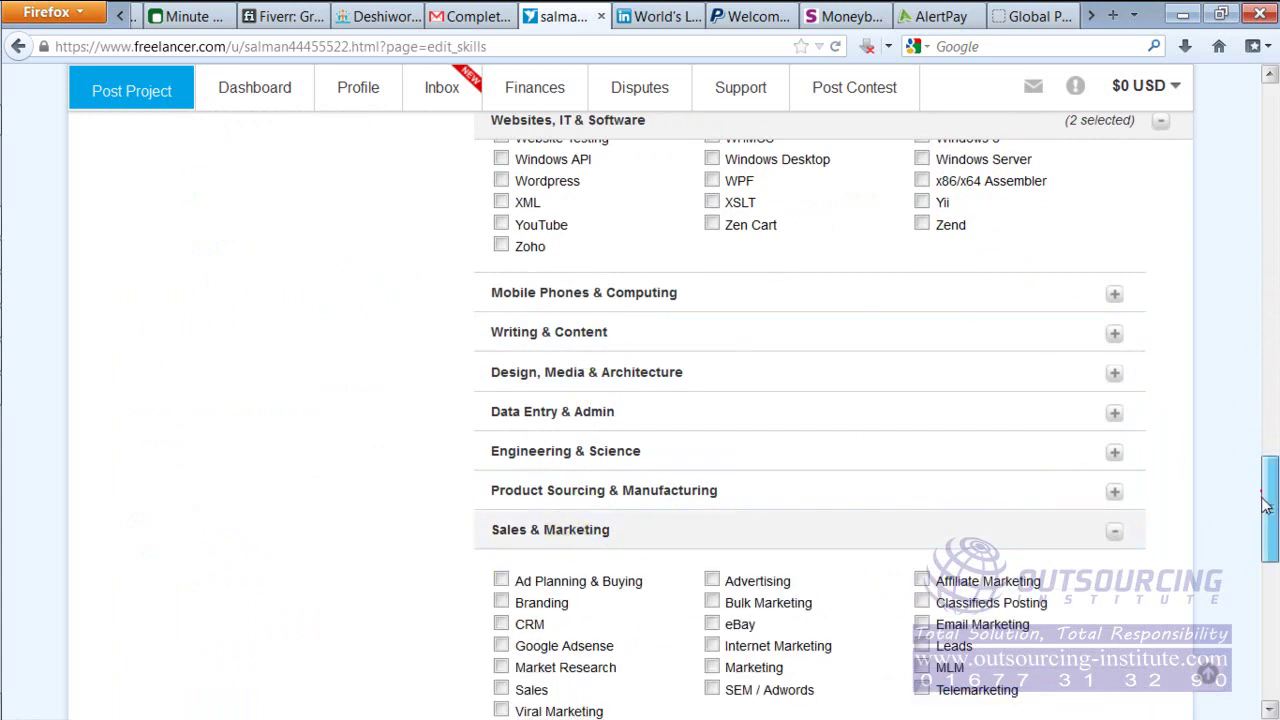
left_click_drag(1268, 500, 1260, 517)
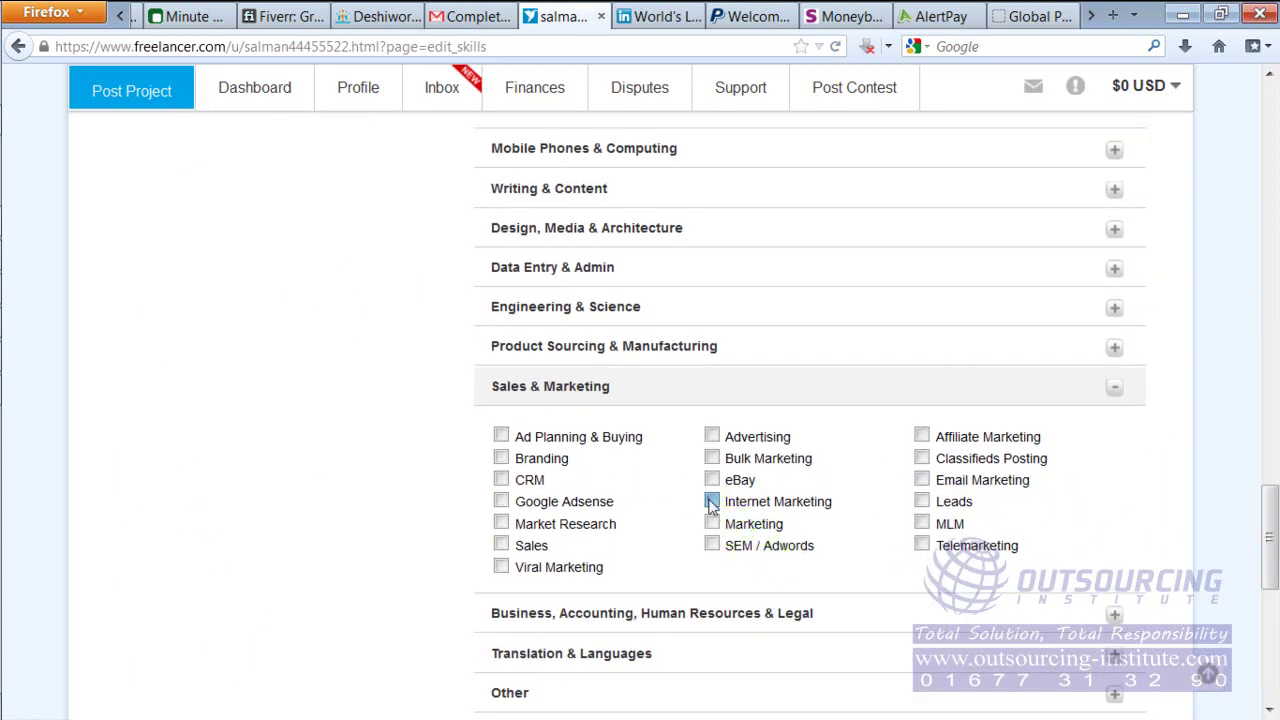
left_click(711, 503)
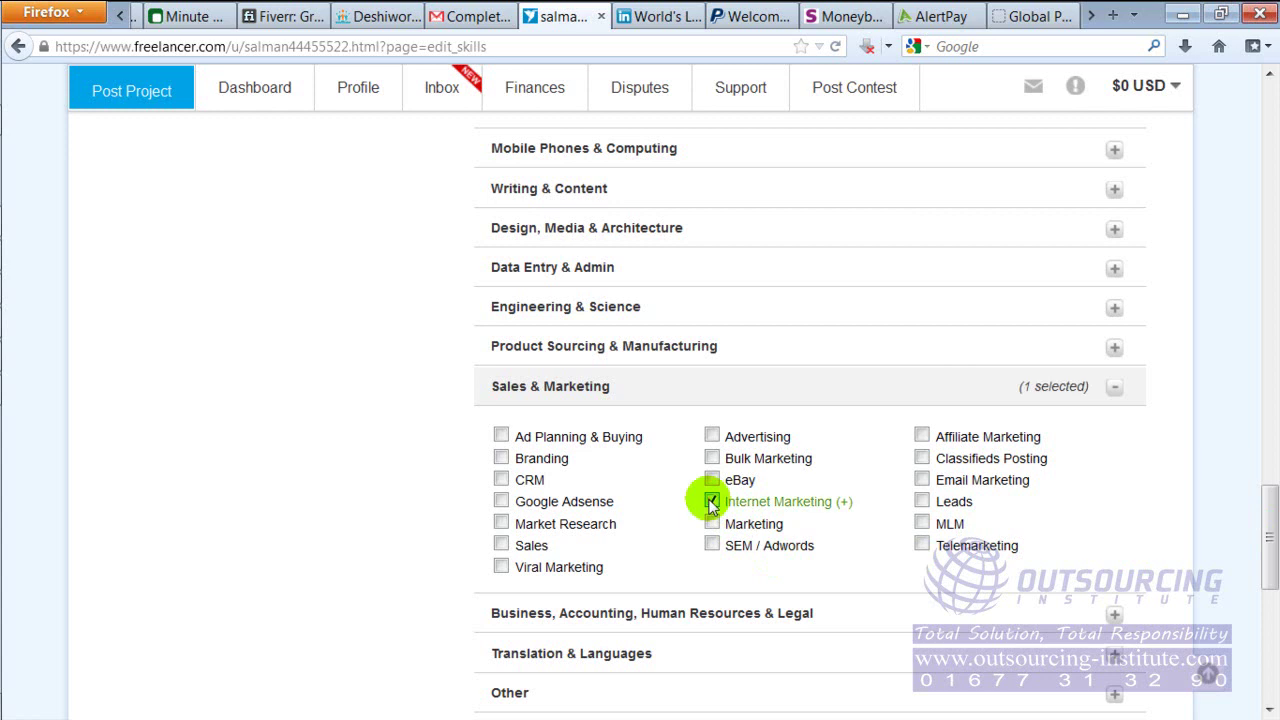
left_click(922, 502)
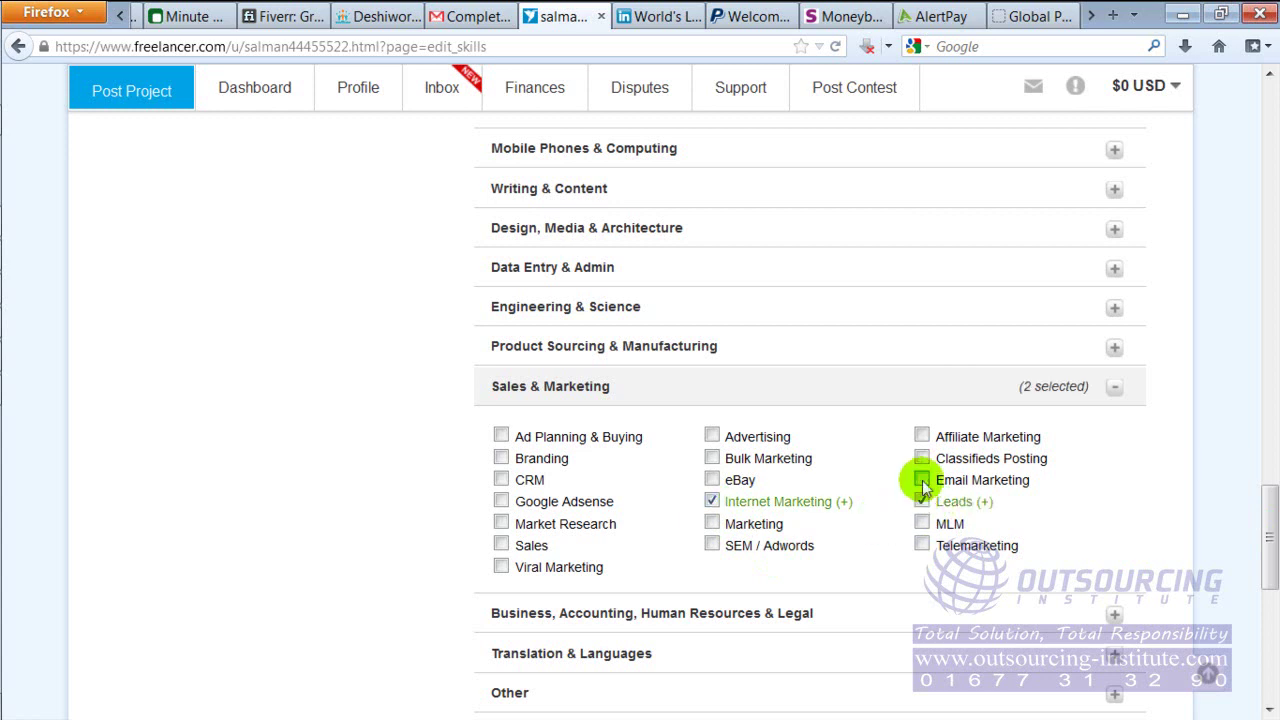
left_click(922, 458)
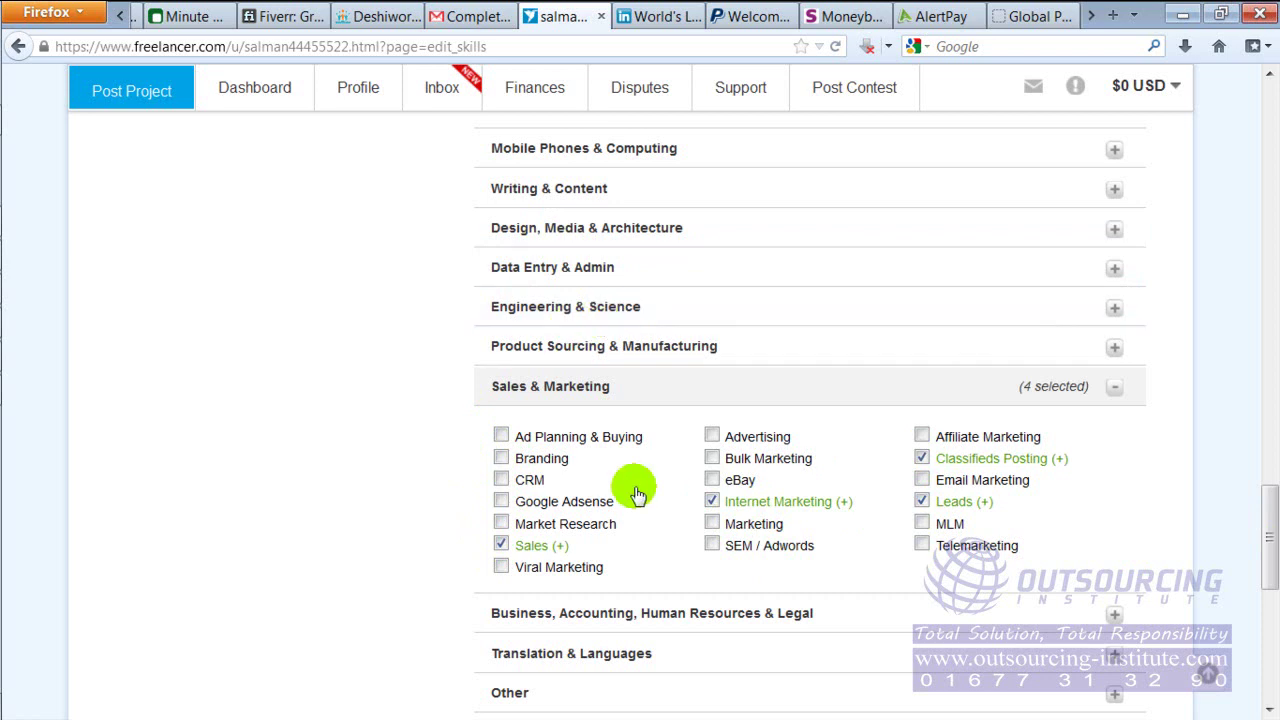
left_click_drag(1262, 514, 1266, 557)
left_click(969, 543)
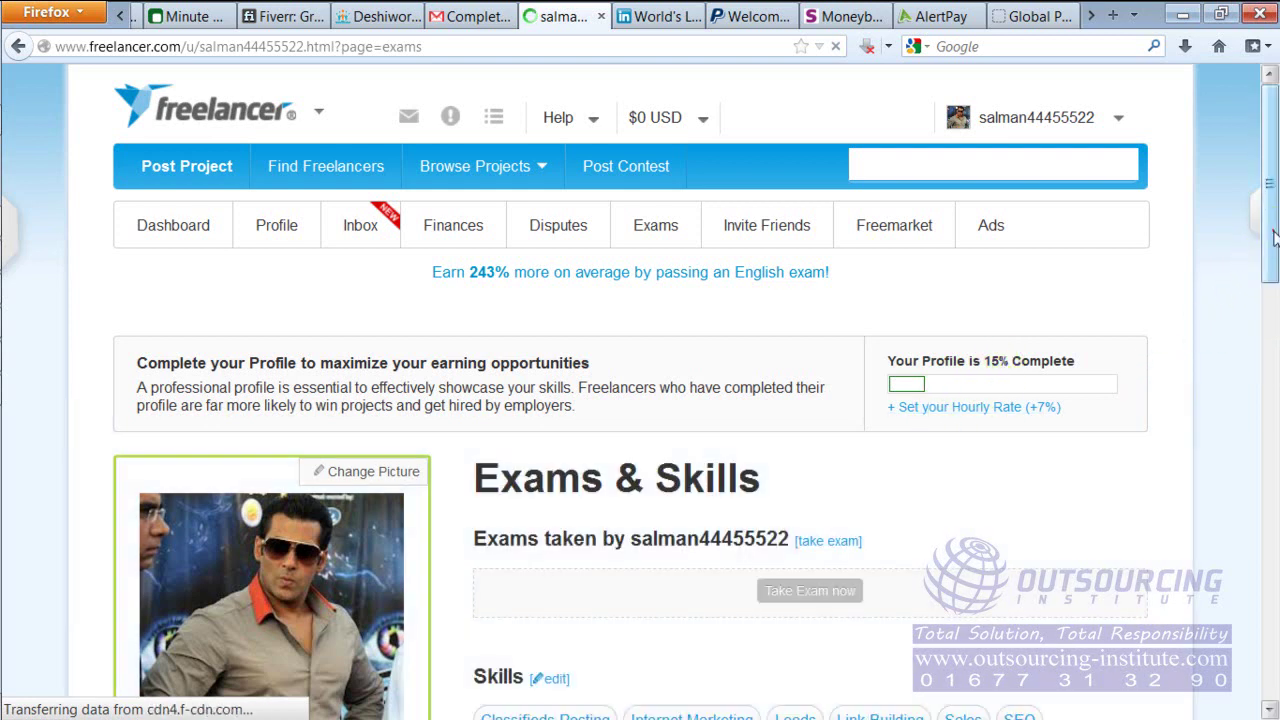
scroll(1270, 280, "down", 4)
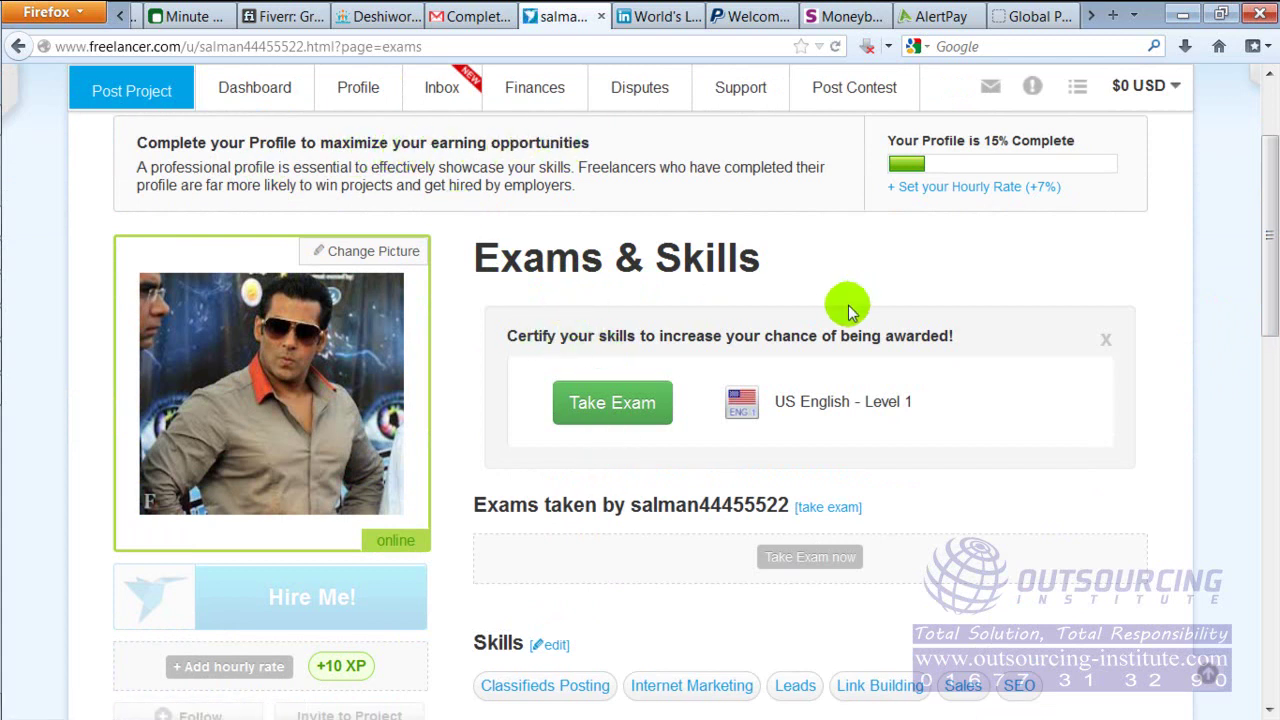
left_click(650, 414)
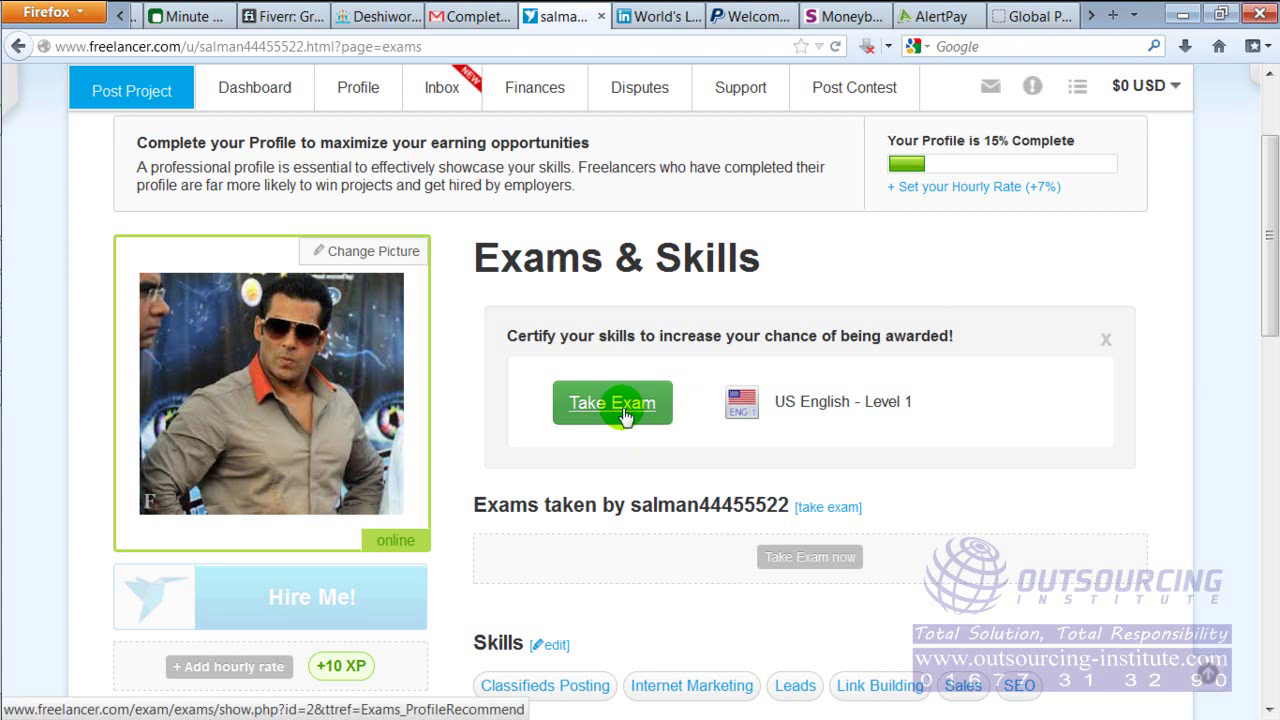
left_click_drag(1268, 233, 1266, 252)
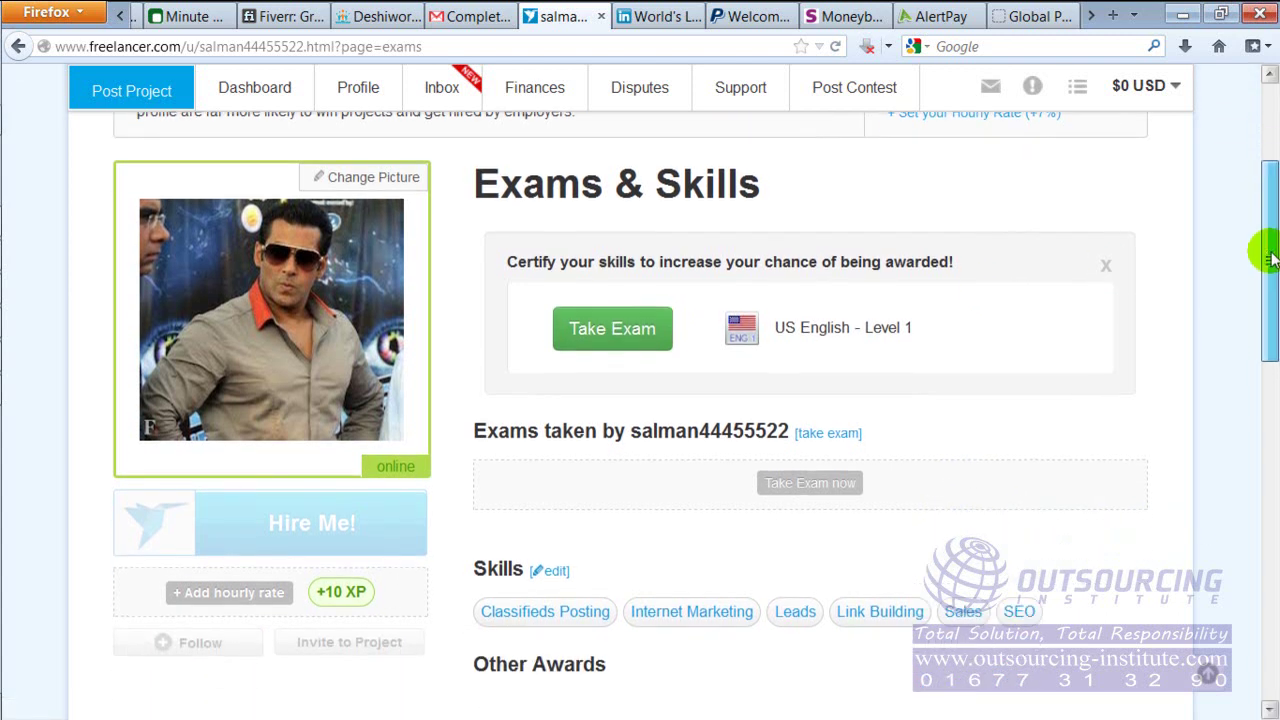
left_click(580, 340)
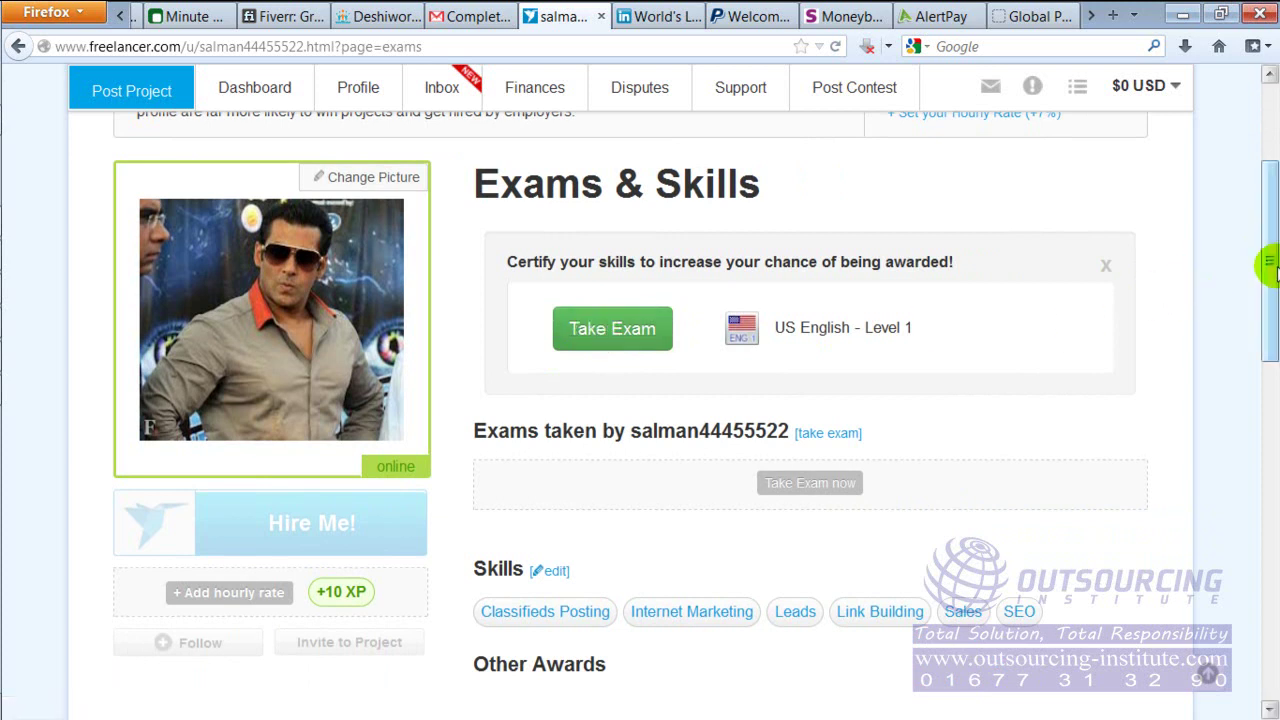
left_click_drag(1268, 265, 1270, 160)
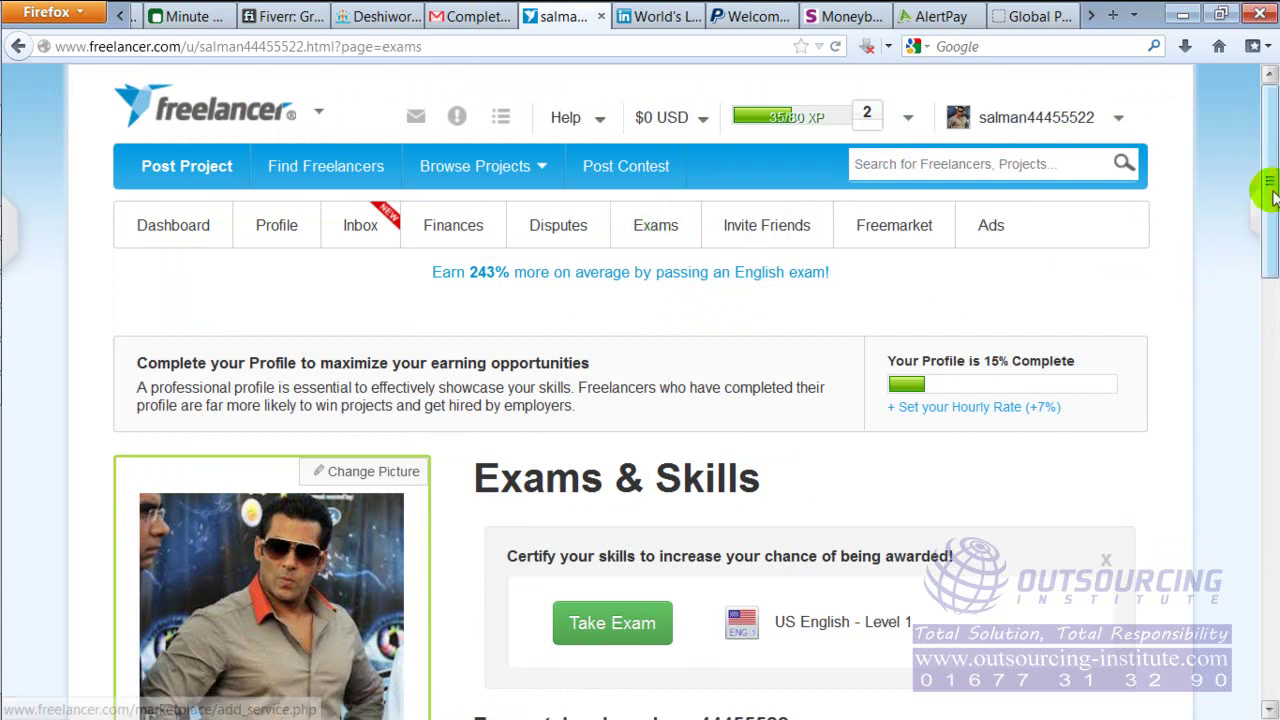
right_click(660, 232)
Open the Exams & Certifications page in a new tab and browse the exam list
left_click(700, 242)
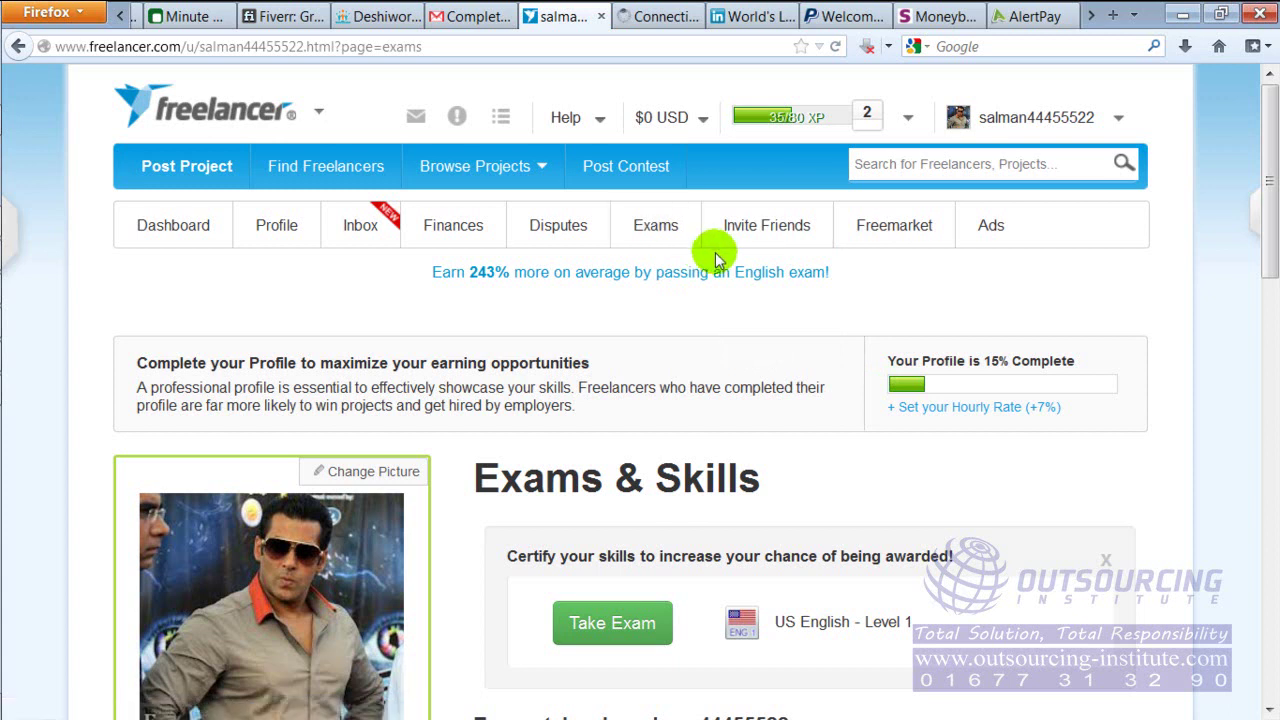
left_click(660, 16)
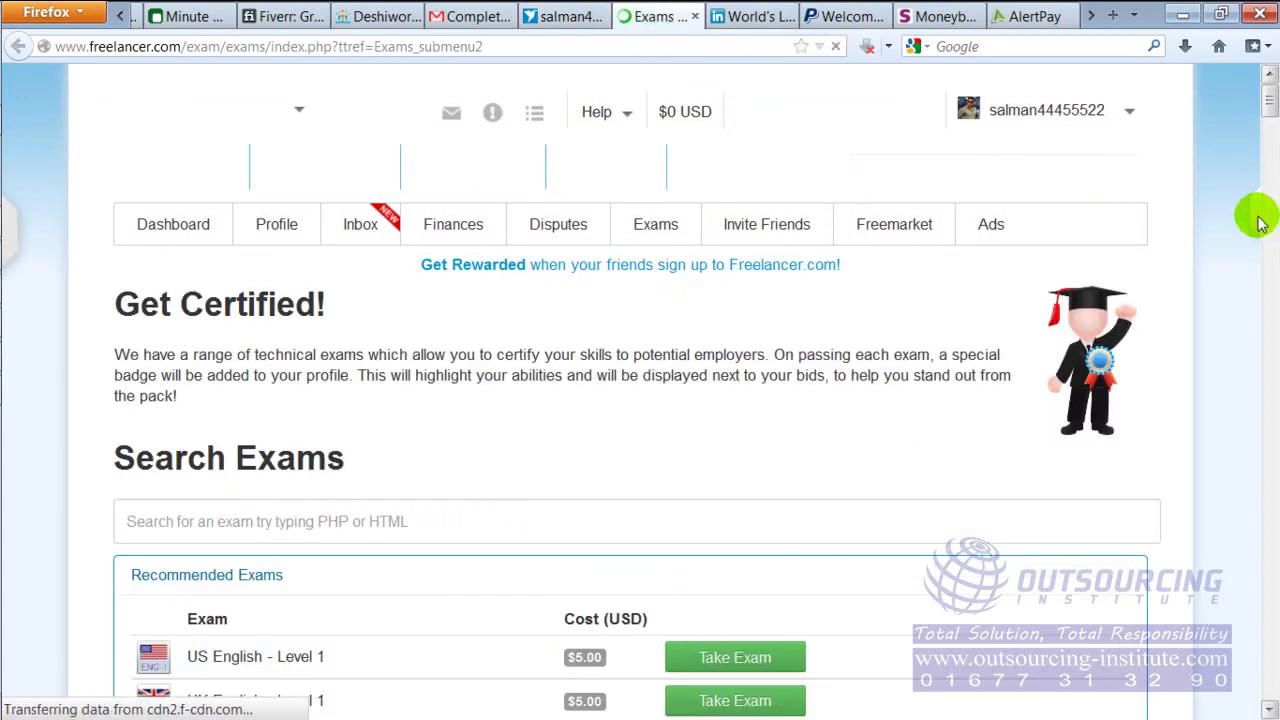
left_click_drag(1268, 105, 1266, 119)
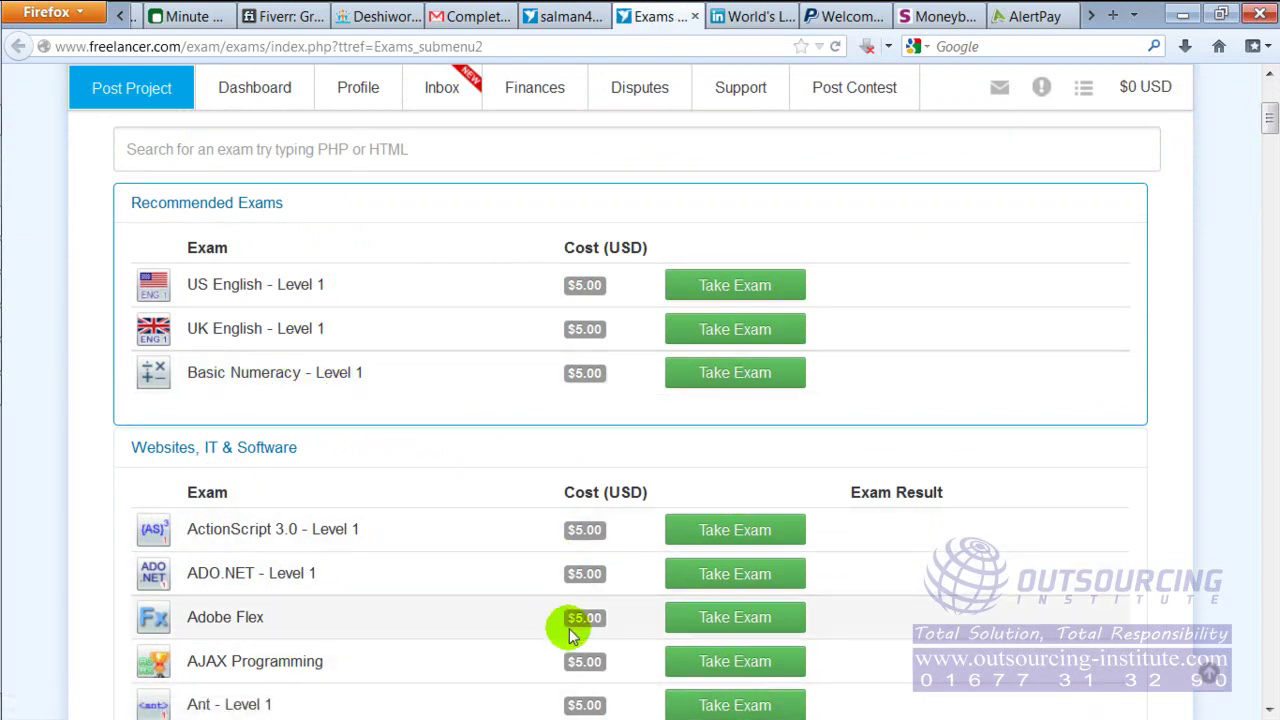
left_click_drag(1268, 140, 1268, 82)
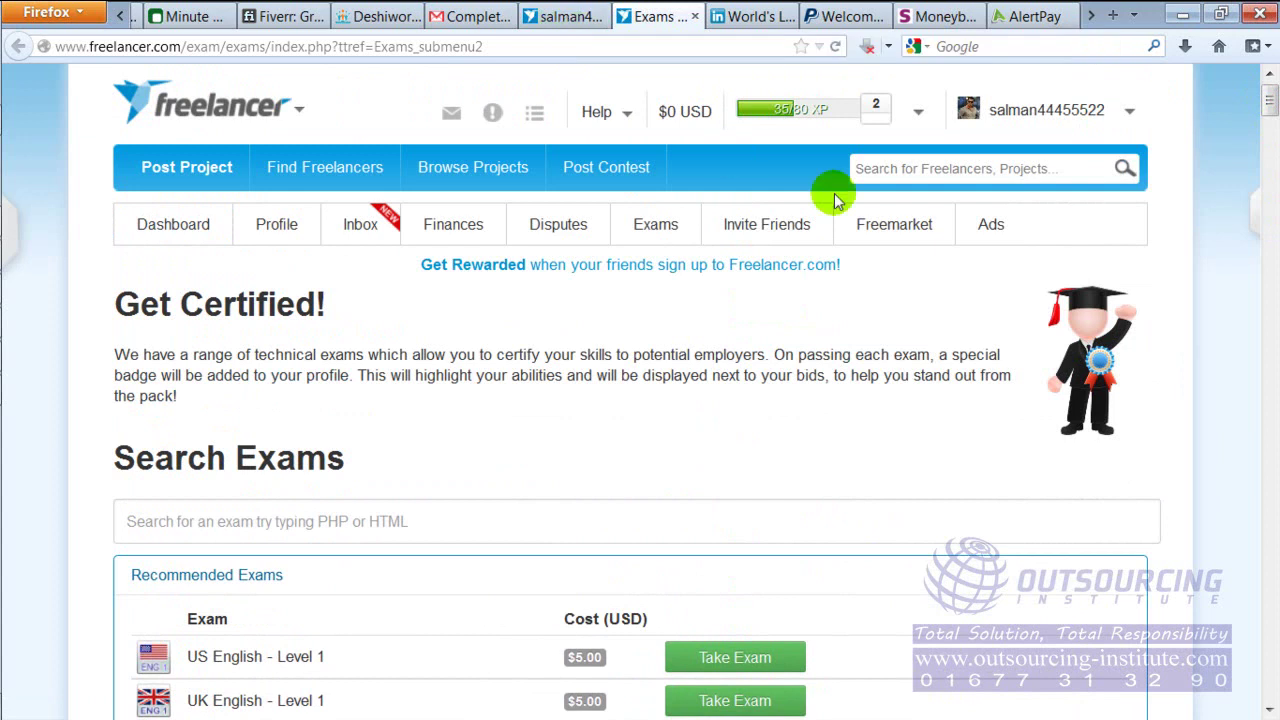
Return to the profile tab and scroll through the Exams & Skills list of six skills
left_click(565, 14)
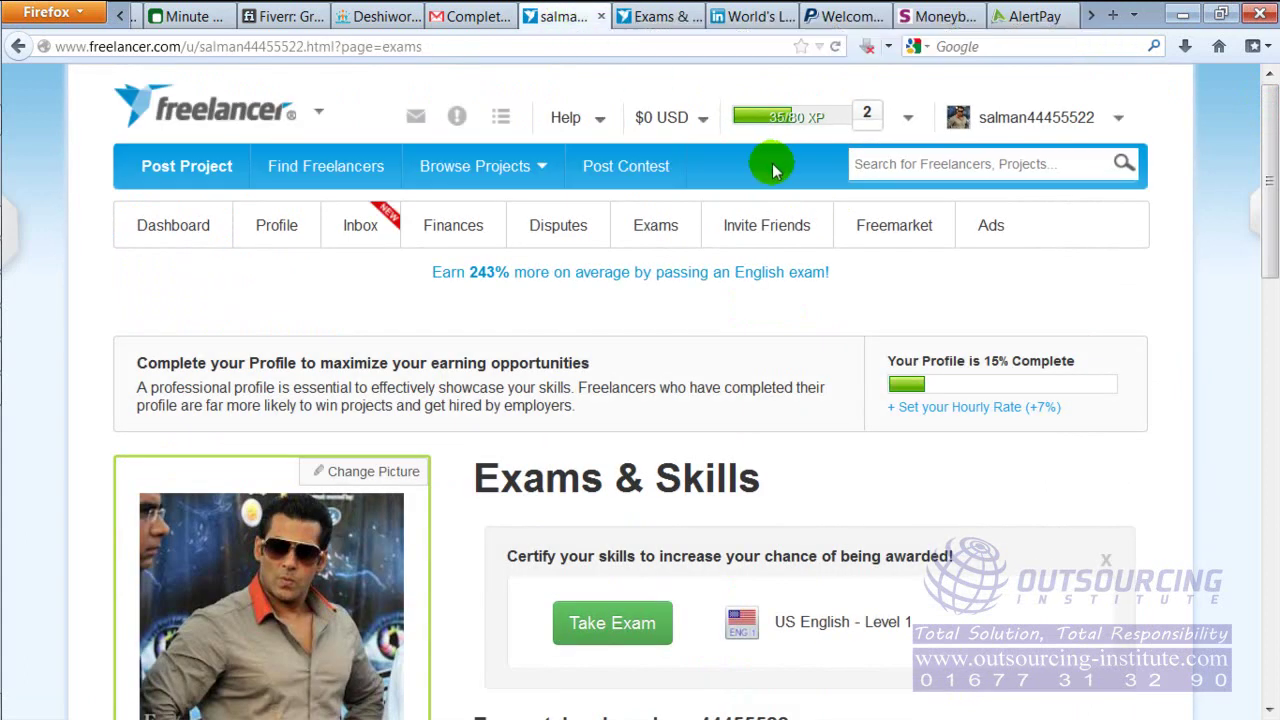
left_click(1272, 144)
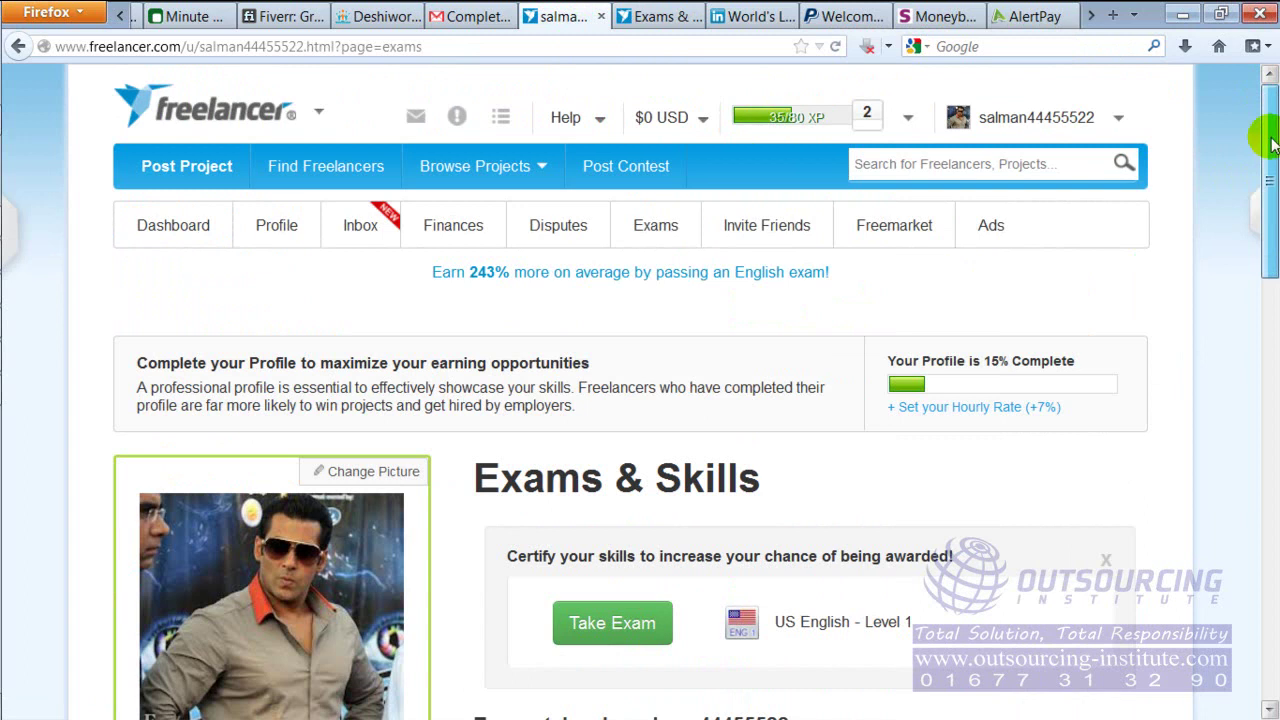
left_click_drag(1272, 144, 1243, 229)
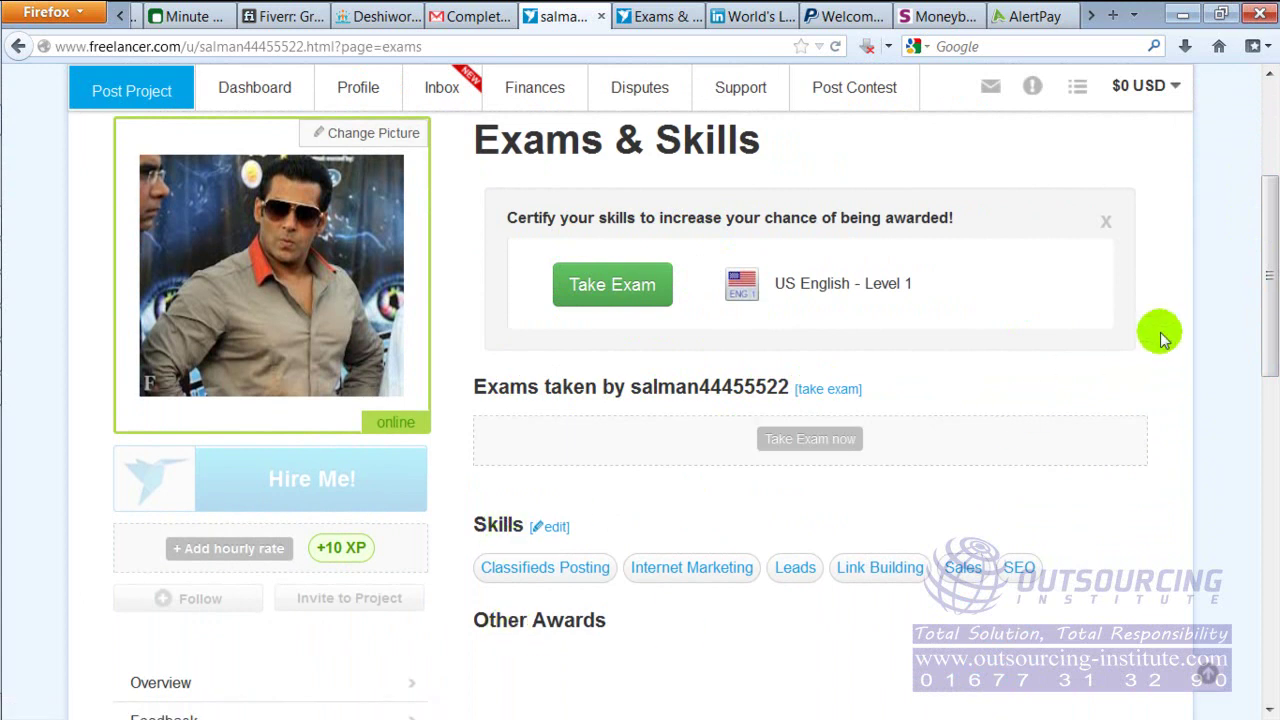
left_click_drag(1268, 235, 1268, 380)
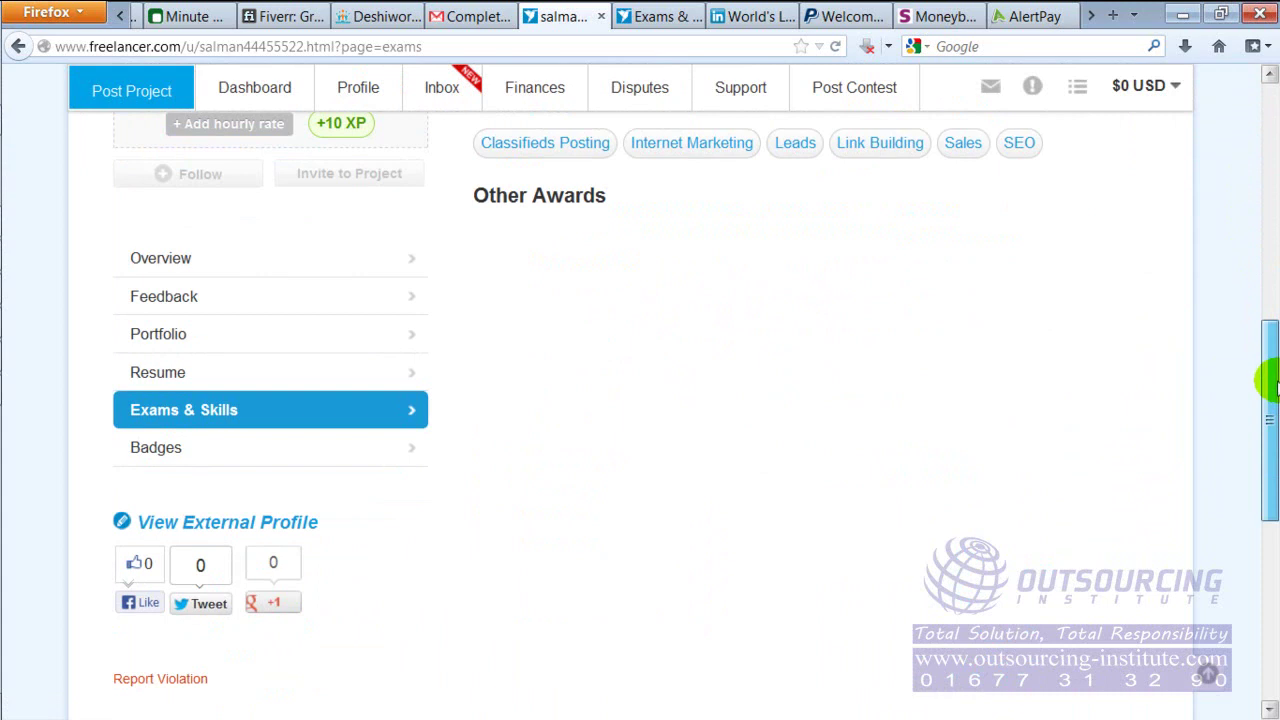
left_click_drag(1268, 380, 1266, 334)
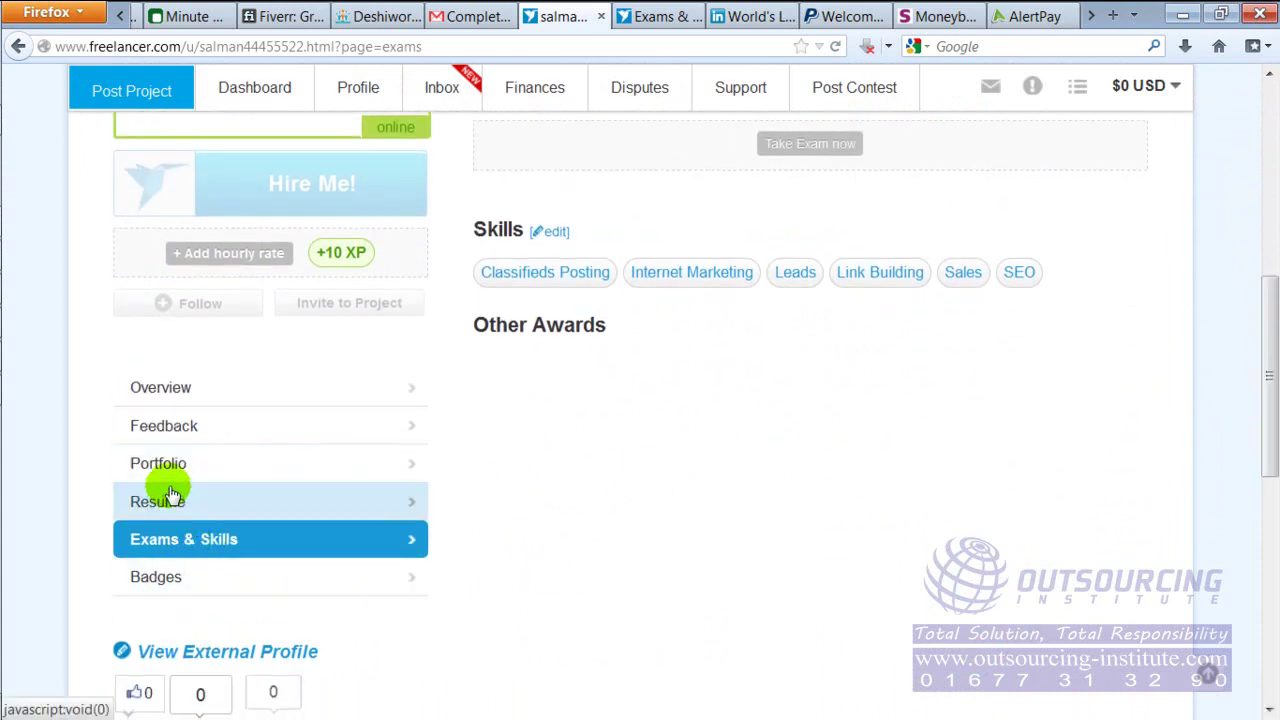
Switch the profile to its Overview section and scroll back up to the top
left_click(170, 398)
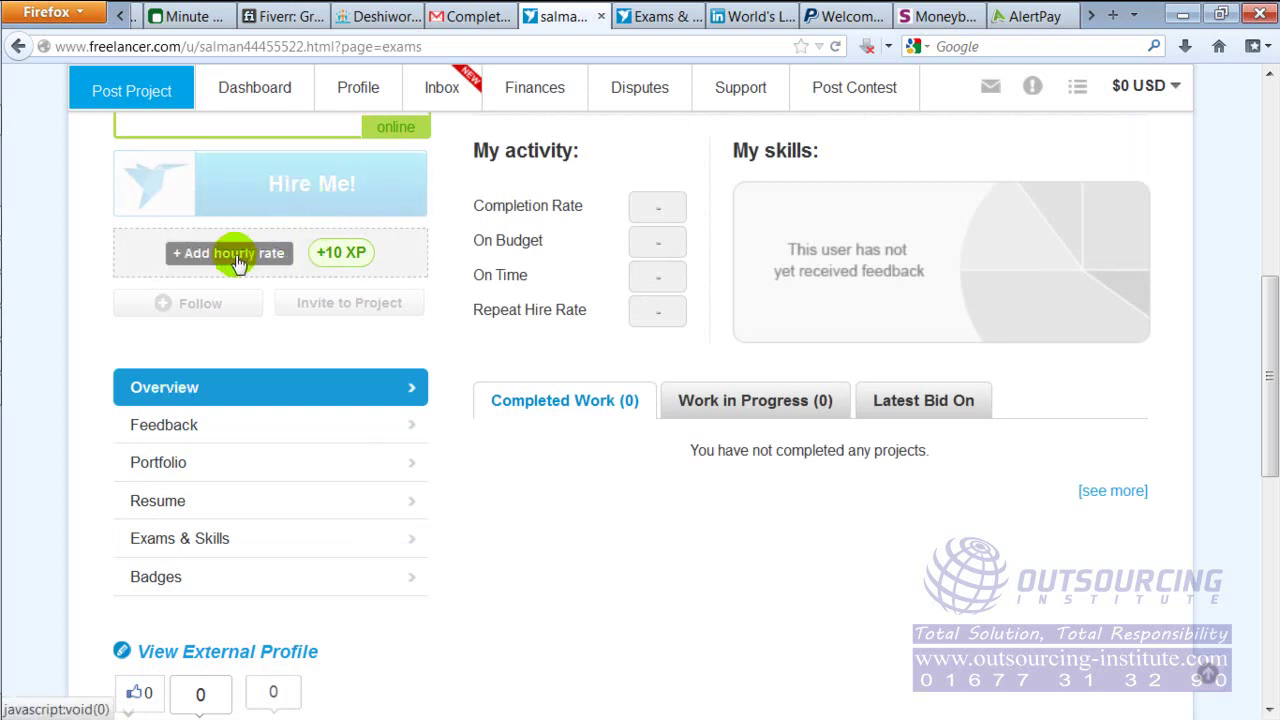
left_click_drag(1272, 345, 1268, 262)
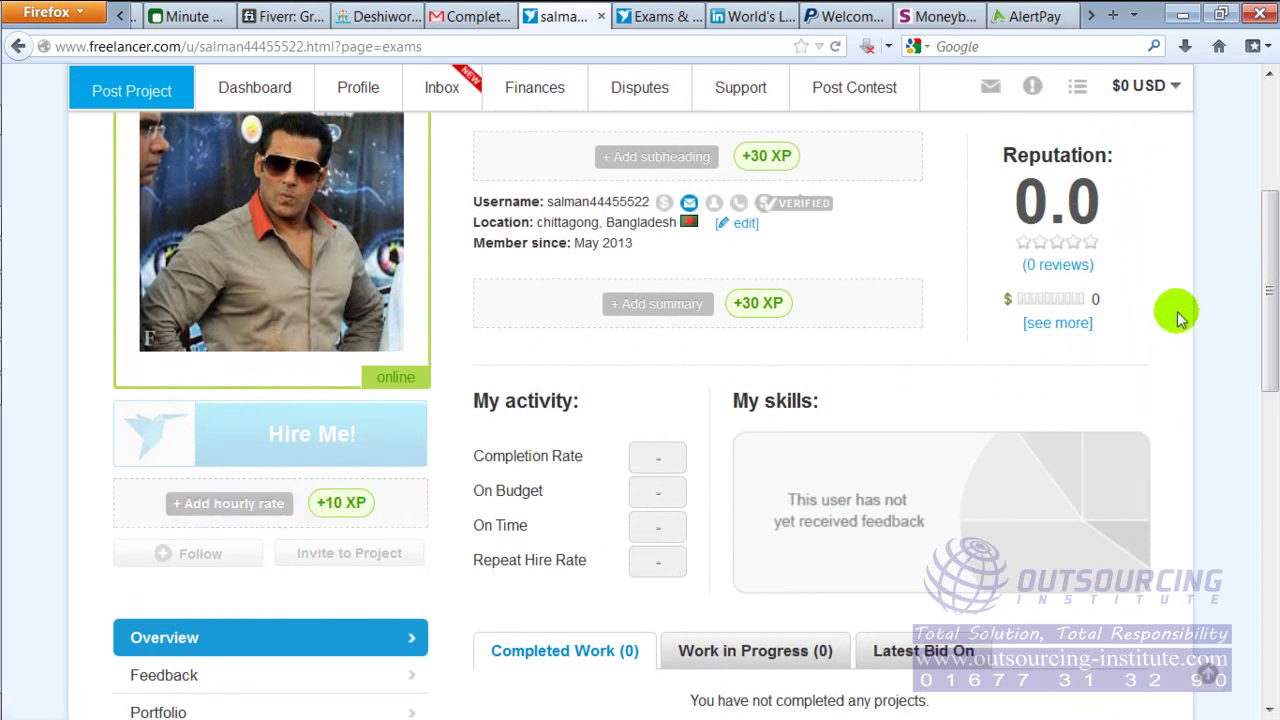
left_click_drag(1266, 277, 1266, 134)
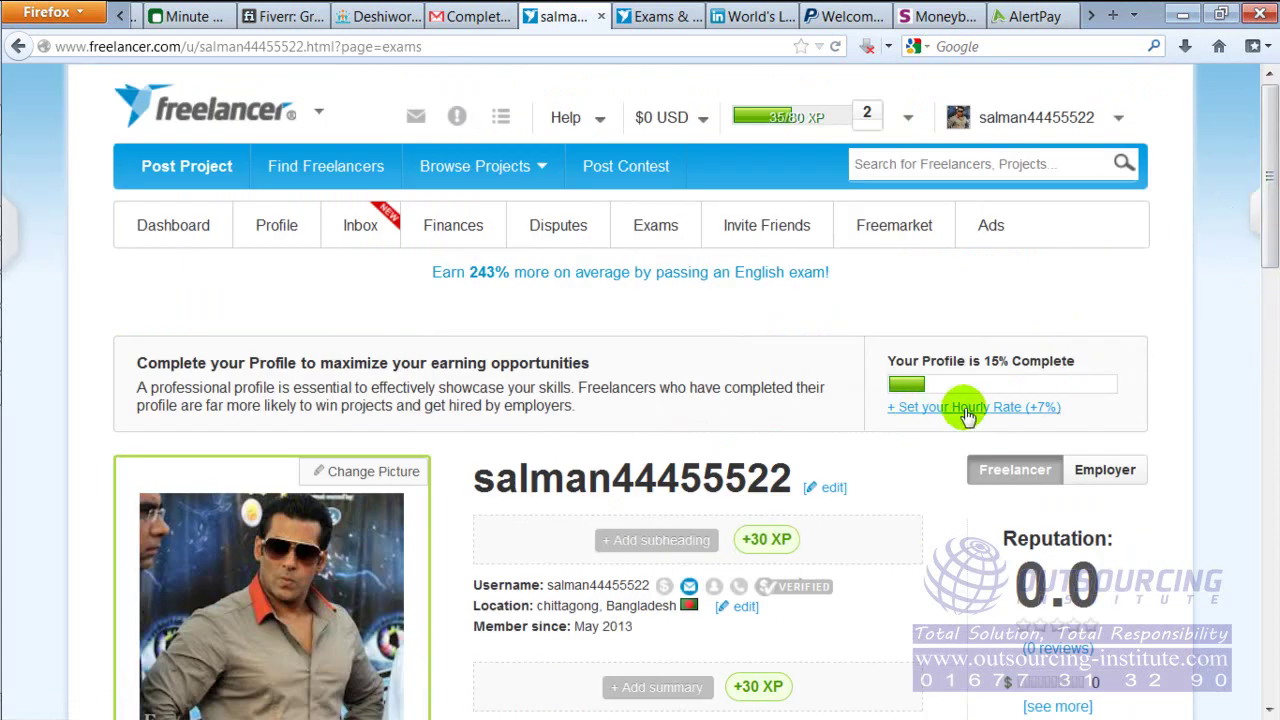
Set the profile's hourly rate to $3 USD per hour
left_click_drag(1272, 198, 1272, 321)
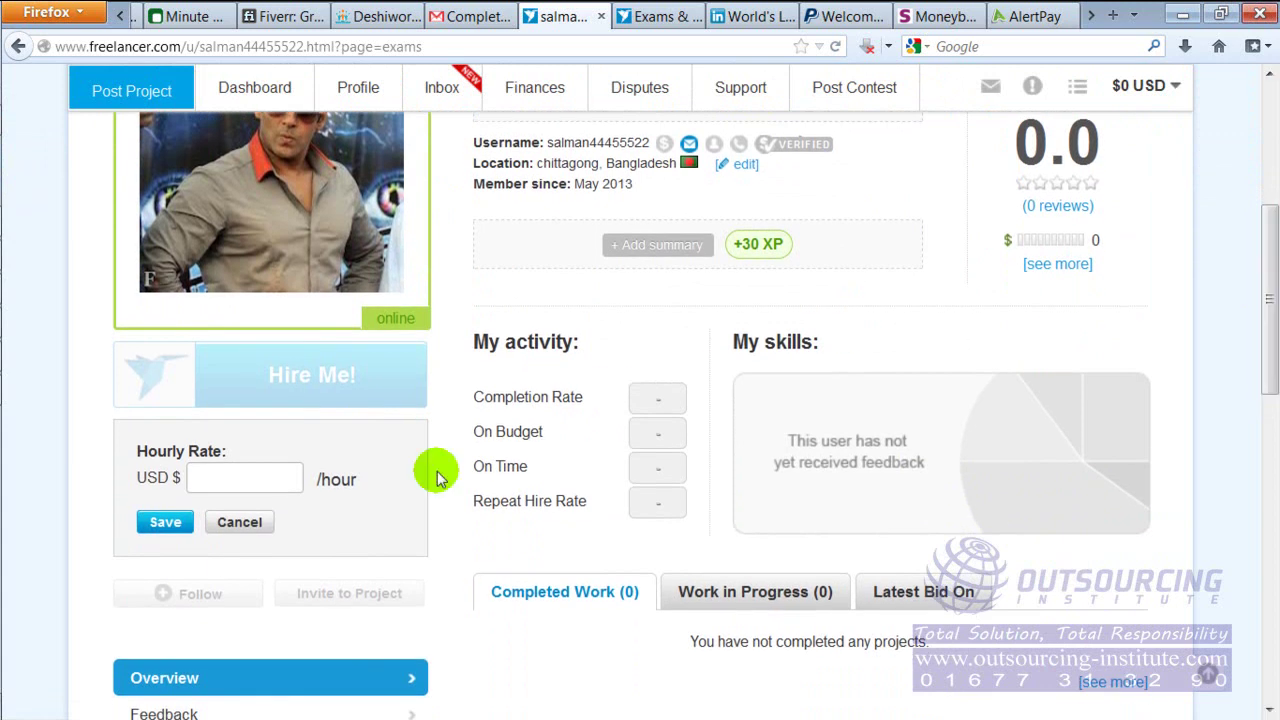
left_click(219, 478)
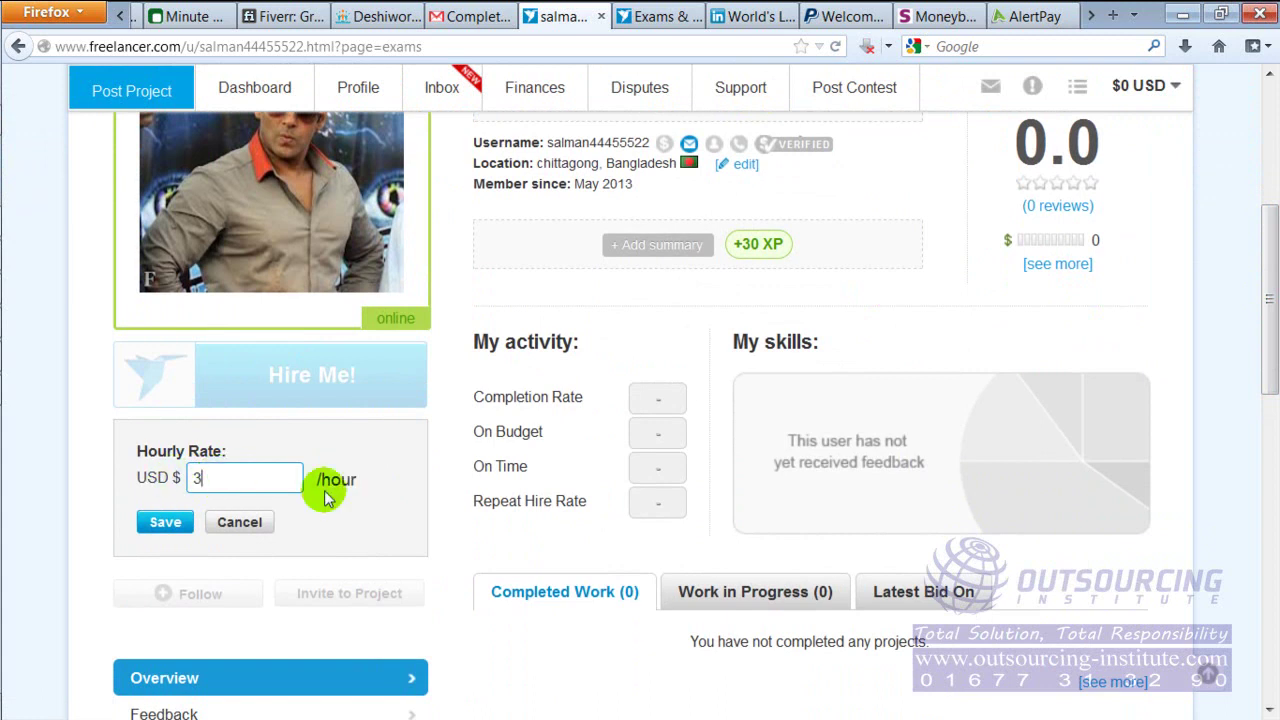
left_click(163, 522)
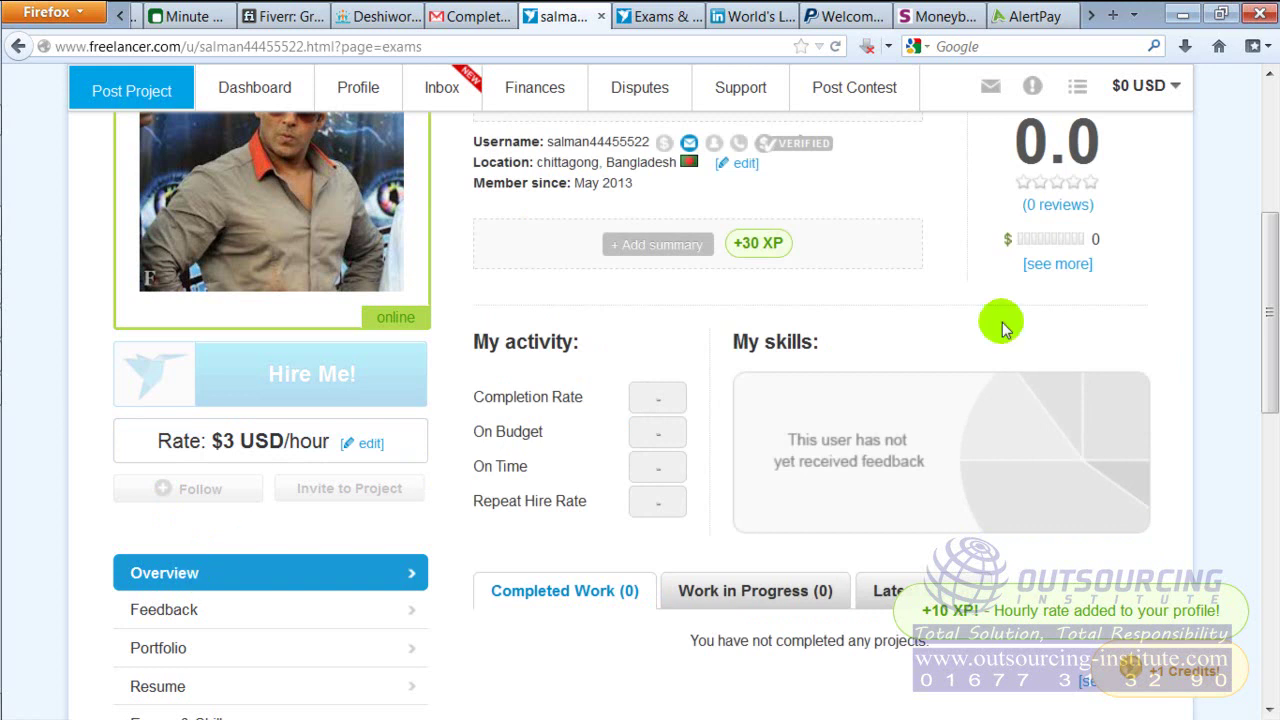
scroll(1266, 312, "up", 2)
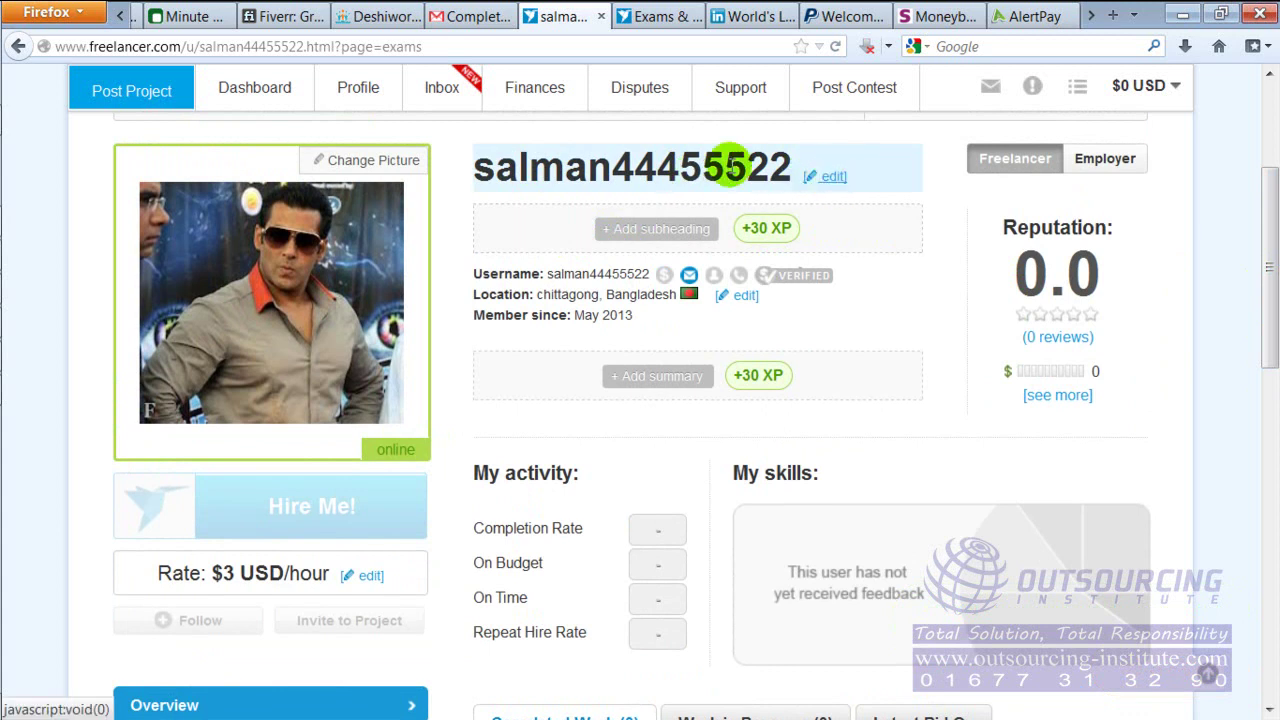
left_click(834, 180)
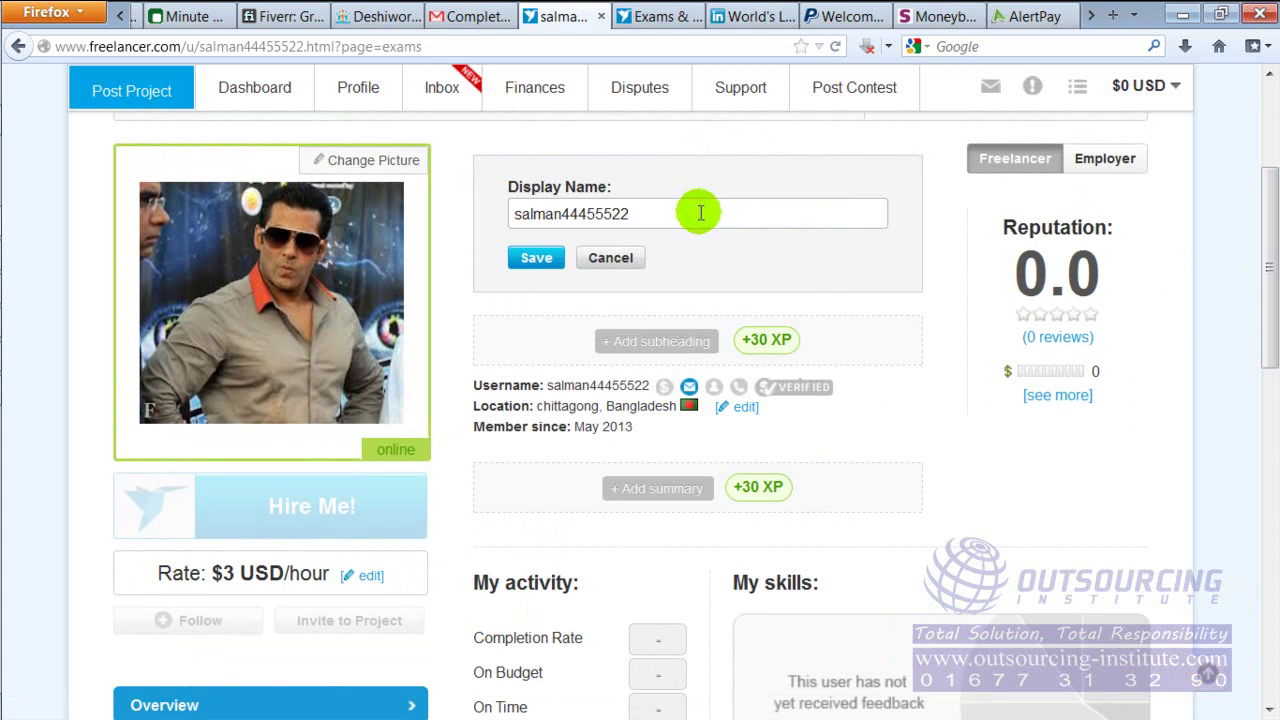
left_click_drag(700, 213, 500, 212)
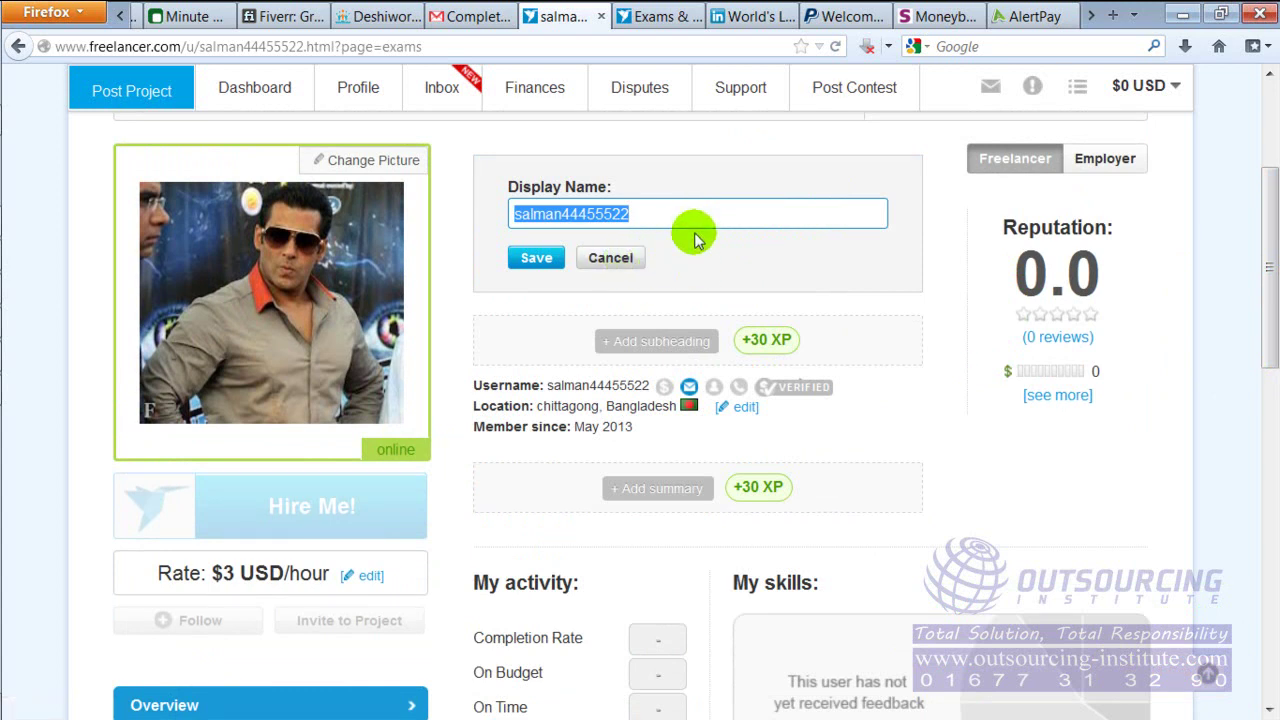
left_click(615, 258)
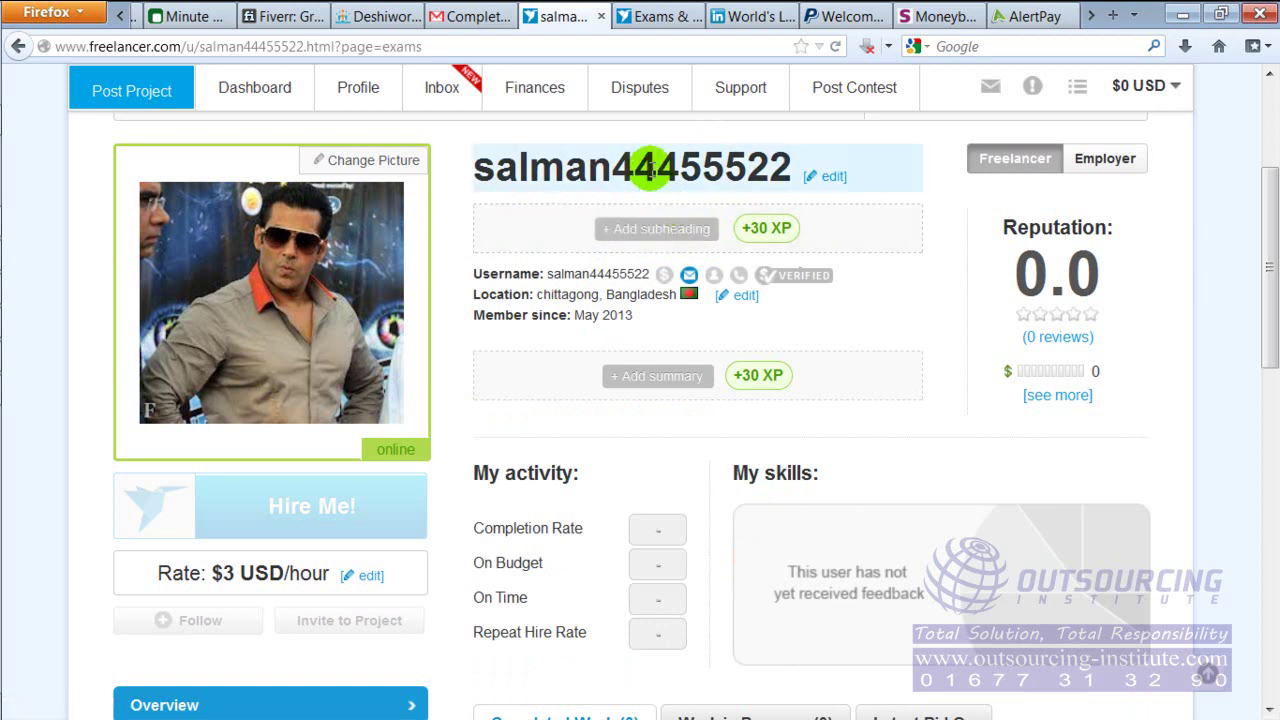
Add the subheading 'Off Page SEO | Guranteed google top ranking' under the display name
left_click(659, 234)
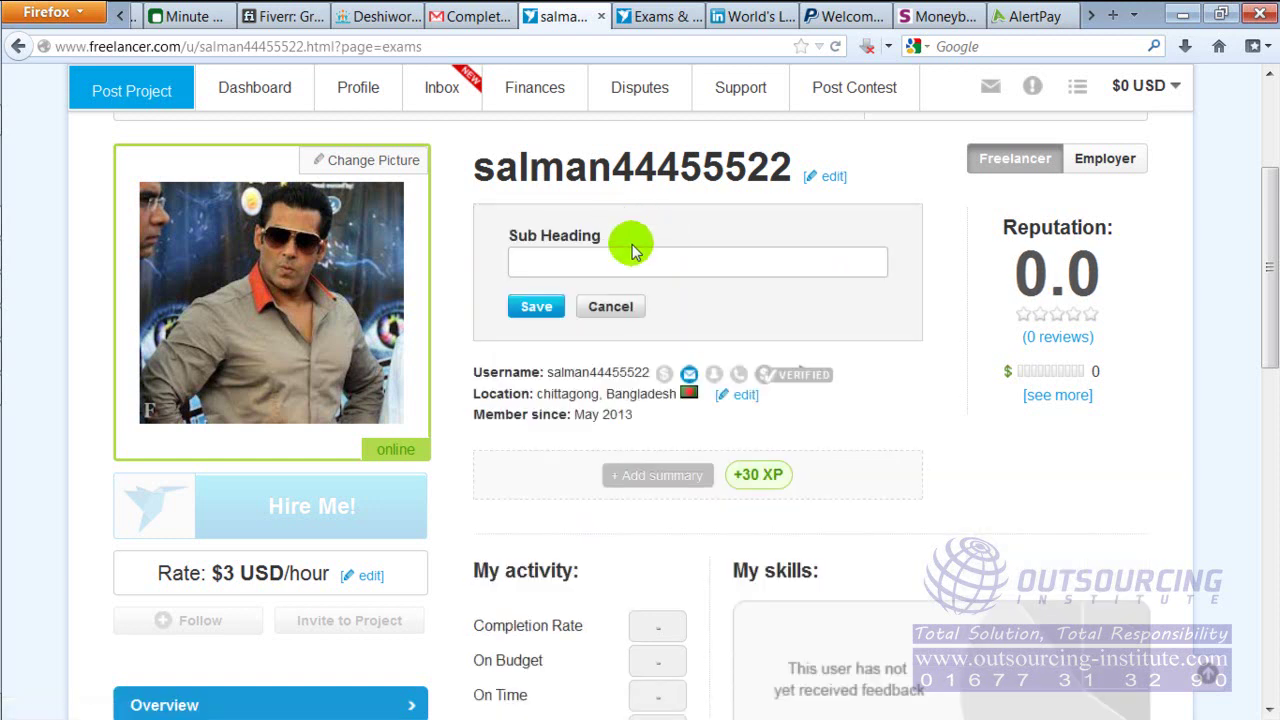
left_click(634, 262)
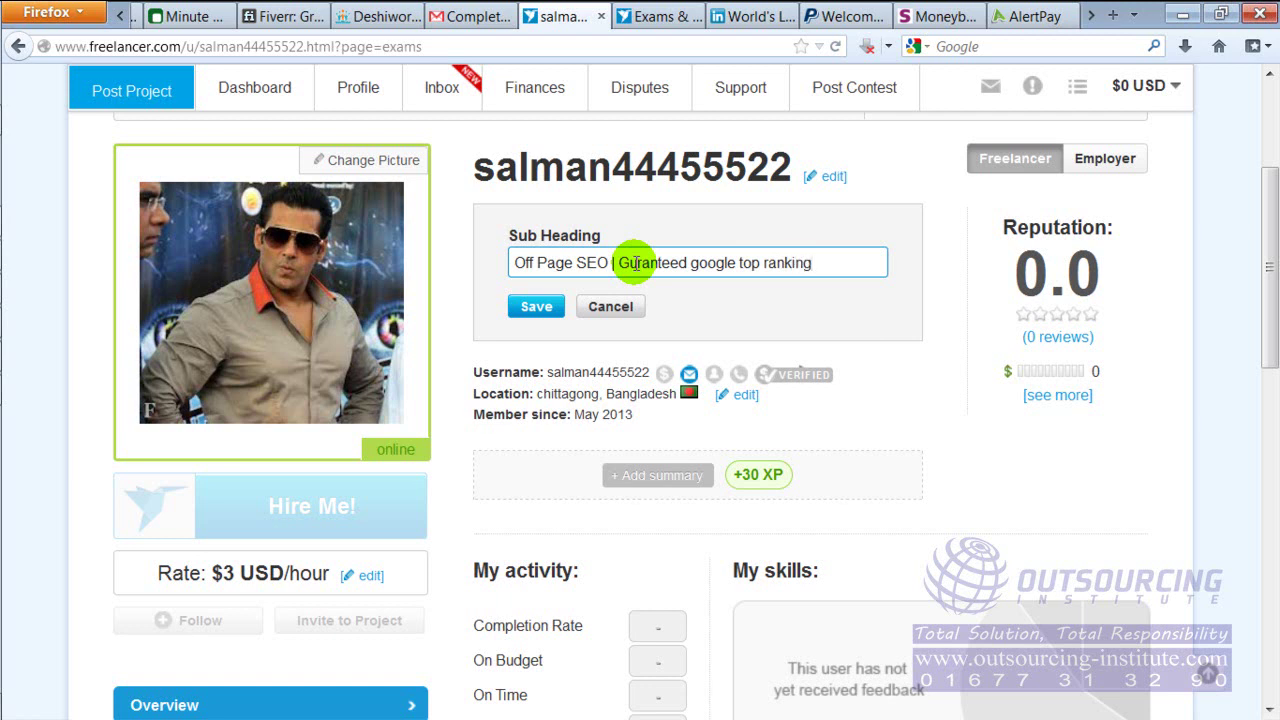
left_click(535, 306)
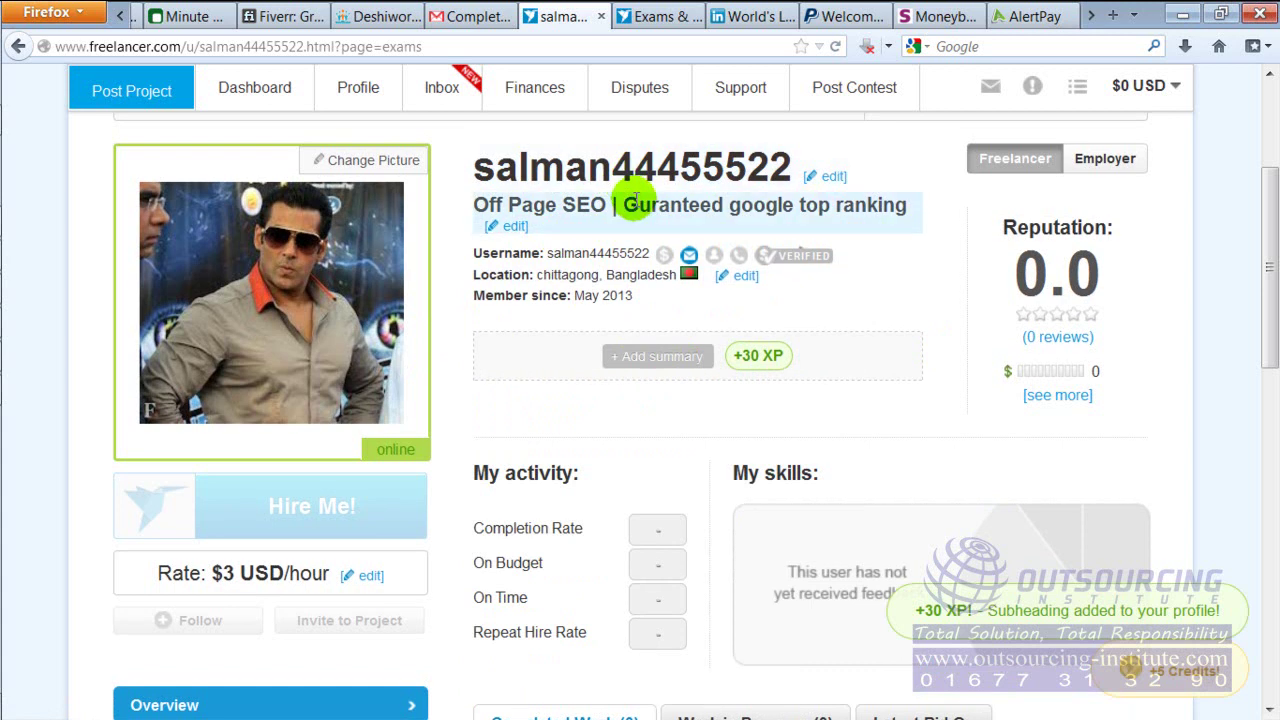
Enter filler text in the profile summary field, duplicating it to lengthen the summary
left_click(660, 356)
left_click(697, 404)
type("sdf")
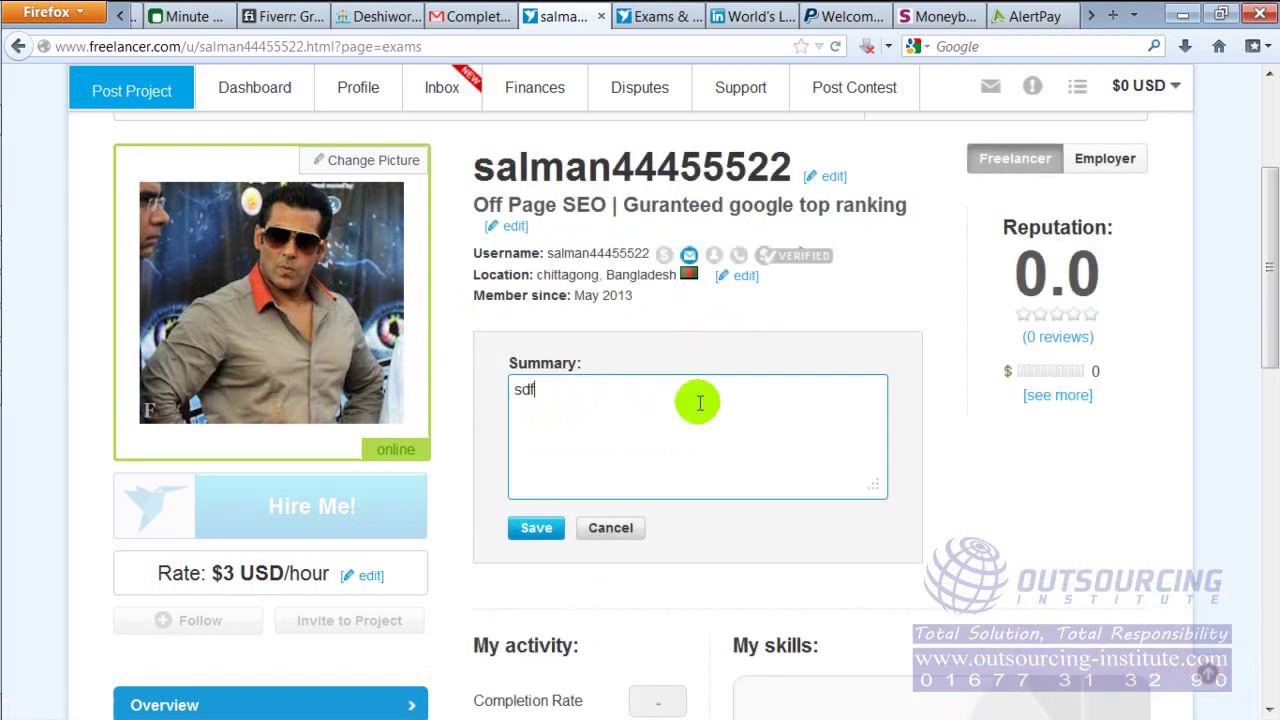
type("jsdlfsdf ;lkjs;dlkf ;lsdkfg s;dflkgjs")
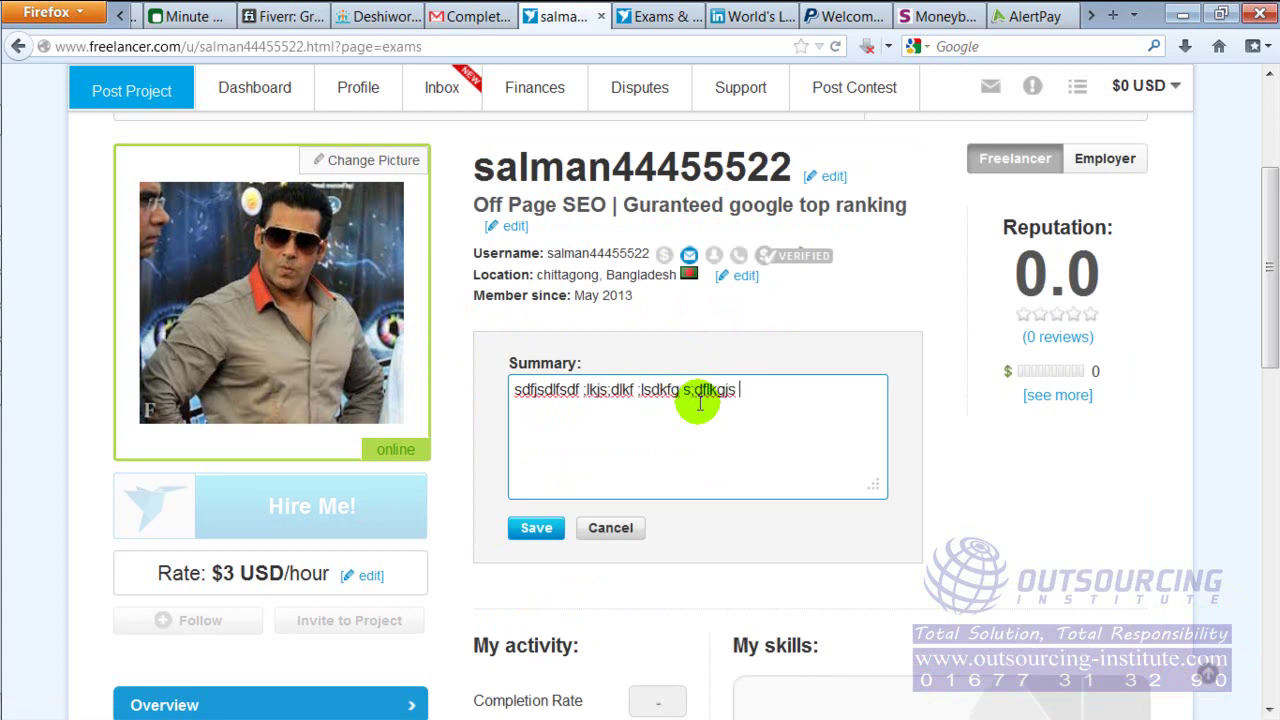
type(" f;slkdfjg s;lfgkj;d gs;ldkf")
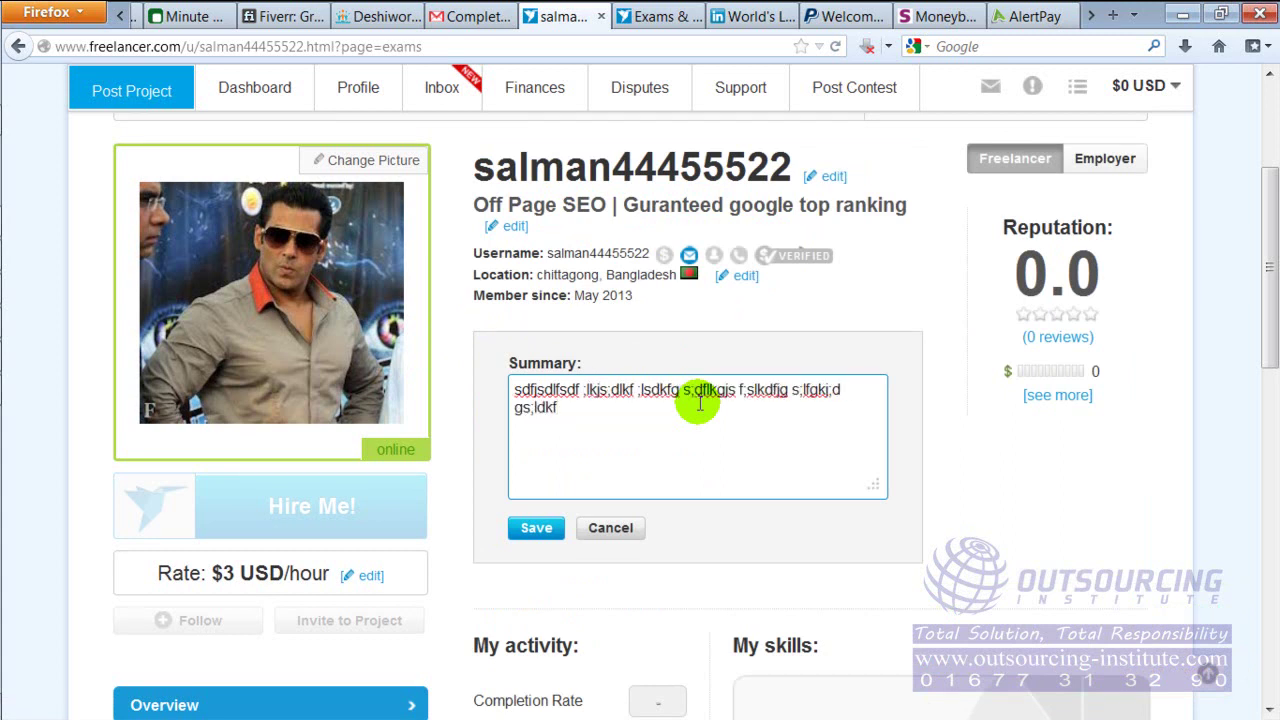
key("ctrl+a")
key("ctrl+c")
key("ctrl+v")
key("ctrl+v")
key("ctrl+v")
key("ctrl+v")
key("ctrl+v")
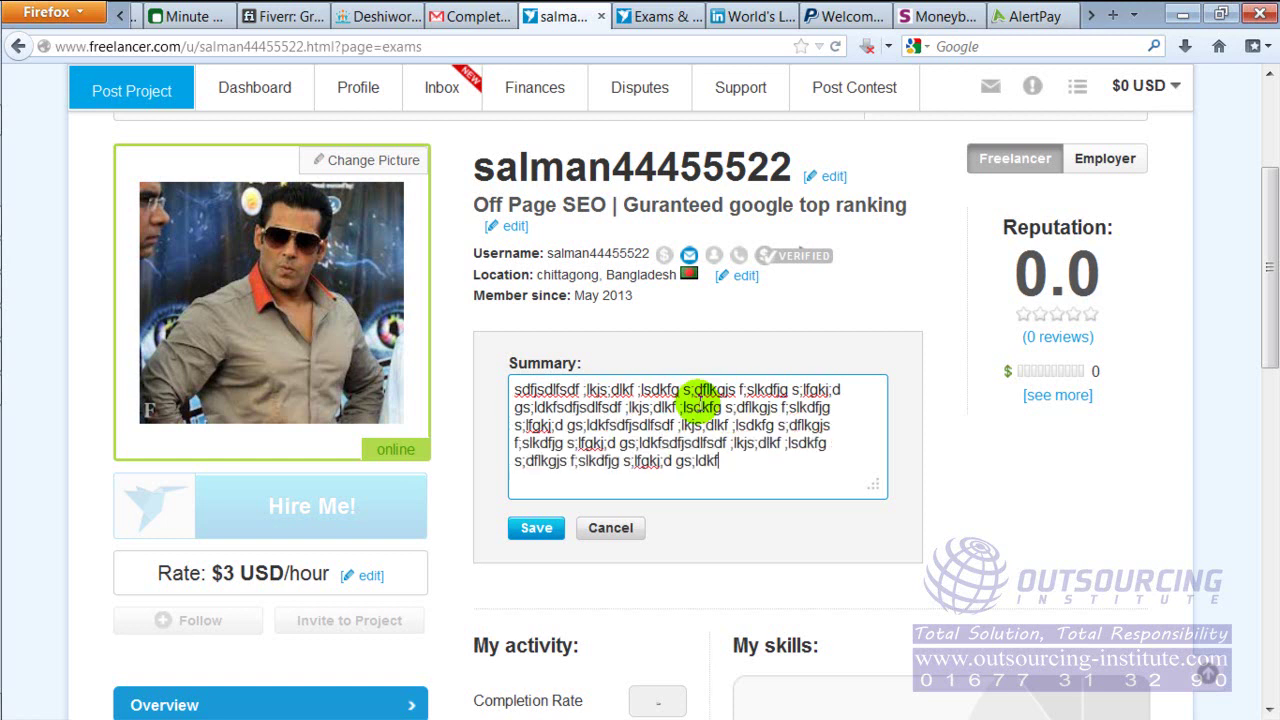
Save the summary for +37 credits and Level 3, then dismiss the Level Up popup
left_click(530, 525)
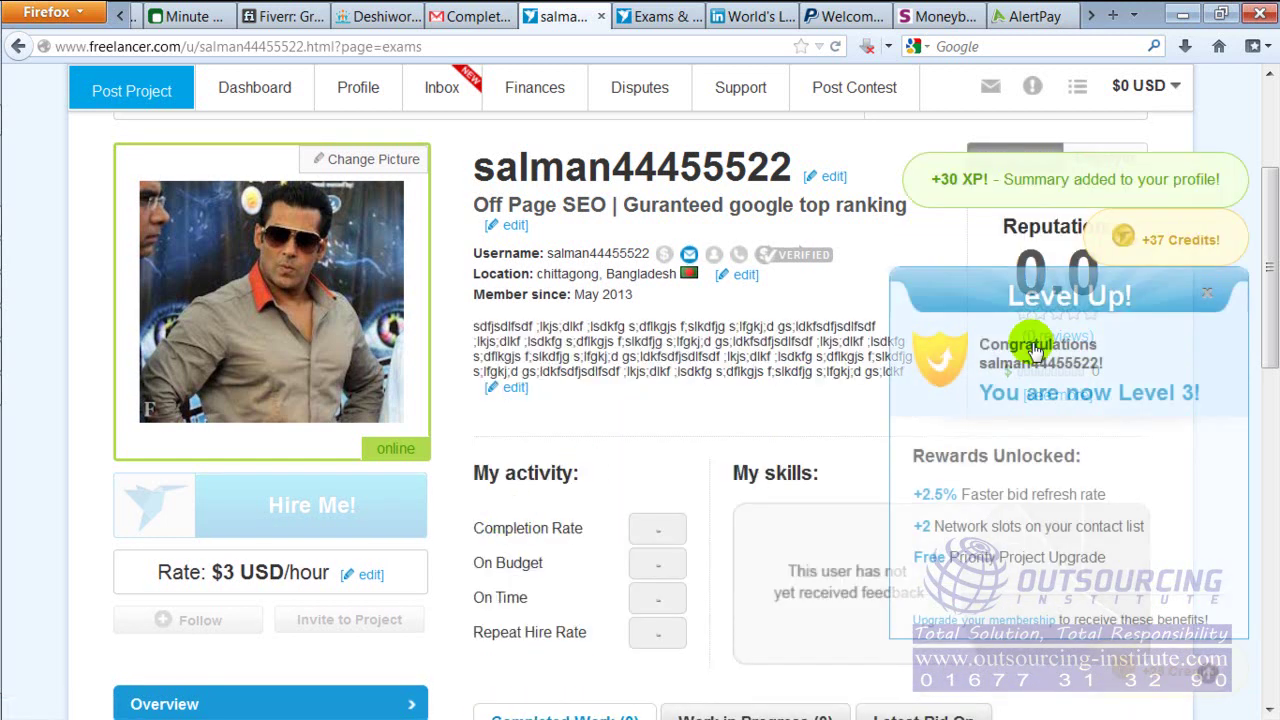
left_click_drag(1270, 286, 1270, 312)
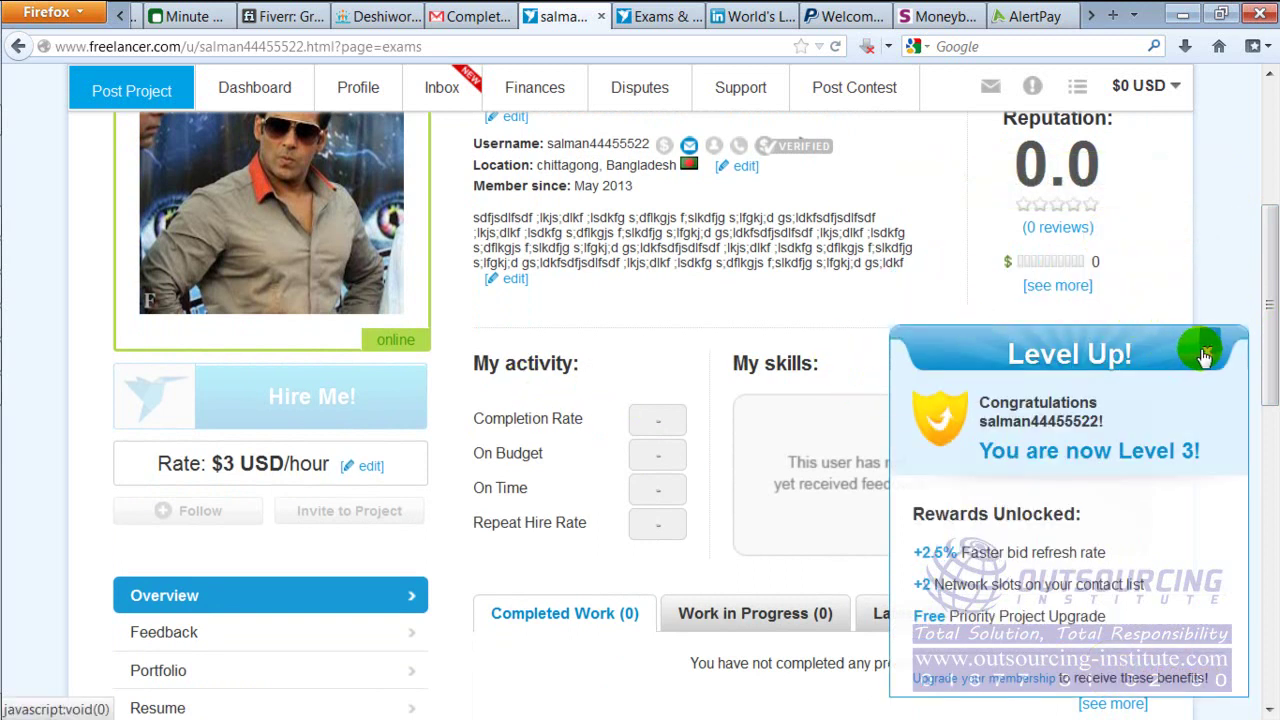
left_click(1205, 358)
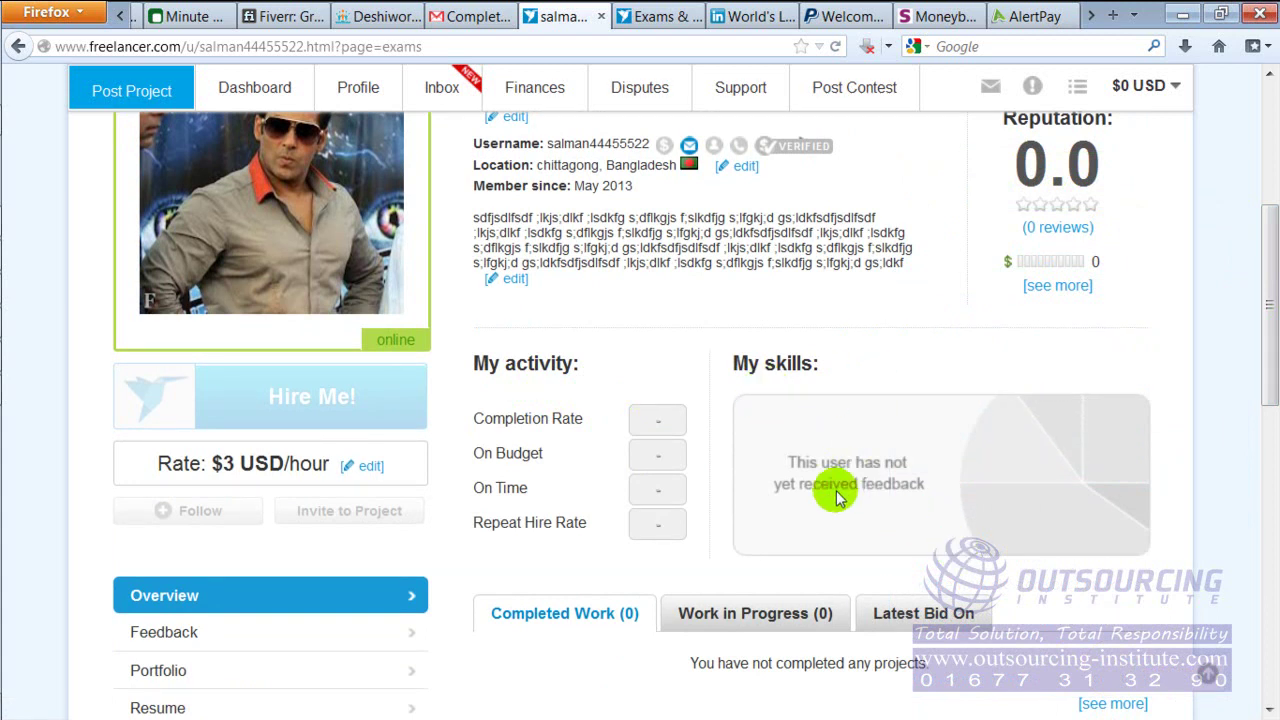
Scroll the 43%-complete profile and open the Add Portfolio Item form (+21%)
left_click(1272, 335)
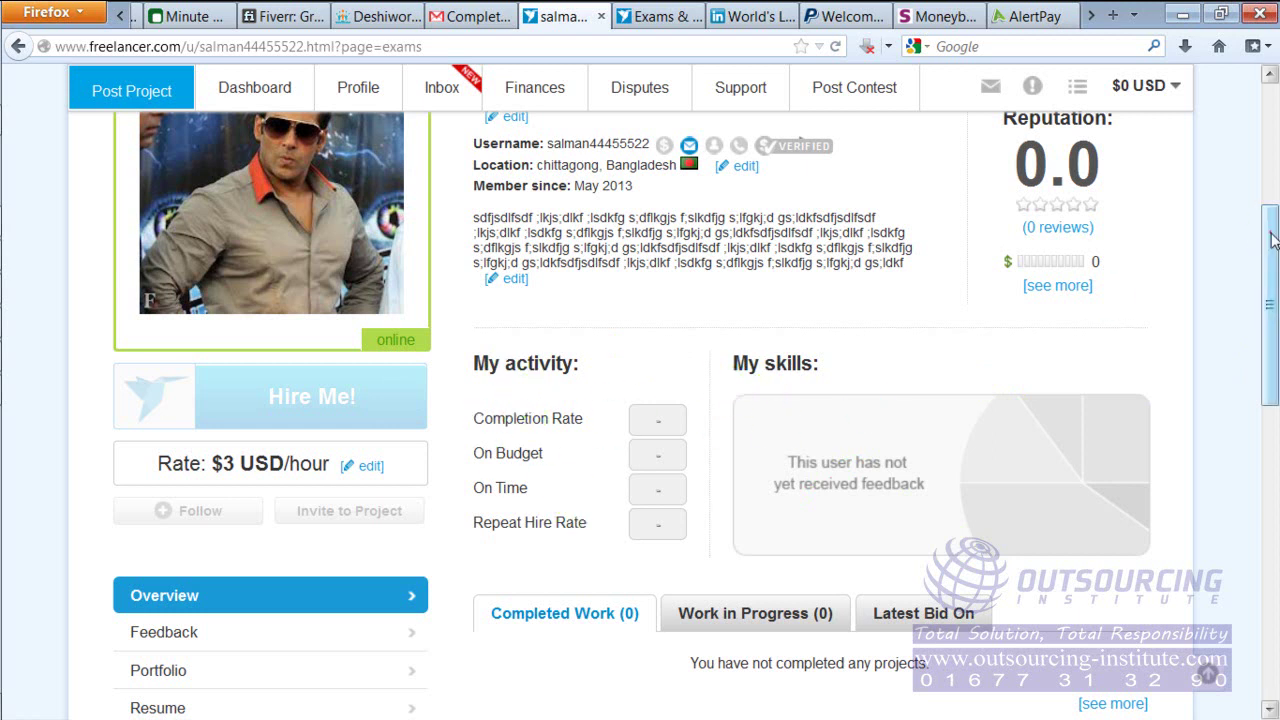
left_click_drag(1270, 229, 1273, 313)
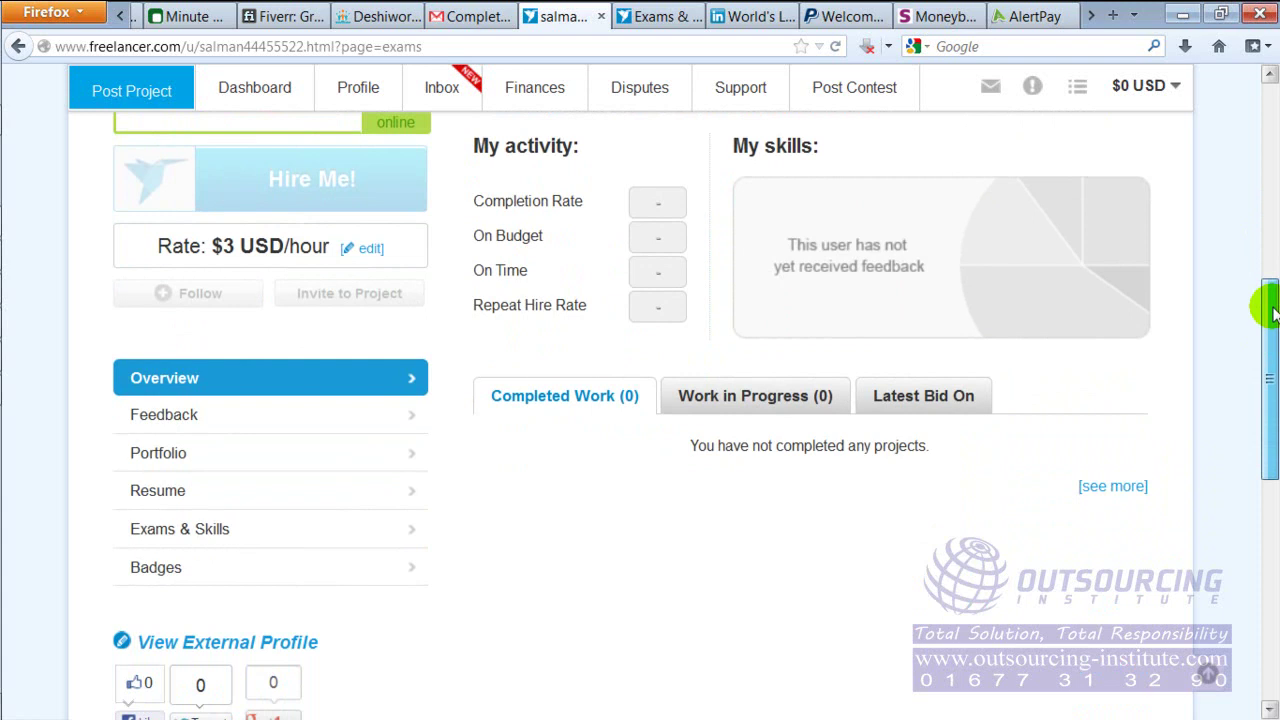
left_click_drag(1273, 313, 1262, 120)
left_click(160, 331)
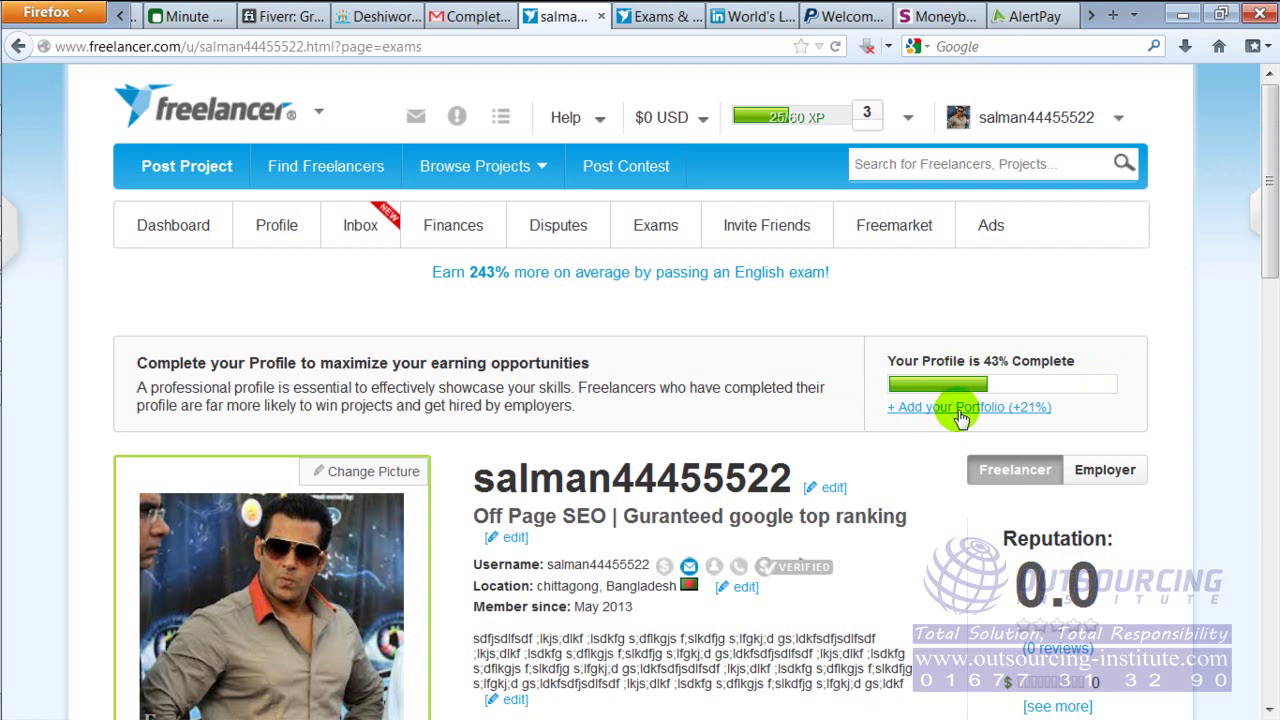
left_click(955, 410)
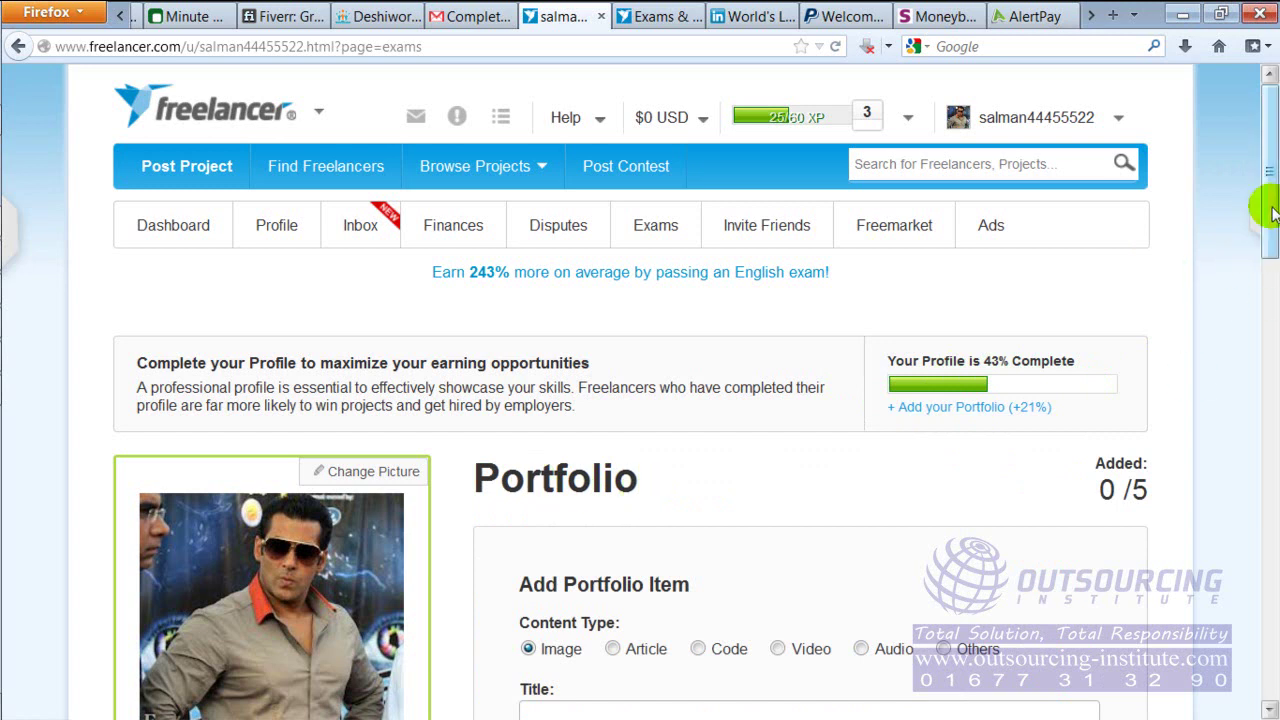
left_click_drag(1266, 206, 1270, 325)
left_click(748, 272)
left_click(714, 424)
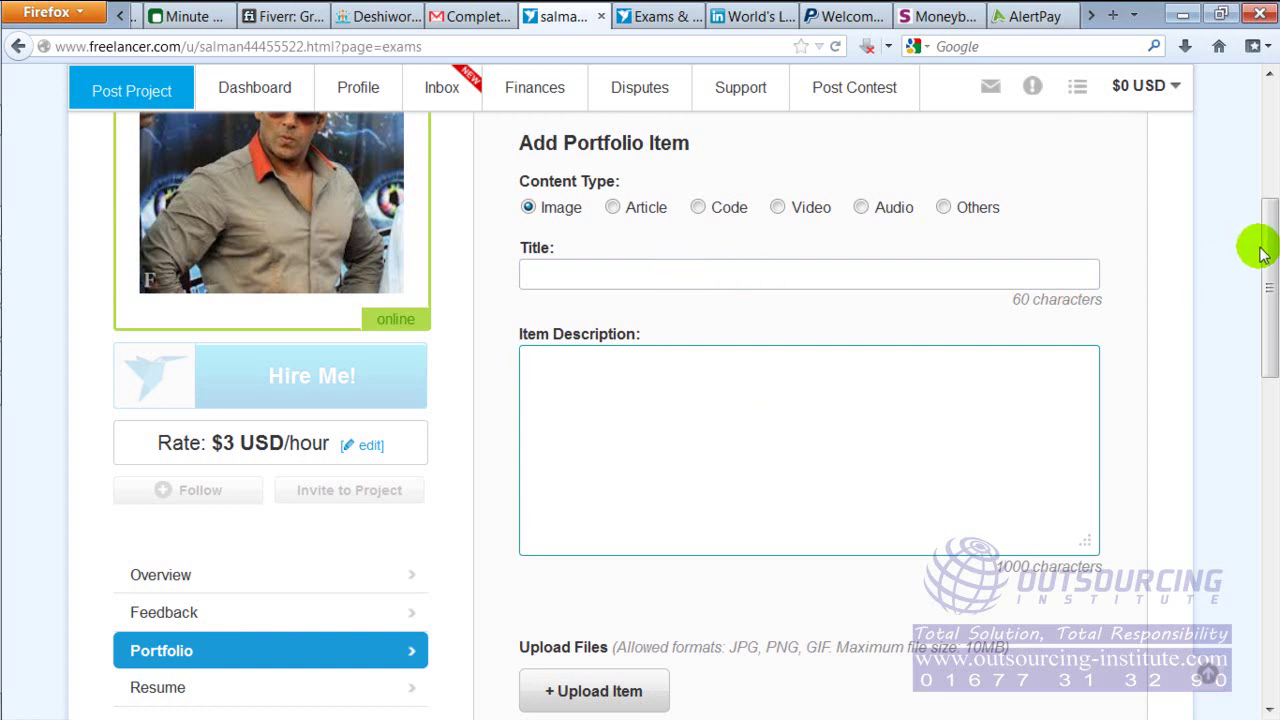
left_click_drag(1271, 261, 1271, 199)
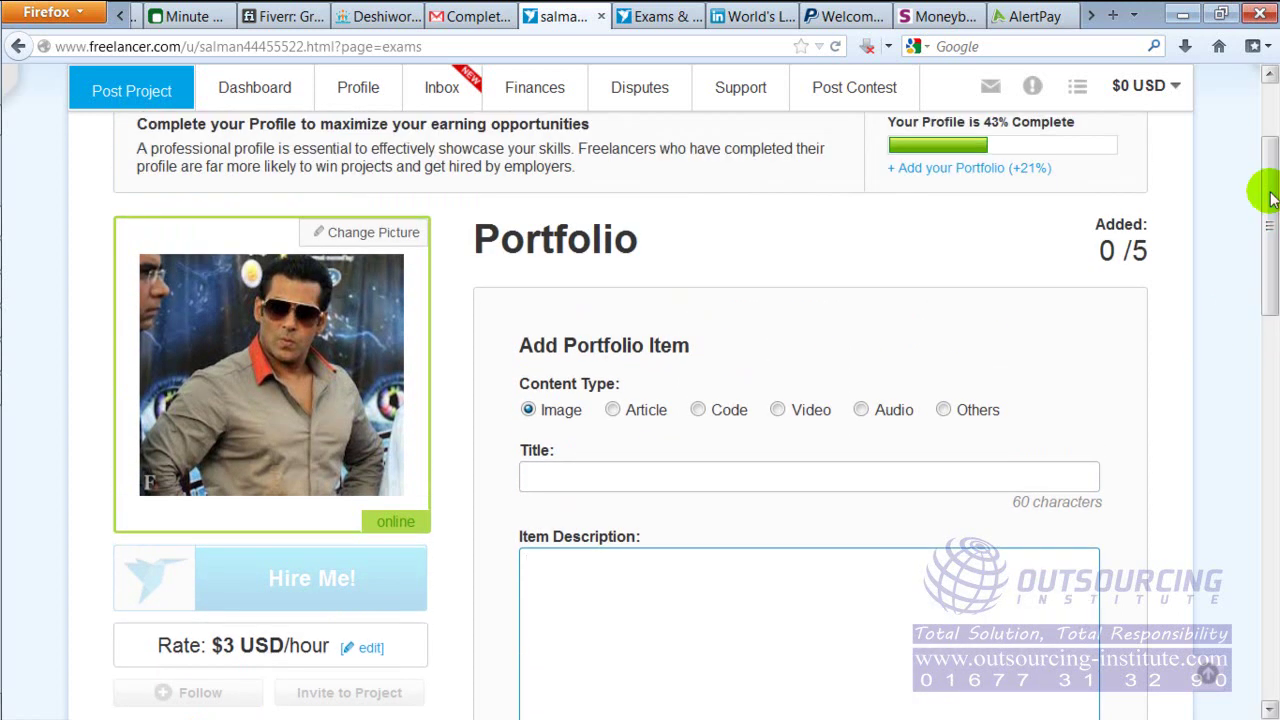
mouse_move(12, 312)
left_click(33, 284)
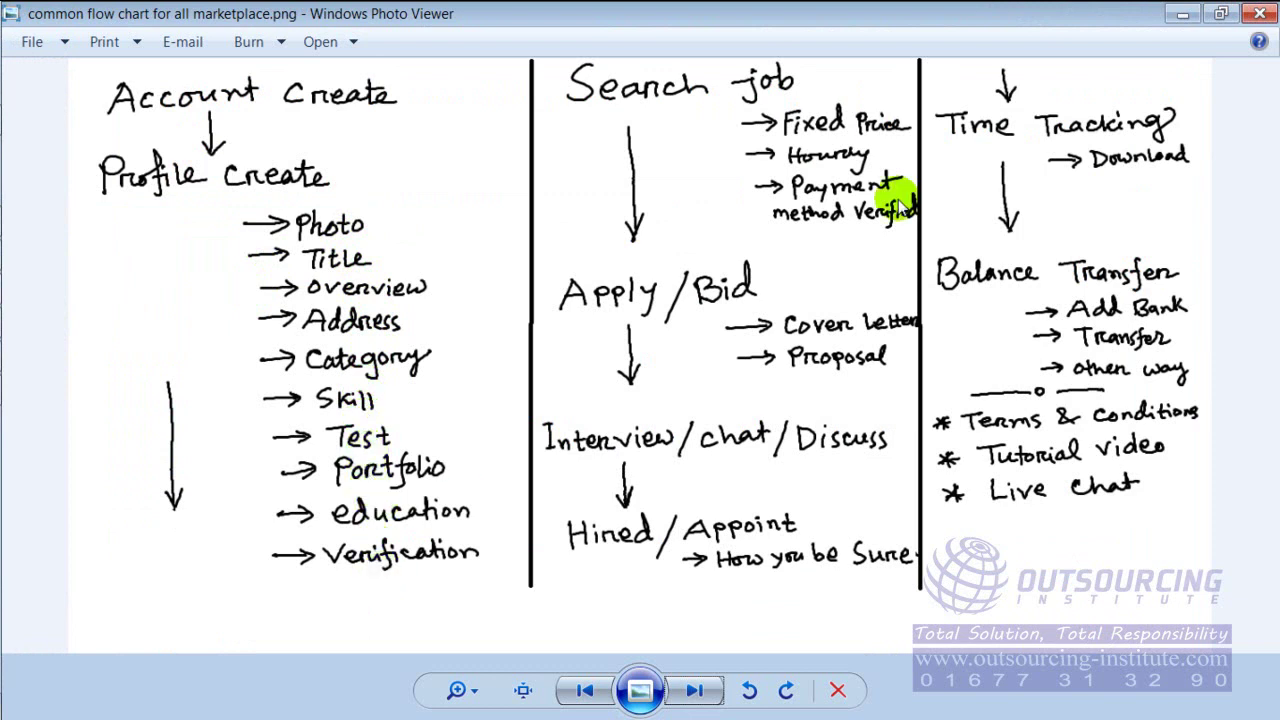
left_click(1182, 13)
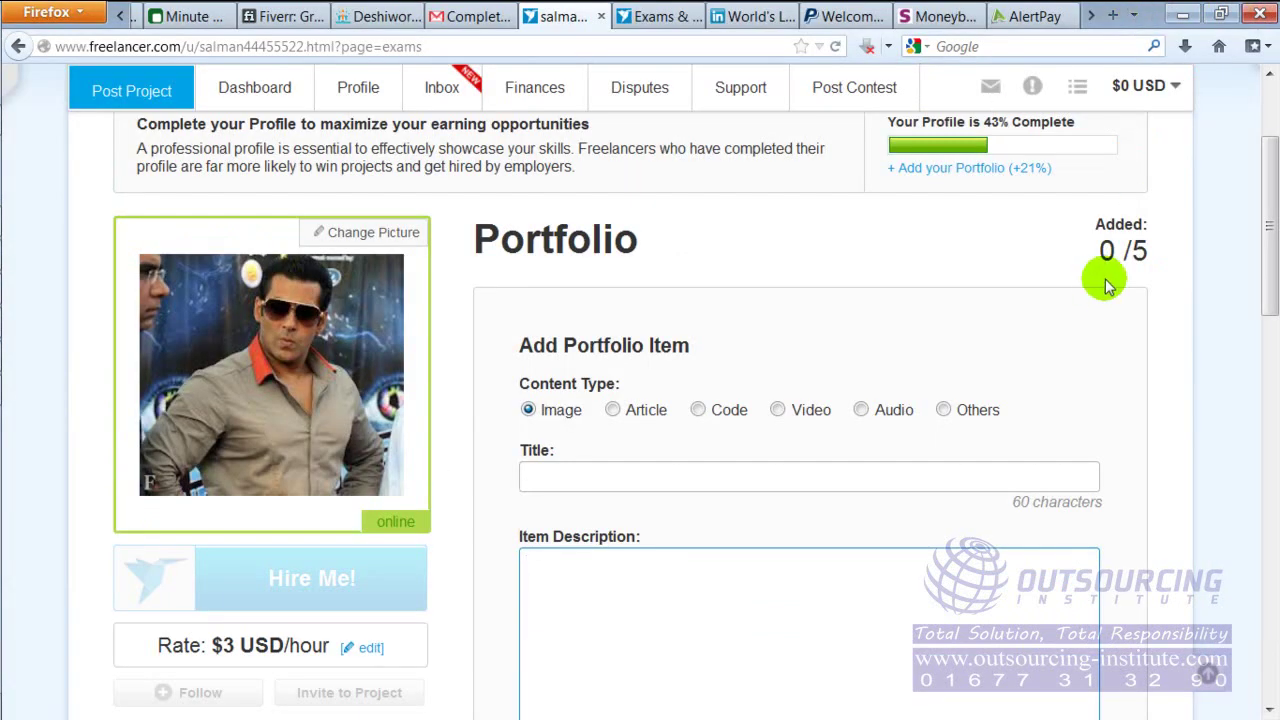
left_click_drag(1268, 190, 1268, 355)
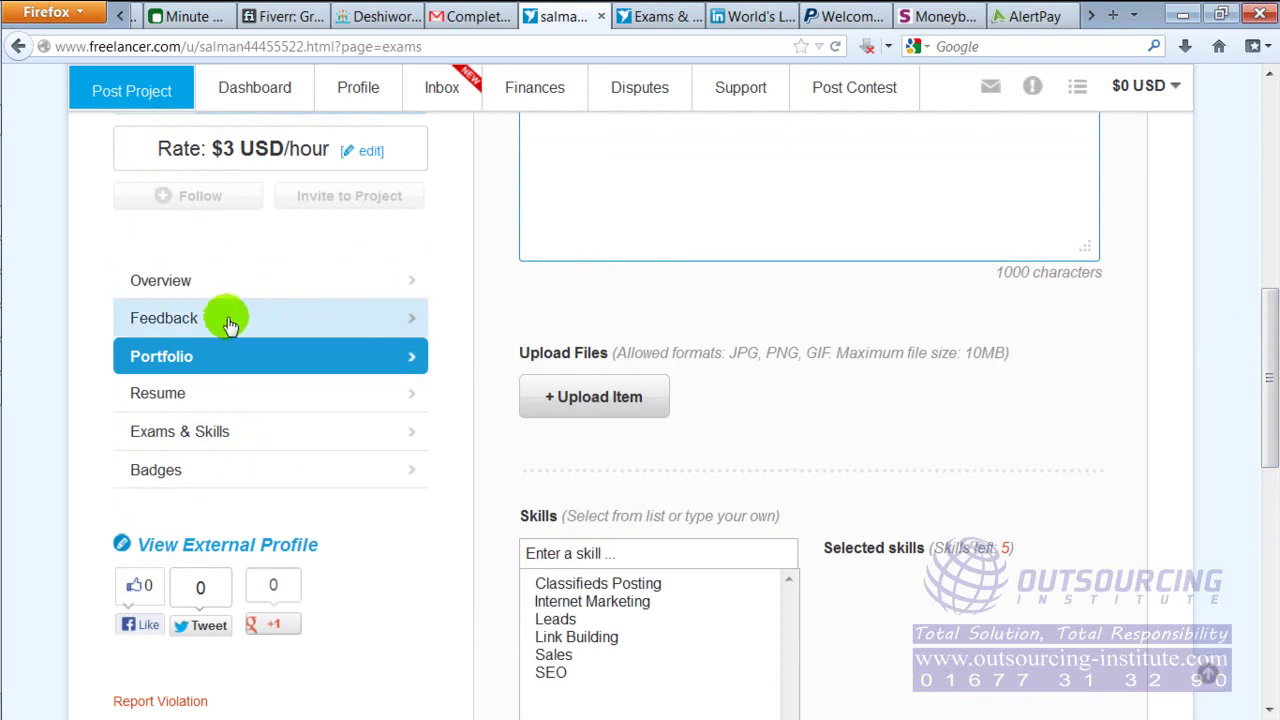
Start a blank Education entry in the profile Resume section, leaving Country unselected
left_click(163, 405)
left_click(163, 405)
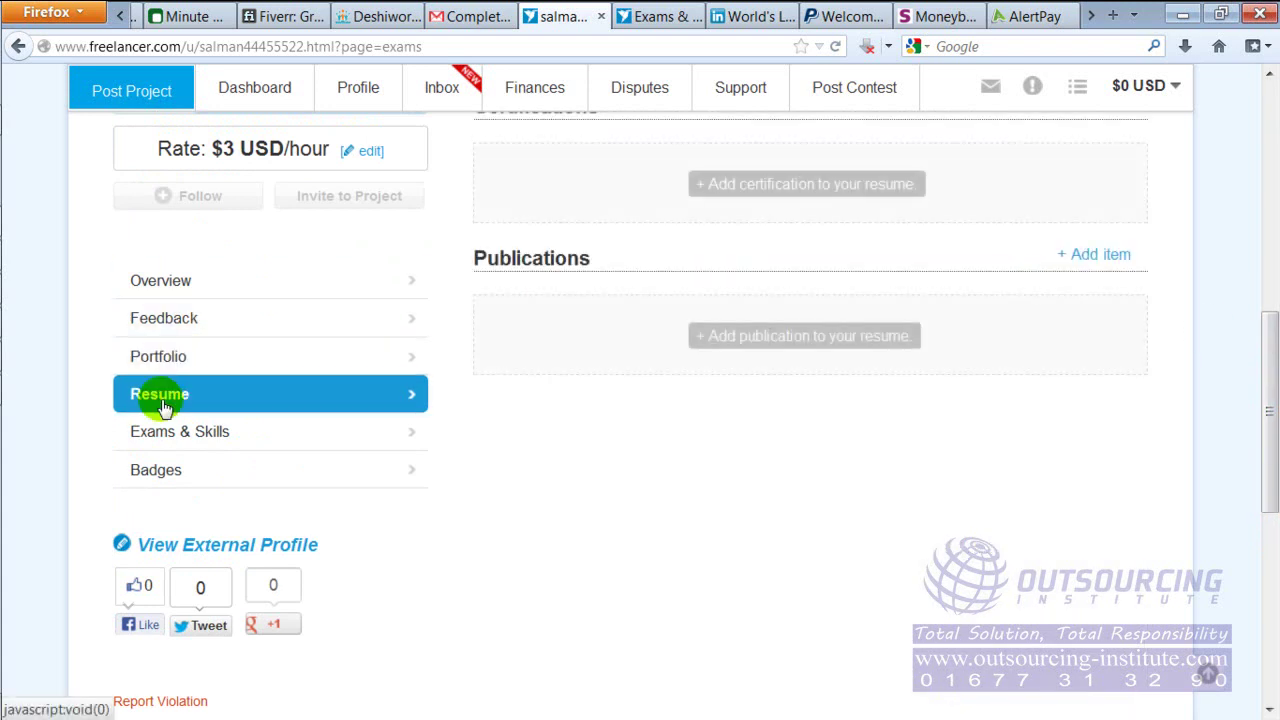
left_click_drag(1266, 354, 1277, 271)
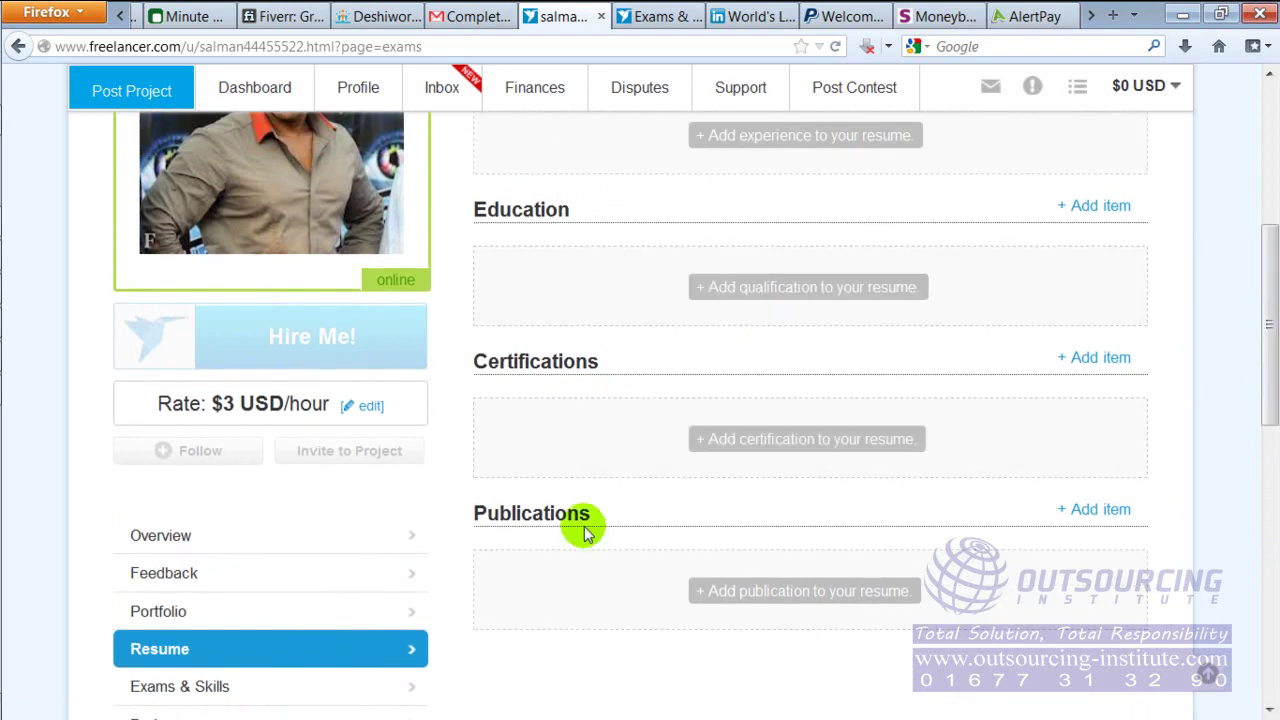
left_click_drag(1268, 310, 1270, 243)
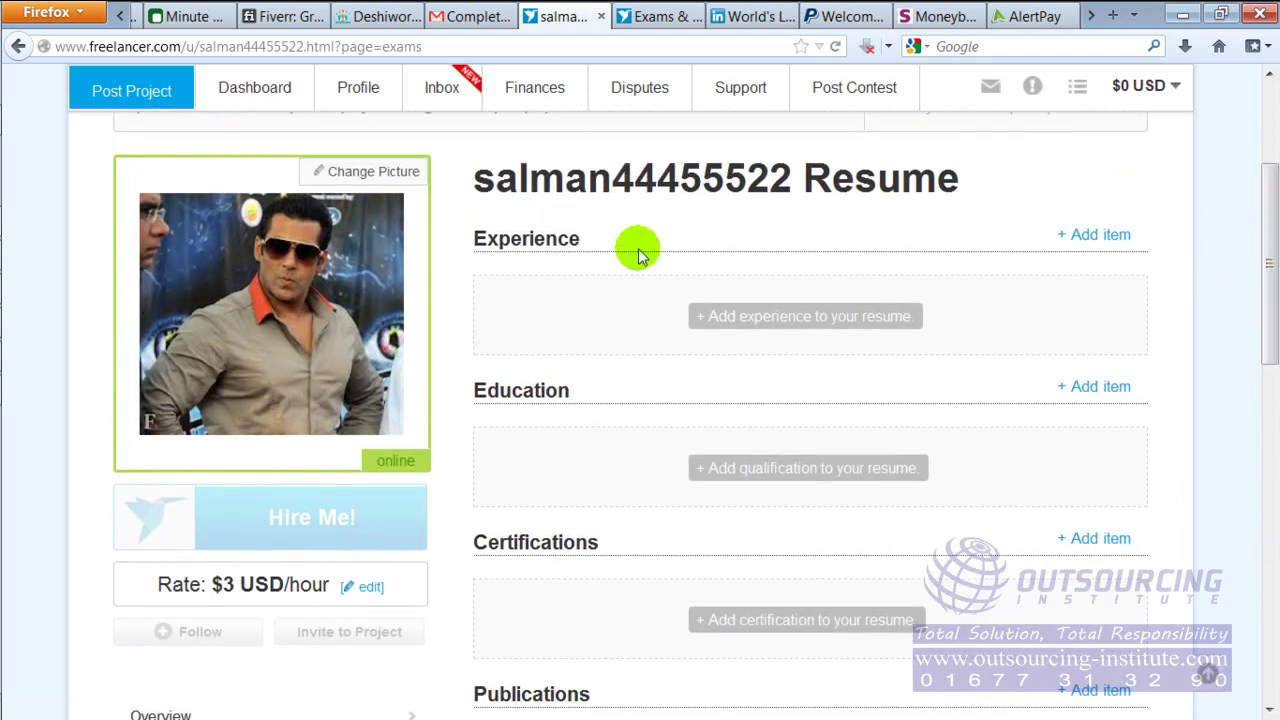
left_click_drag(1268, 235, 1268, 272)
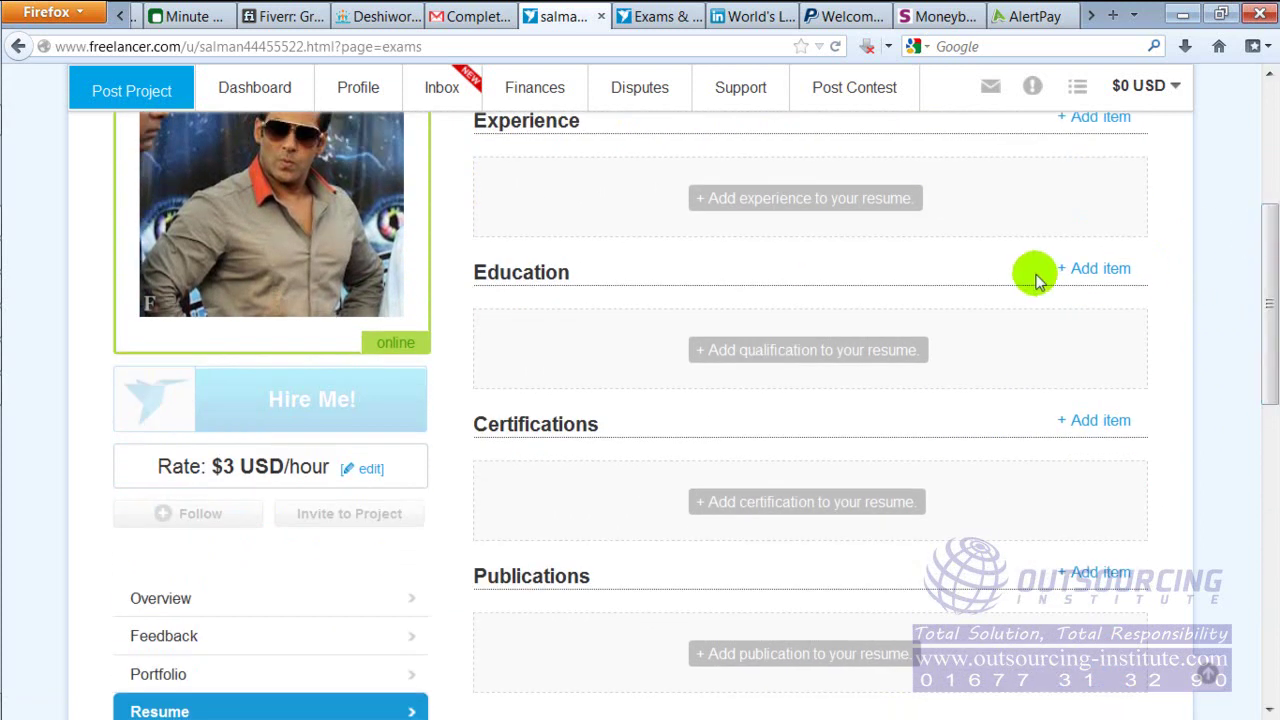
left_click(1113, 272)
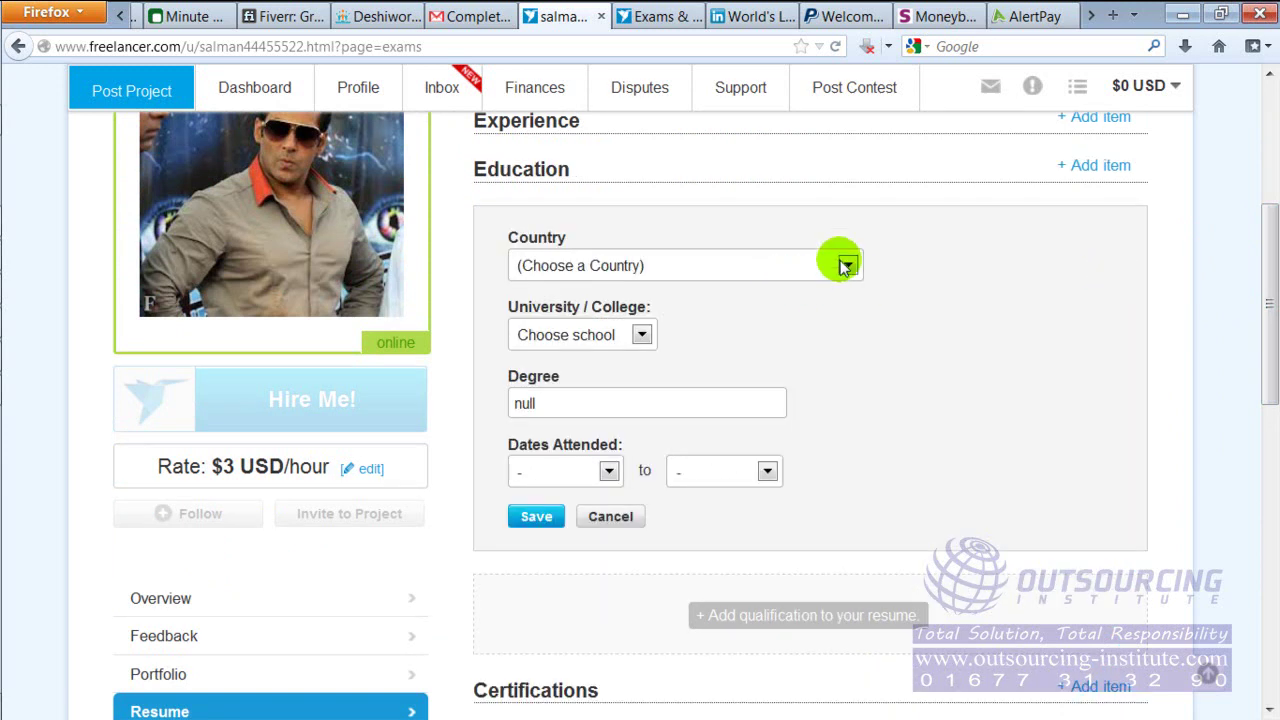
left_click(846, 267)
left_click(1008, 293)
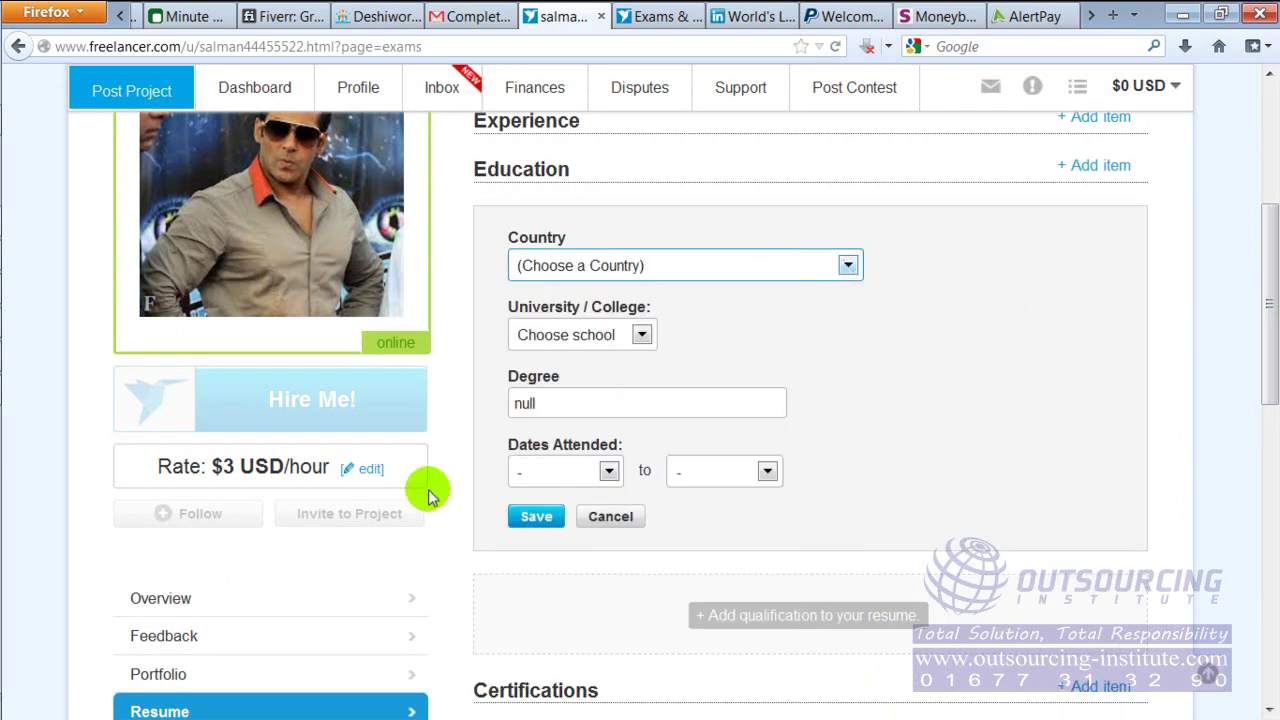
left_click_drag(1270, 272, 1270, 330)
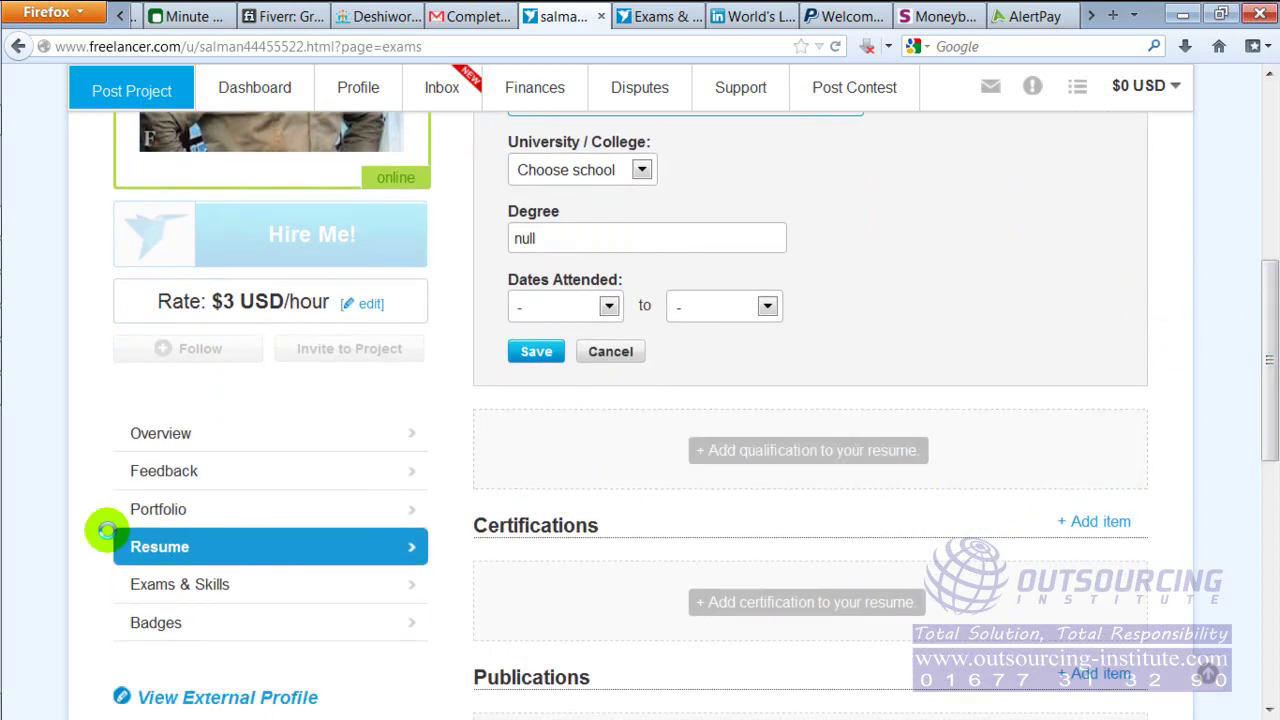
Bring the marketplace flow chart back up in Windows Photo Viewer
mouse_move(11, 371)
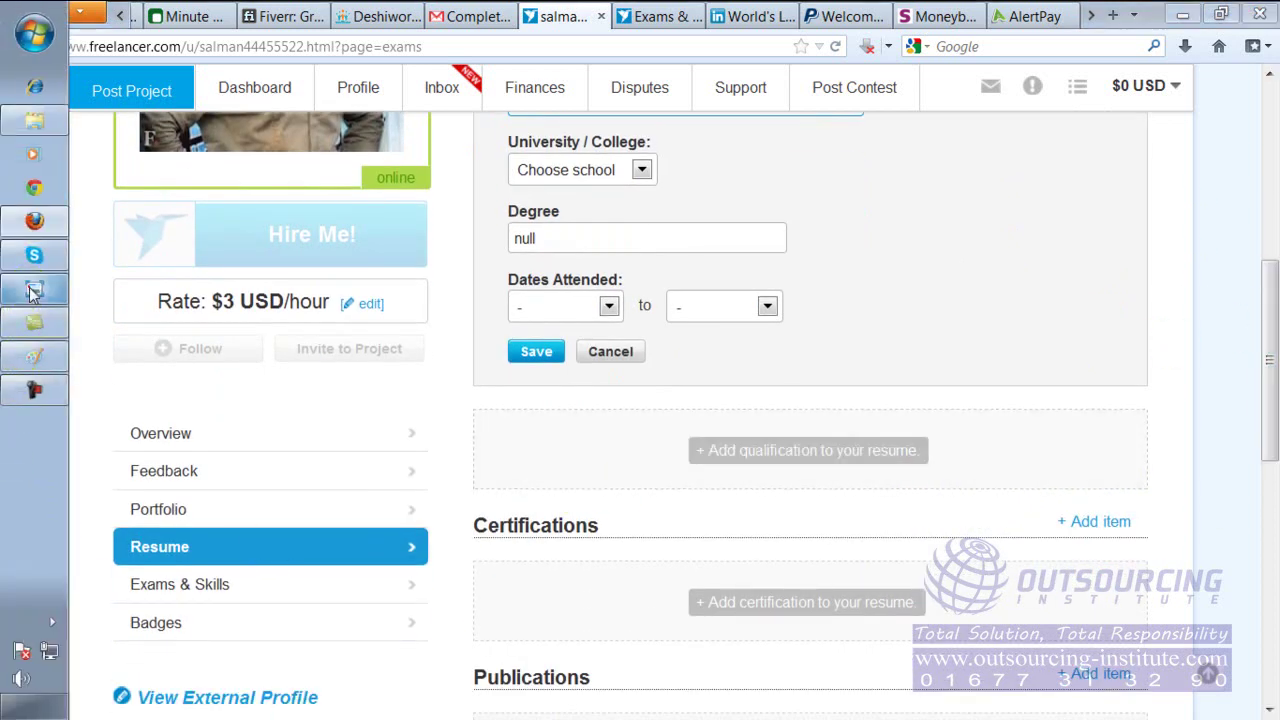
left_click(33, 291)
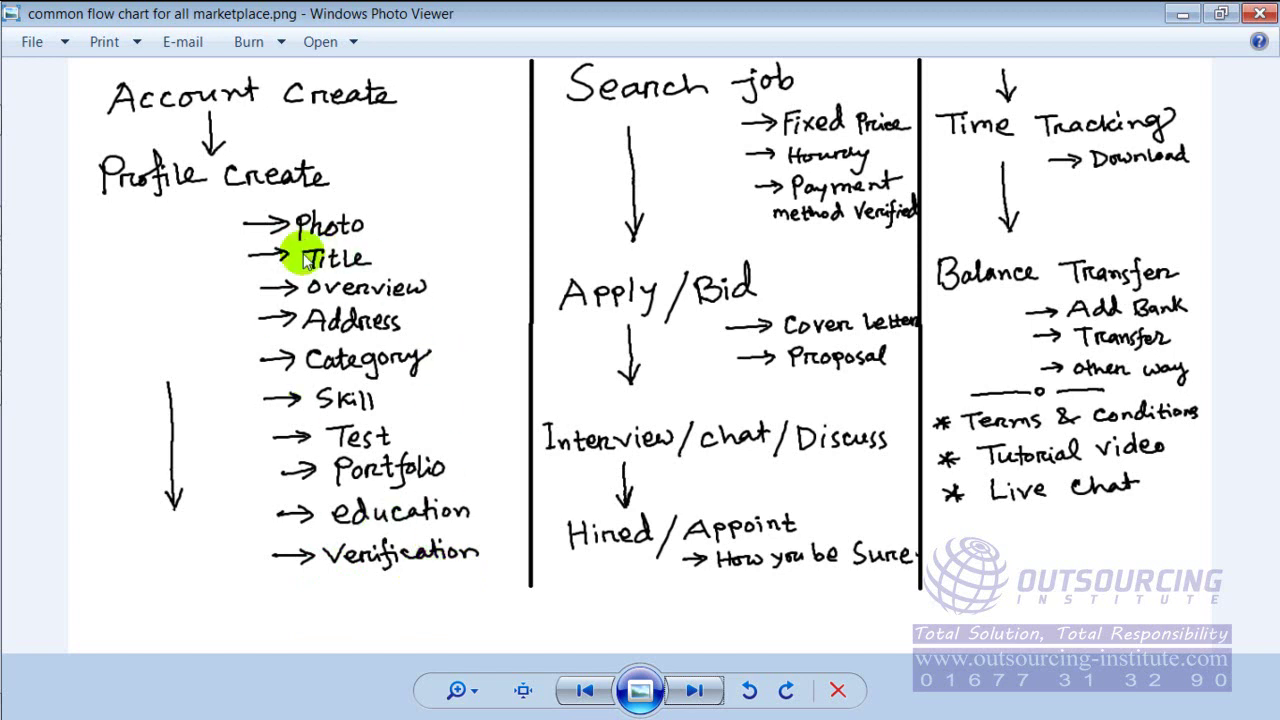
Return to Firefox and review the profile's Badges section, which has no Elite badges
mouse_move(30, 255)
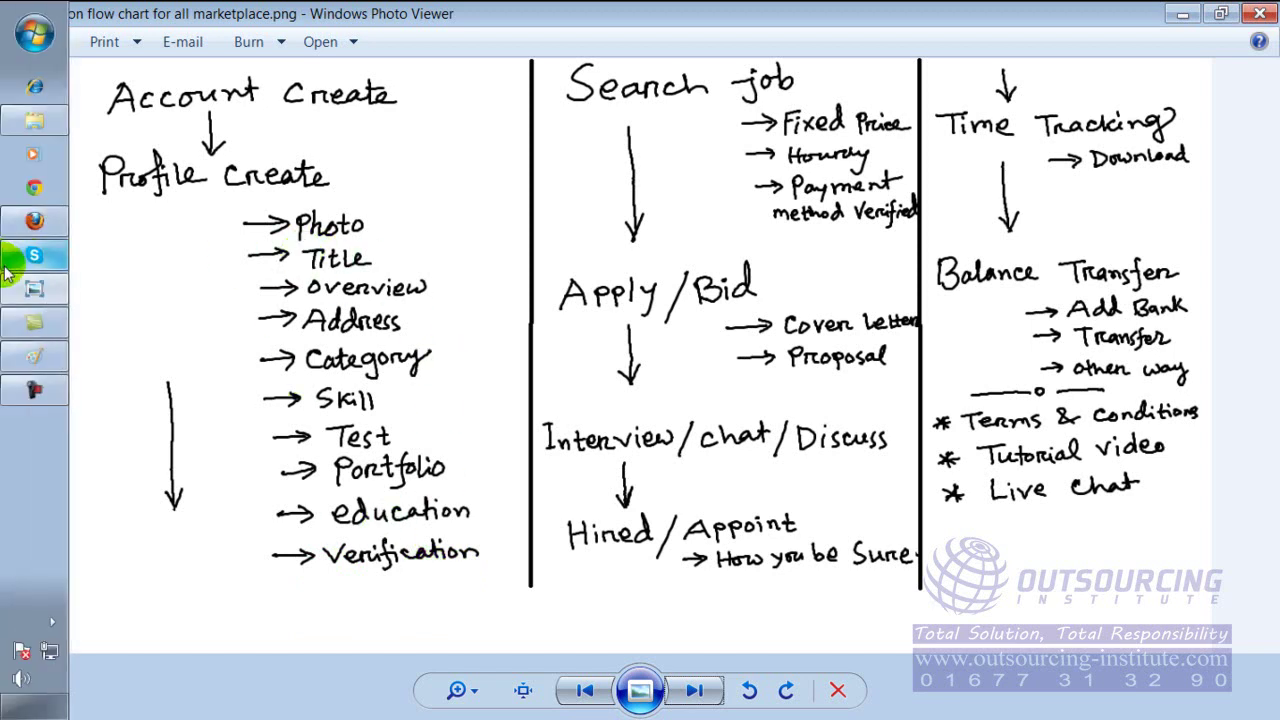
left_click(33, 224)
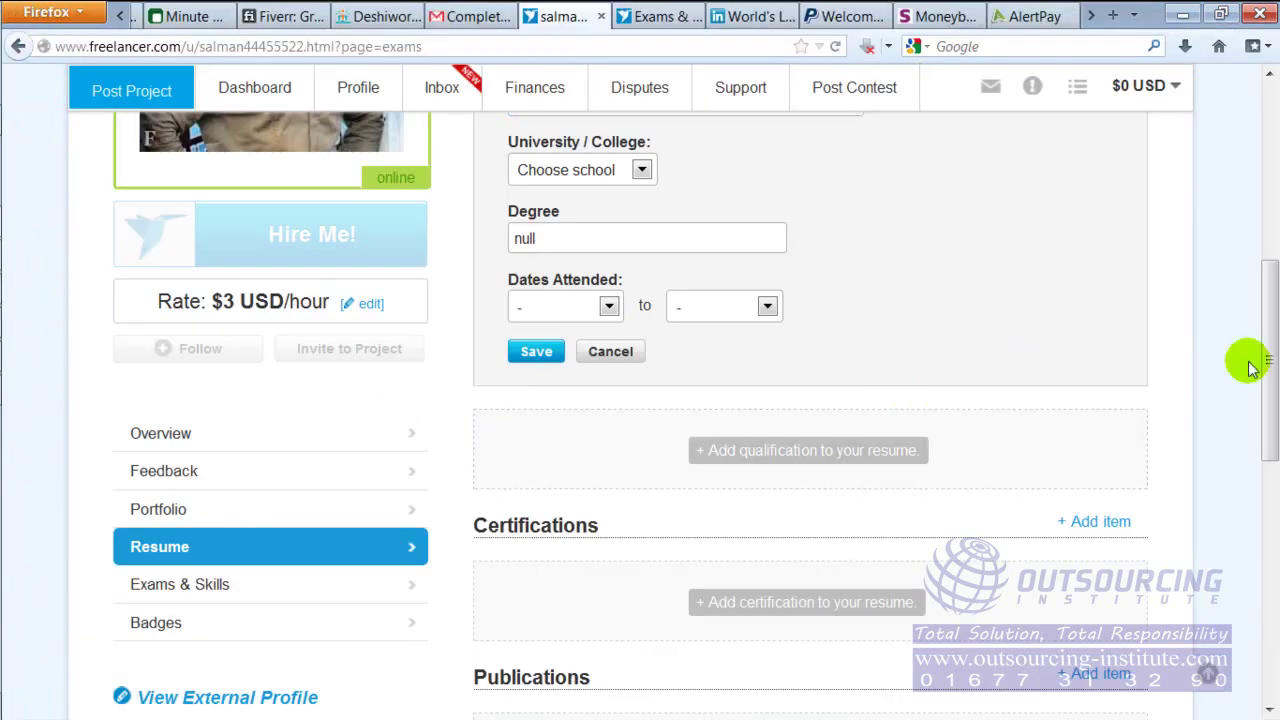
left_click(158, 636)
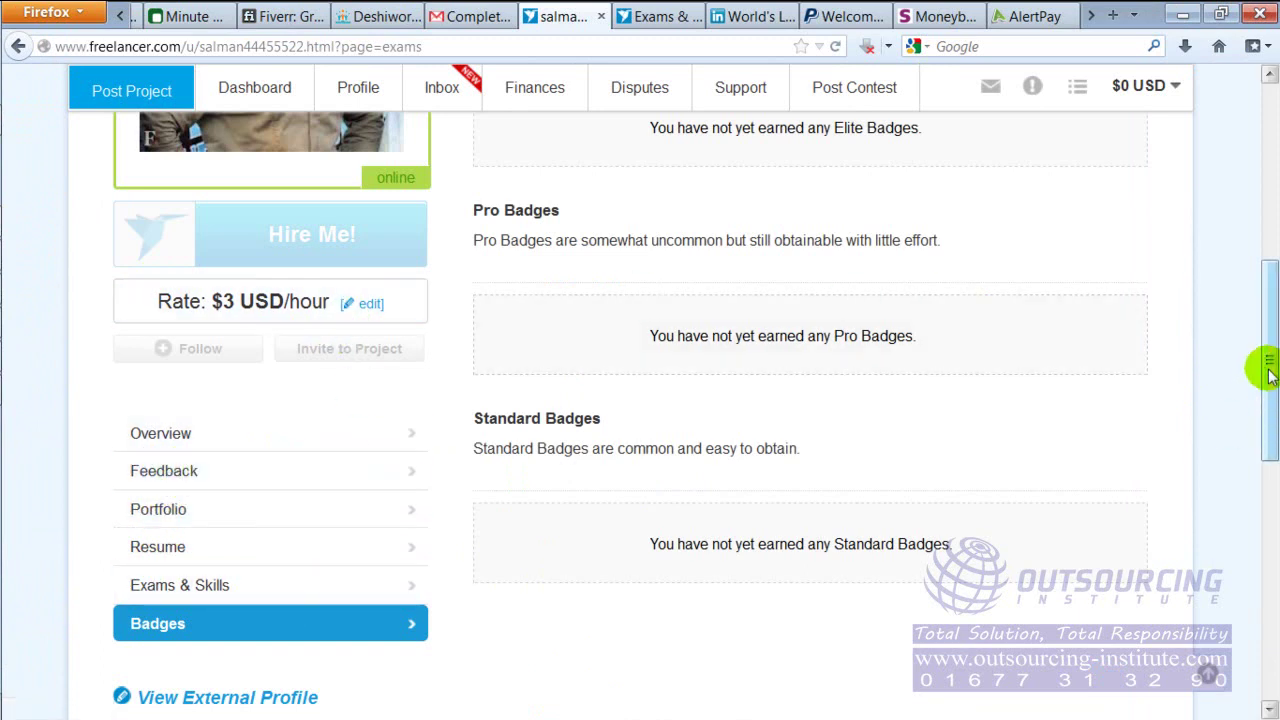
left_click_drag(1270, 370, 1271, 488)
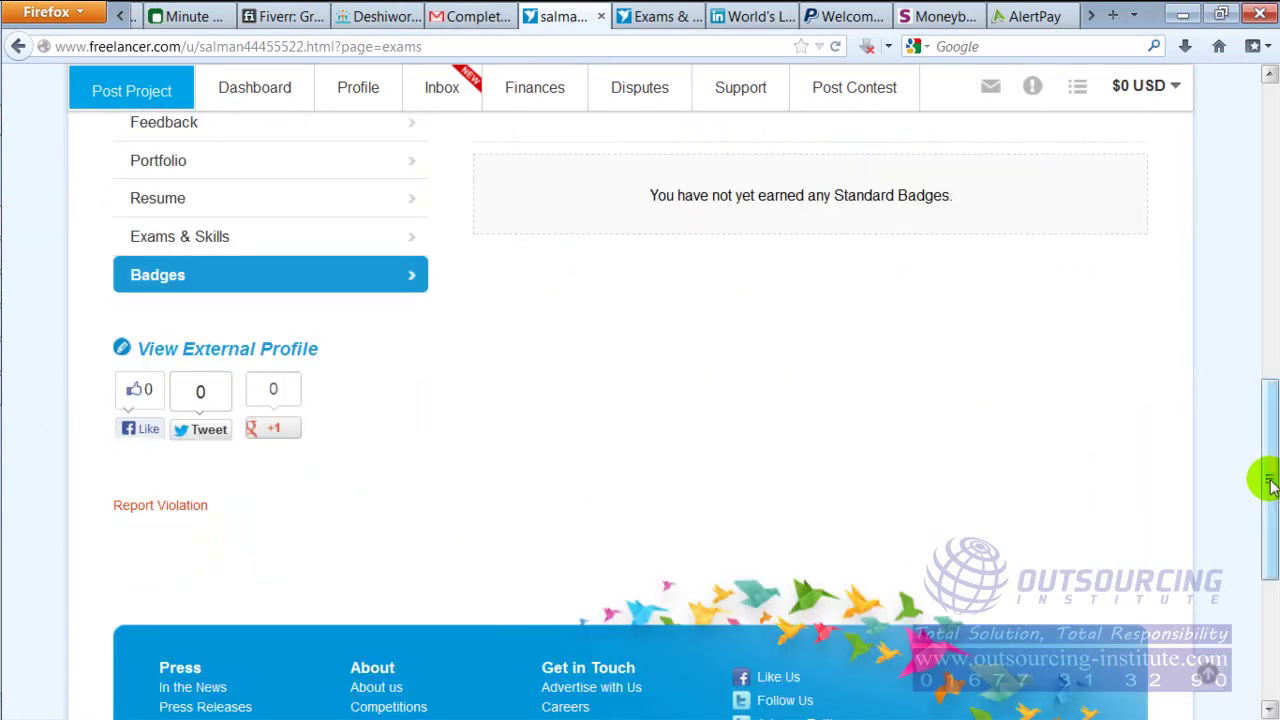
left_click_drag(1270, 455, 1268, 152)
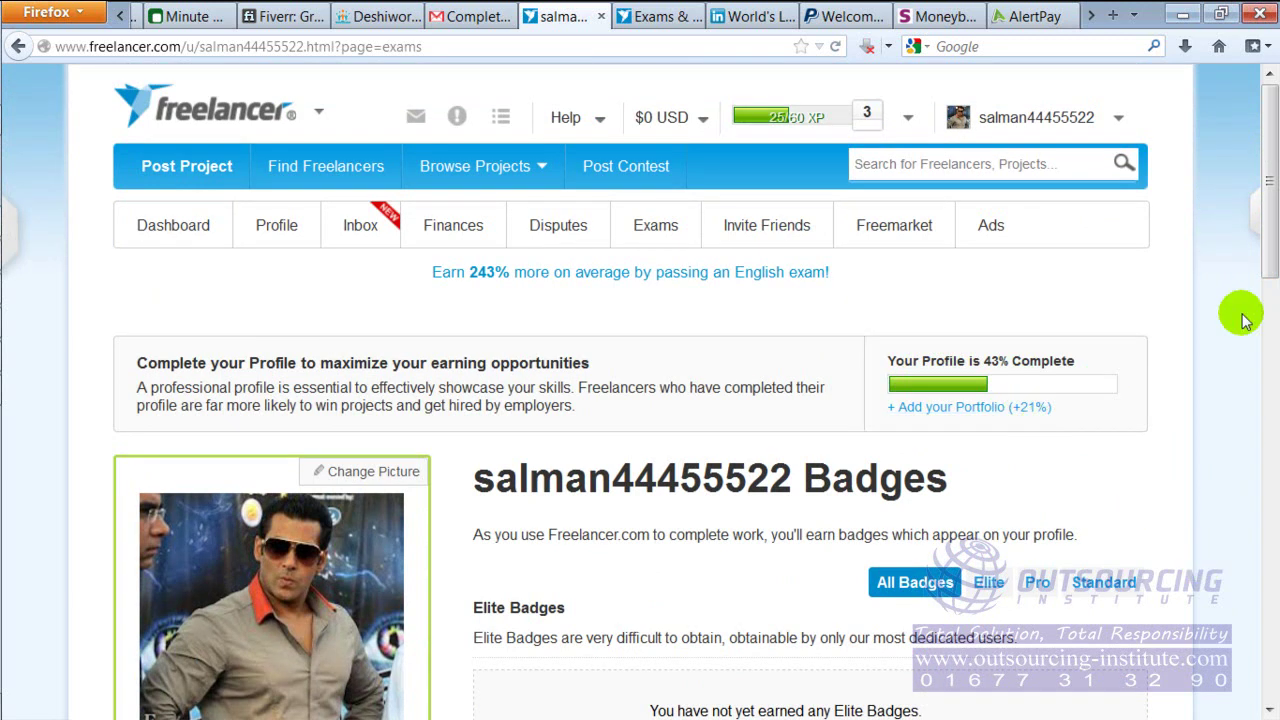
Check the marketplace flow chart in Photo Viewer, then switch back to the Freelancer page
left_click_drag(1268, 262, 1232, 170)
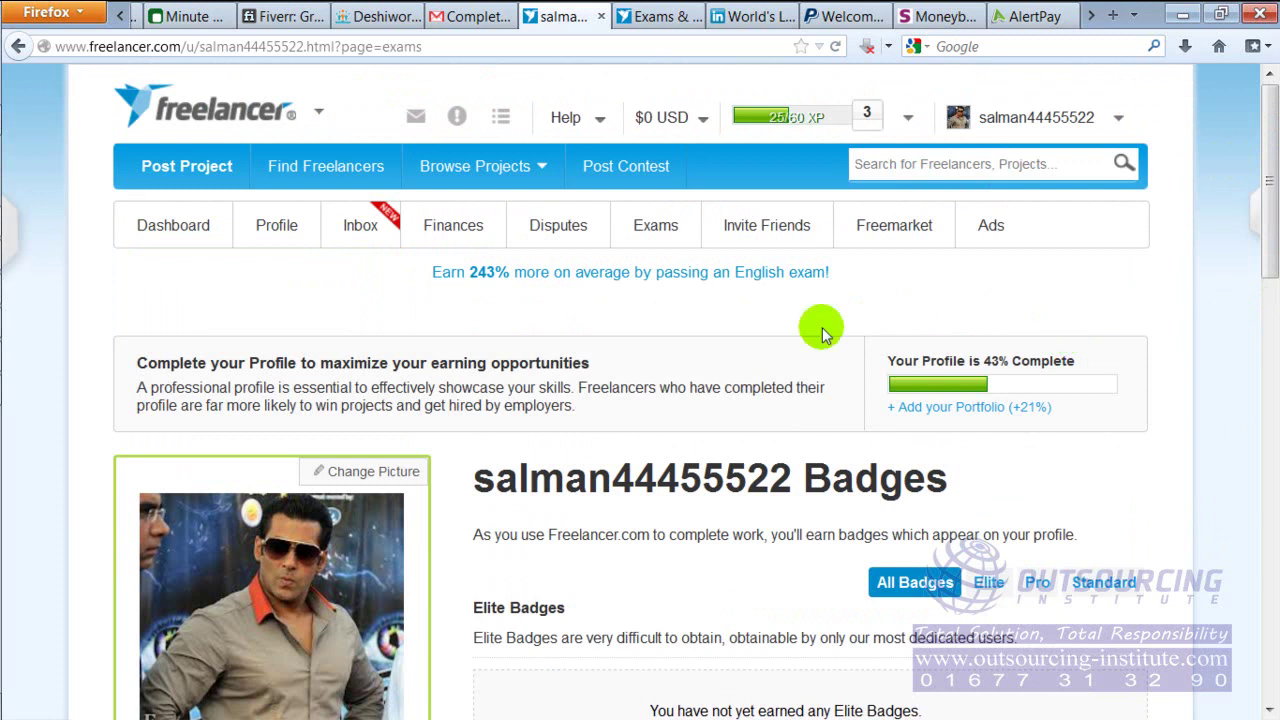
left_click(27, 289)
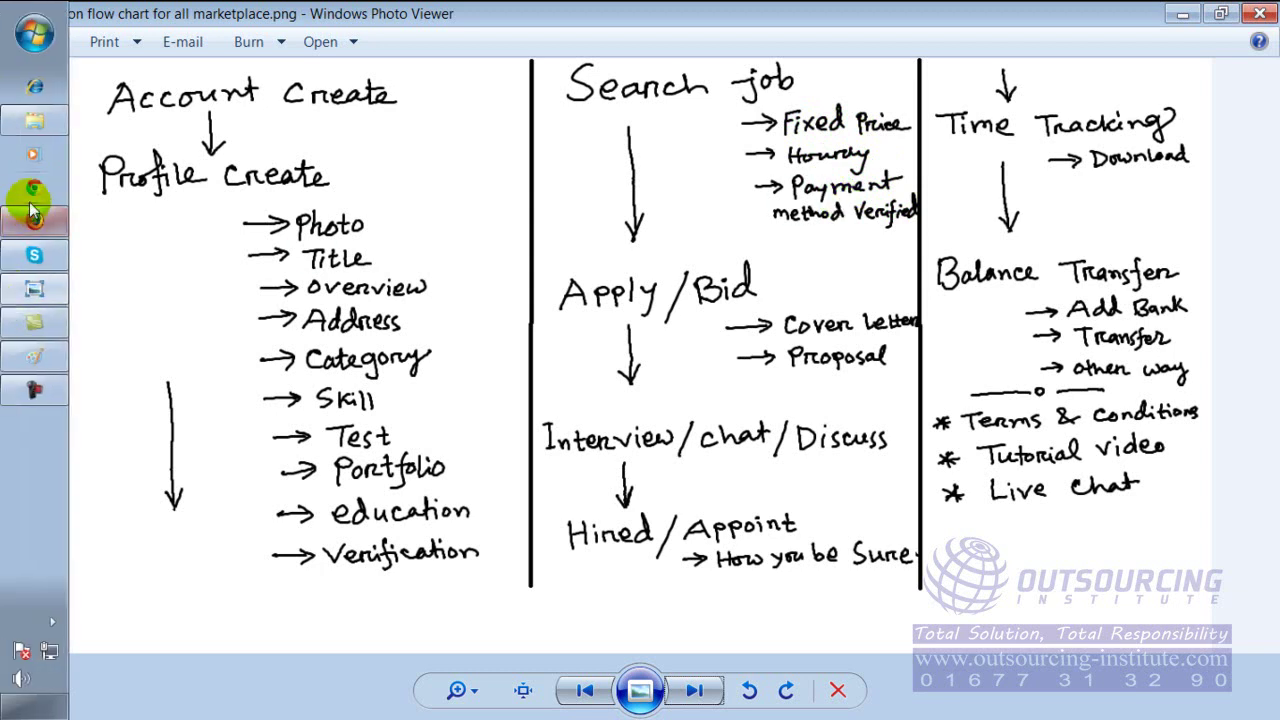
left_click(35, 222)
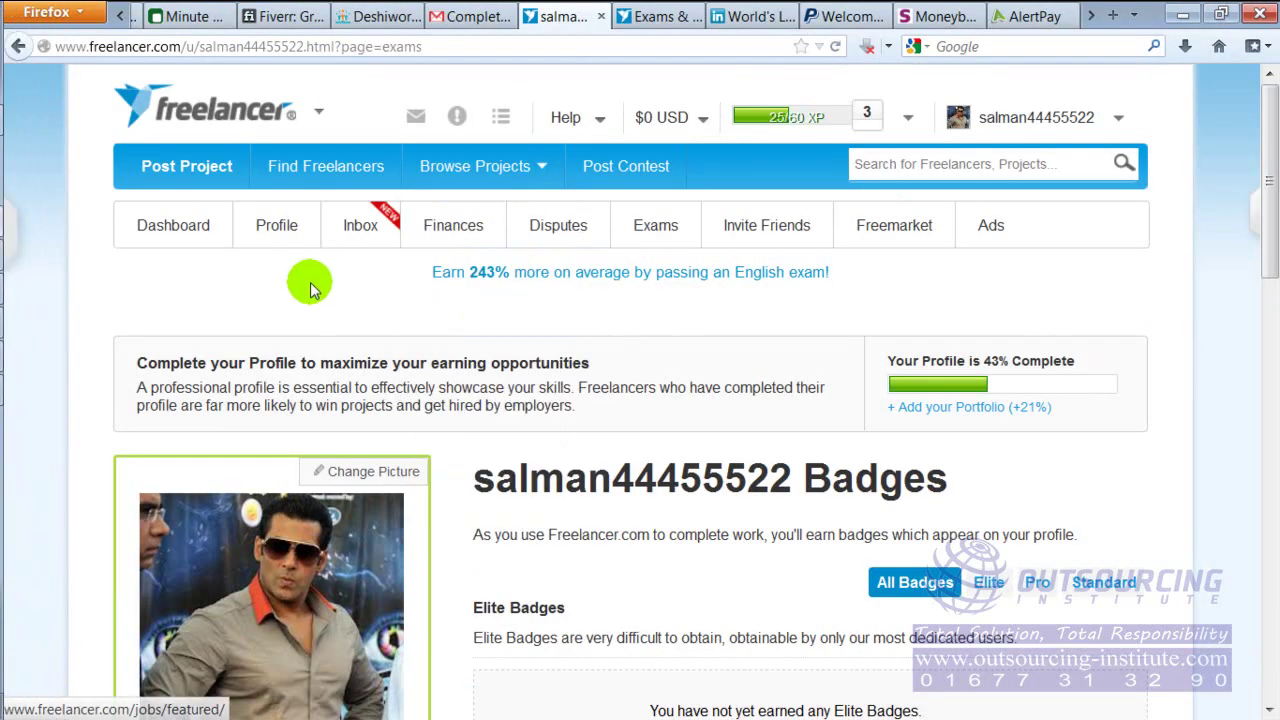
mouse_move(500, 177)
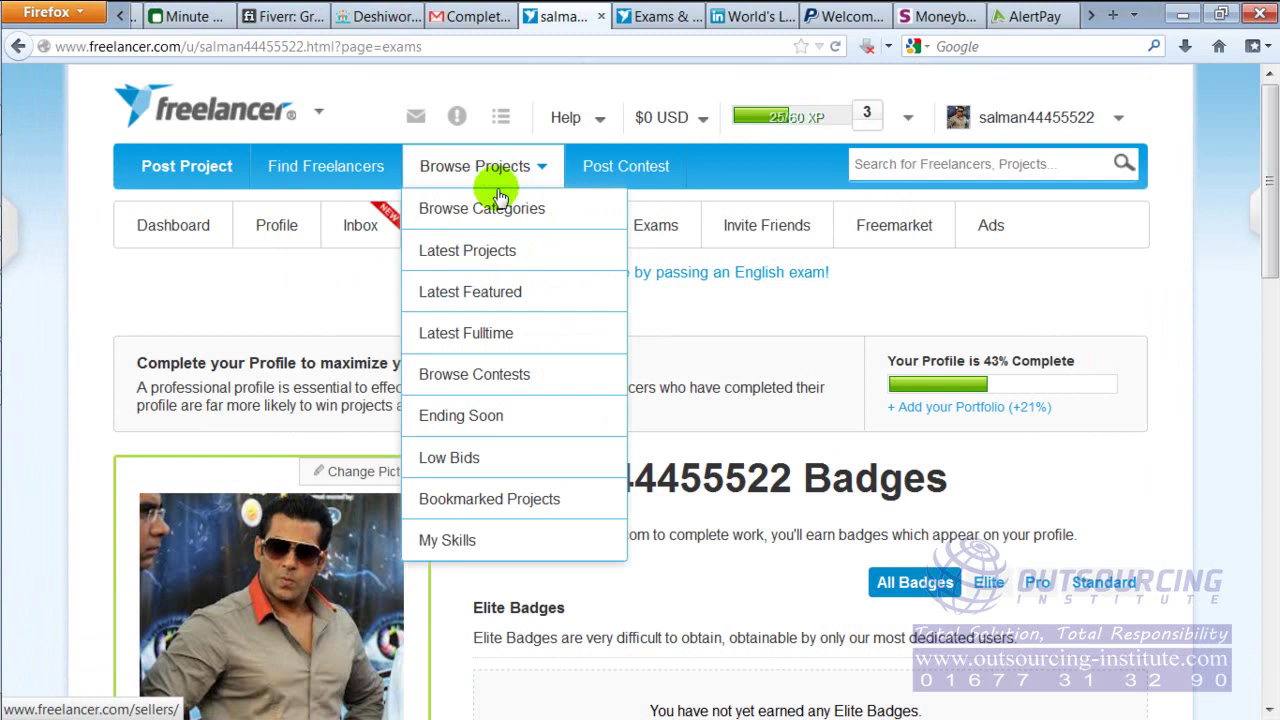
Browse project categories and scroll to SEO (429) and Link Building (284)
left_click(555, 214)
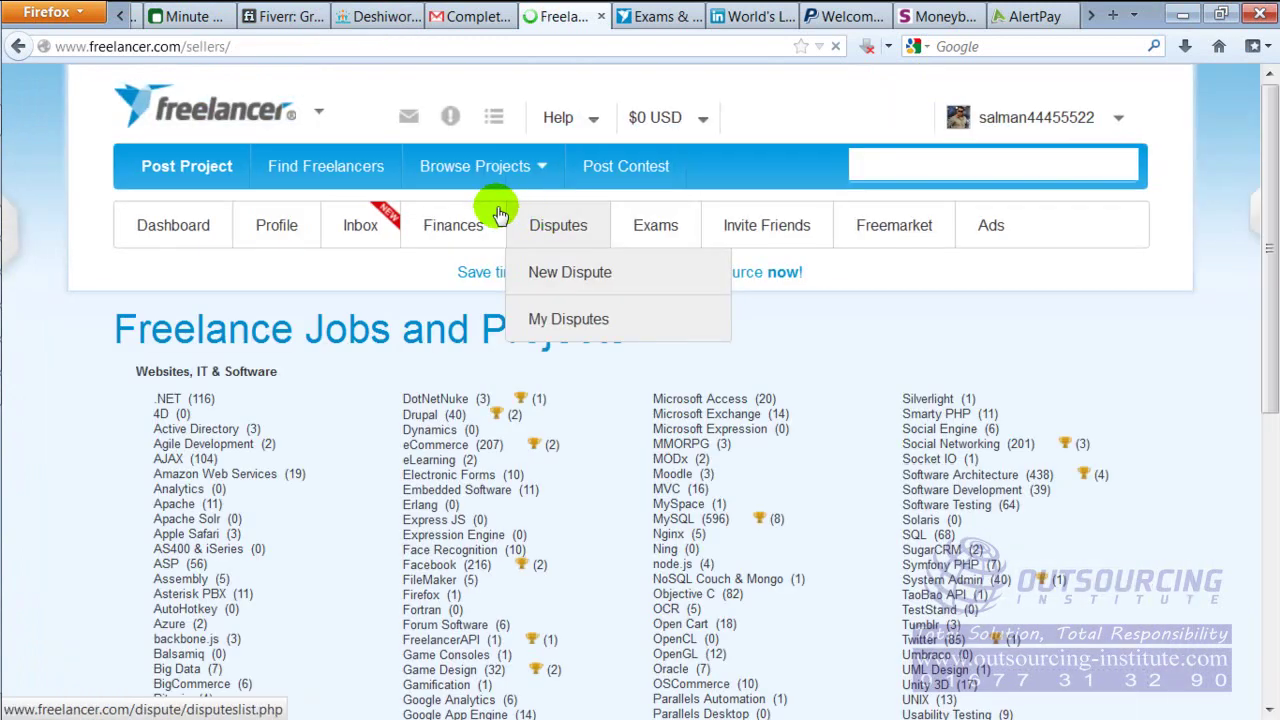
mouse_move(453, 225)
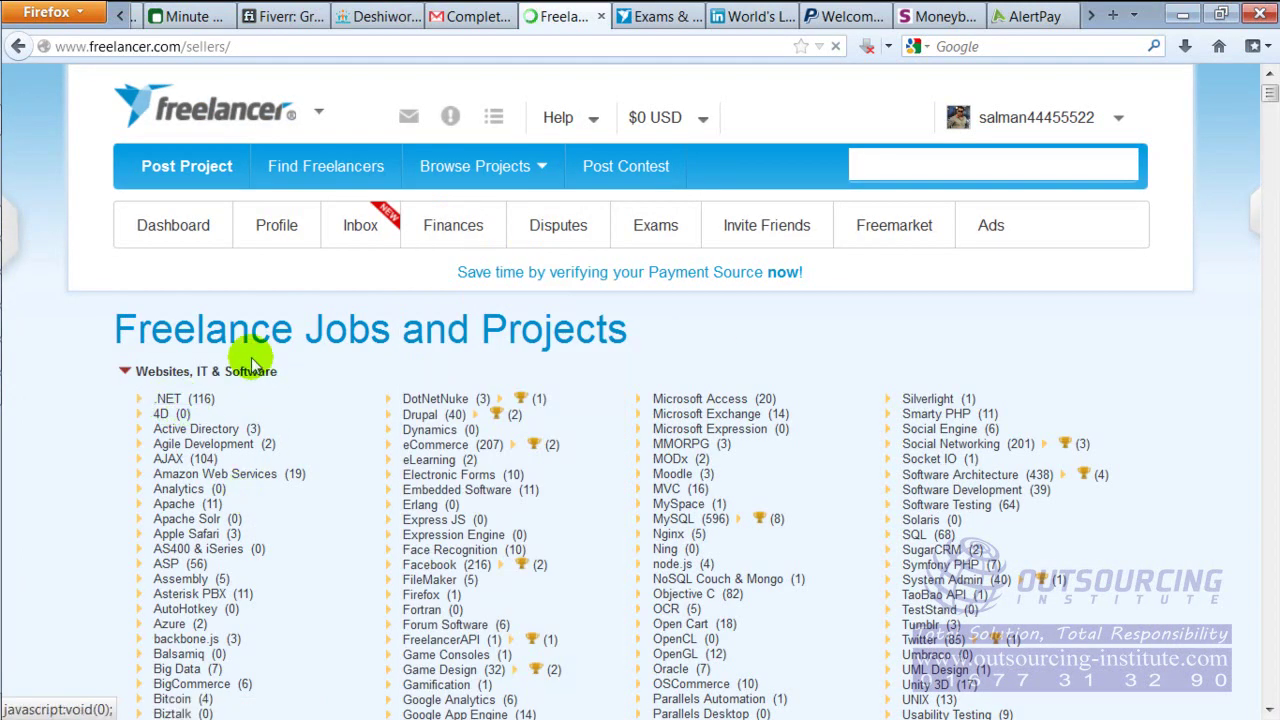
mouse_move(1268, 93)
left_mouse_down()
mouse_move(1270, 120)
mouse_move(1269, 104)
left_mouse_up()
scroll(1270, 120, "down", 3)
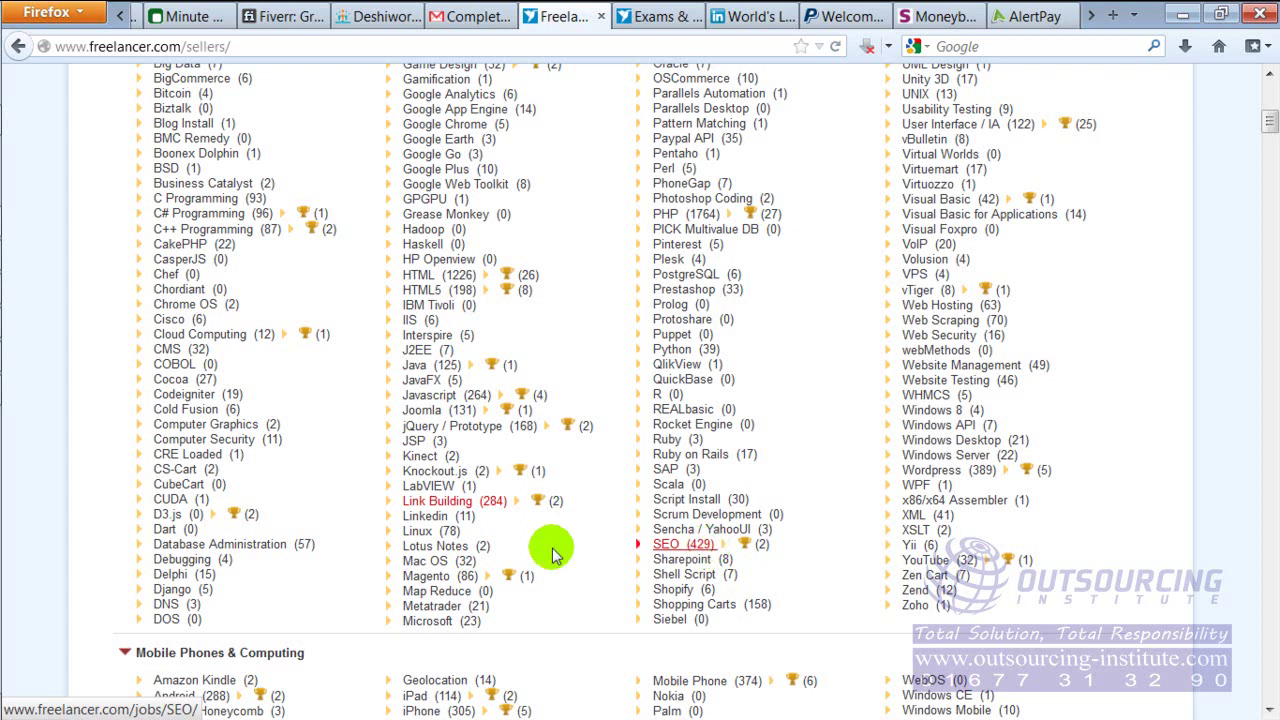
View the Link Building jobs page, selecting its intro text, then return to the categories list
left_click(453, 505)
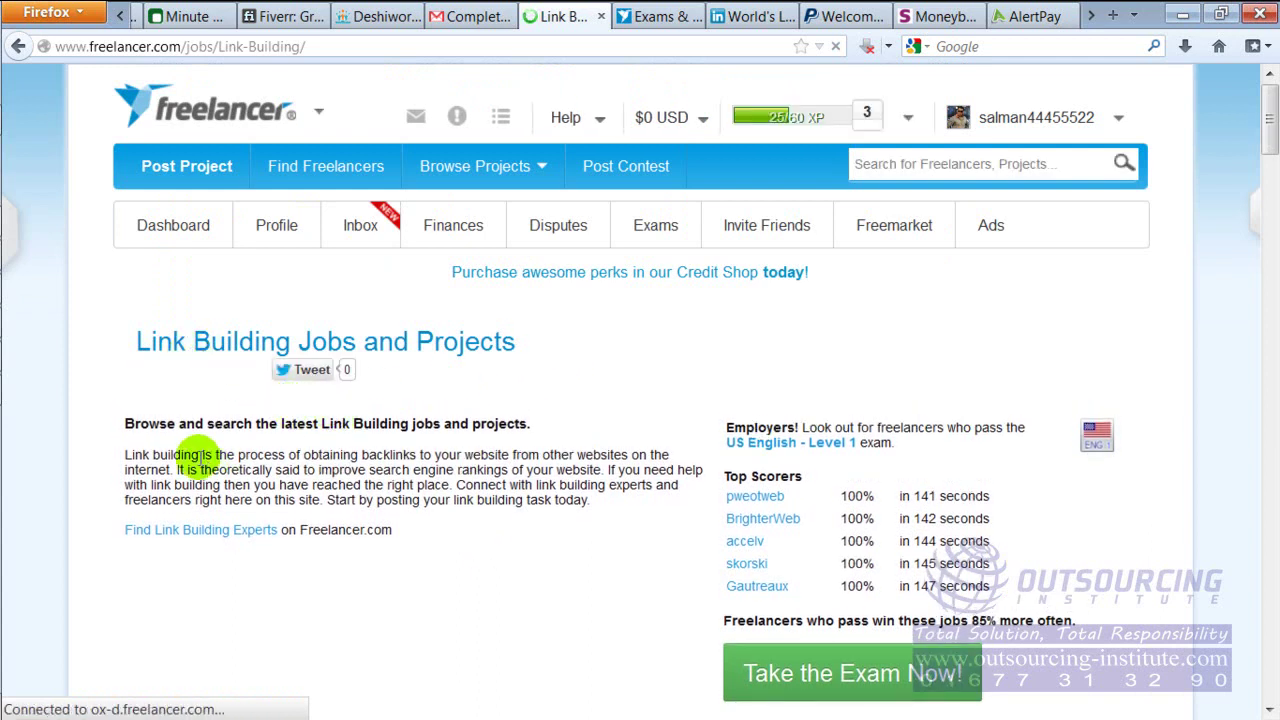
left_click_drag(133, 421, 629, 506)
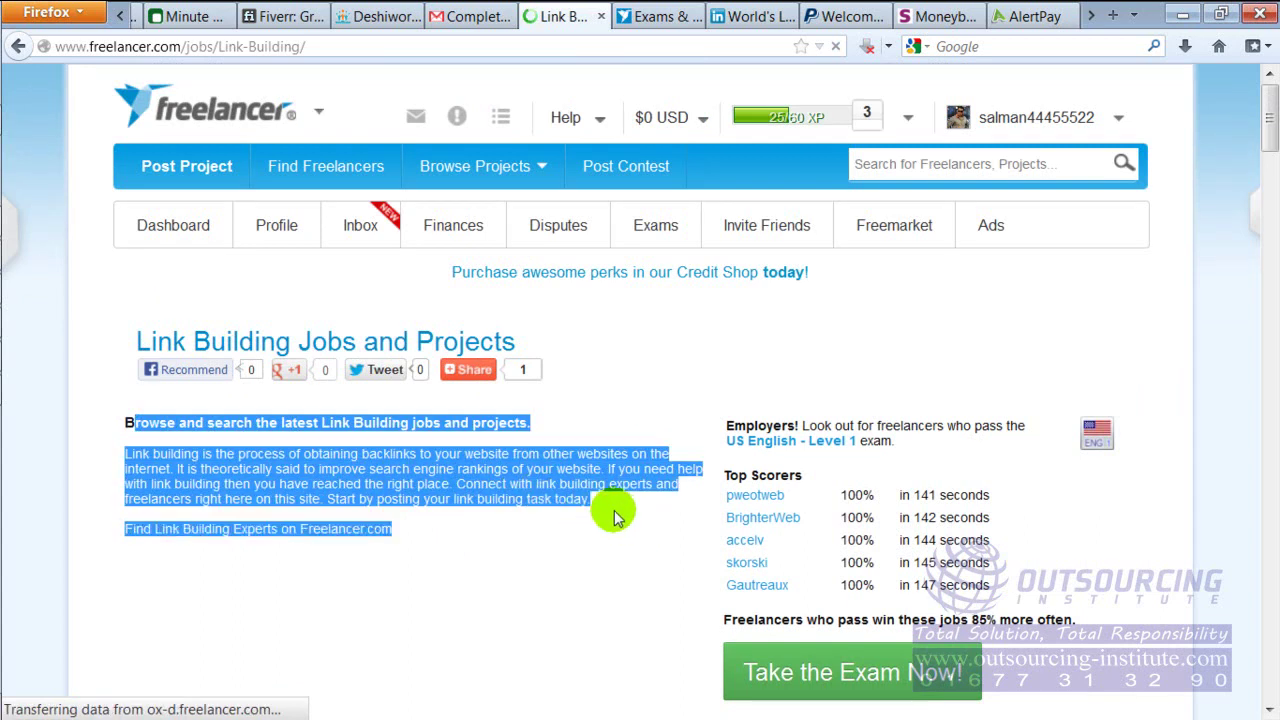
mouse_move(1267, 143)
left_mouse_down()
mouse_move(1270, 195)
mouse_move(1268, 125)
left_mouse_up()
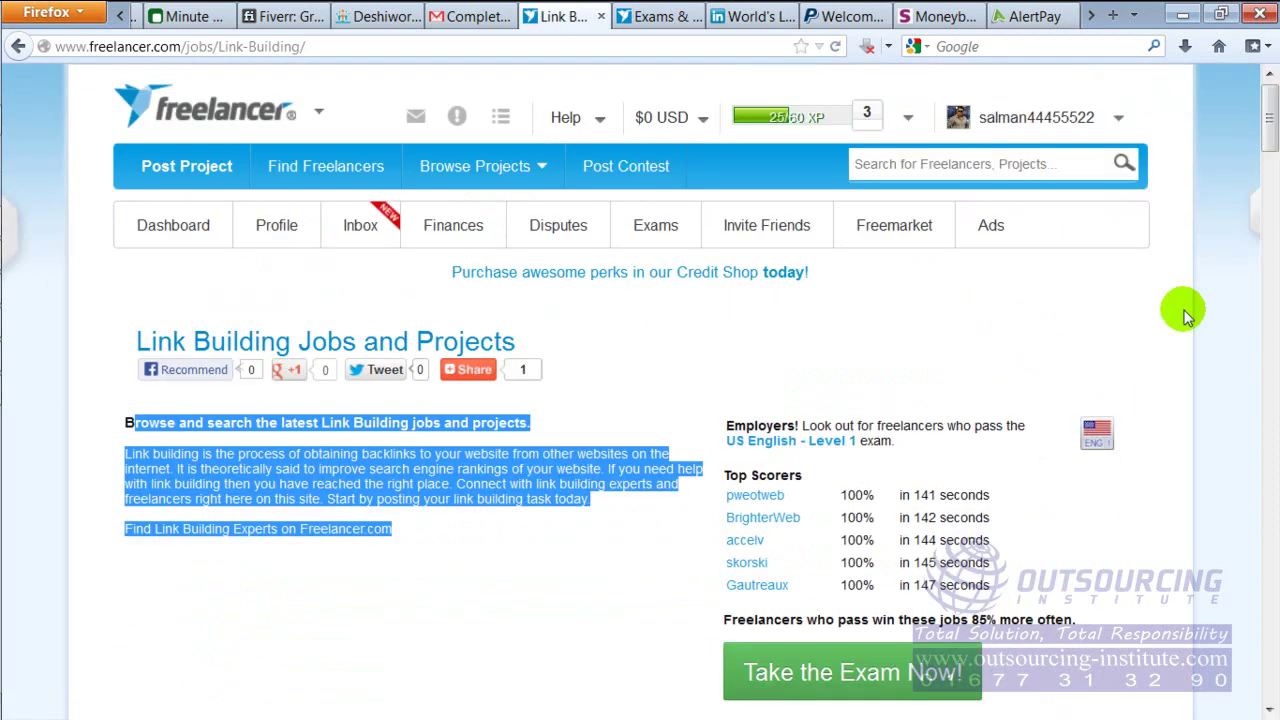
left_click(20, 47)
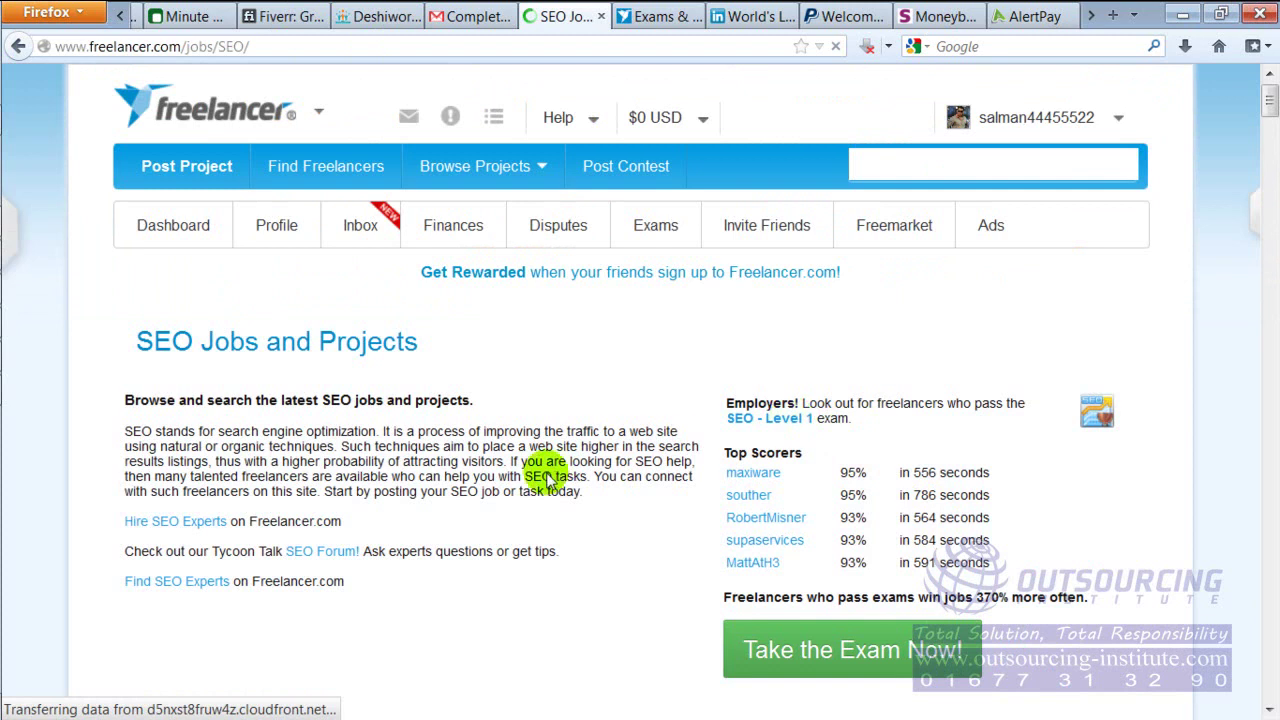
Review the SEO page's description, 95% and 93% top scores and project listings
left_click_drag(133, 423, 553, 538)
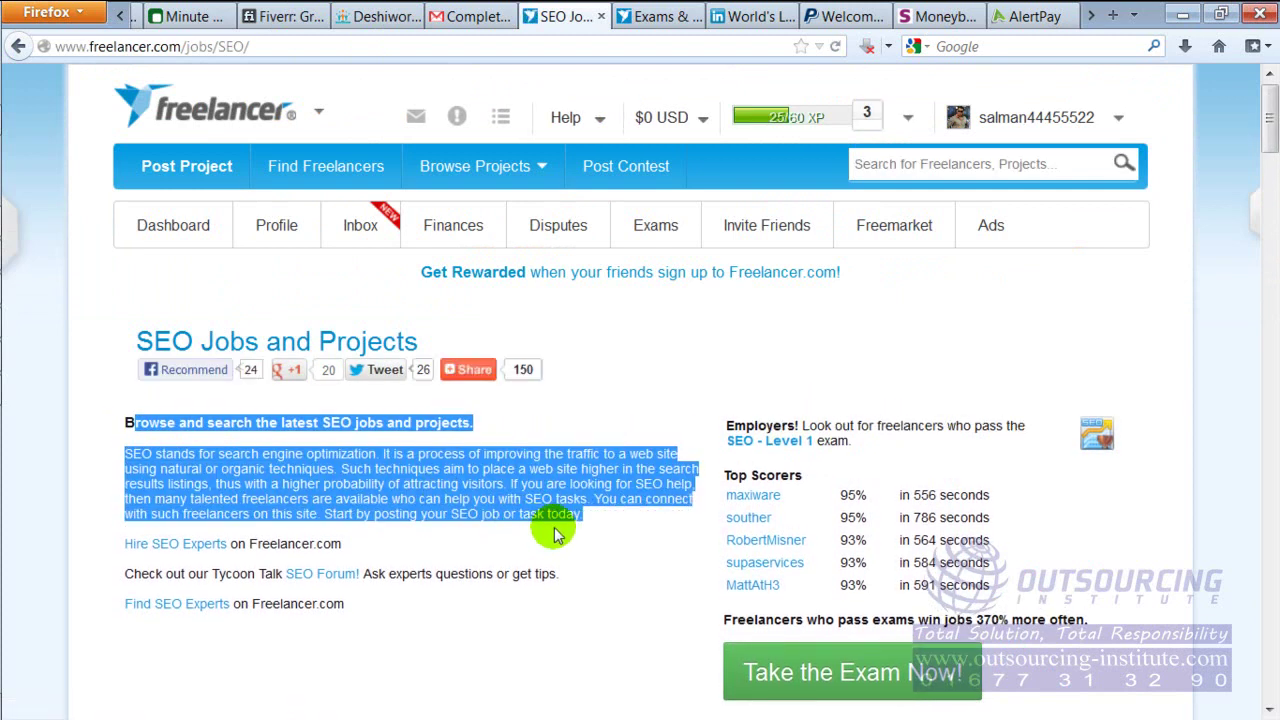
left_click_drag(1274, 143, 1272, 180)
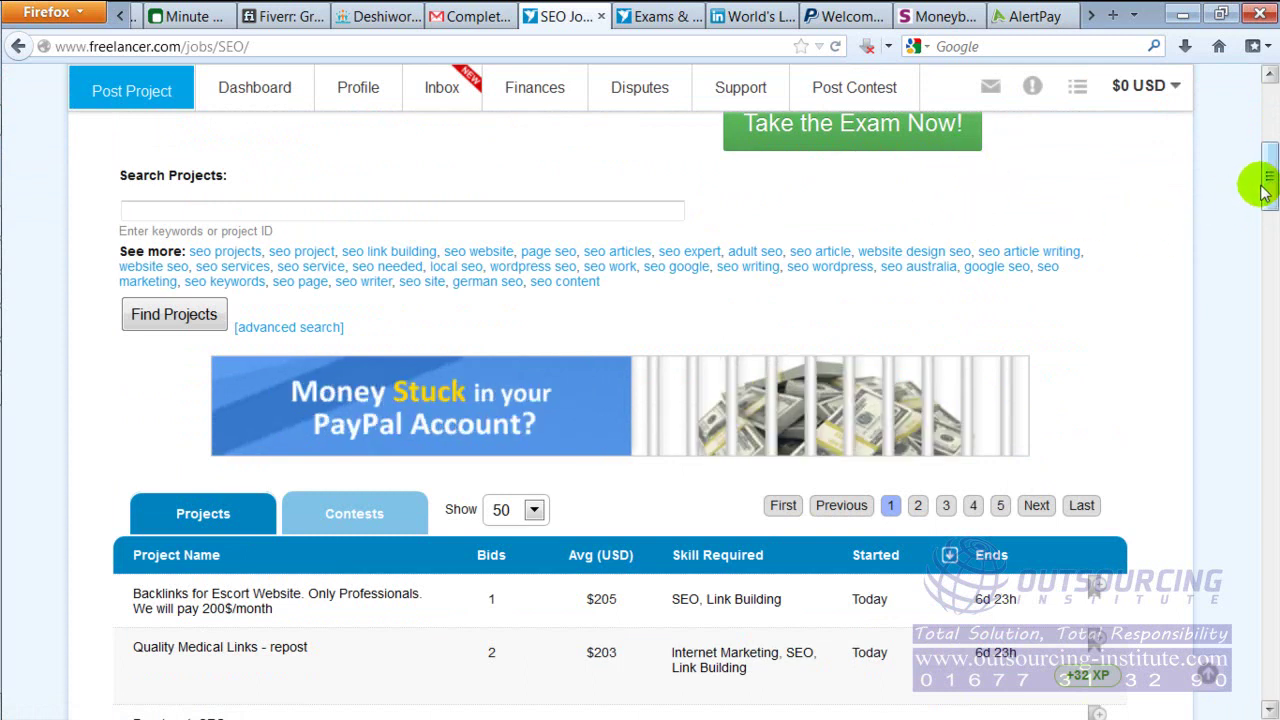
left_click_drag(1266, 188, 1268, 128)
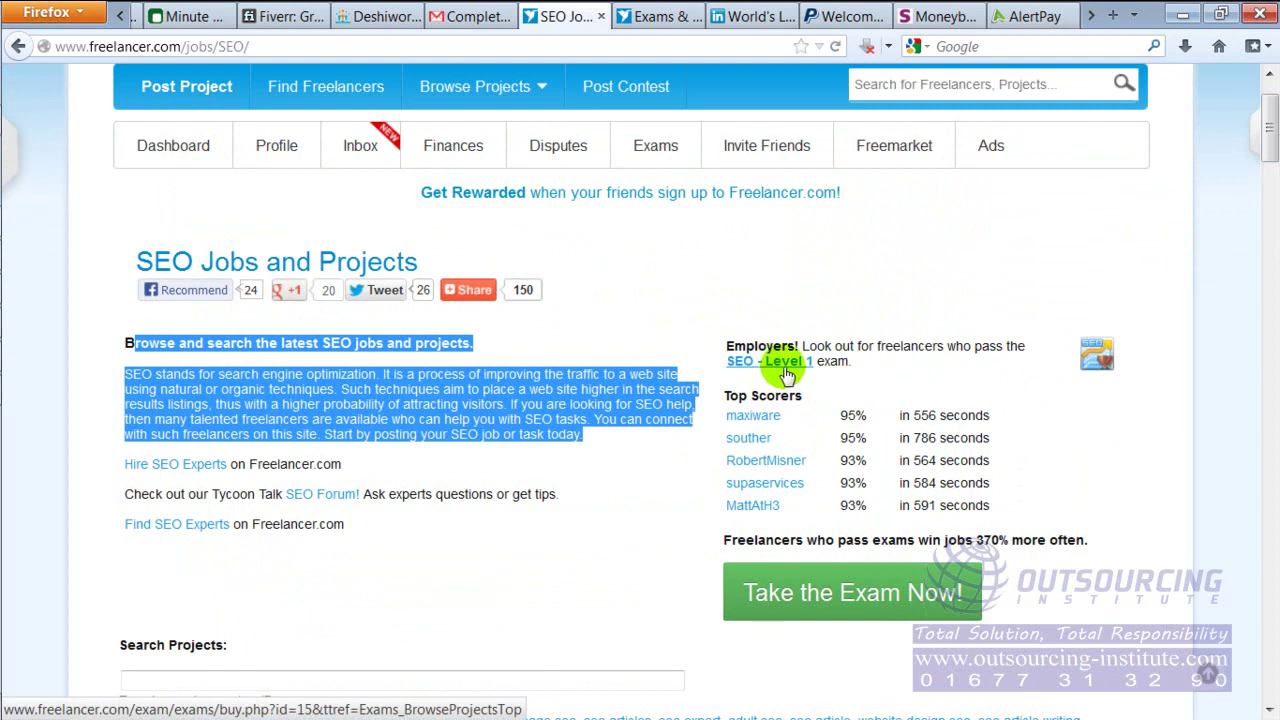
left_click(603, 530)
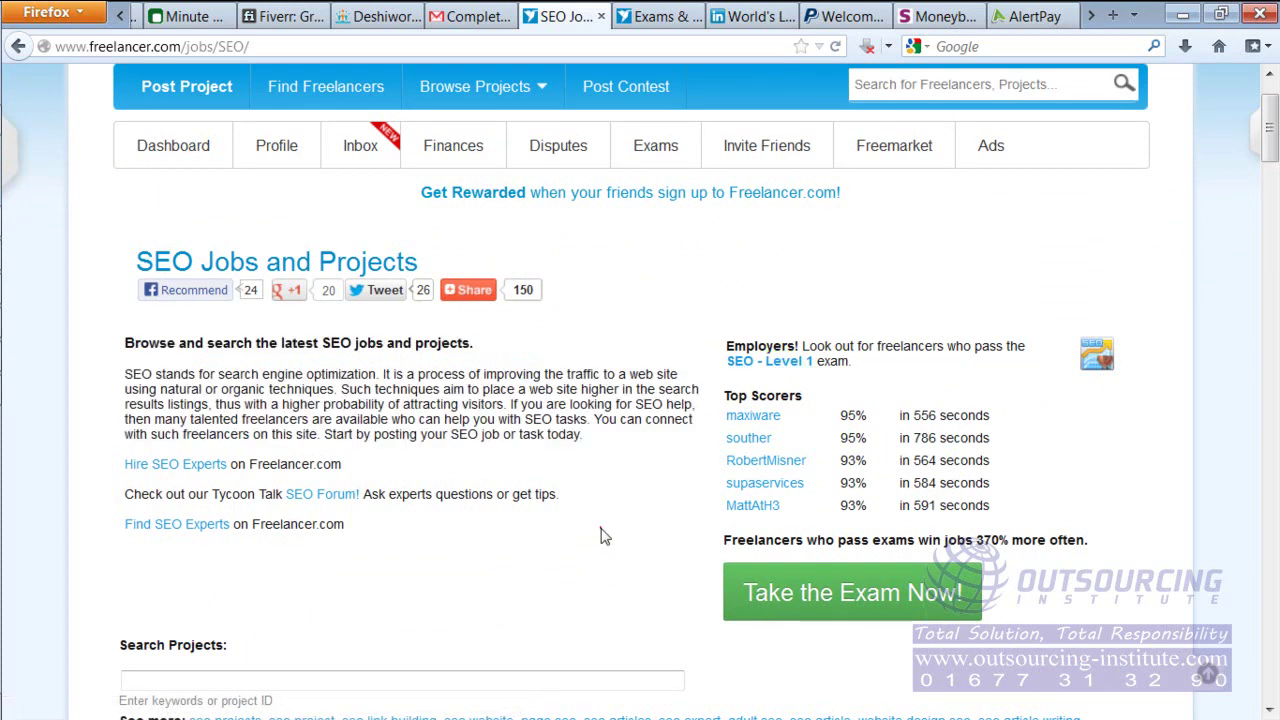
left_click_drag(1262, 135, 1258, 200)
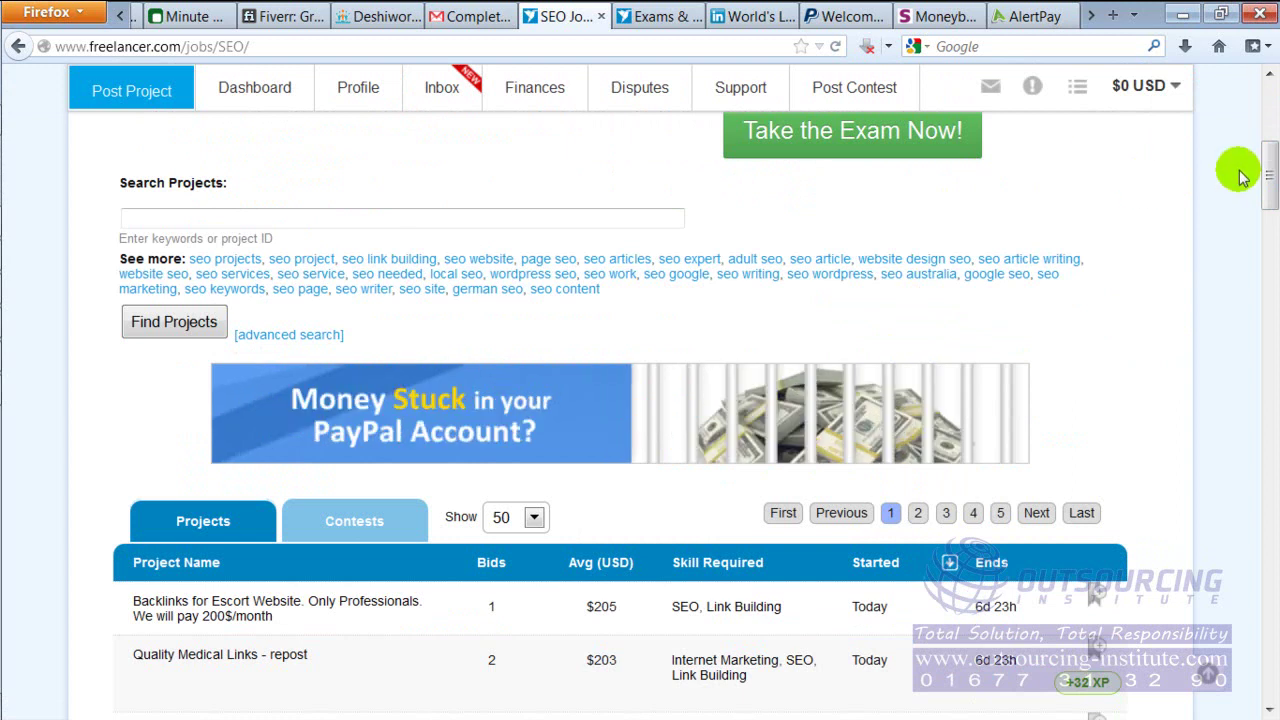
left_click_drag(1270, 176, 1270, 122)
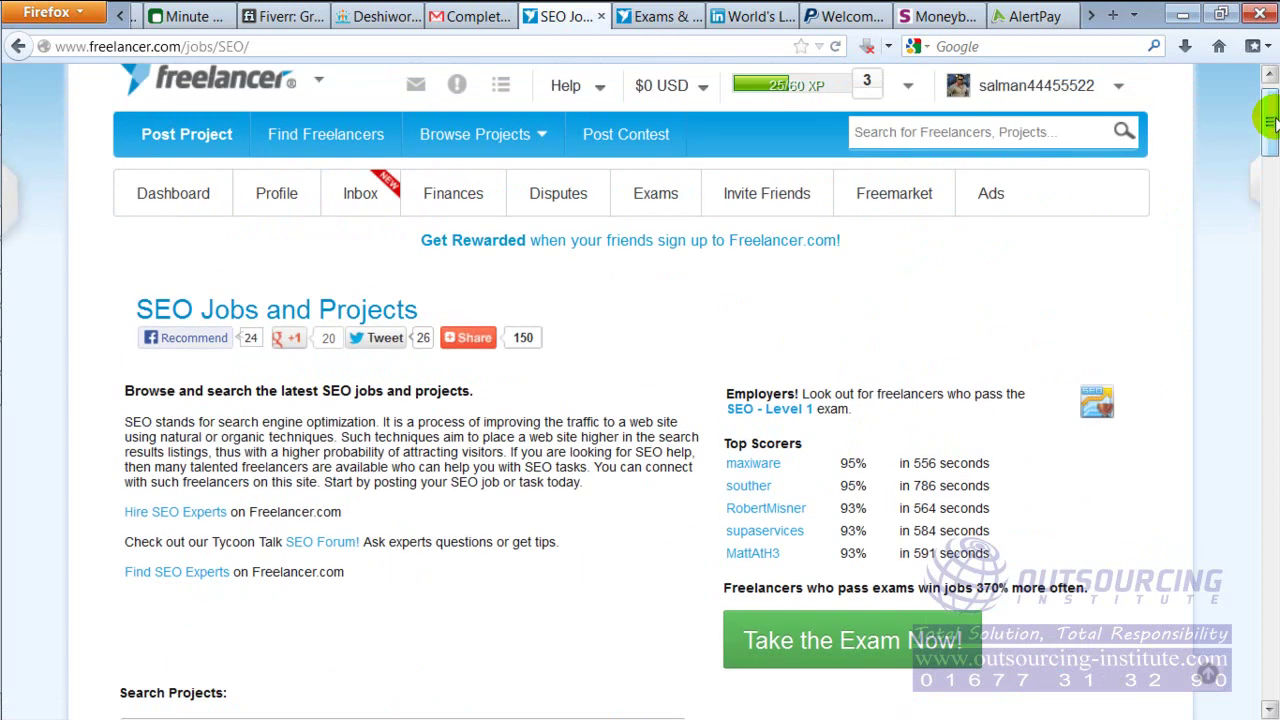
left_click_drag(1270, 122, 1270, 92)
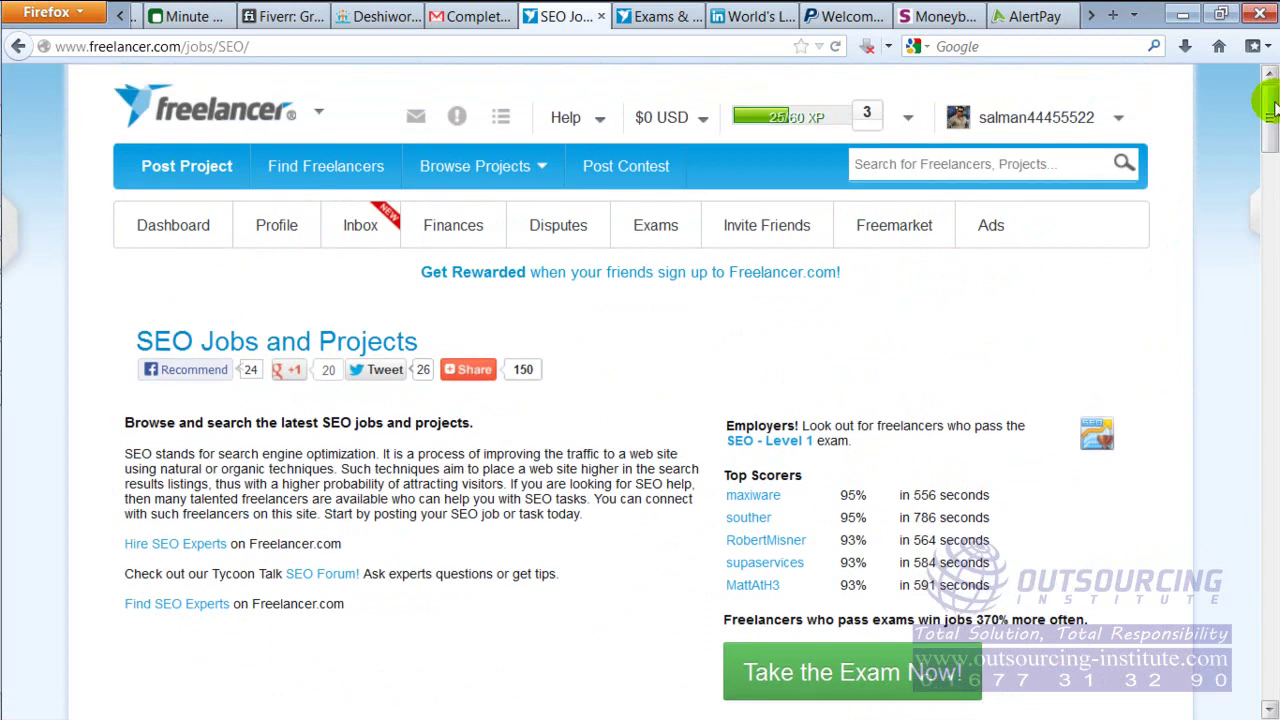
Go back to the categories list and return to the Link Building projects listing
left_click(17, 47)
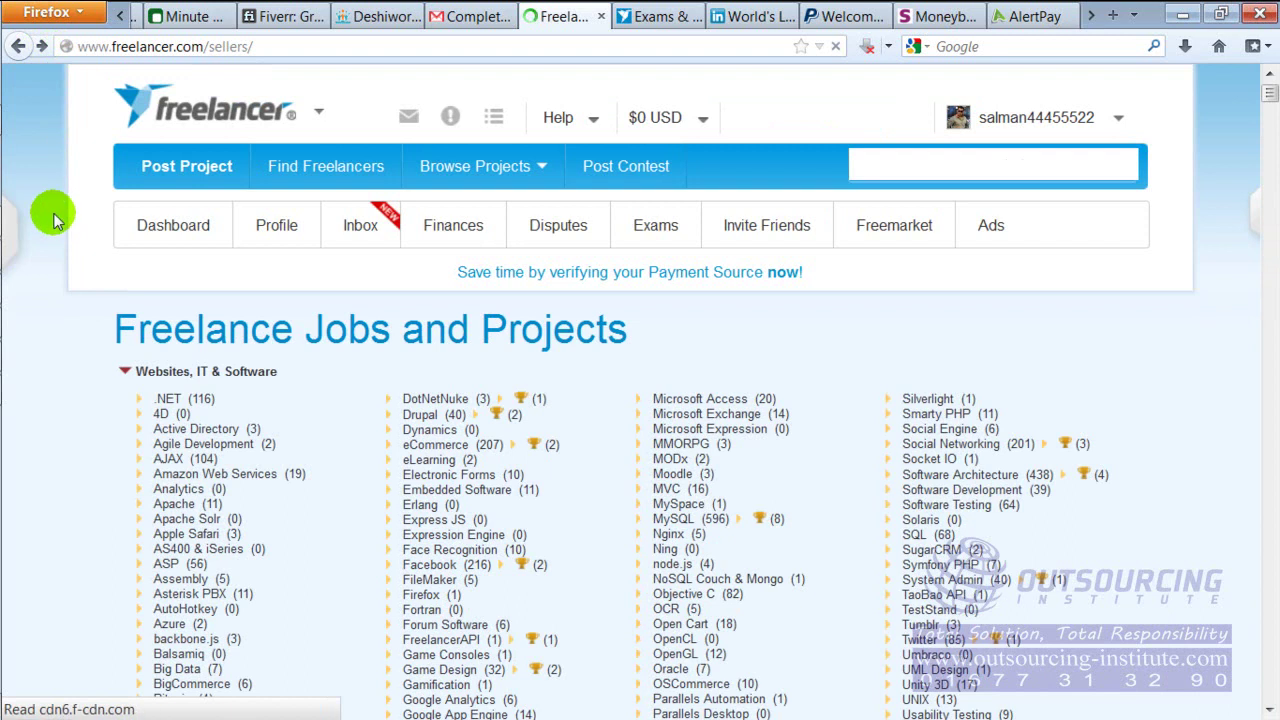
scroll(805, 325, "down", 7)
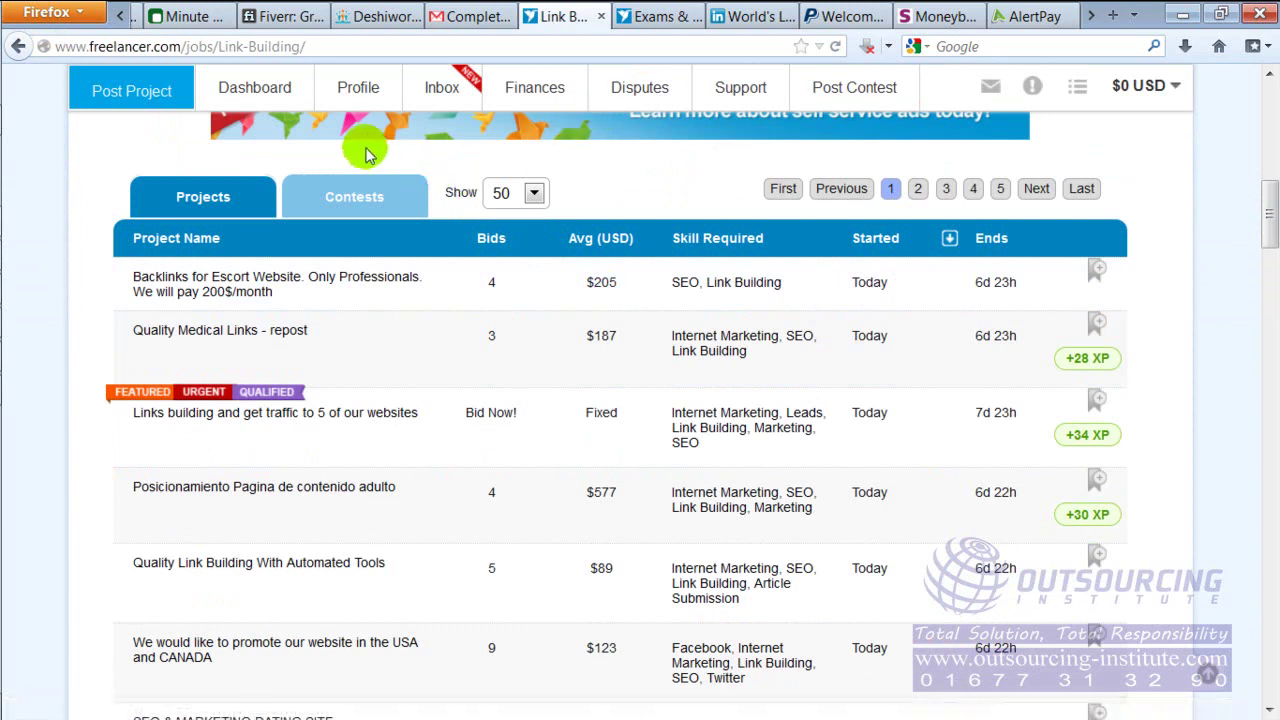
mouse_move(362, 90)
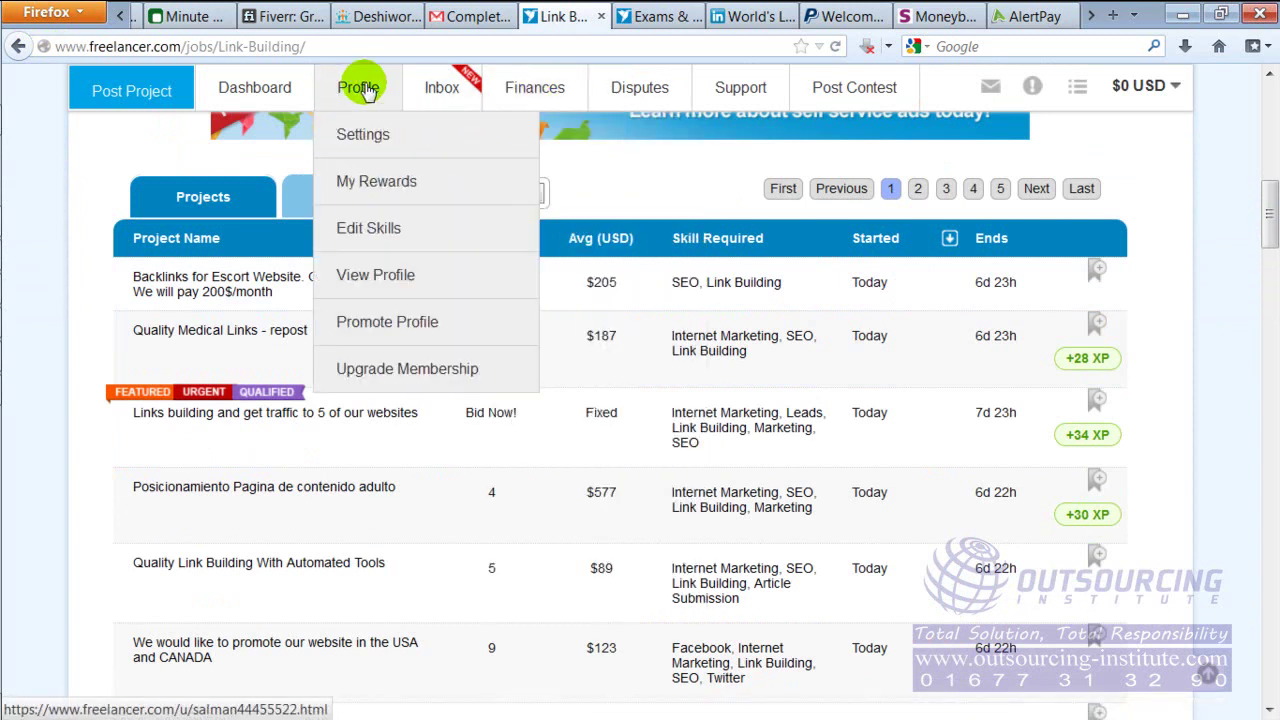
left_click_drag(1268, 215, 1260, 128)
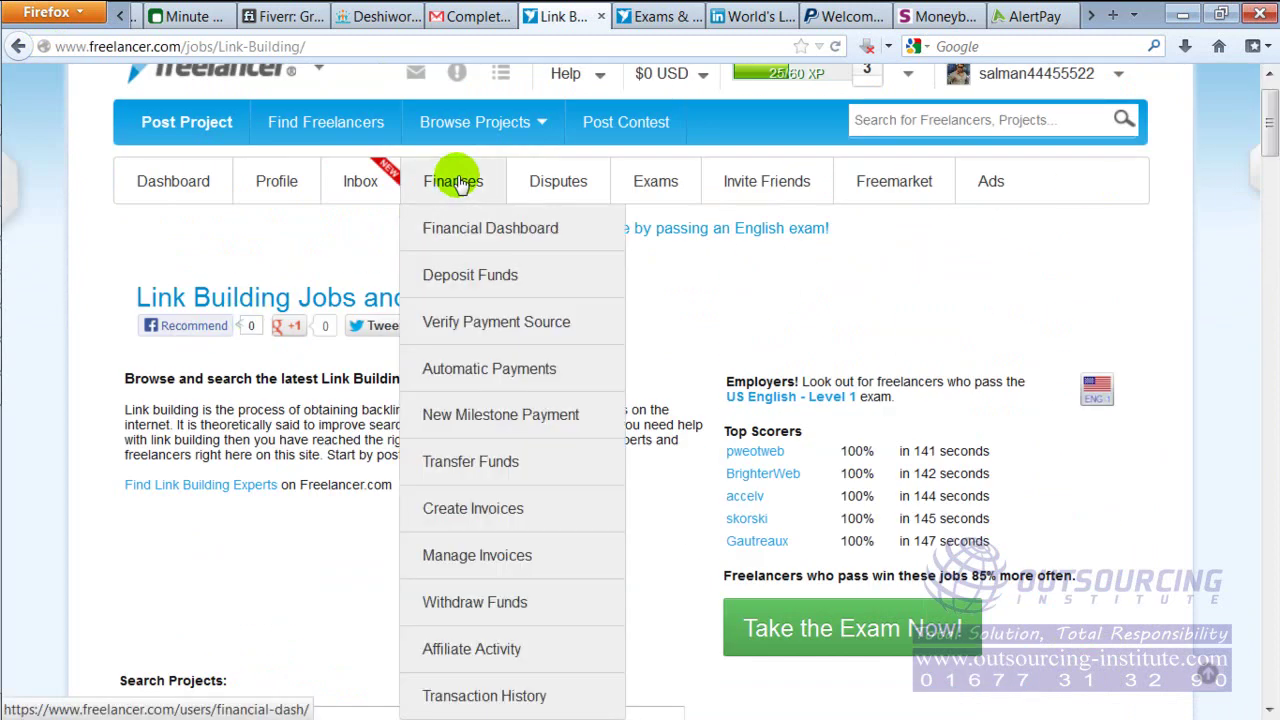
mouse_move(462, 135)
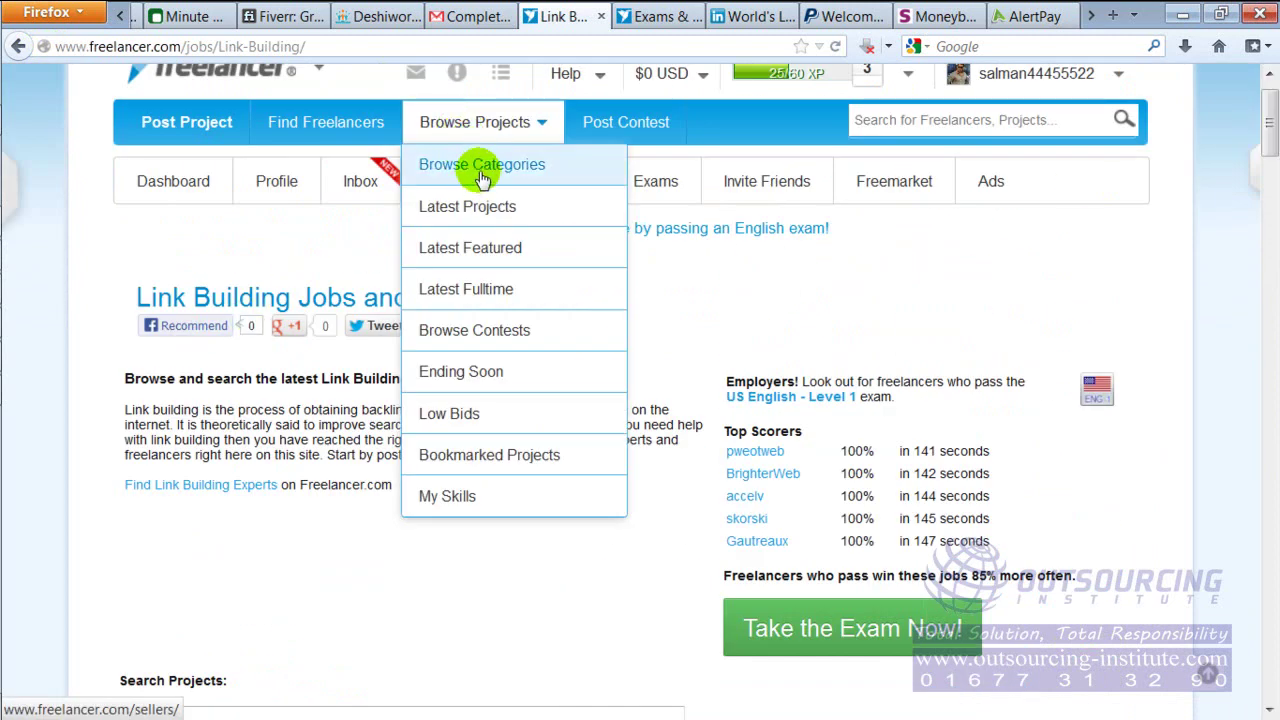
left_click(481, 170)
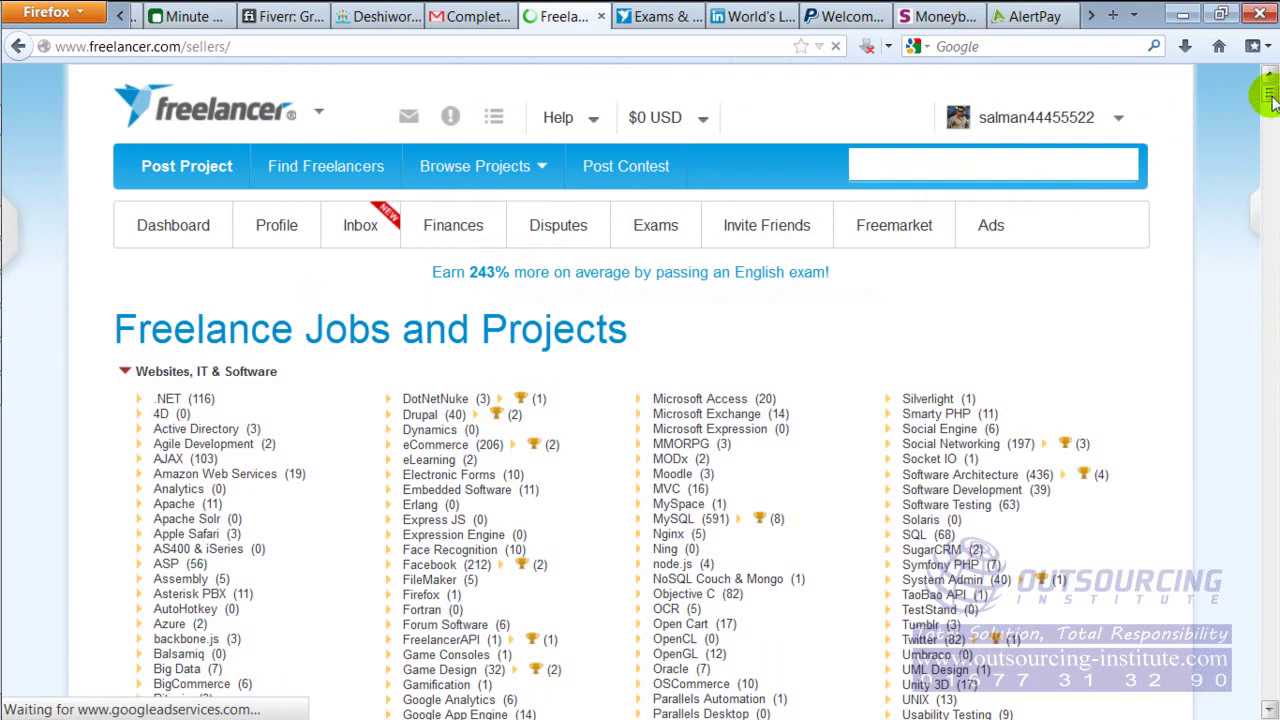
left_click_drag(1271, 95, 1270, 105)
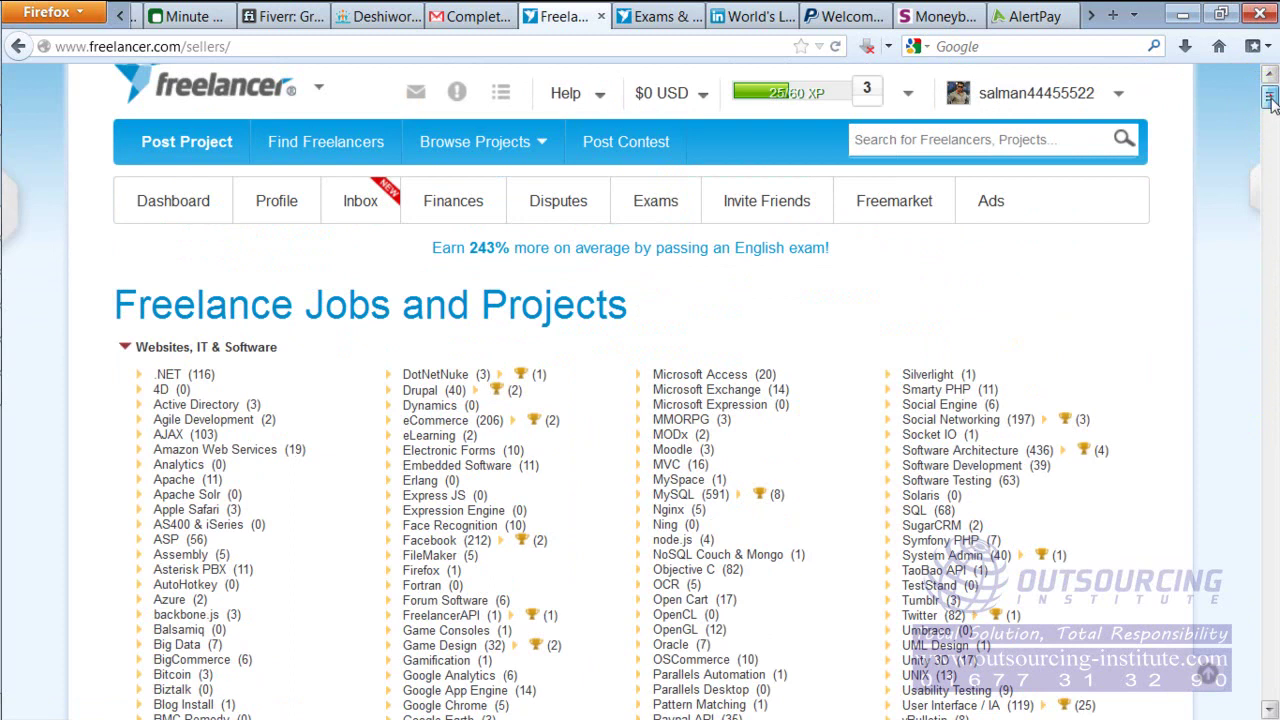
left_click_drag(1268, 96, 1268, 125)
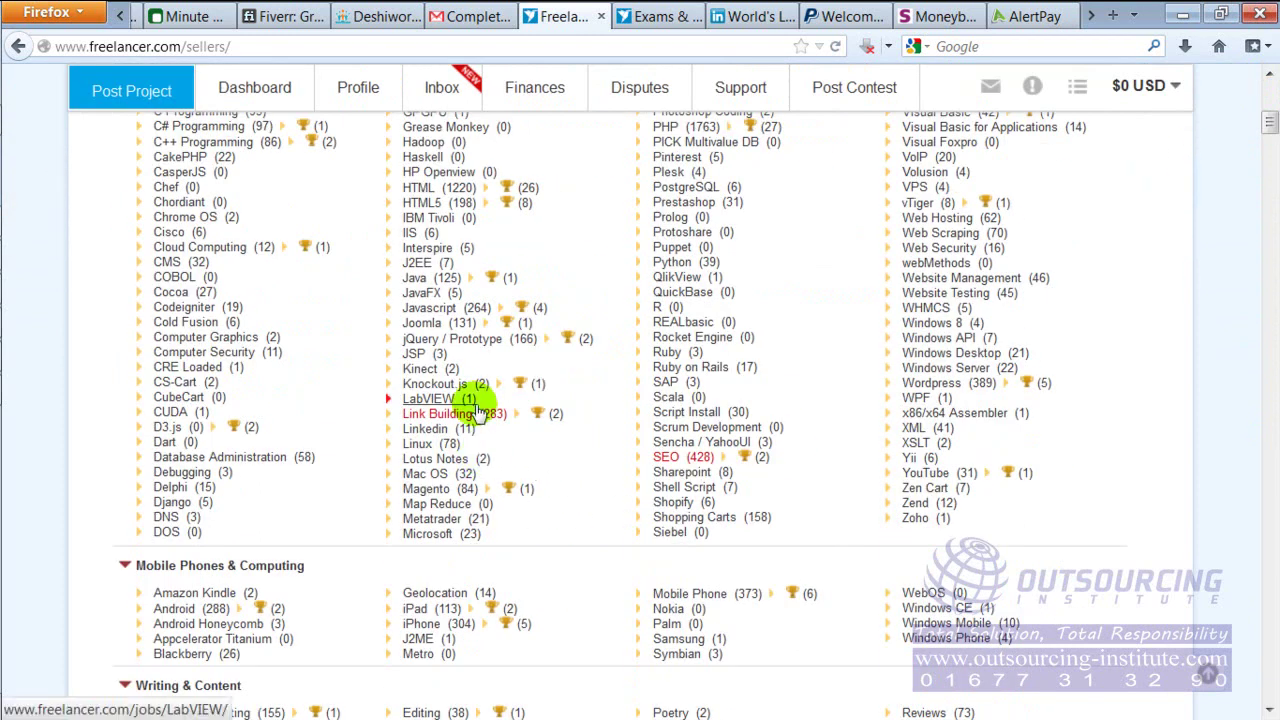
left_click(478, 416)
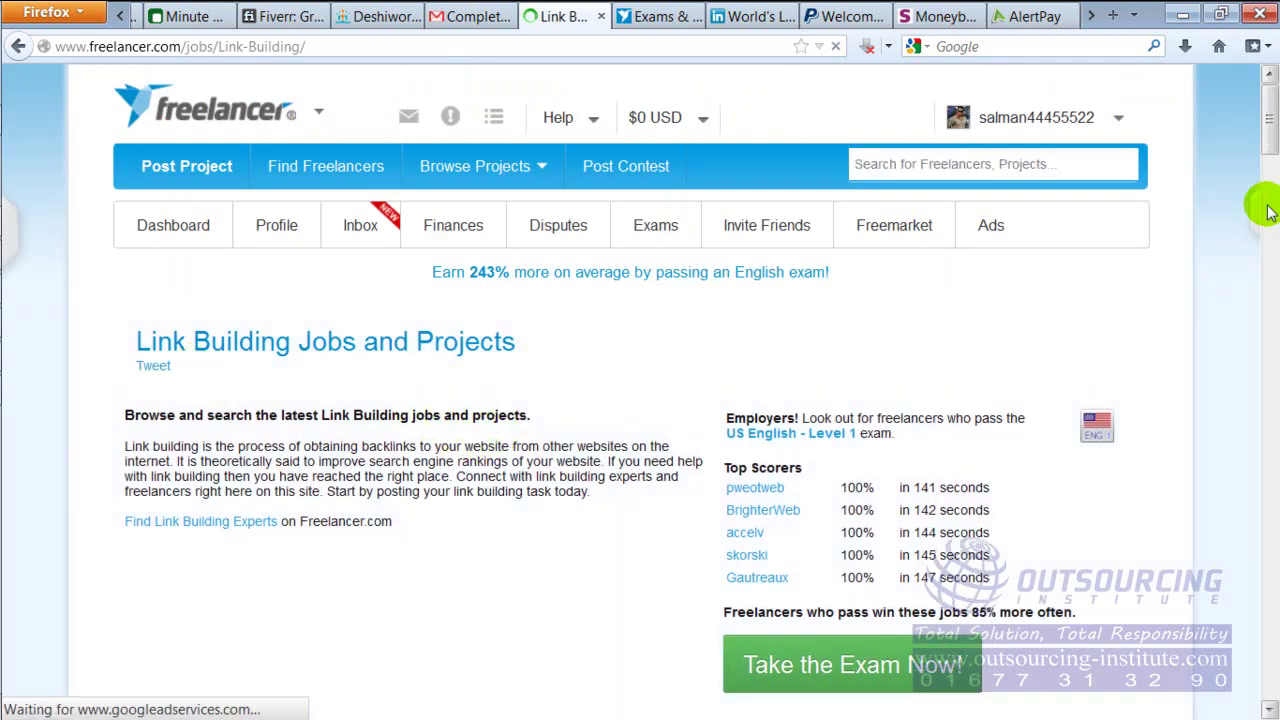
Bring the Link Building projects table into view and preview project descriptions like 'Quality Medical Links - repost'
left_click_drag(1270, 120, 1270, 215)
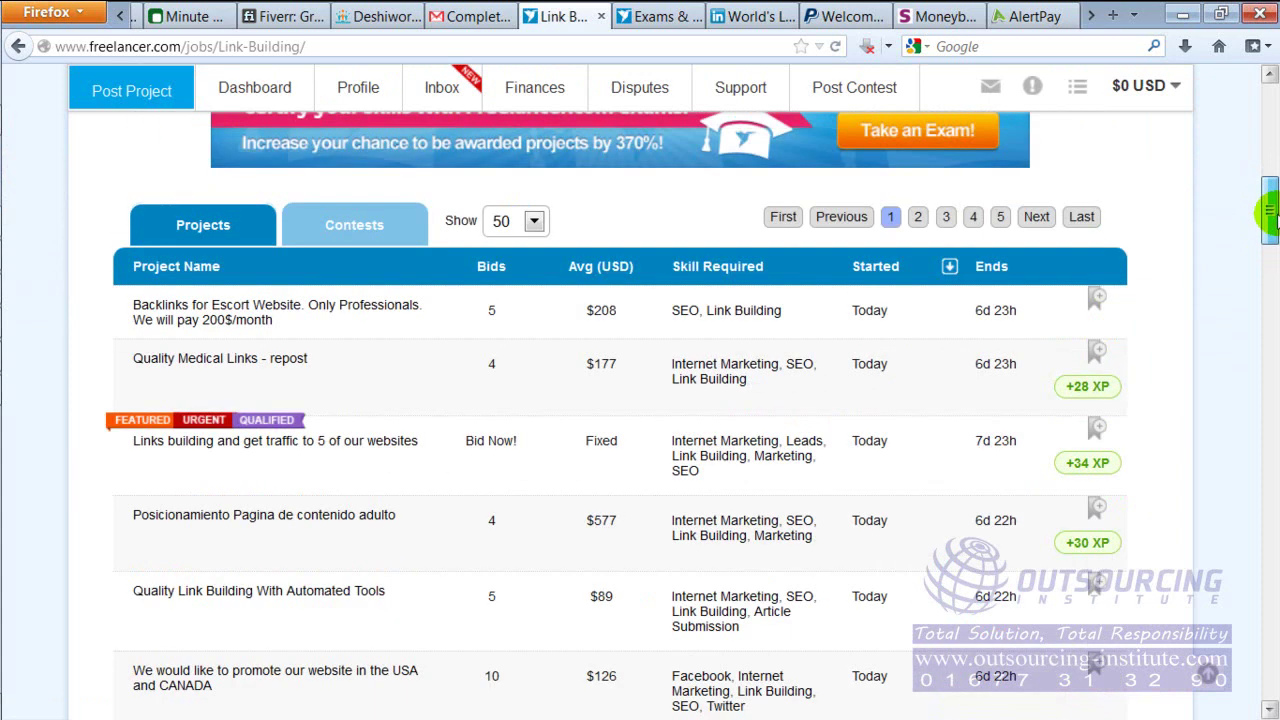
mouse_move(248, 330)
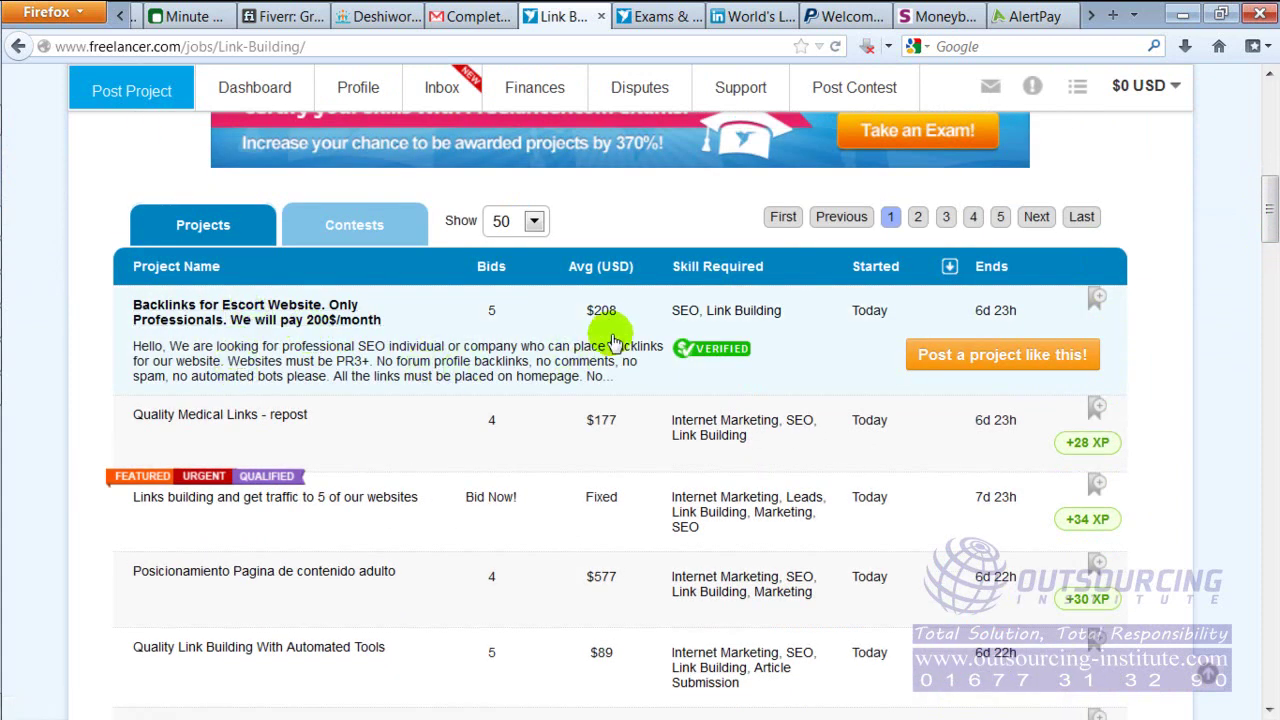
mouse_move(255, 430)
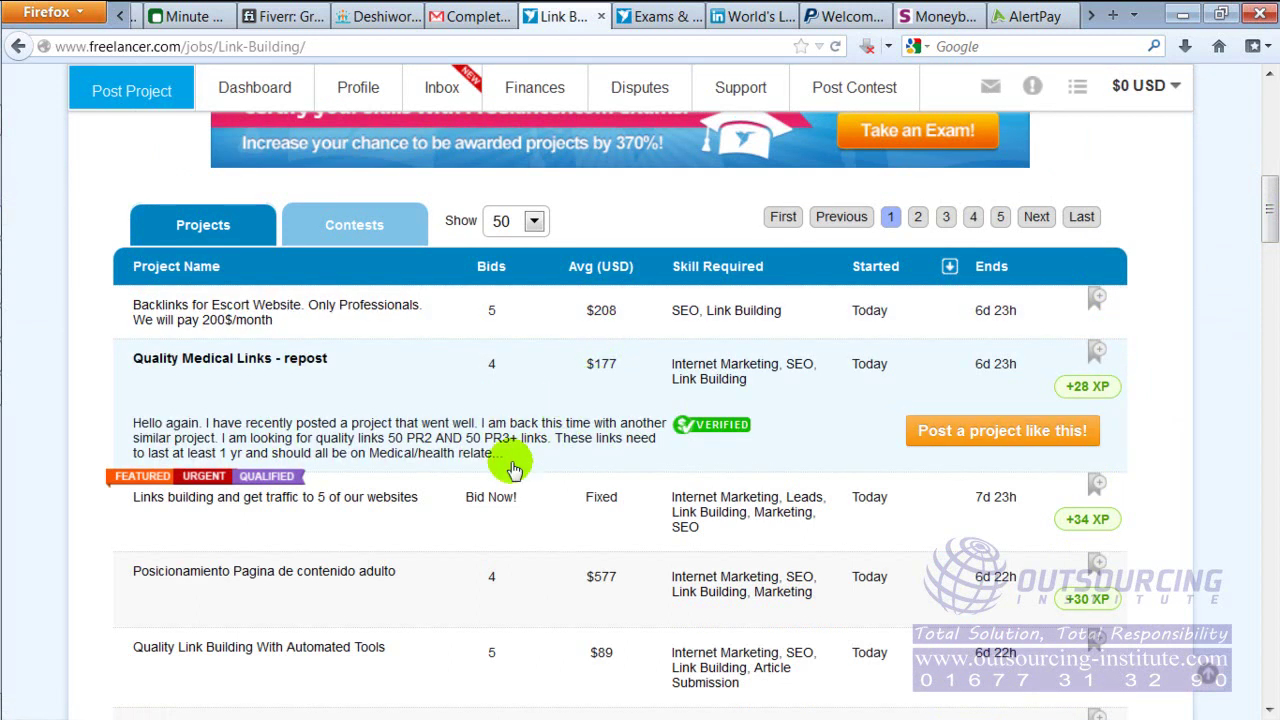
mouse_move(455, 535)
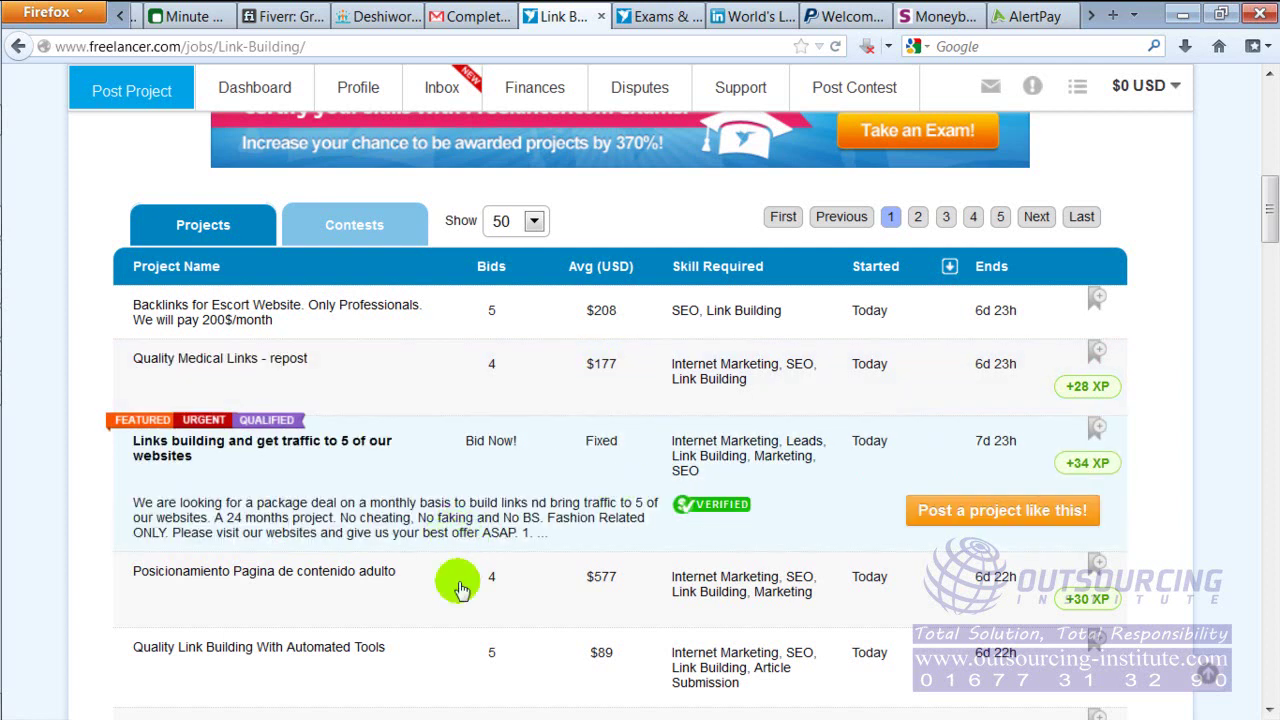
mouse_move(343, 606)
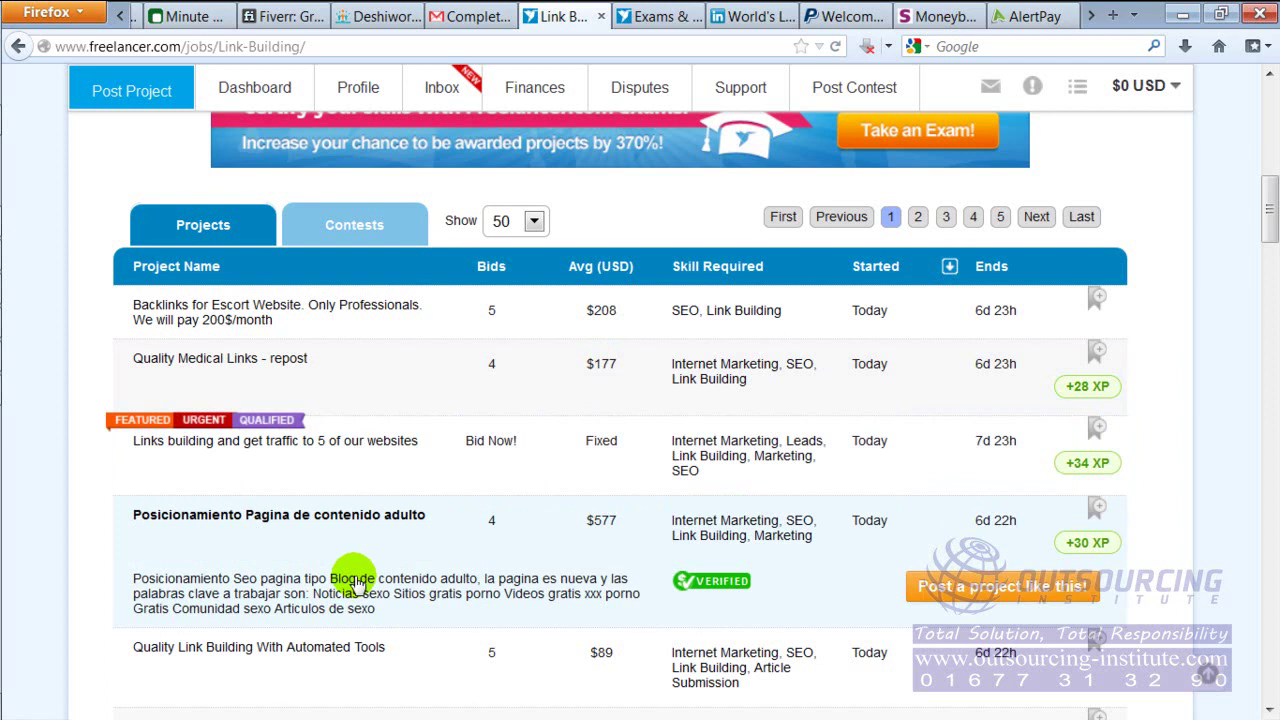
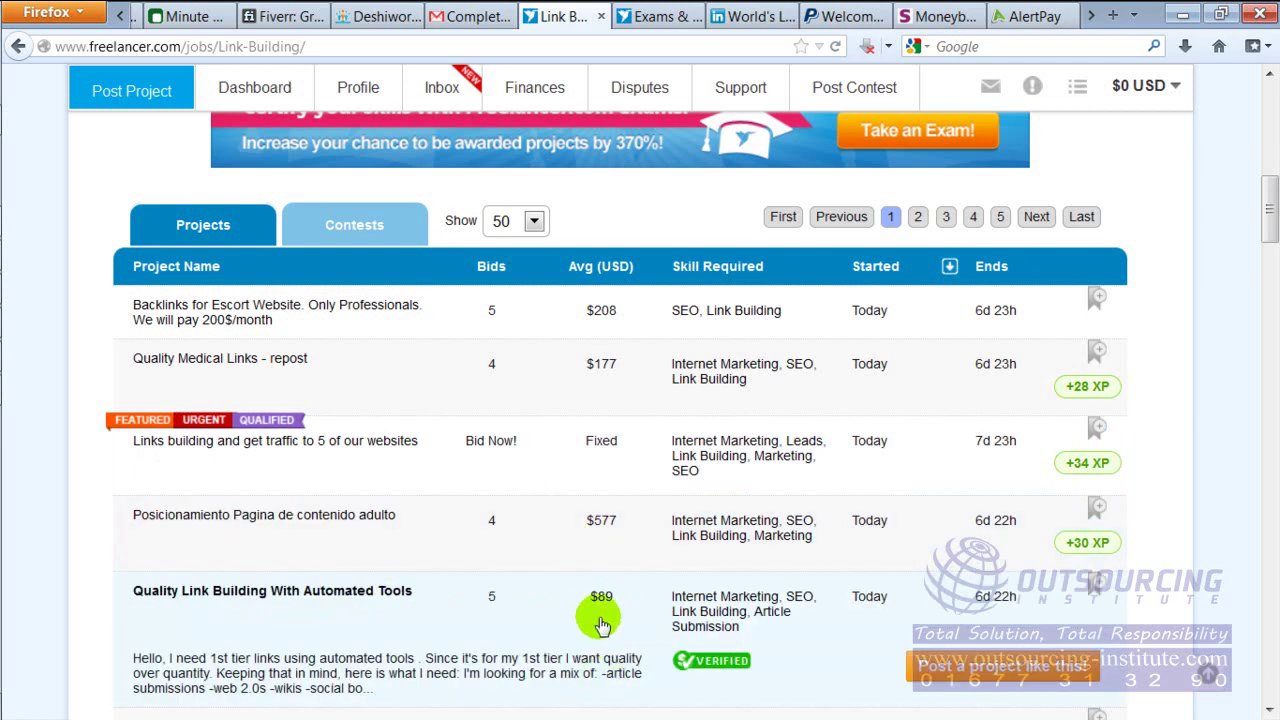
Browse the Link Building job list down to 'Looking for Back link sites', then bring up the marketplace flow chart image
left_click_drag(1268, 212, 1258, 252)
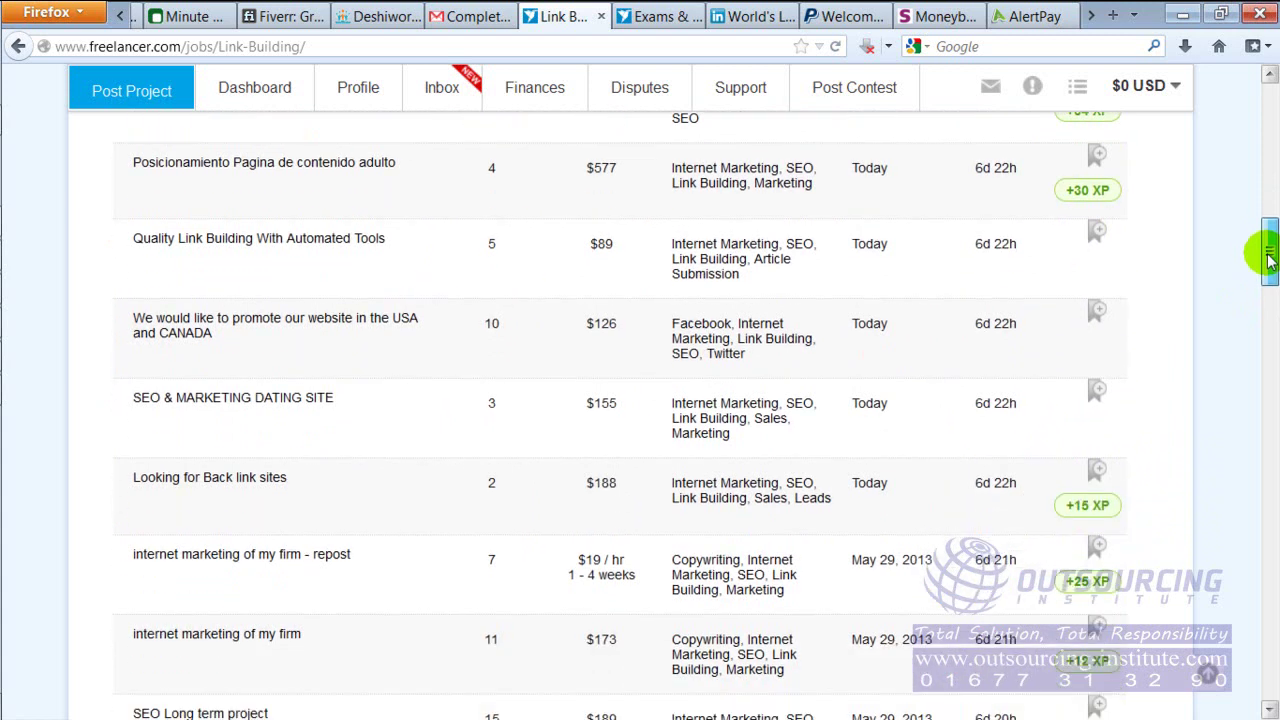
mouse_move(613, 648)
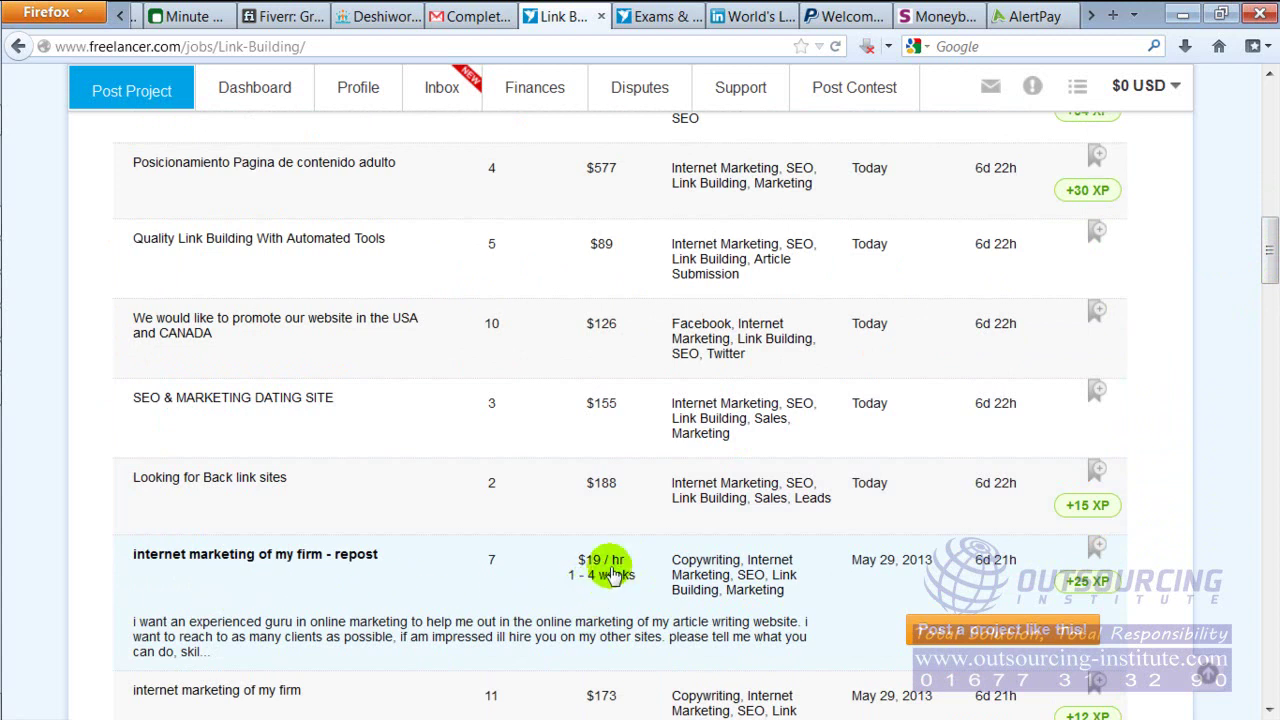
left_click_drag(1260, 266, 1271, 289)
mouse_move(597, 391)
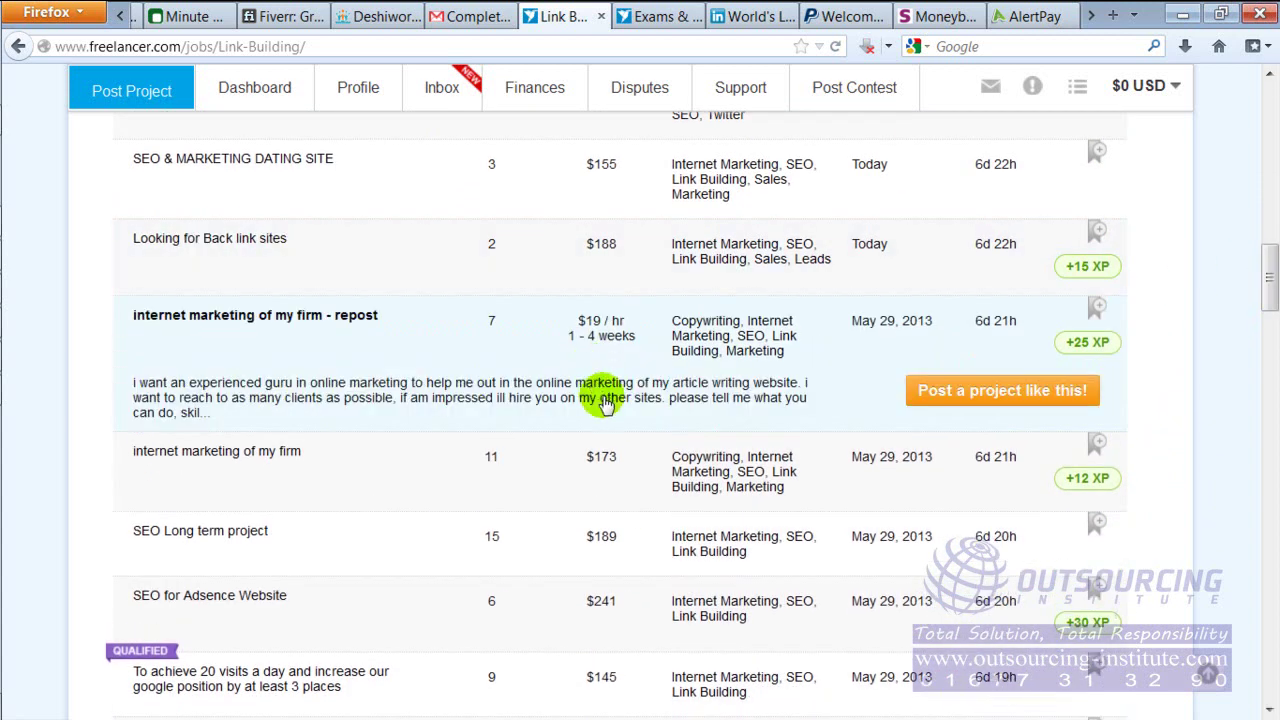
mouse_move(594, 490)
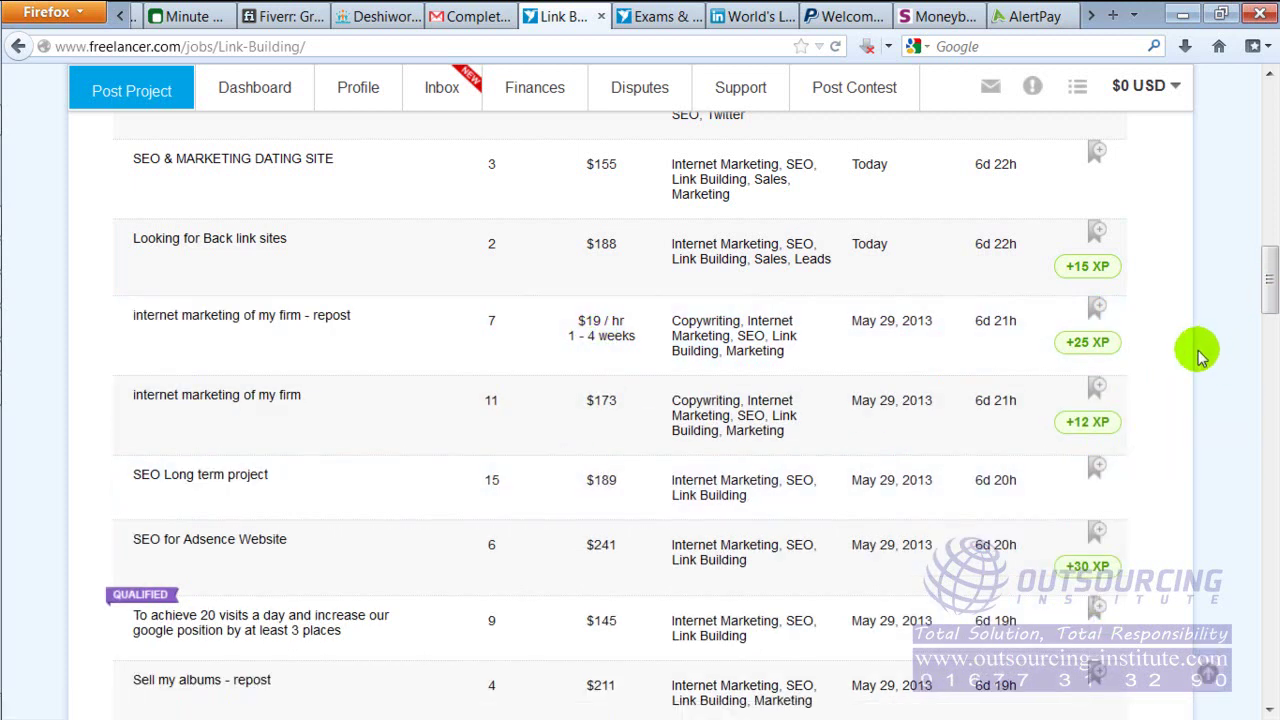
mouse_move(600, 397)
mouse_move(679, 571)
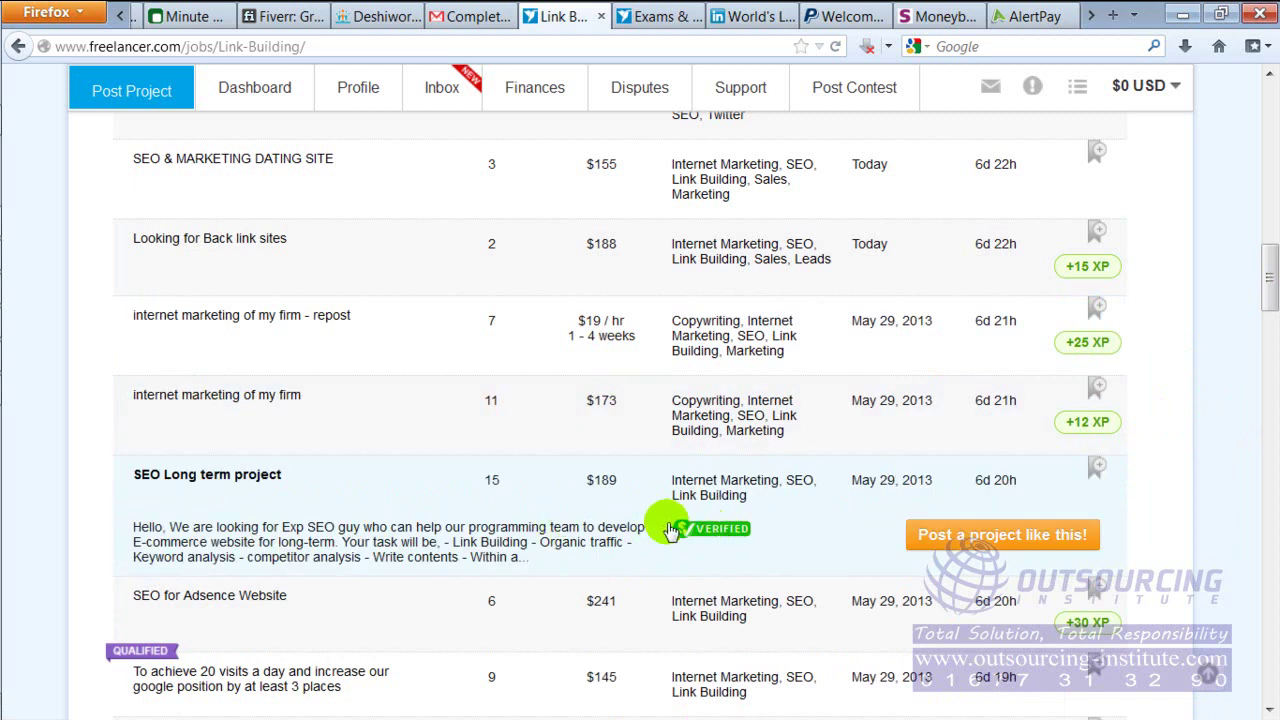
mouse_move(691, 424)
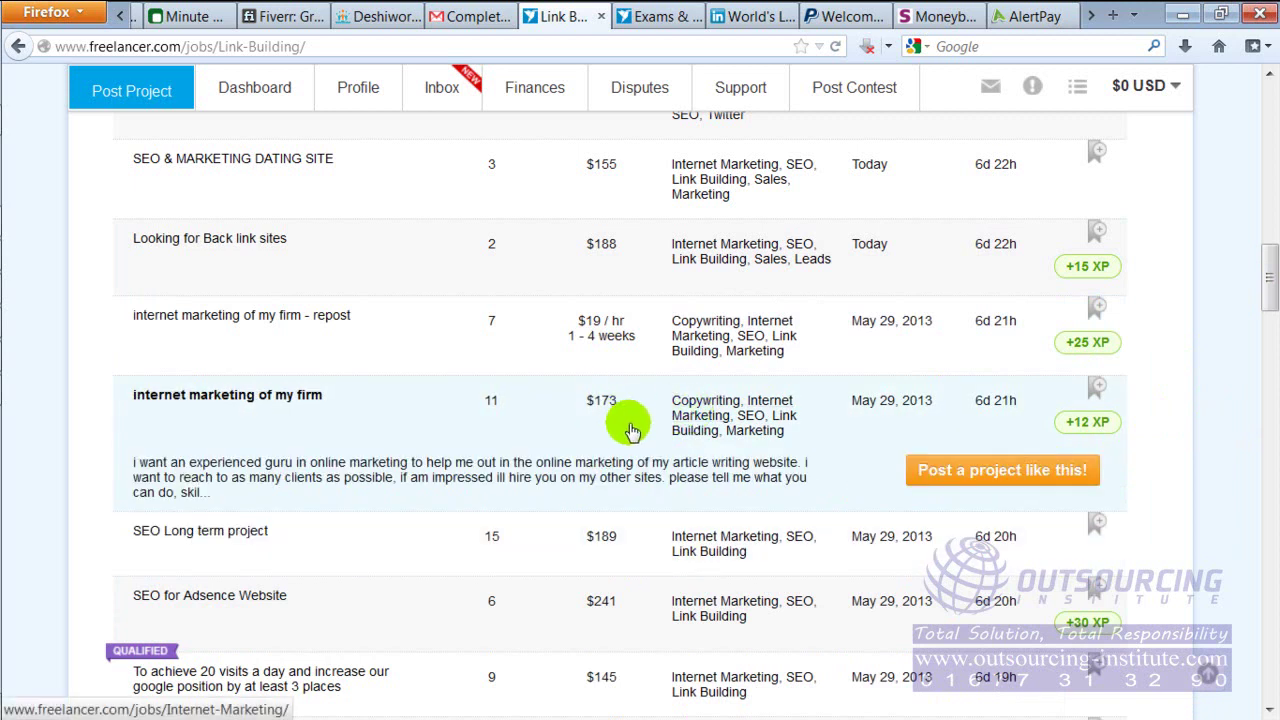
mouse_move(600, 265)
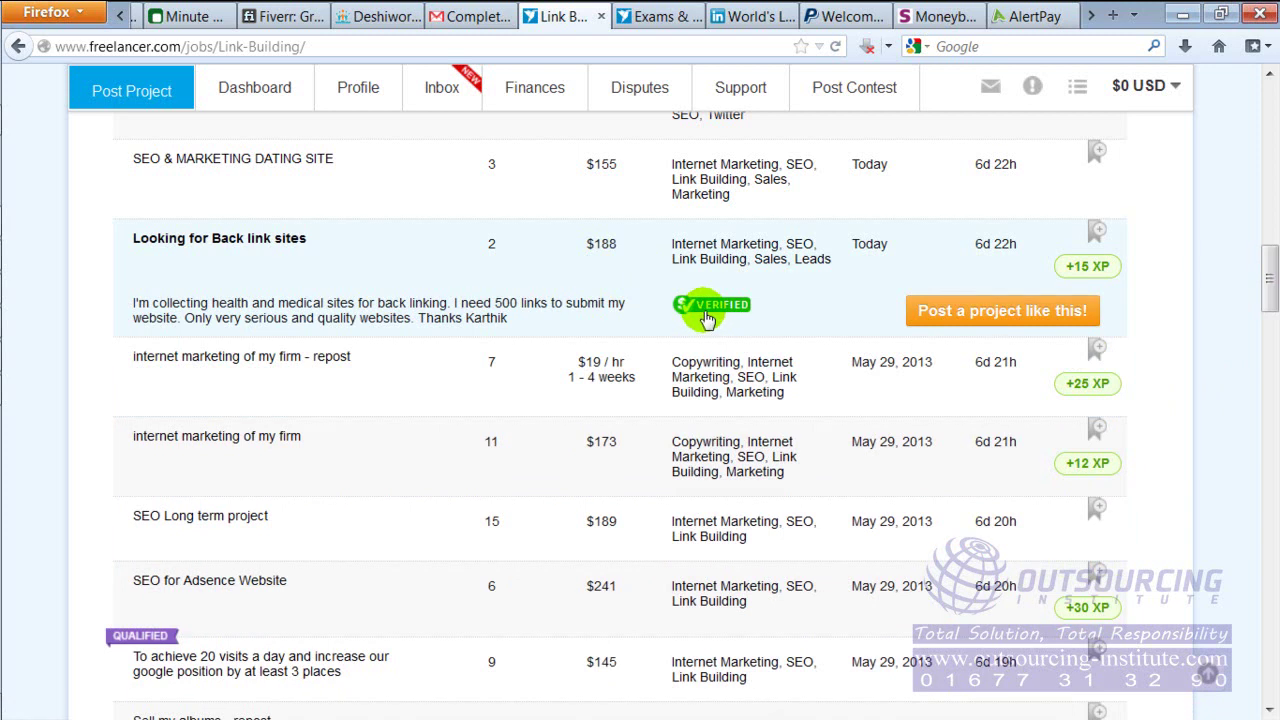
left_click(34, 289)
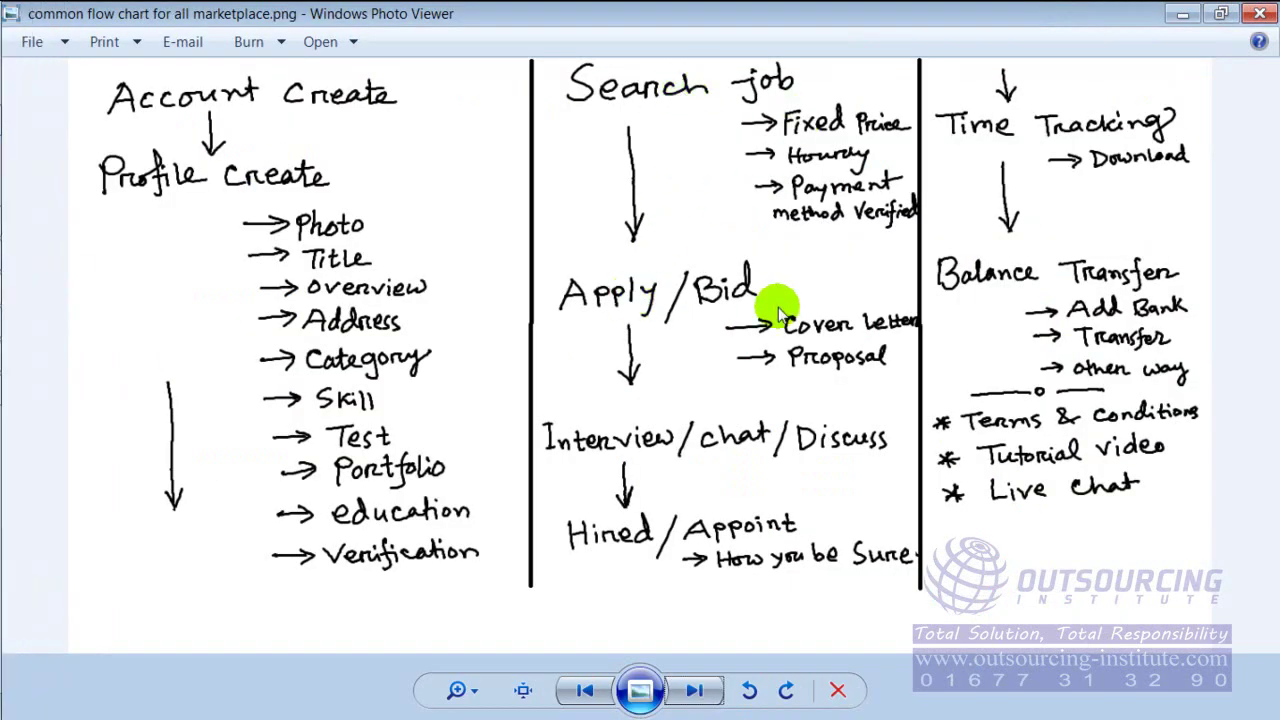
Switch from the flow chart image back to the Freelancer.com job list in Firefox
mouse_move(20, 305)
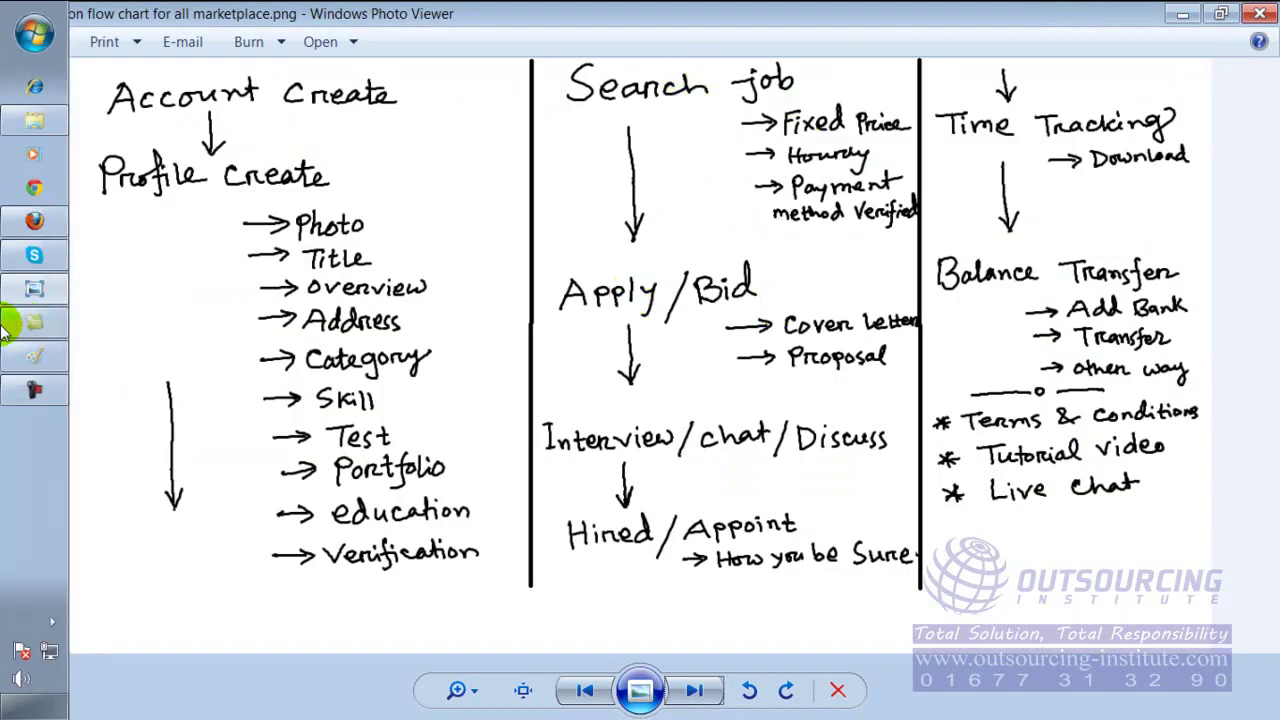
left_click(35, 222)
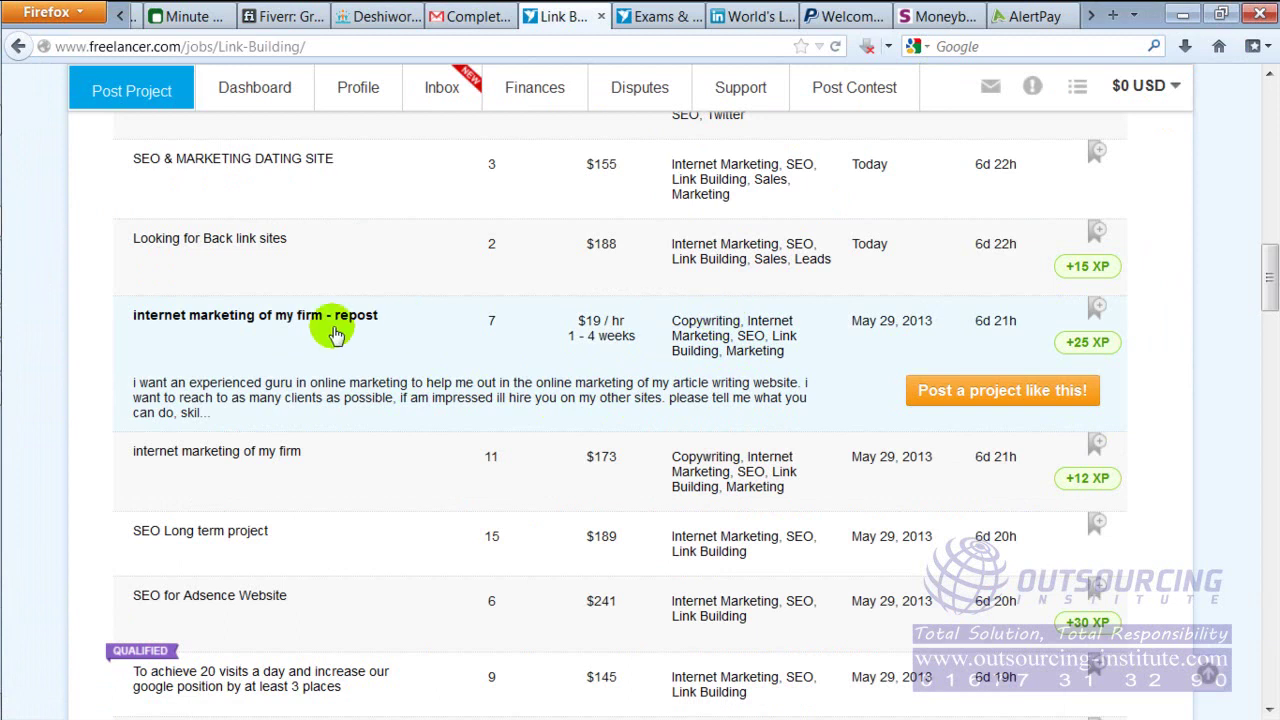
Open the 'Looking for Back link sites' project and read its description
mouse_move(285, 243)
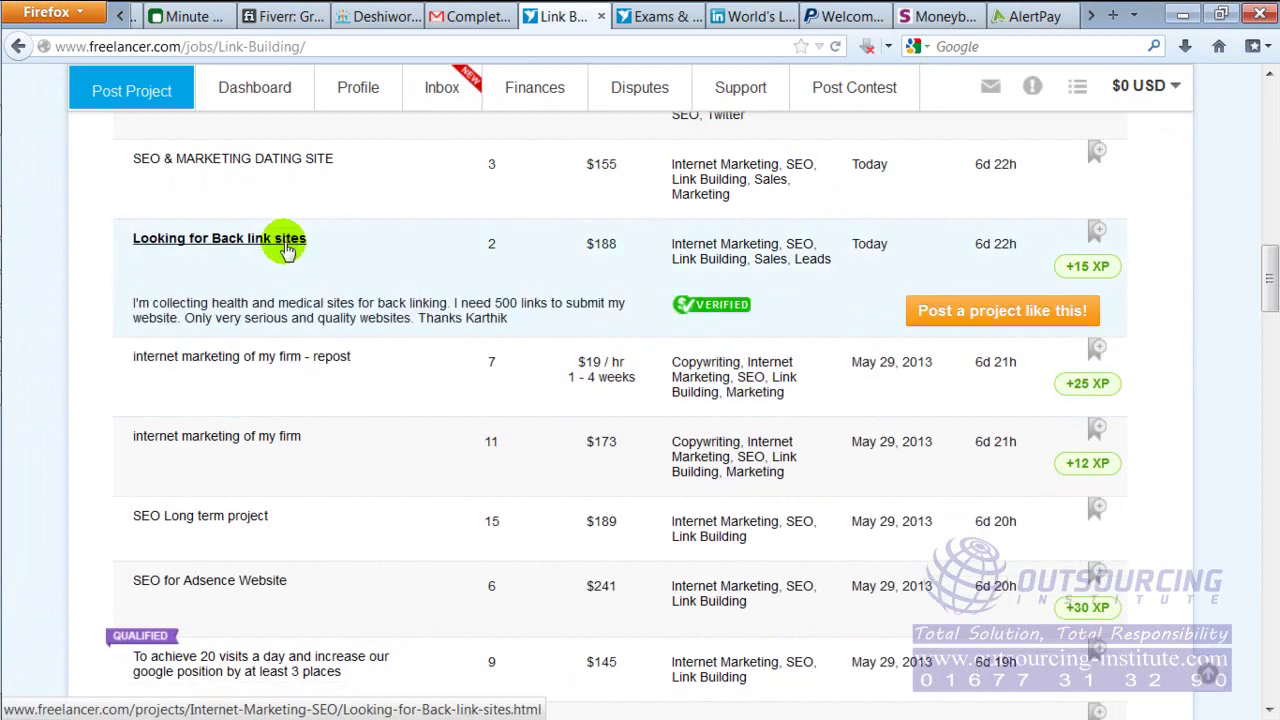
left_click(248, 247)
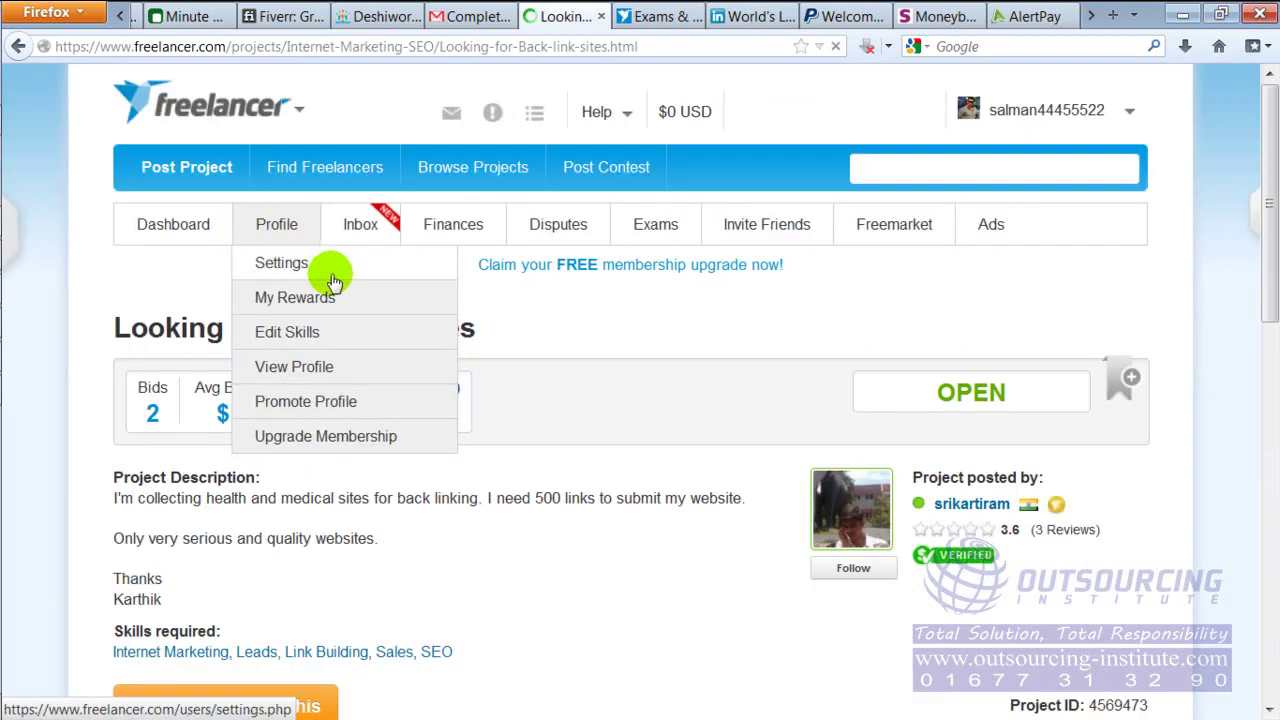
left_click_drag(1265, 218, 1265, 300)
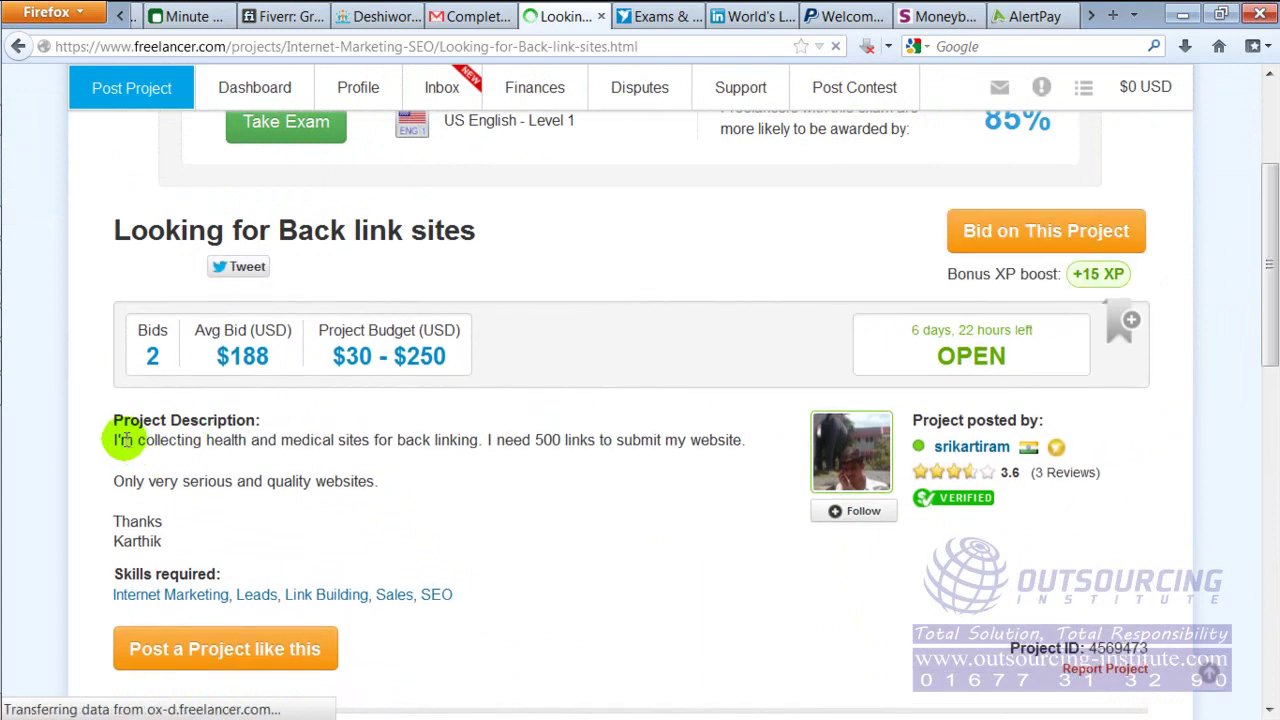
left_click_drag(120, 441, 132, 441)
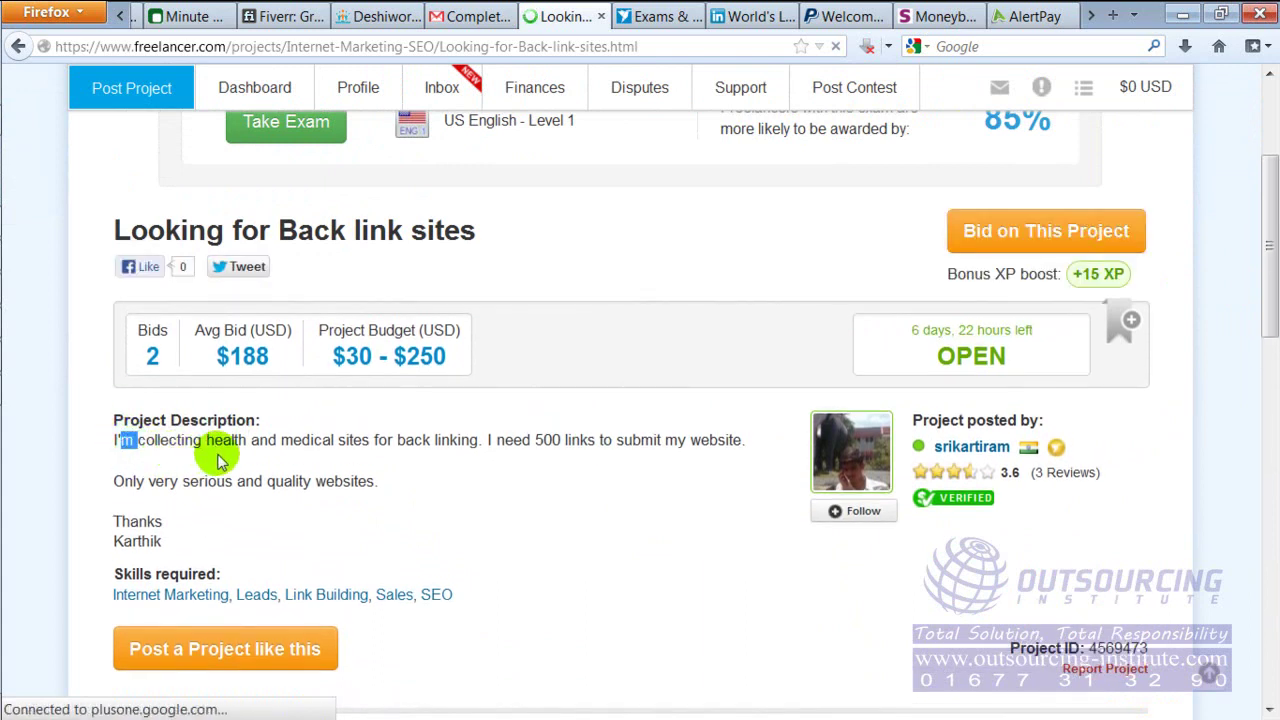
left_click(409, 450)
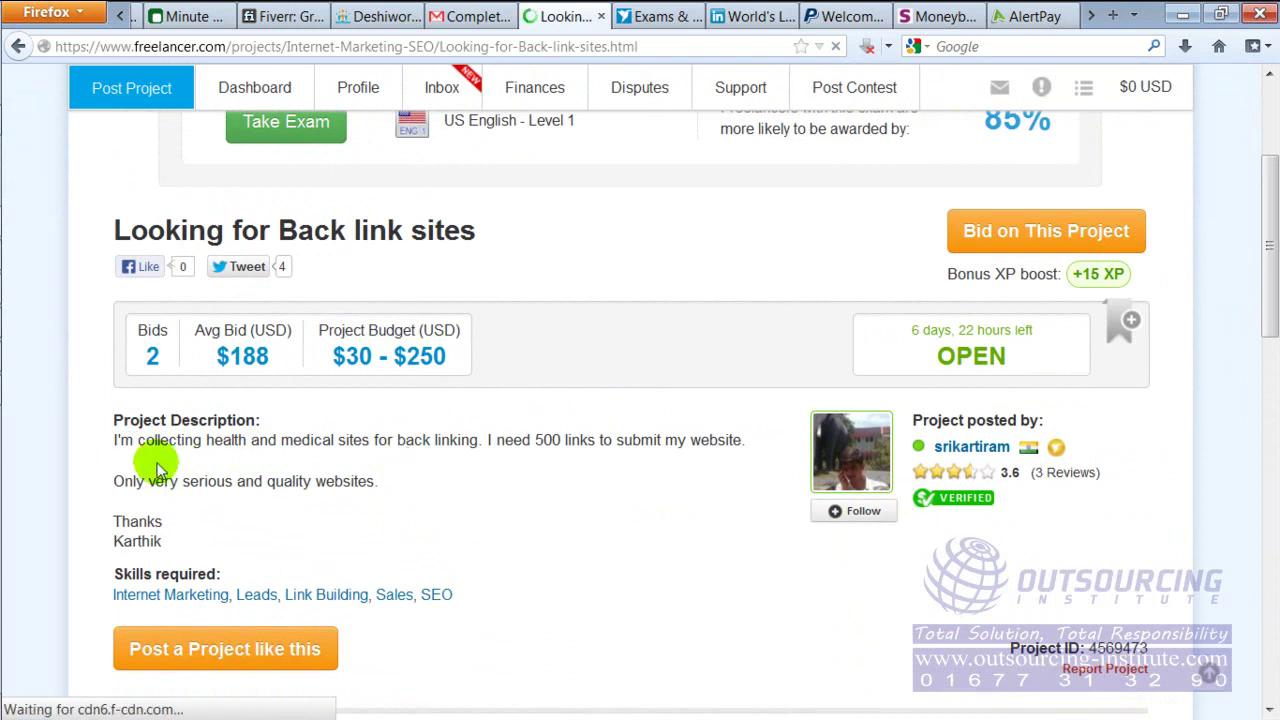
left_click_drag(118, 440, 191, 520)
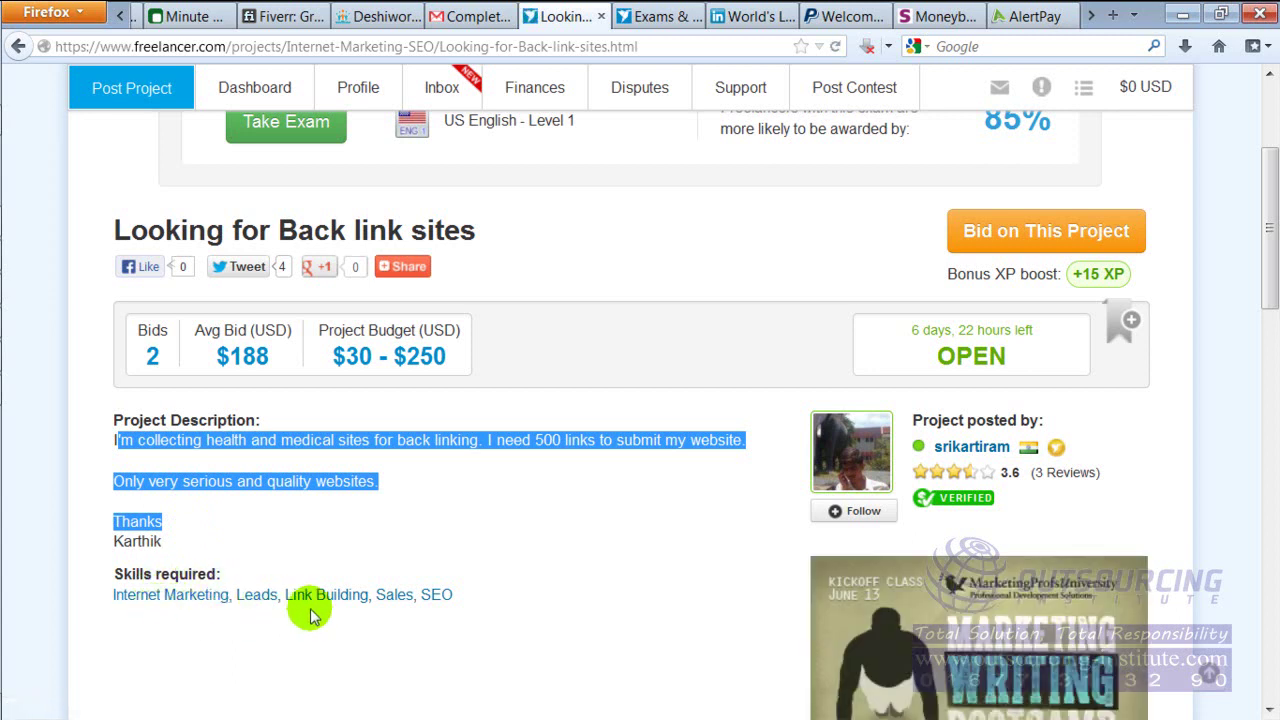
mouse_move(1000, 455)
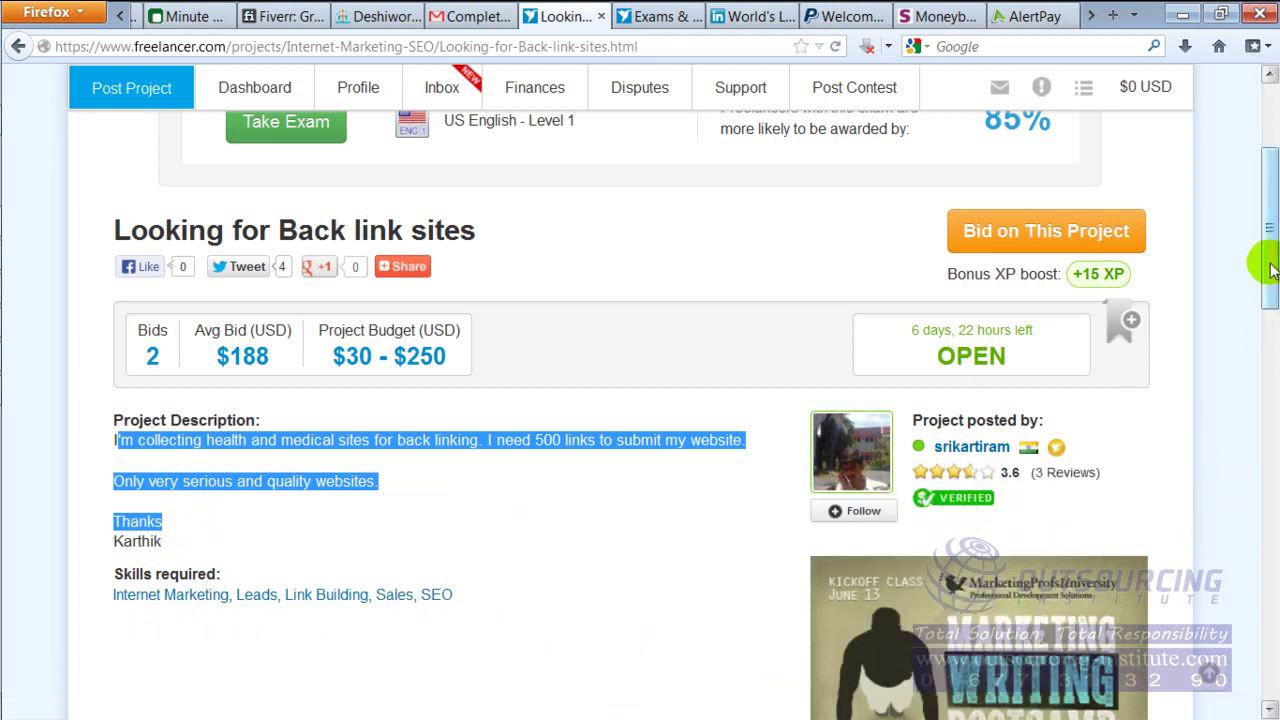
mouse_move(1268, 266)
left_mouse_down()
mouse_move(1268, 292)
mouse_move(1268, 254)
left_mouse_up()
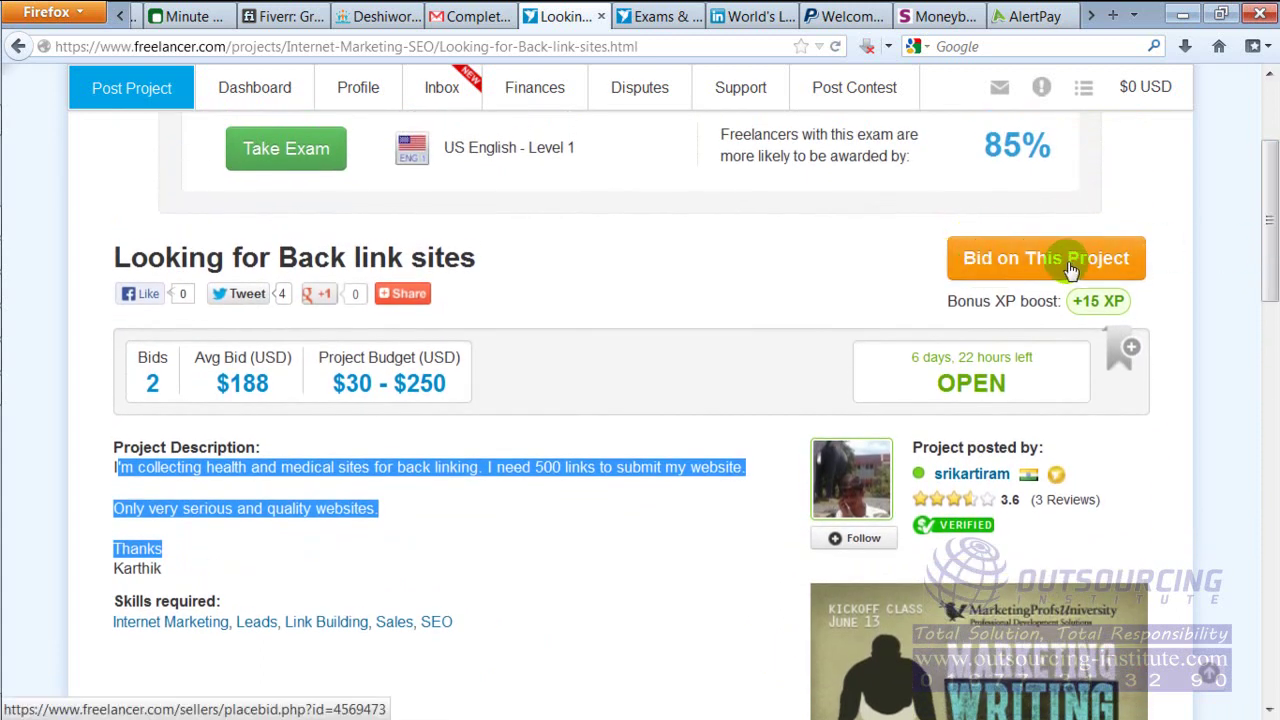
left_click(848, 276)
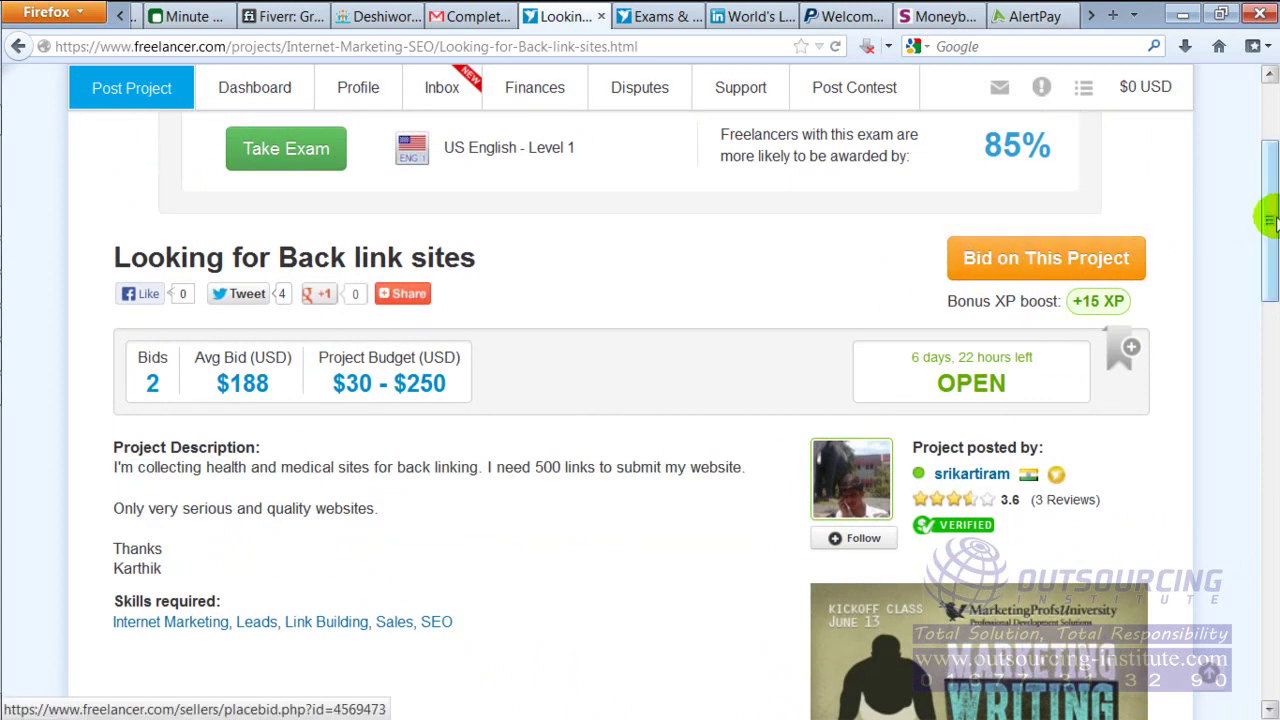
Scroll down to the Freelancers Bidding section showing the $154 and $222 bids
left_click_drag(1268, 222, 1266, 258)
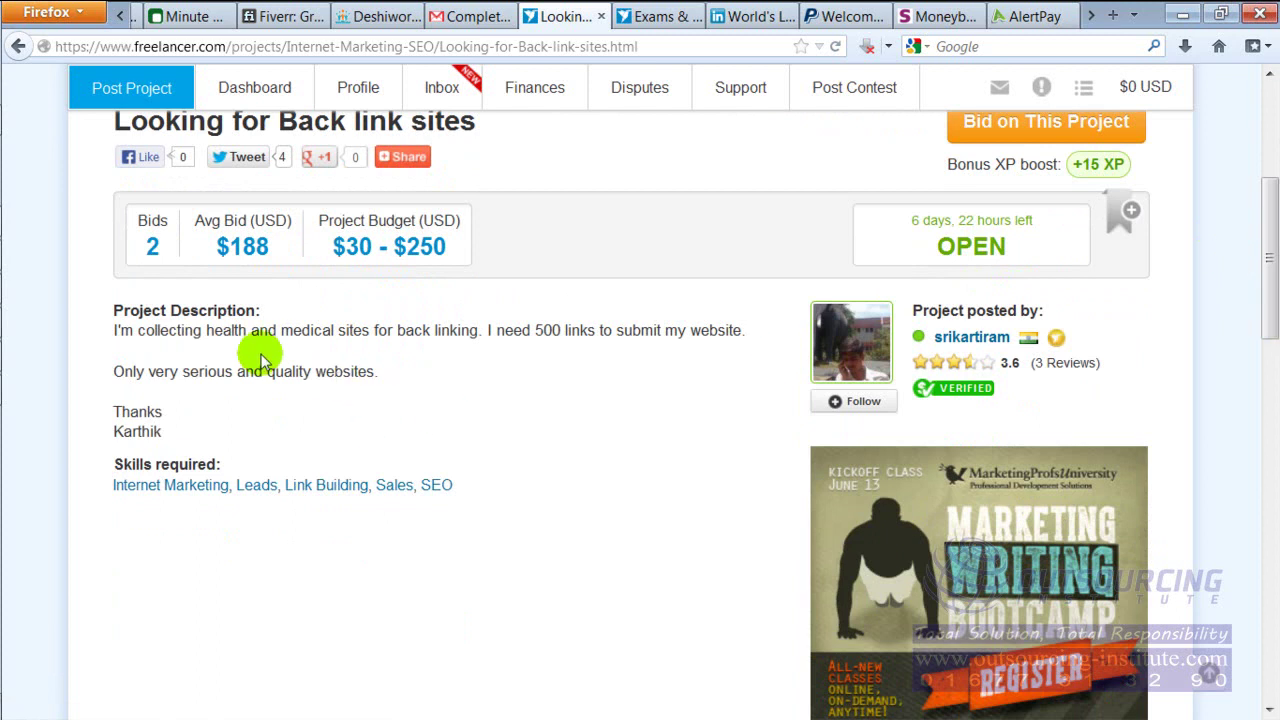
mouse_move(968, 370)
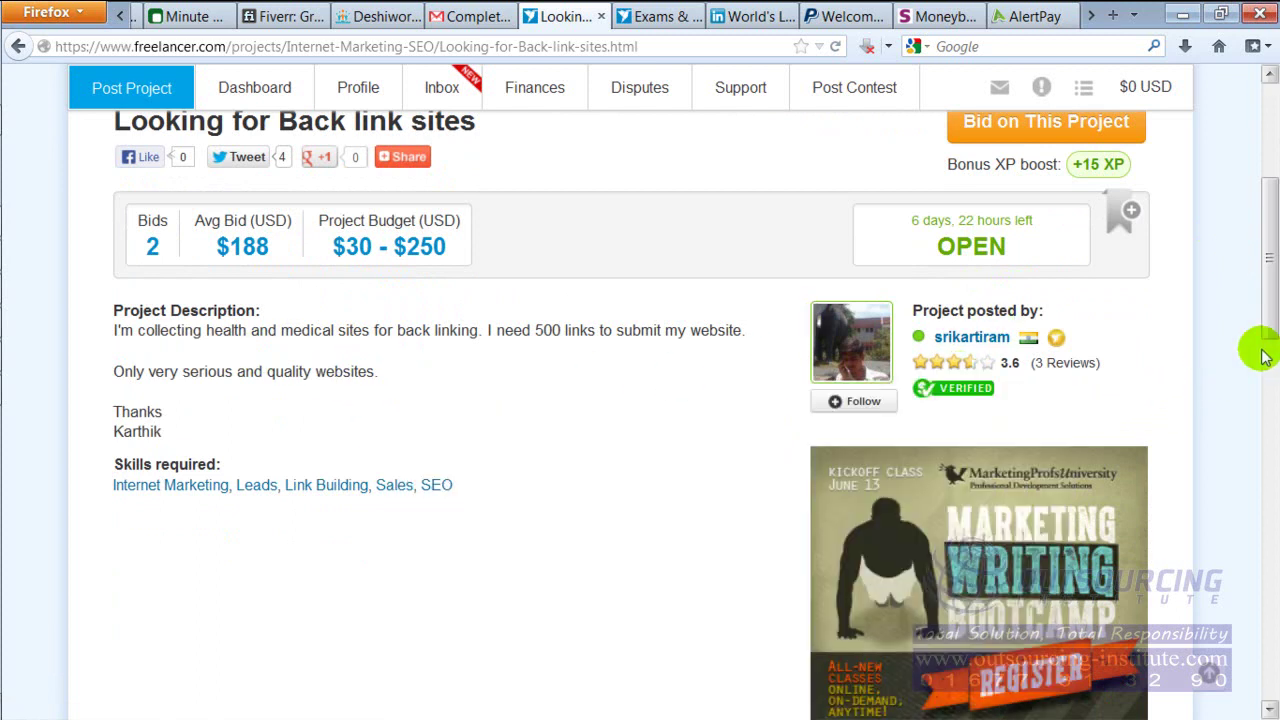
left_click_drag(1269, 258, 1272, 239)
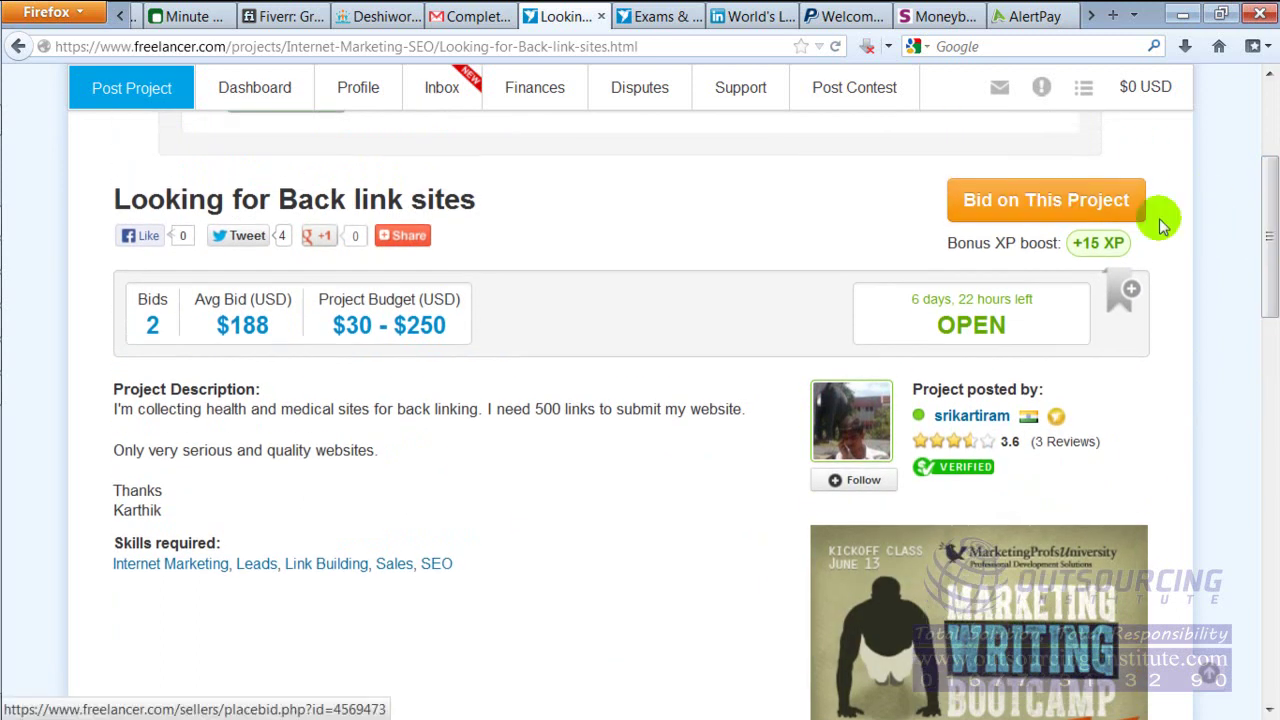
left_click_drag(1270, 207, 1260, 443)
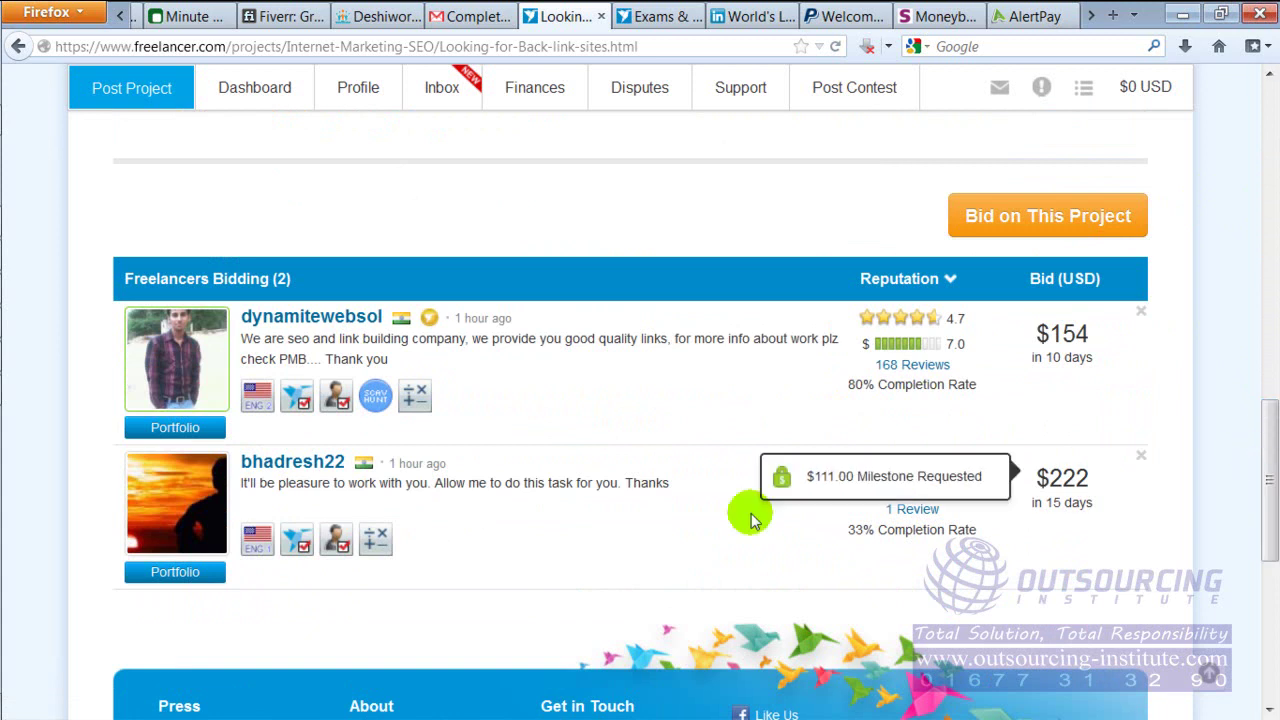
Read the $154 and $222 bidders' proposals, then scroll up to the Public Clarification Board showing 0 messages
mouse_move(225, 345)
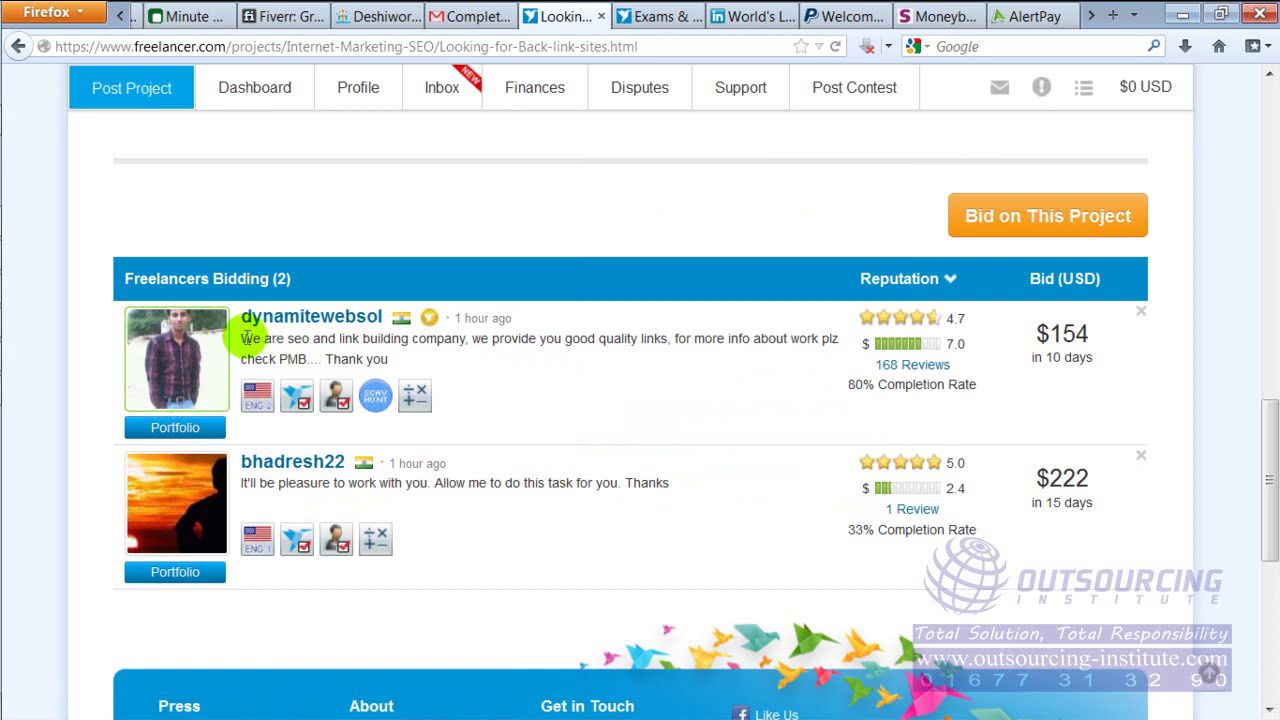
left_click_drag(244, 338, 402, 367)
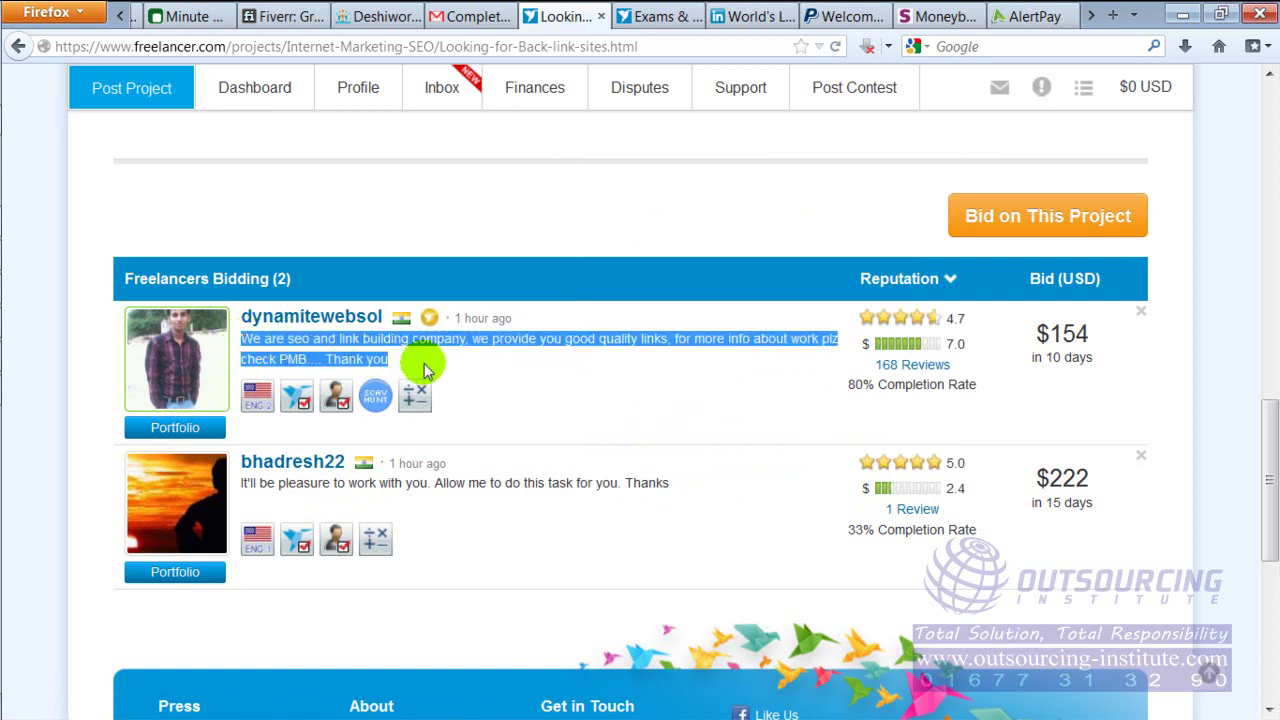
left_click_drag(242, 483, 678, 500)
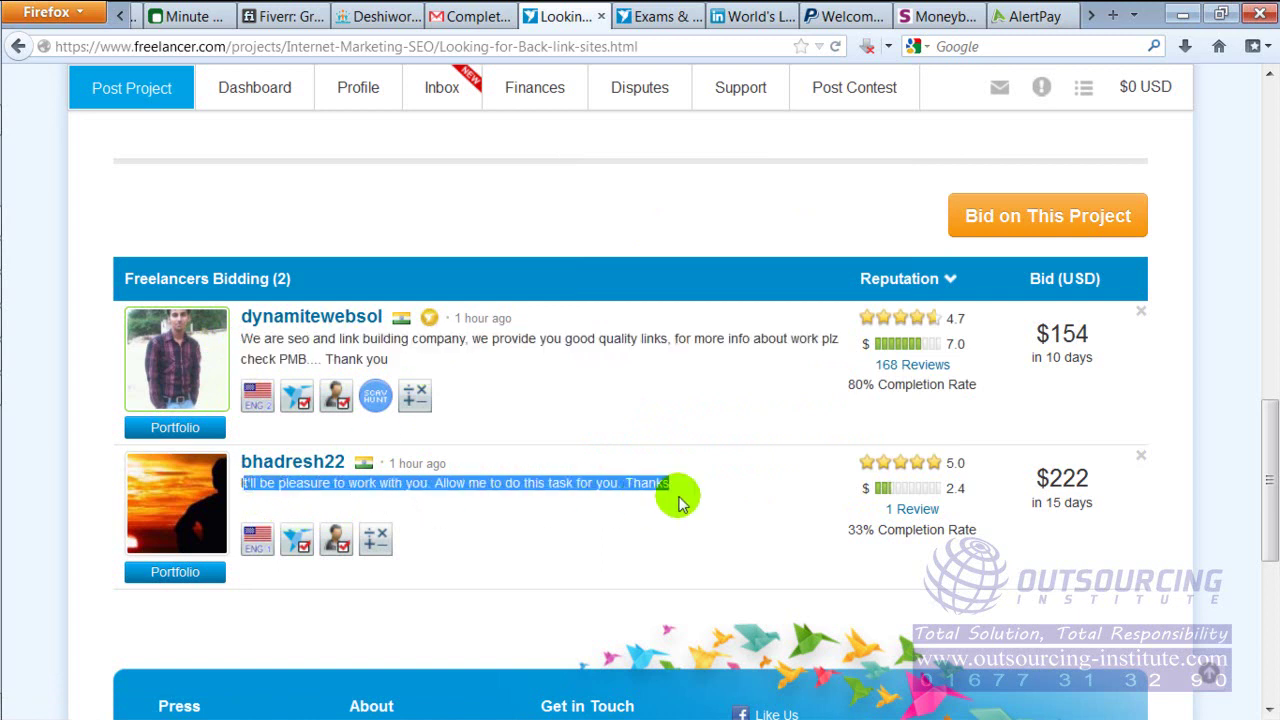
left_click(678, 500)
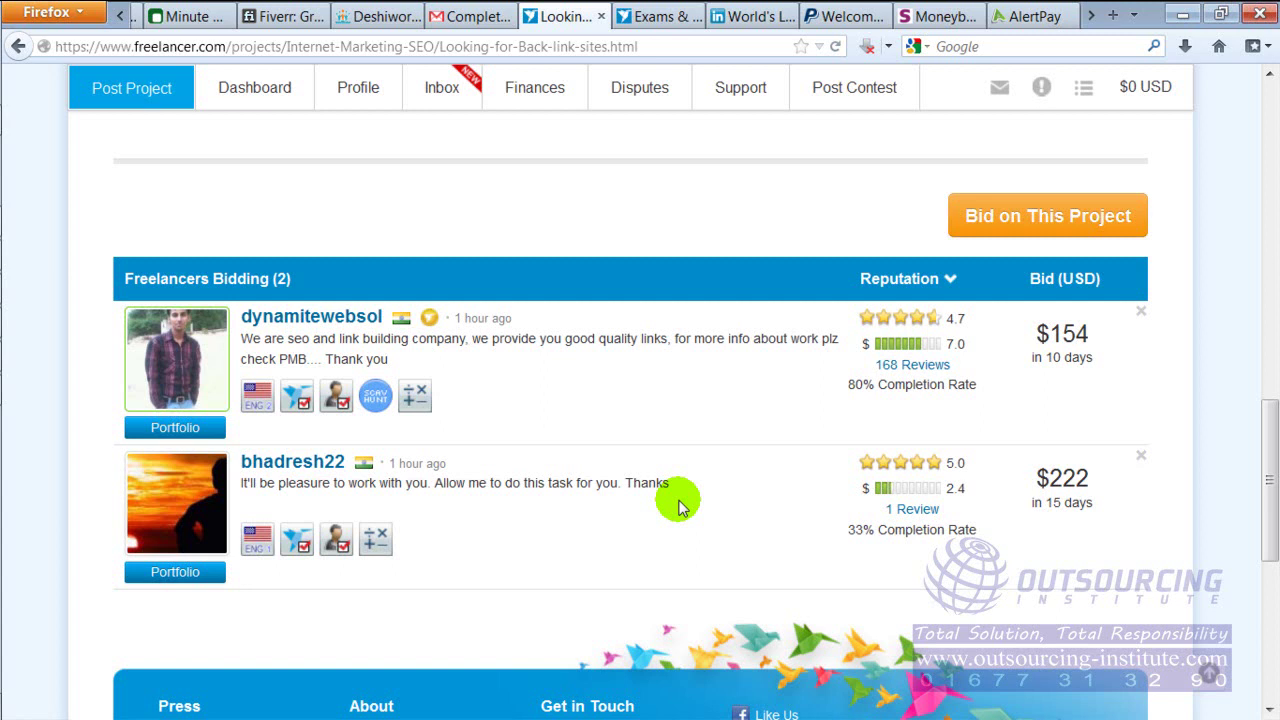
mouse_move(190, 360)
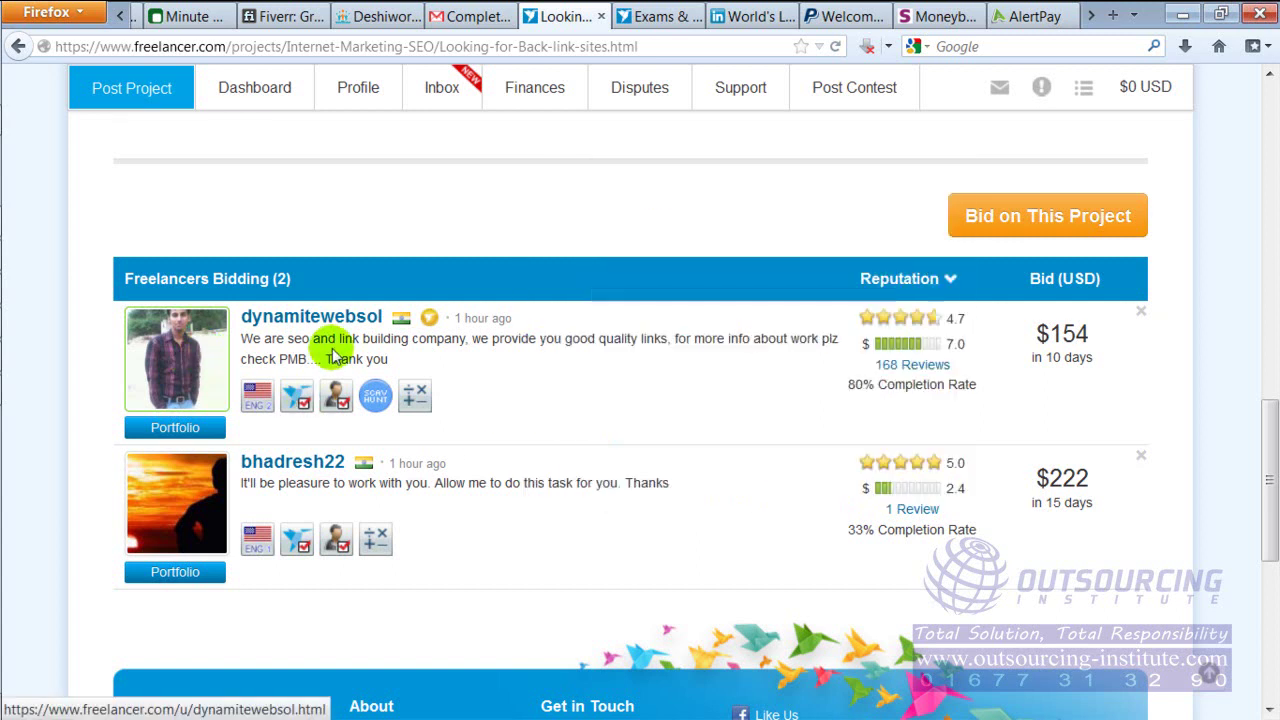
left_click_drag(244, 336, 437, 362)
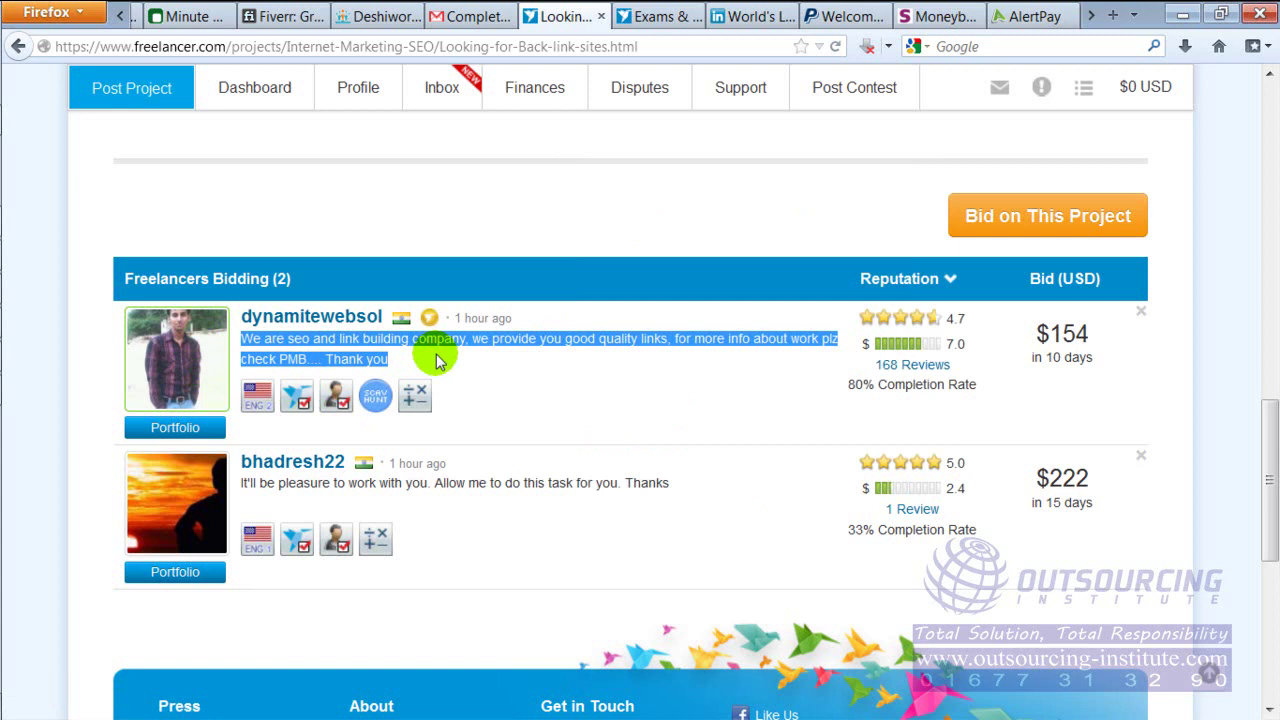
left_click(657, 410)
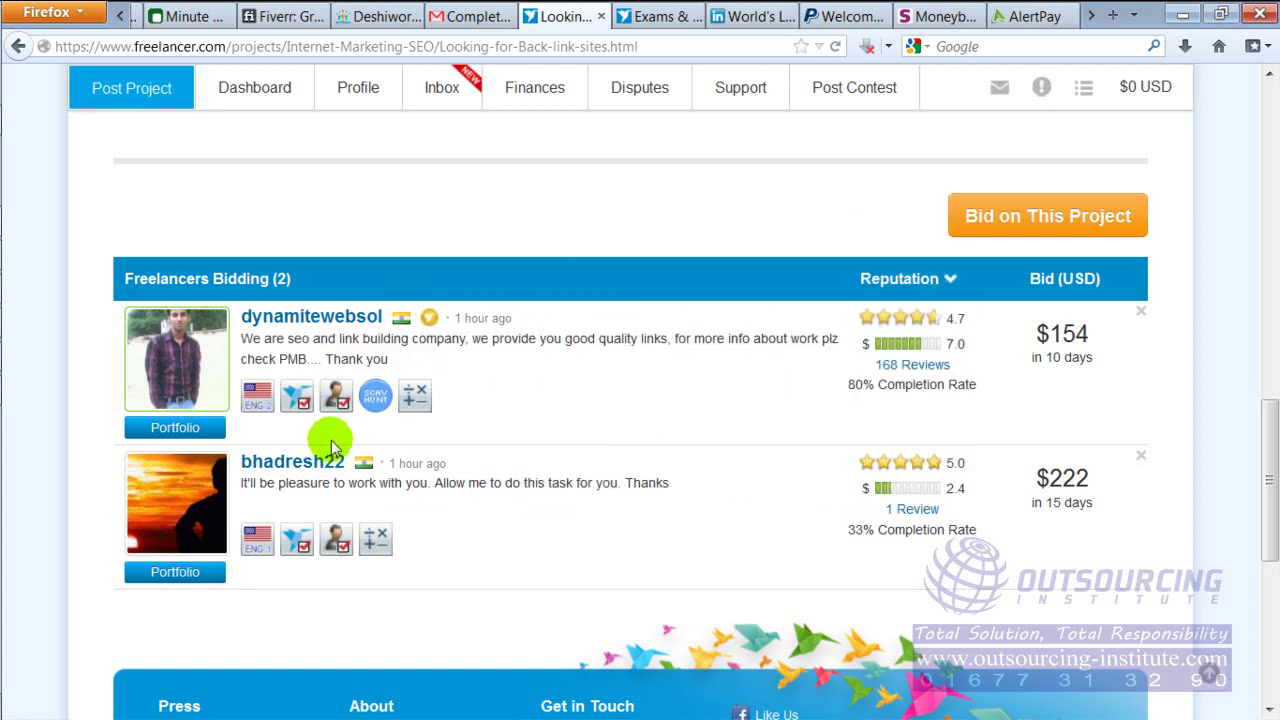
mouse_move(1268, 455)
left_mouse_down()
mouse_move(1268, 480)
mouse_move(1268, 352)
mouse_move(1267, 432)
left_mouse_up()
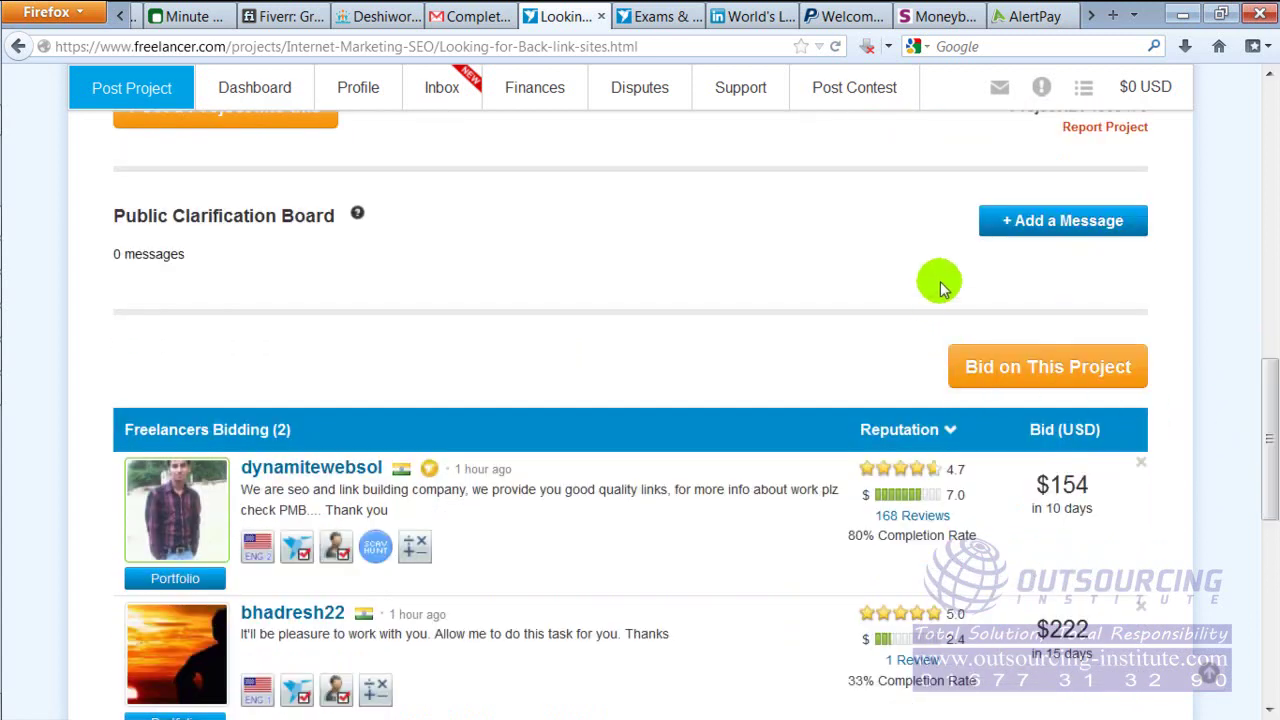
Open the bid form, dismiss the new project notification, and review the $30 - $250 budget range
left_click(1031, 378)
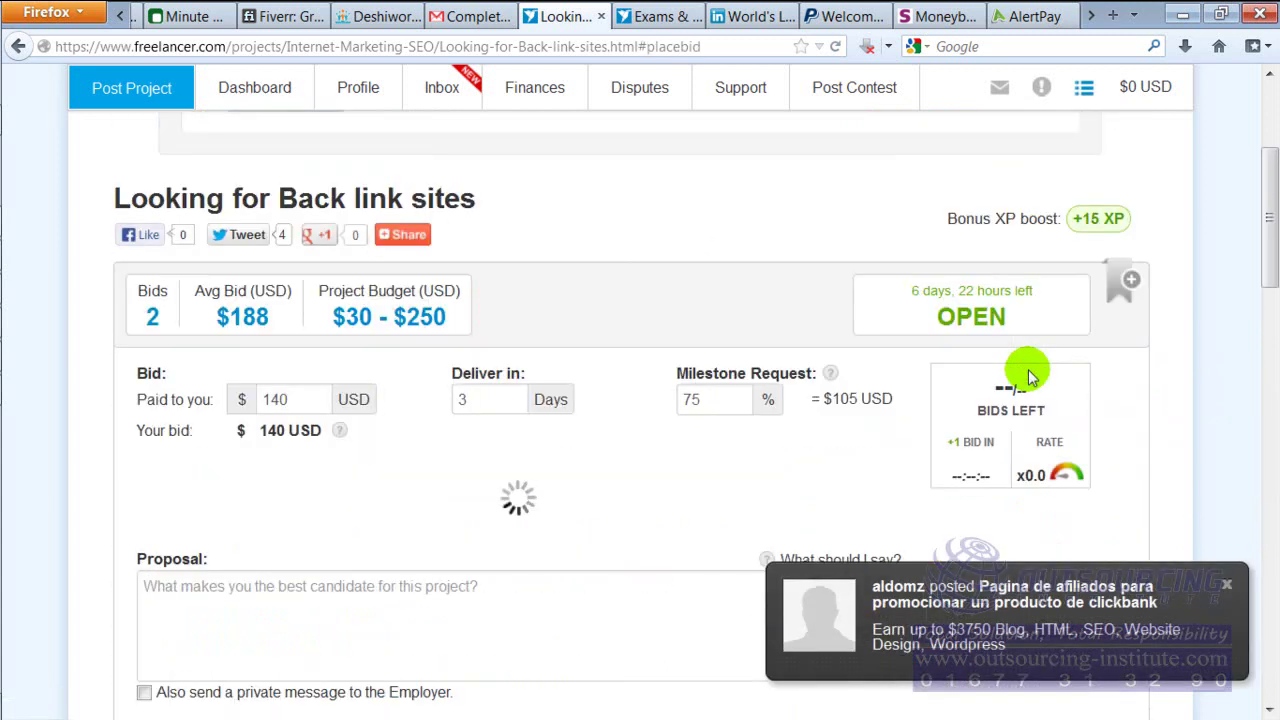
left_click(1226, 584)
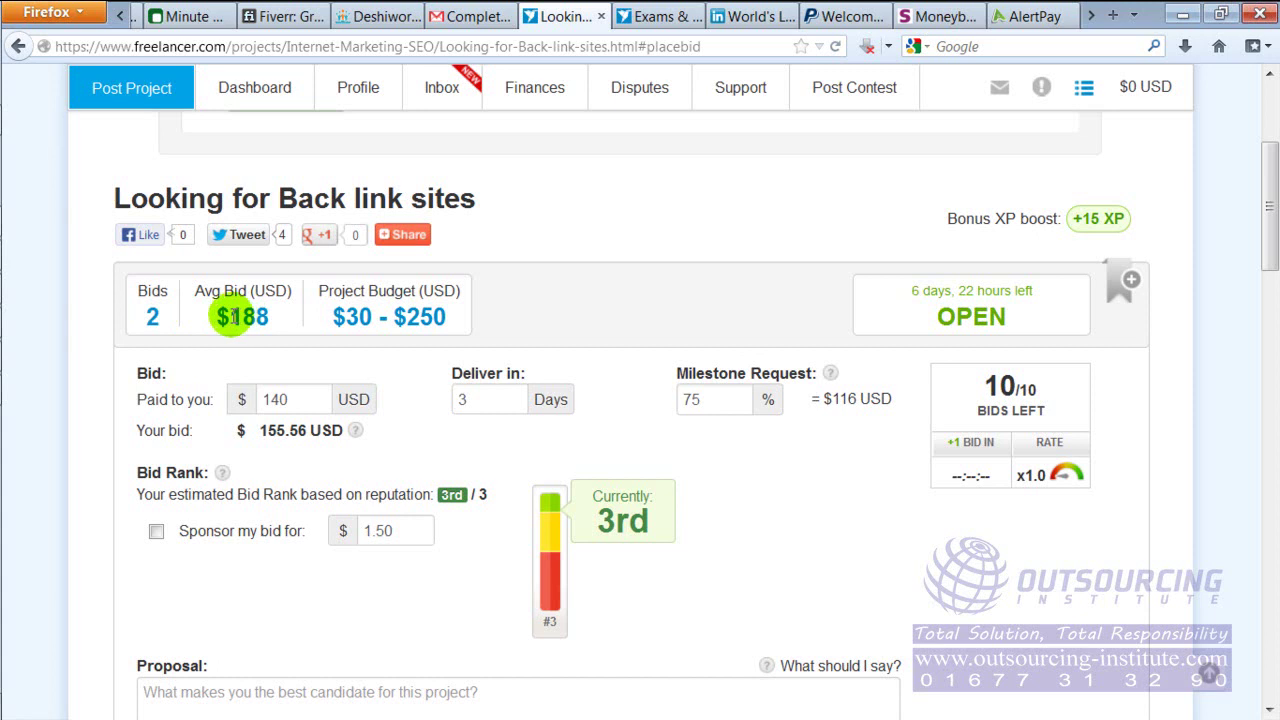
double_click(245, 317)
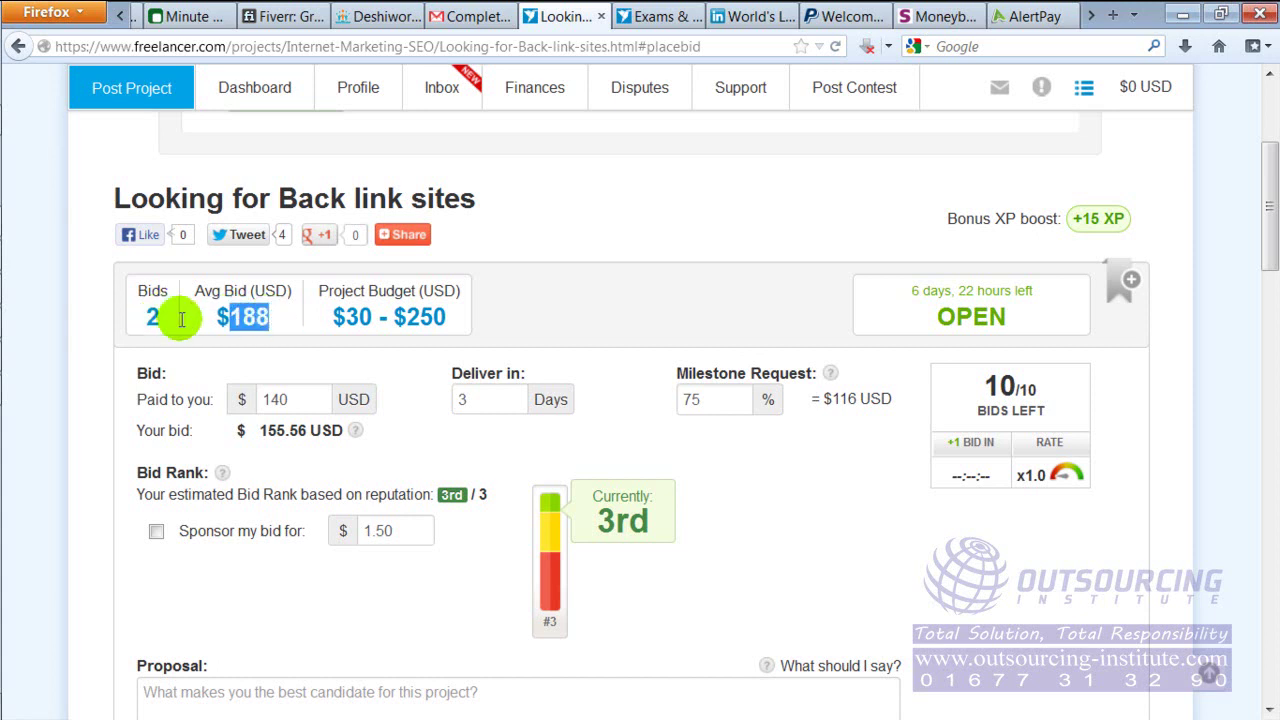
left_click(262, 317)
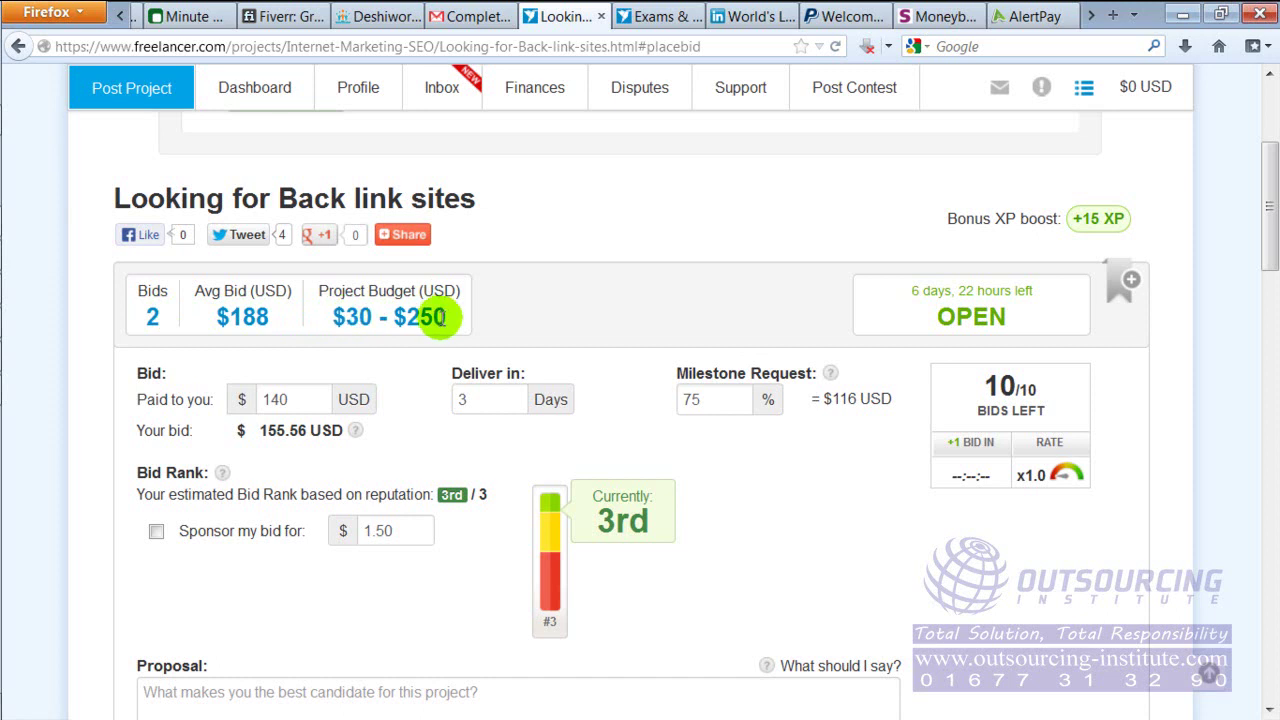
left_click_drag(345, 318, 440, 318)
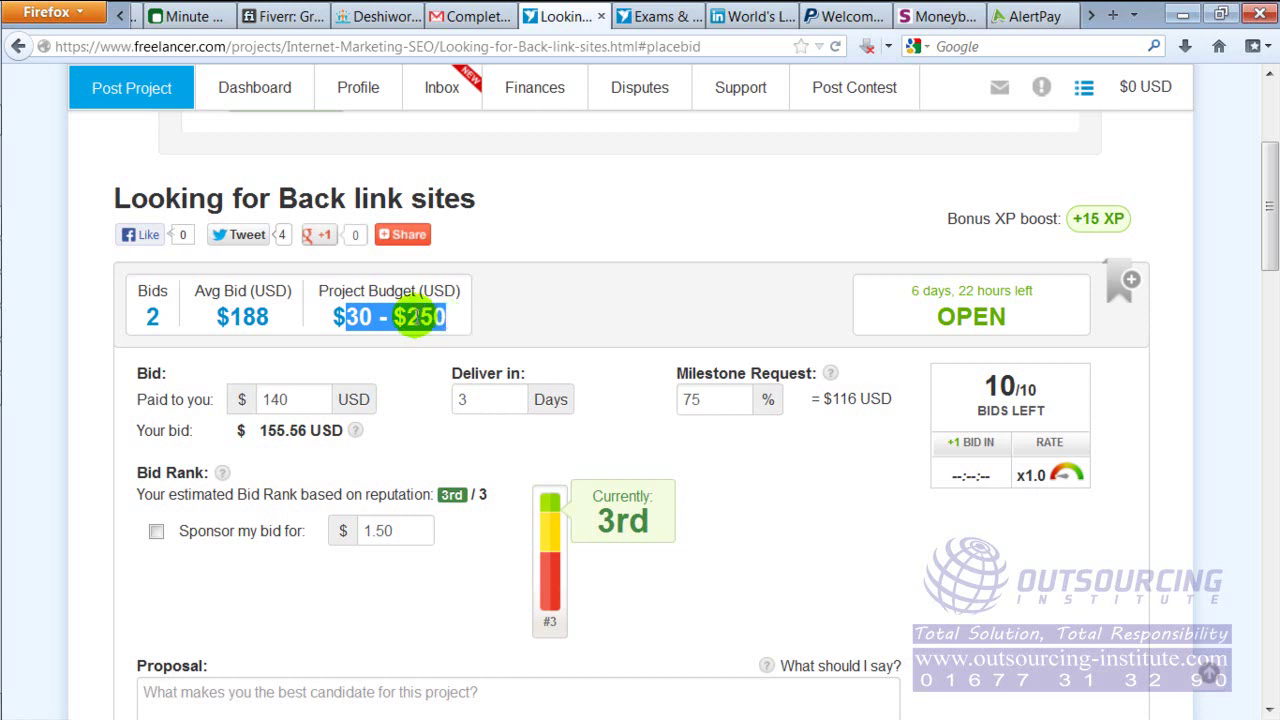
left_click(415, 316)
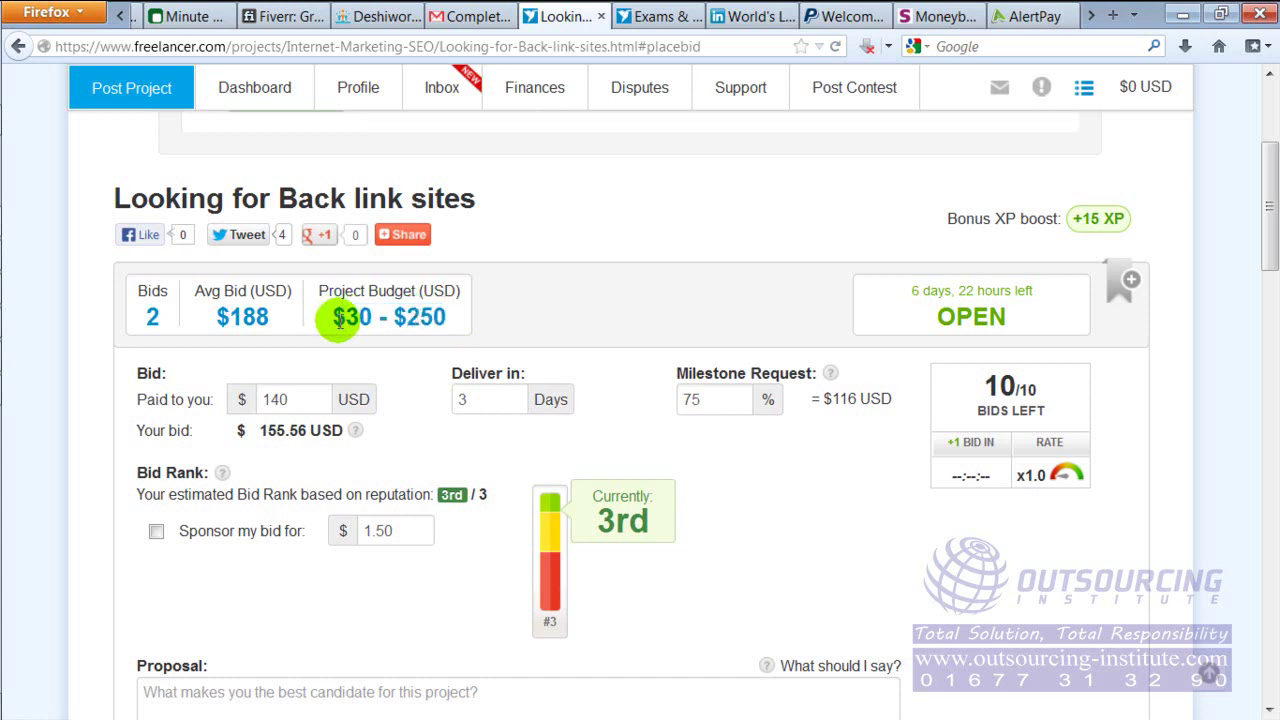
left_click_drag(336, 318, 450, 322)
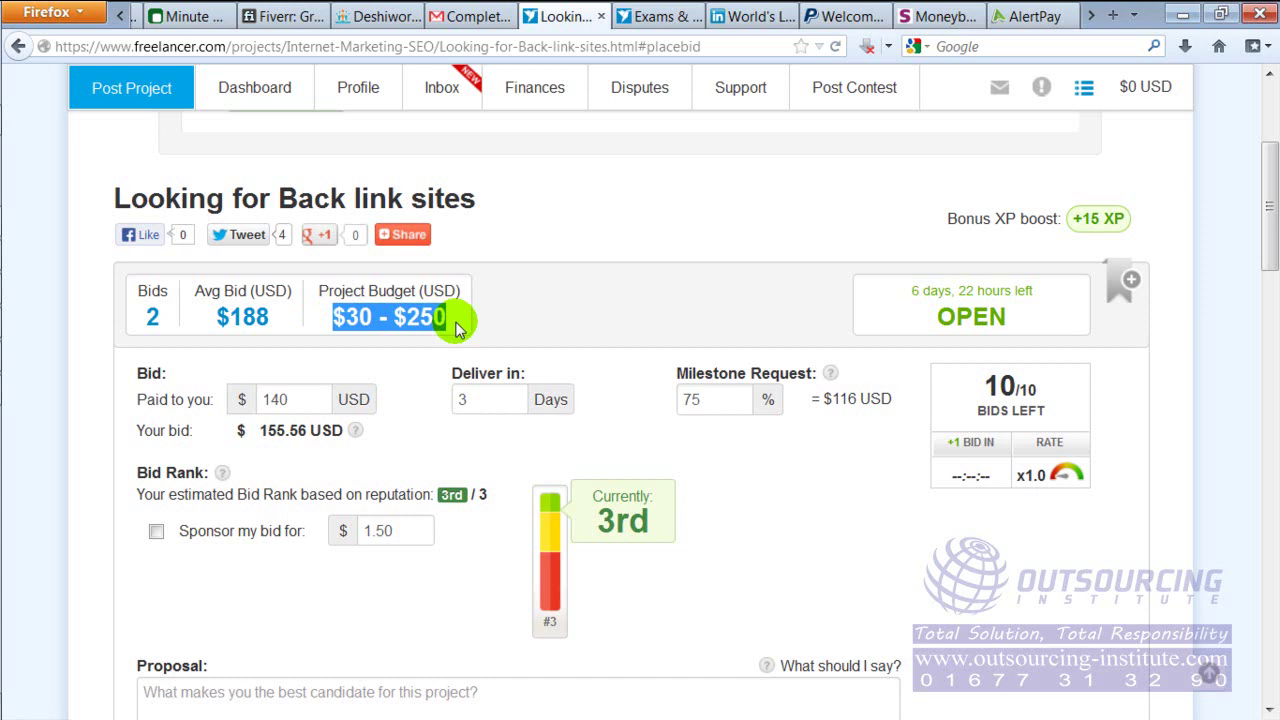
left_click(240, 316)
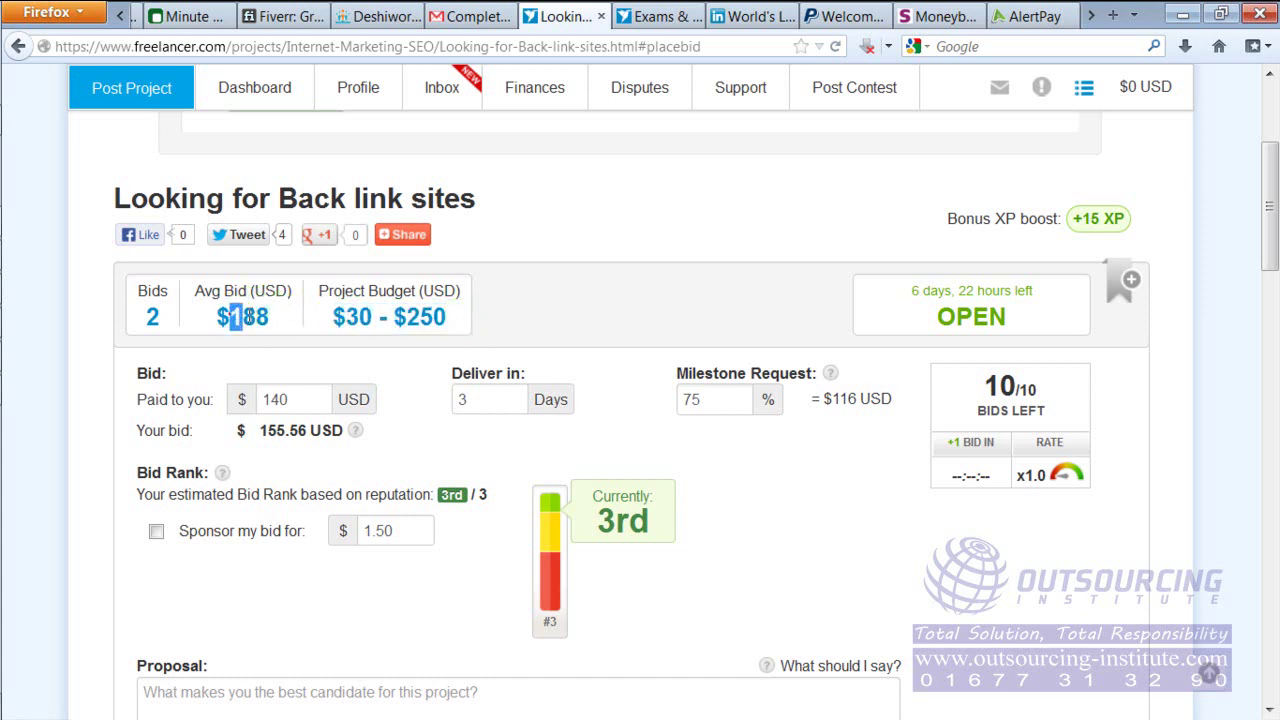
Check the project's average bid of 188 on the bid form
left_click_drag(240, 316, 277, 321)
left_click(279, 321)
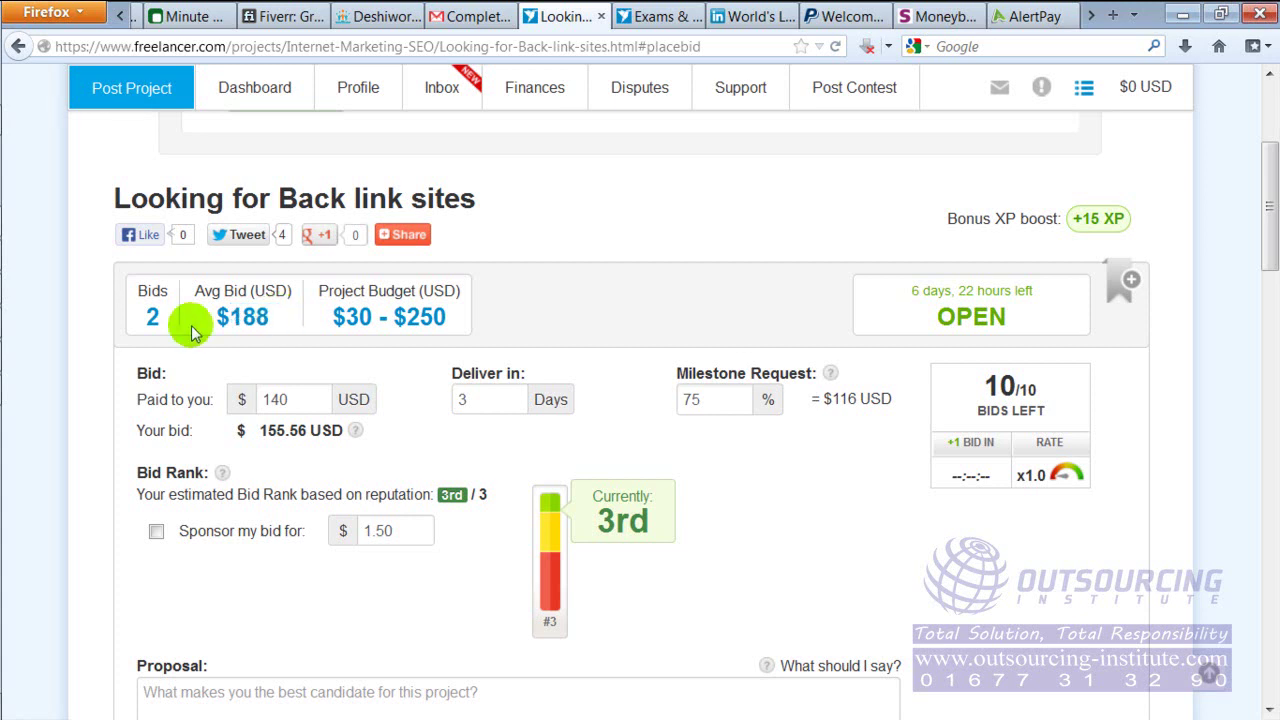
left_click_drag(232, 316, 275, 325)
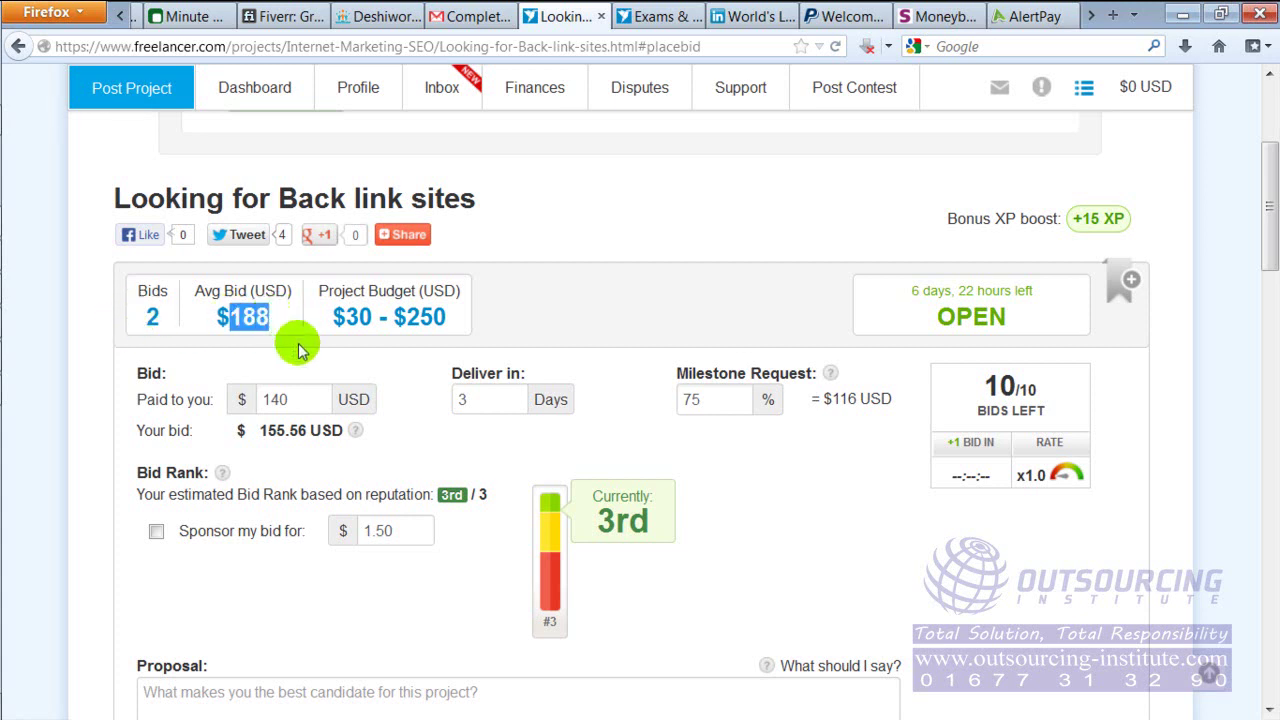
left_click(283, 327)
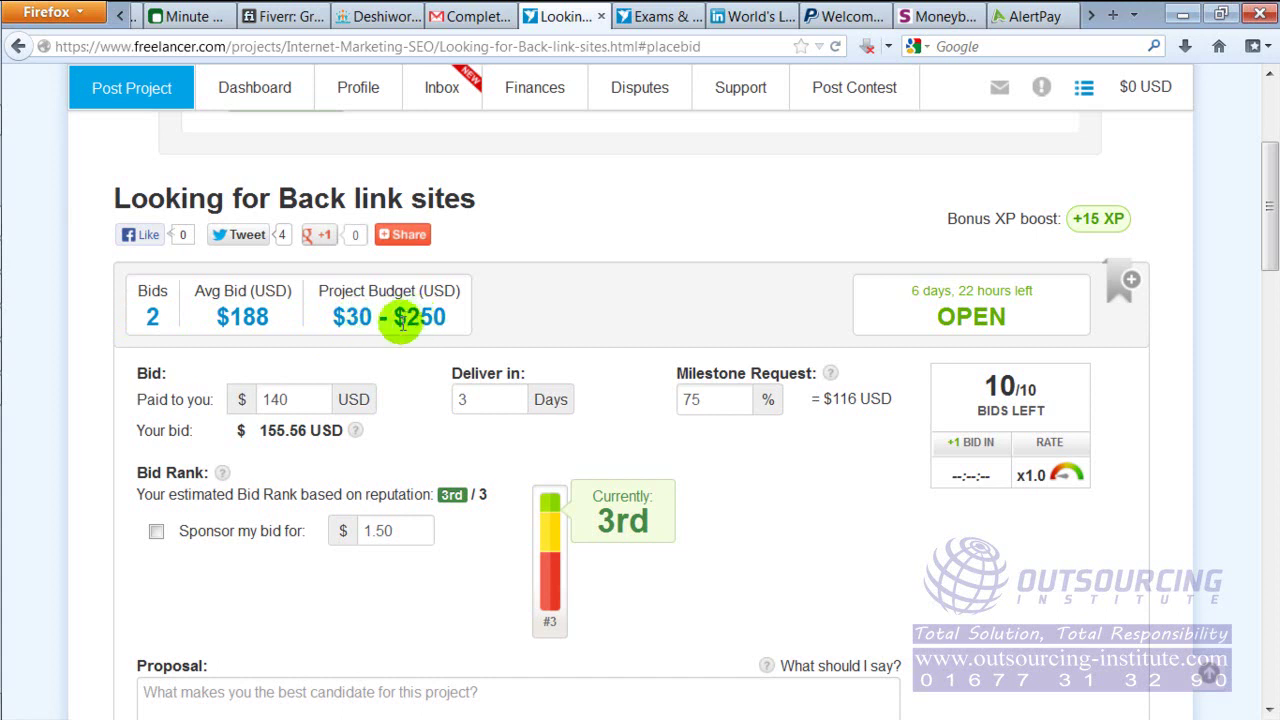
double_click(230, 316)
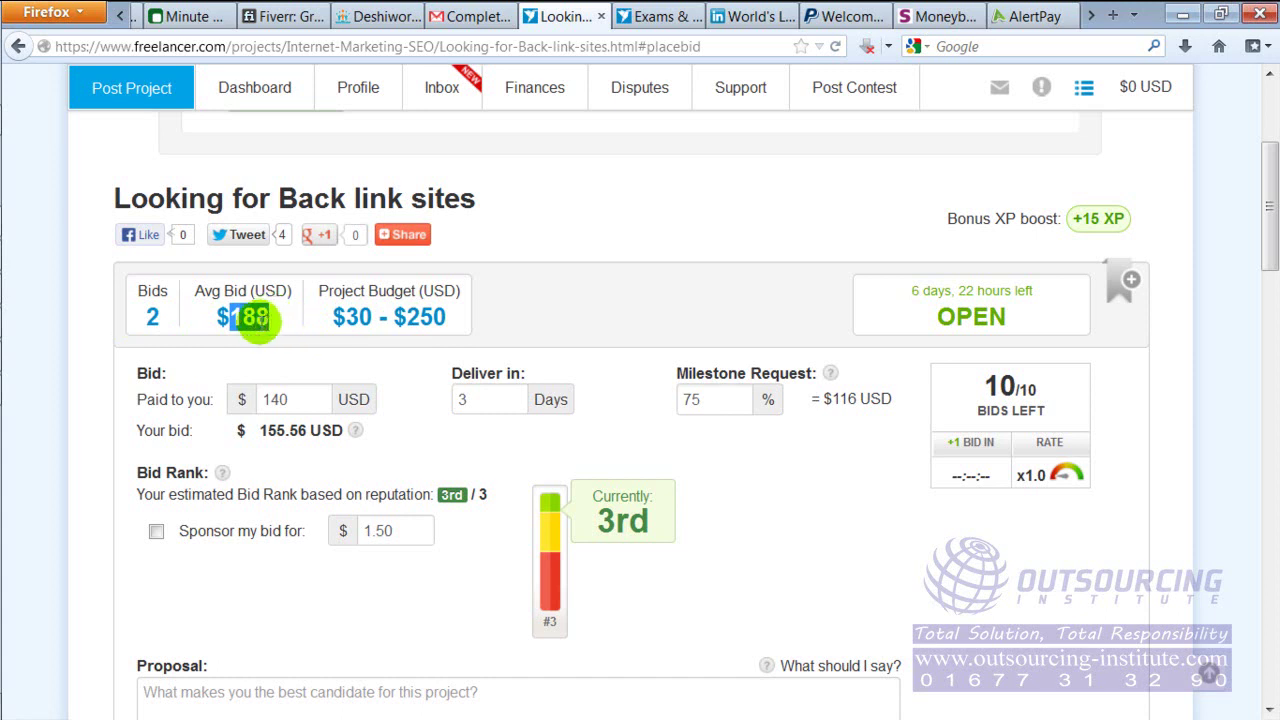
left_click(783, 222)
left_click_drag(1270, 165, 1273, 197)
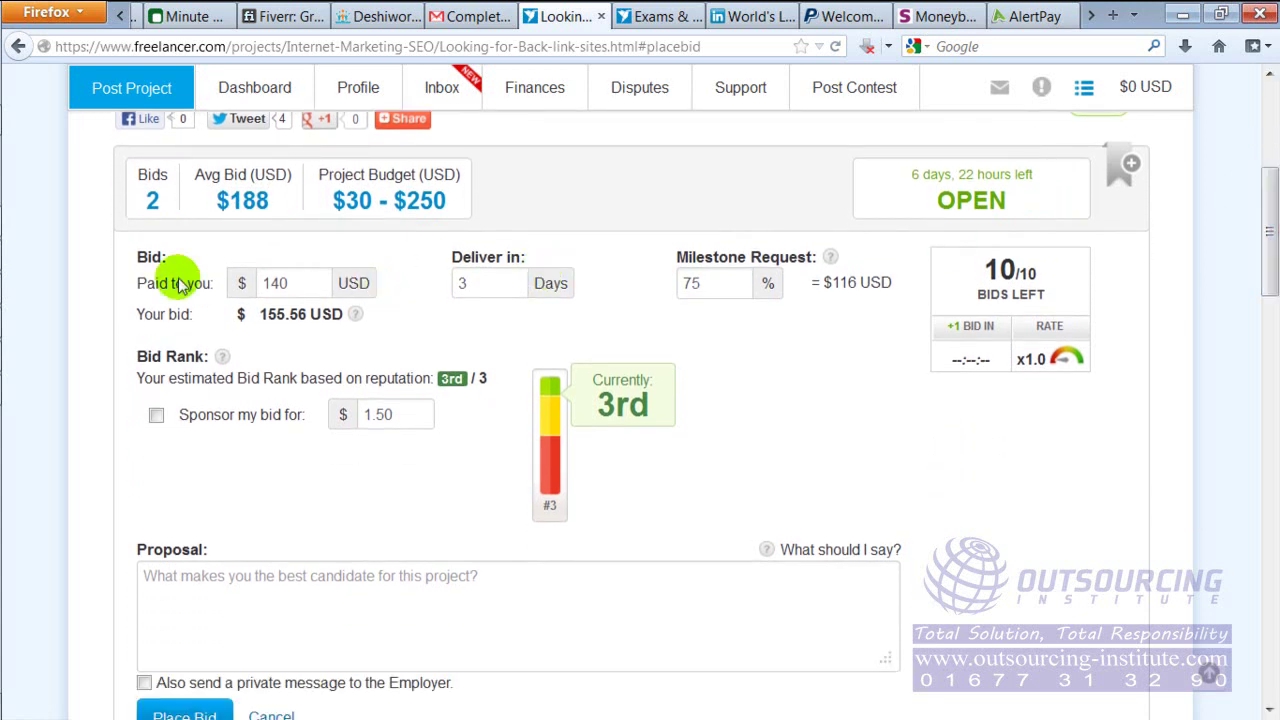
Change the Paid to you amount from 140 to 190 USD, making the bid 211.11 USD
left_click(313, 285)
left_click(352, 284)
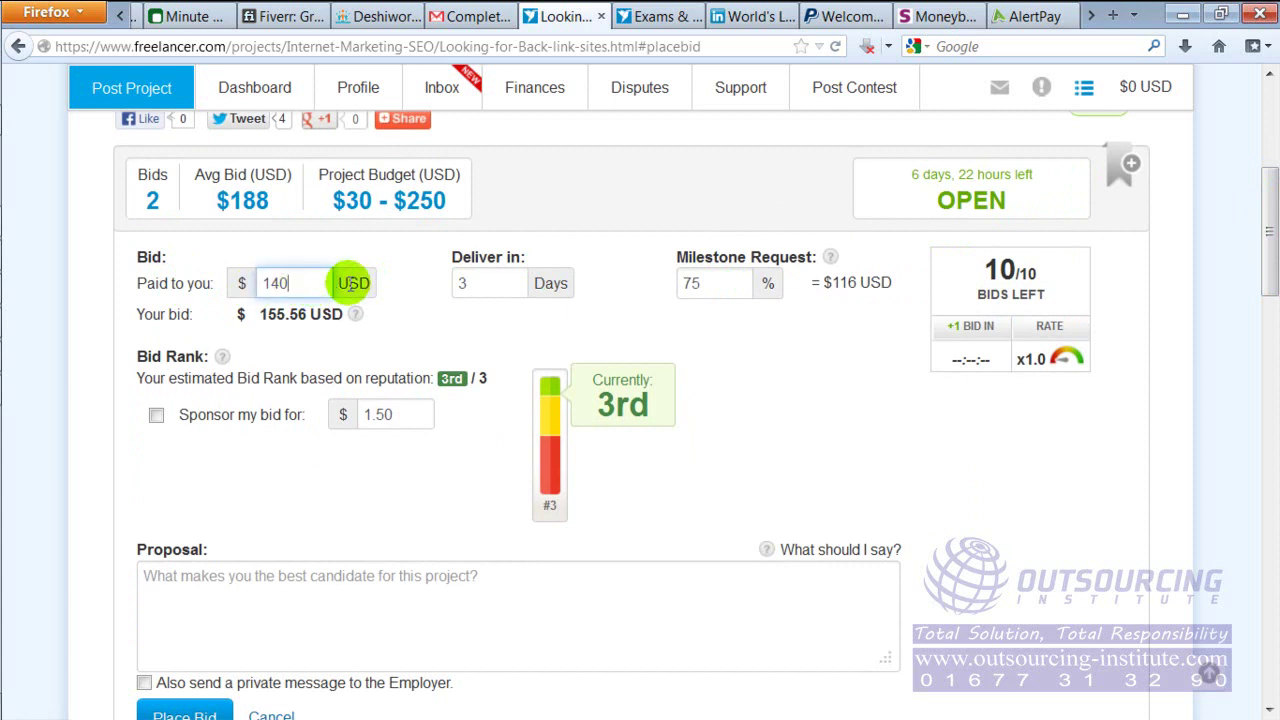
key("BackSpace")
key("BackSpace")
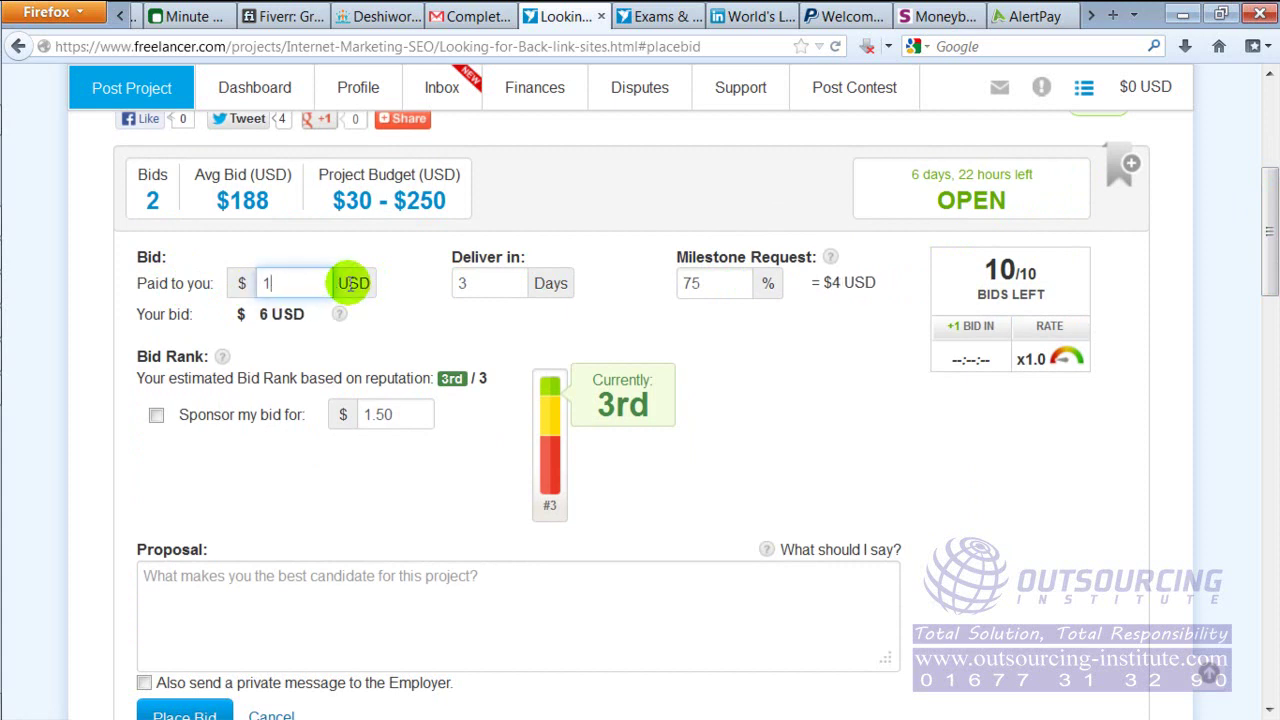
type("90")
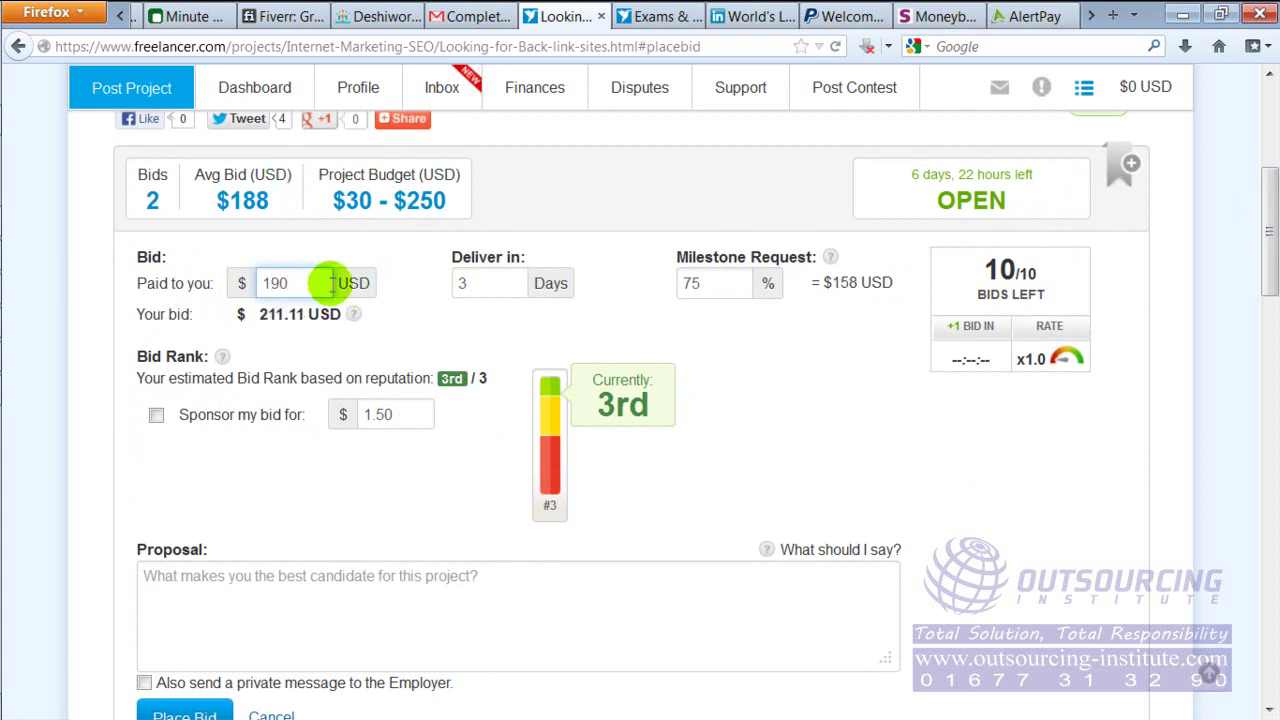
left_click(487, 284)
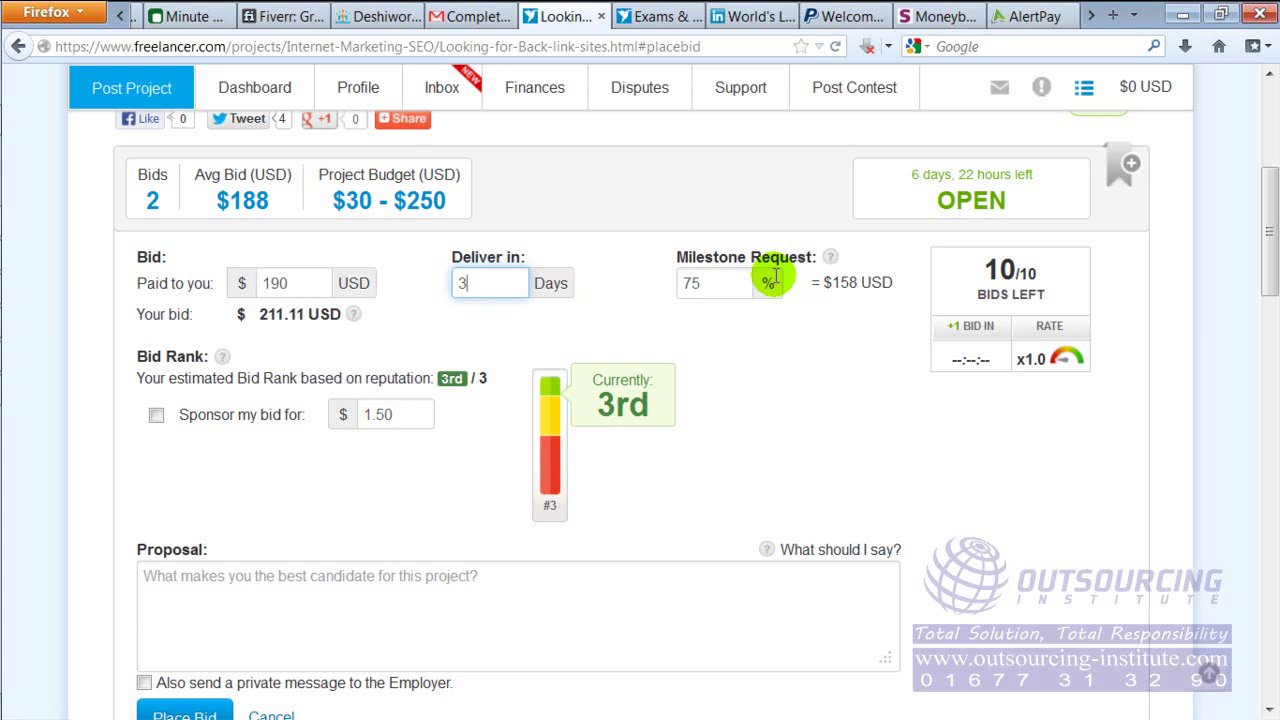
Keep 3 days delivery and clear the 75% milestone request so it shows $0 USD
left_click(766, 323)
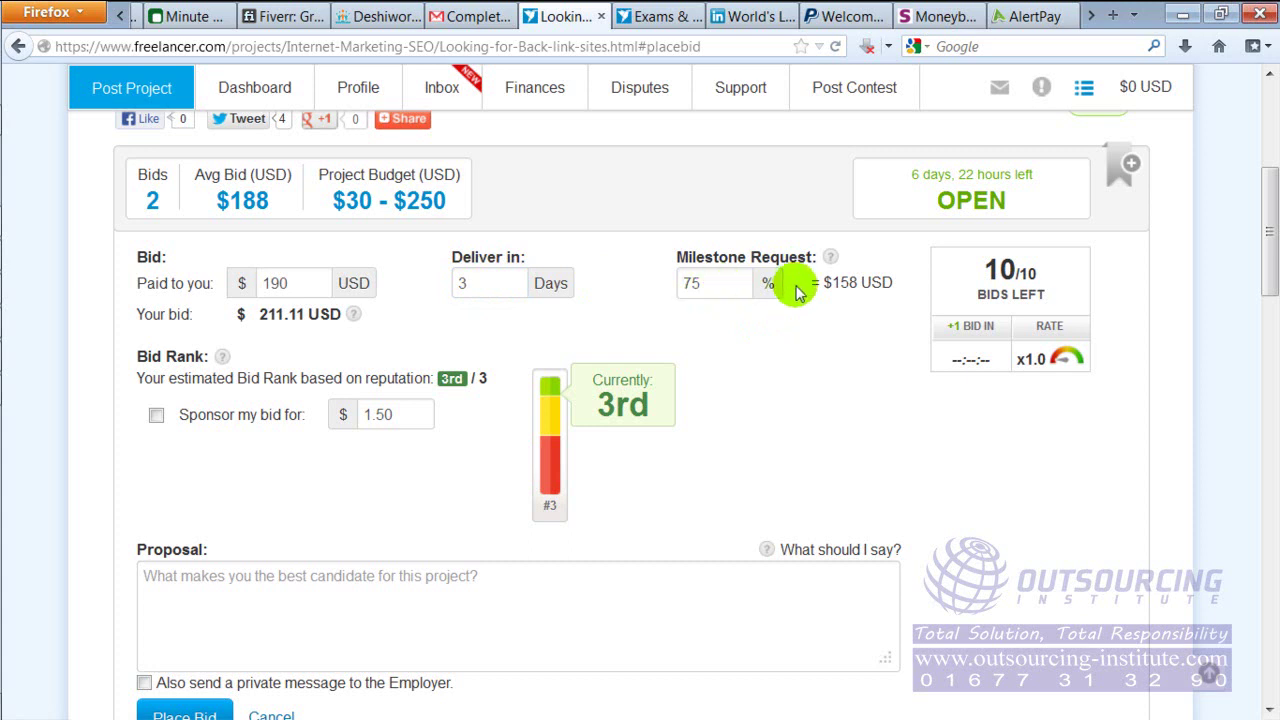
left_click(729, 286)
left_click_drag(734, 284, 645, 284)
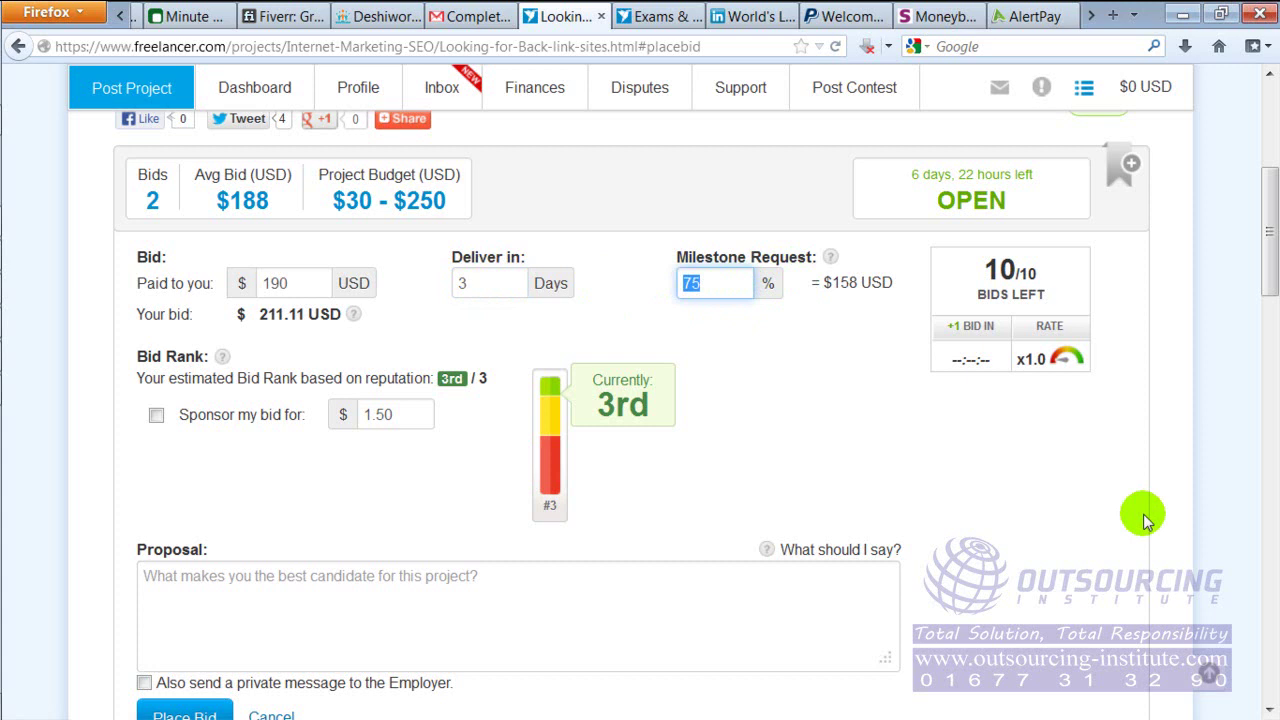
key("BackSpace")
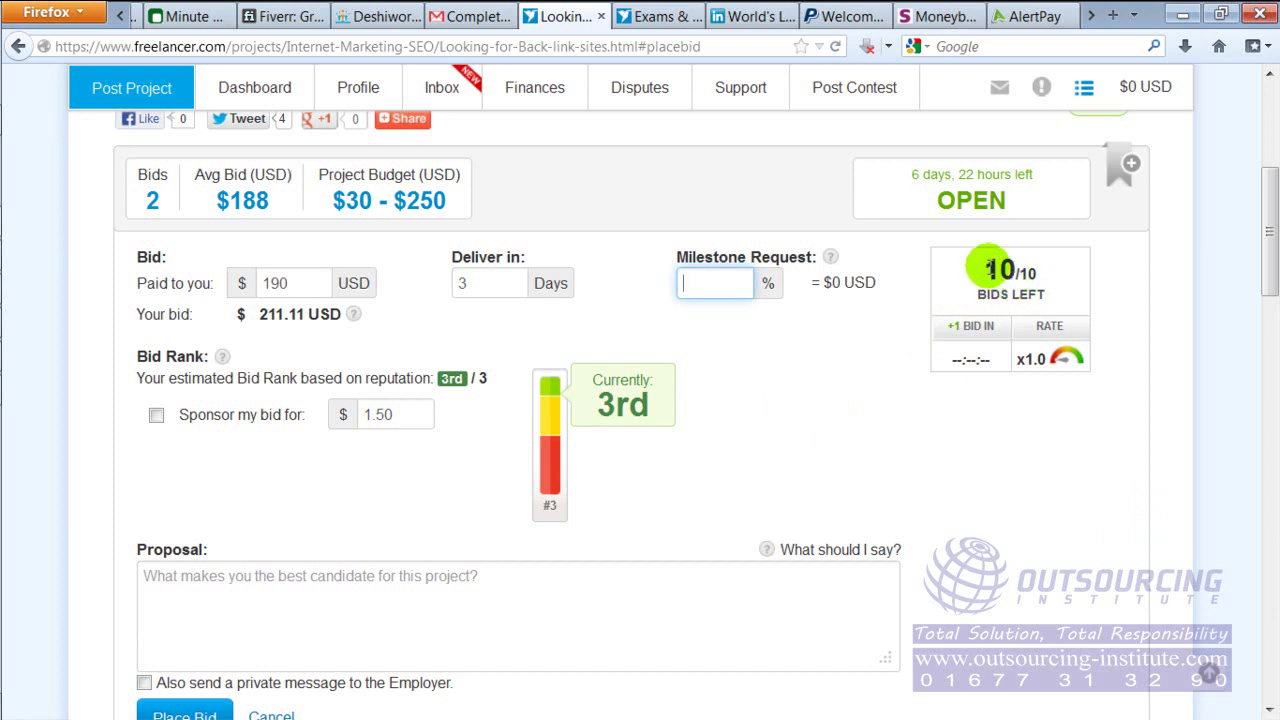
Scroll down the bid form toward the Proposal box, checking the project's OPEN status
mouse_move(945, 188)
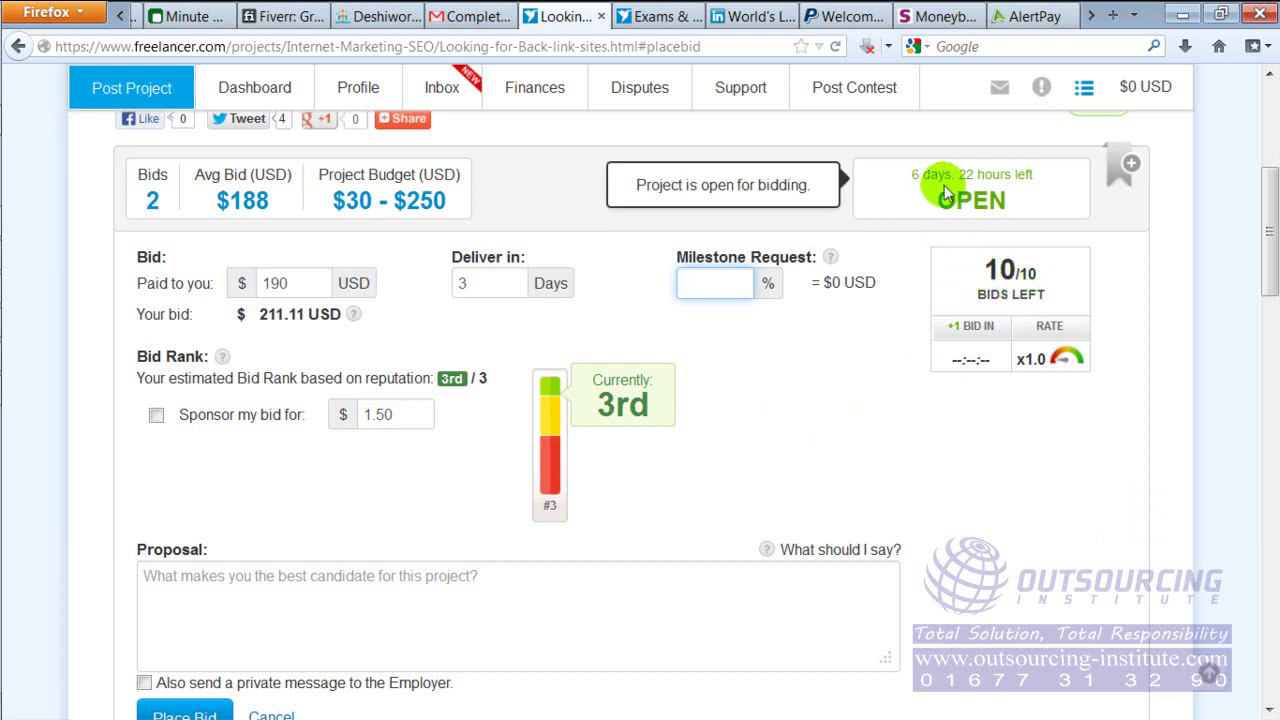
scroll(1270, 240, "down", 1)
left_click_drag(1270, 240, 1268, 212)
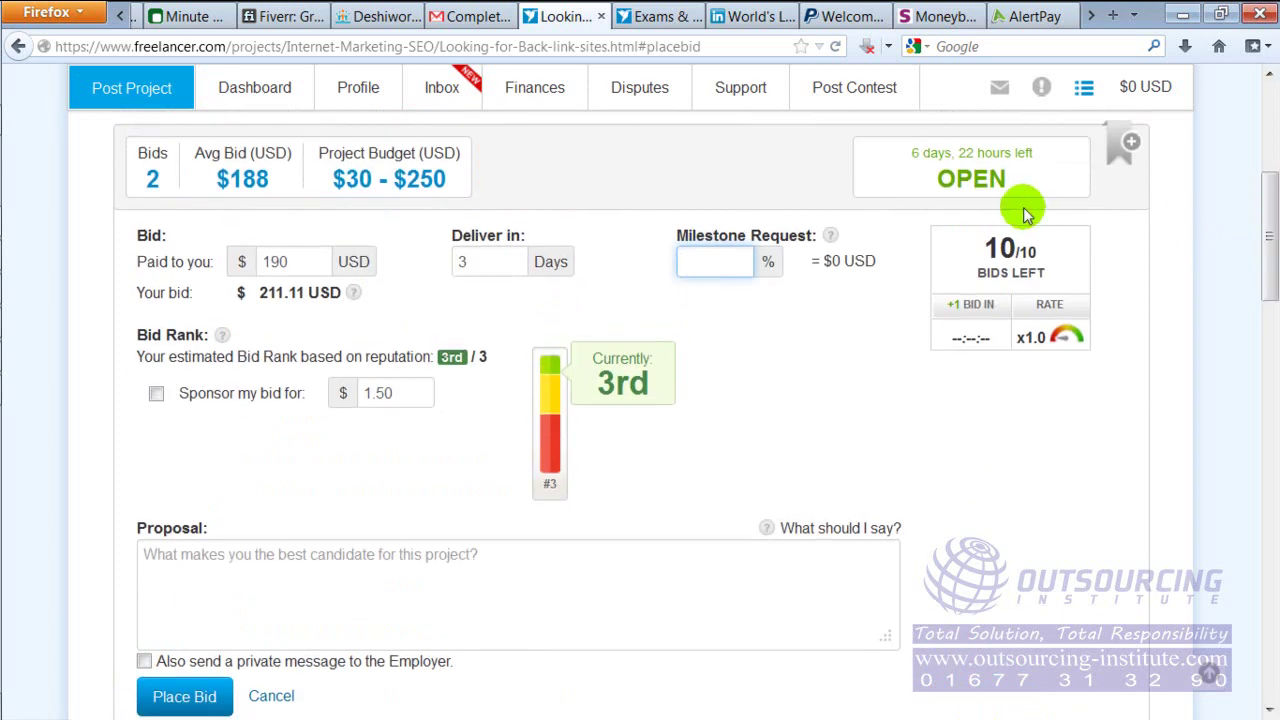
mouse_move(945, 176)
left_click_drag(940, 178, 1008, 181)
left_click(1063, 197)
left_click_drag(1266, 200, 1272, 240)
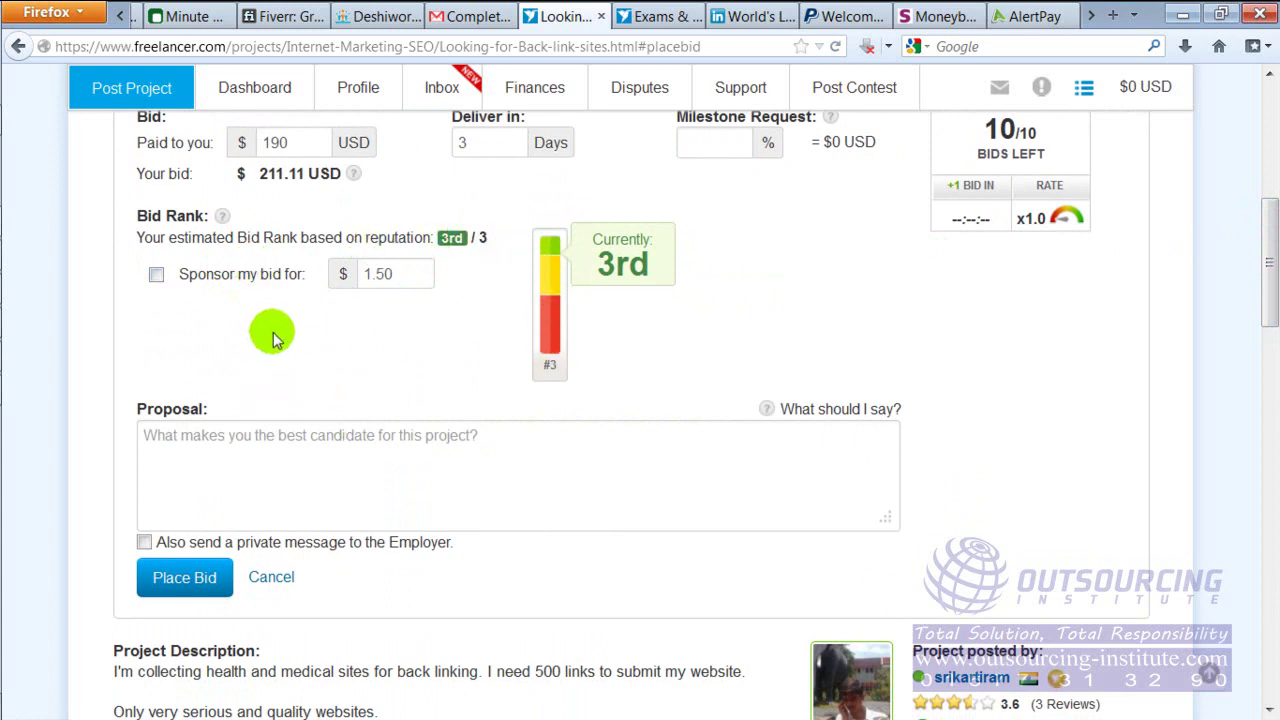
Fill the Proposal box with filler text and paste a repeated copy of it
left_click(280, 449)
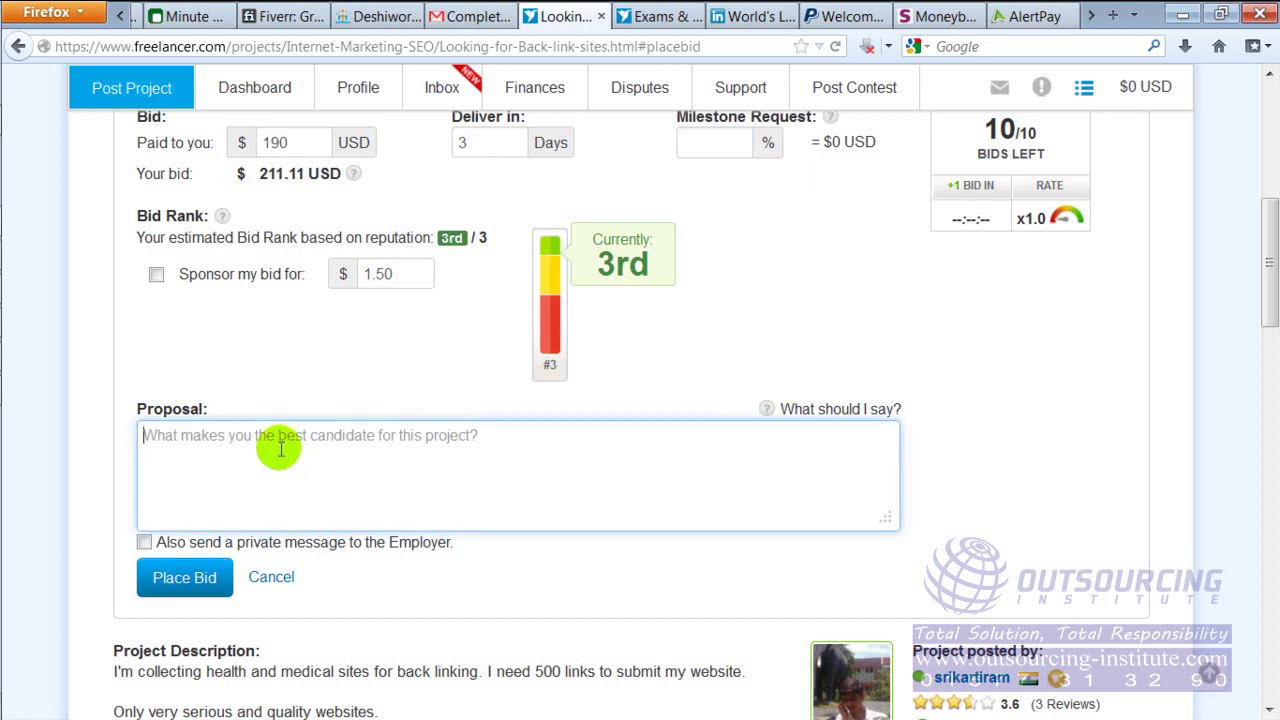
left_click_drag(140, 408, 208, 408)
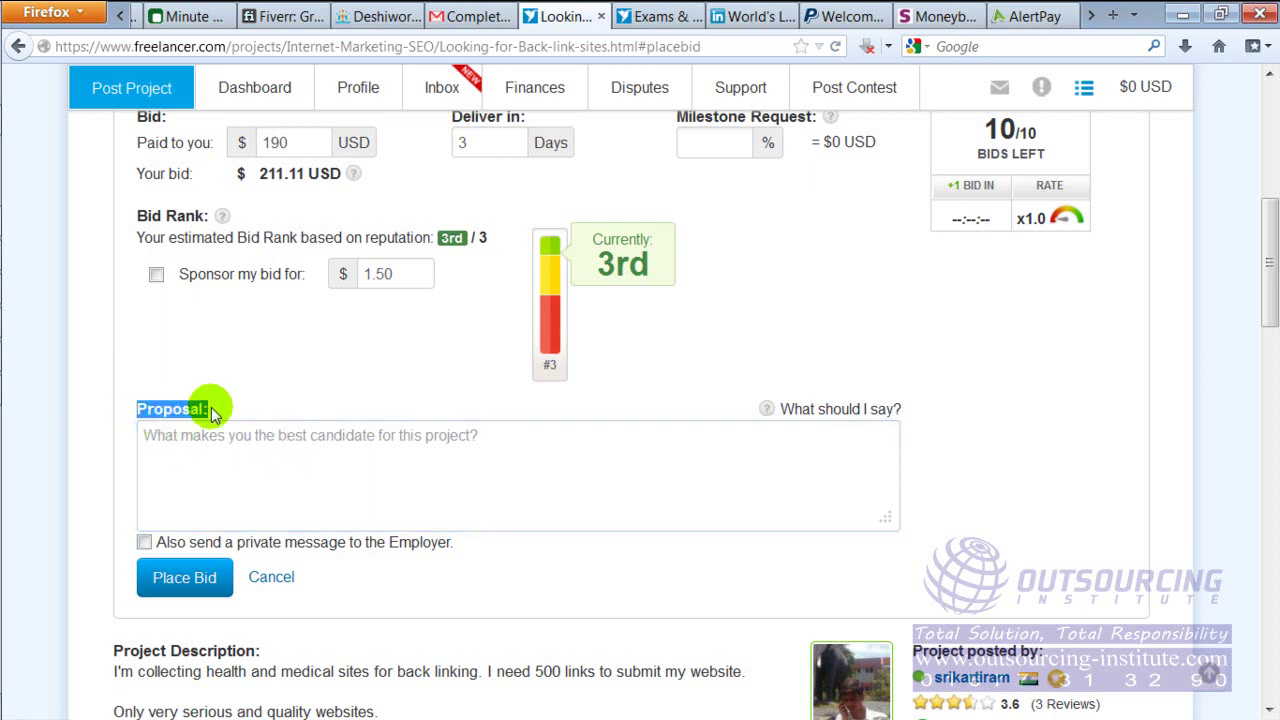
left_click_drag(1262, 222, 1262, 257)
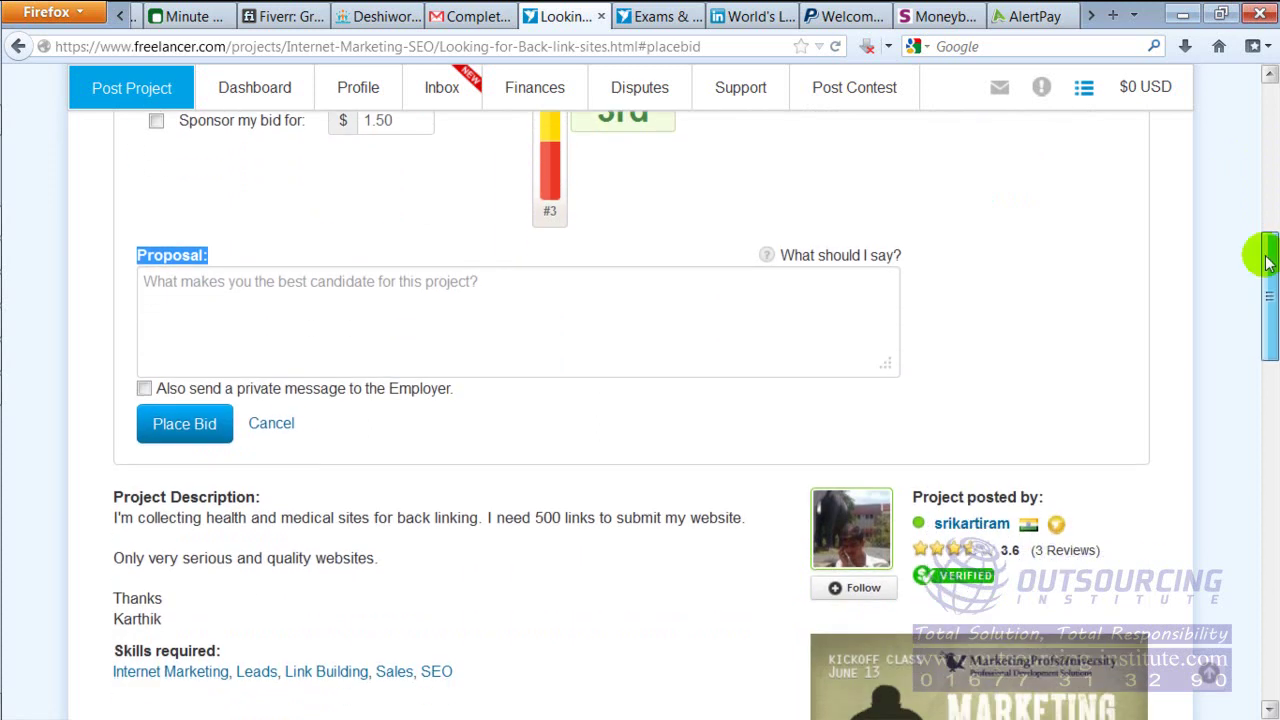
left_click(402, 280)
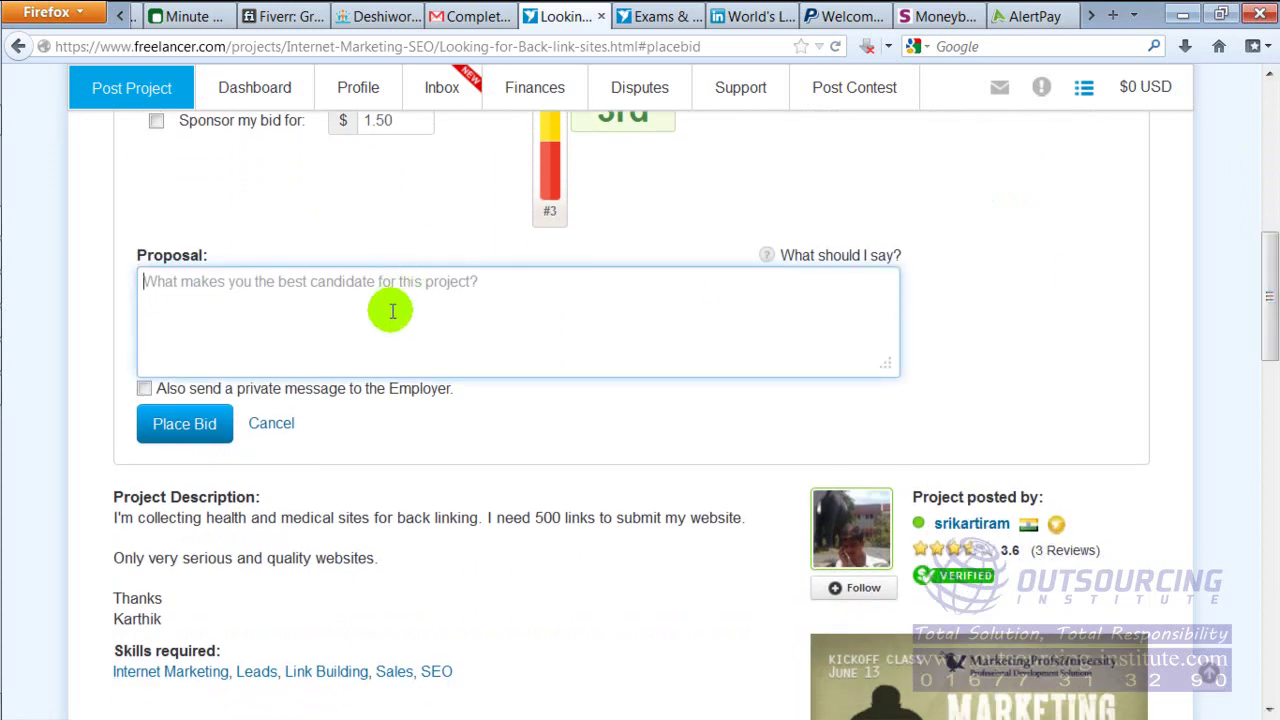
type(";flk")
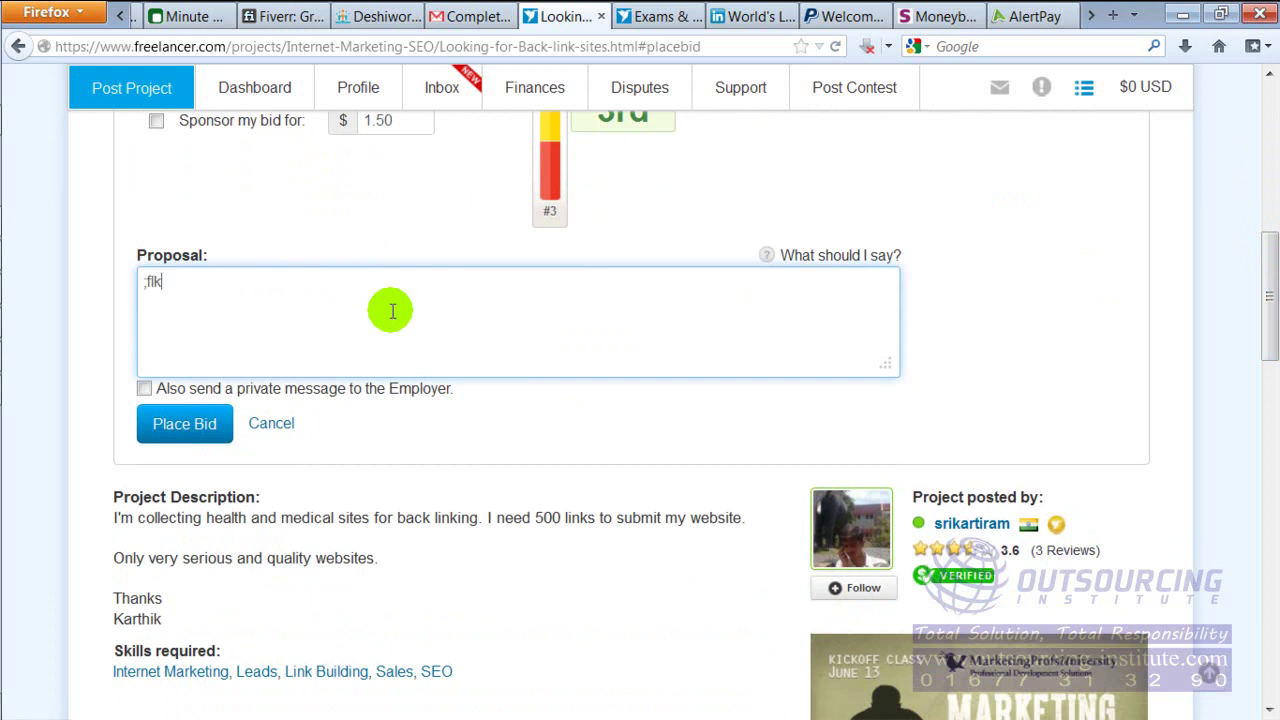
type("dsflkasdf ;ldkfgsldfgk ;lsd")
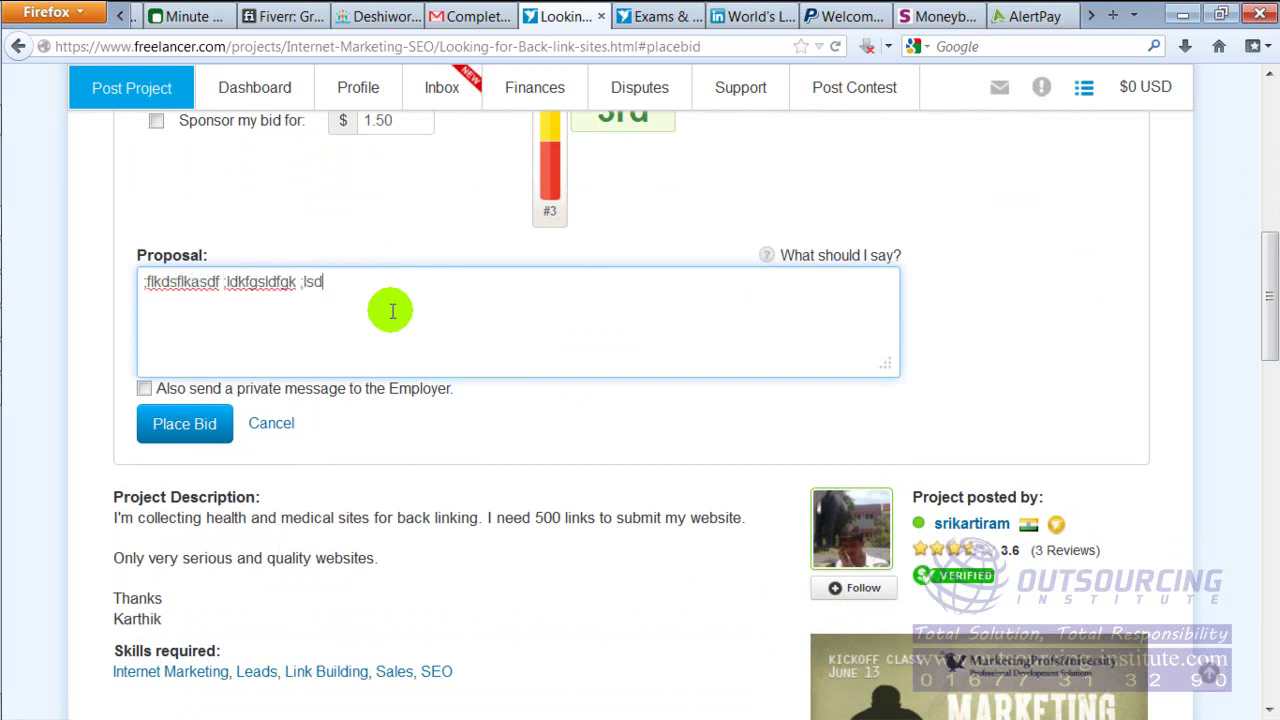
type("kfsld gl; ;sldkf; ;sdl")
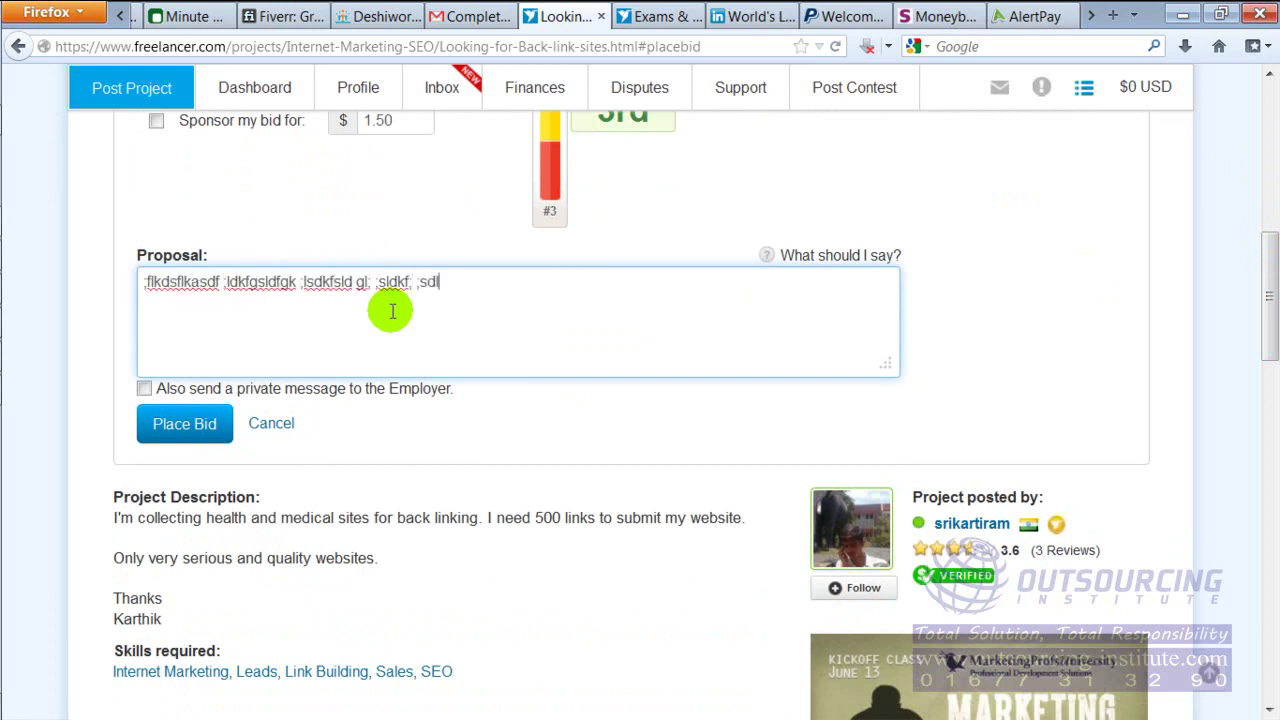
type("kfj  sdlfkg;sldfk s;ldkfg")
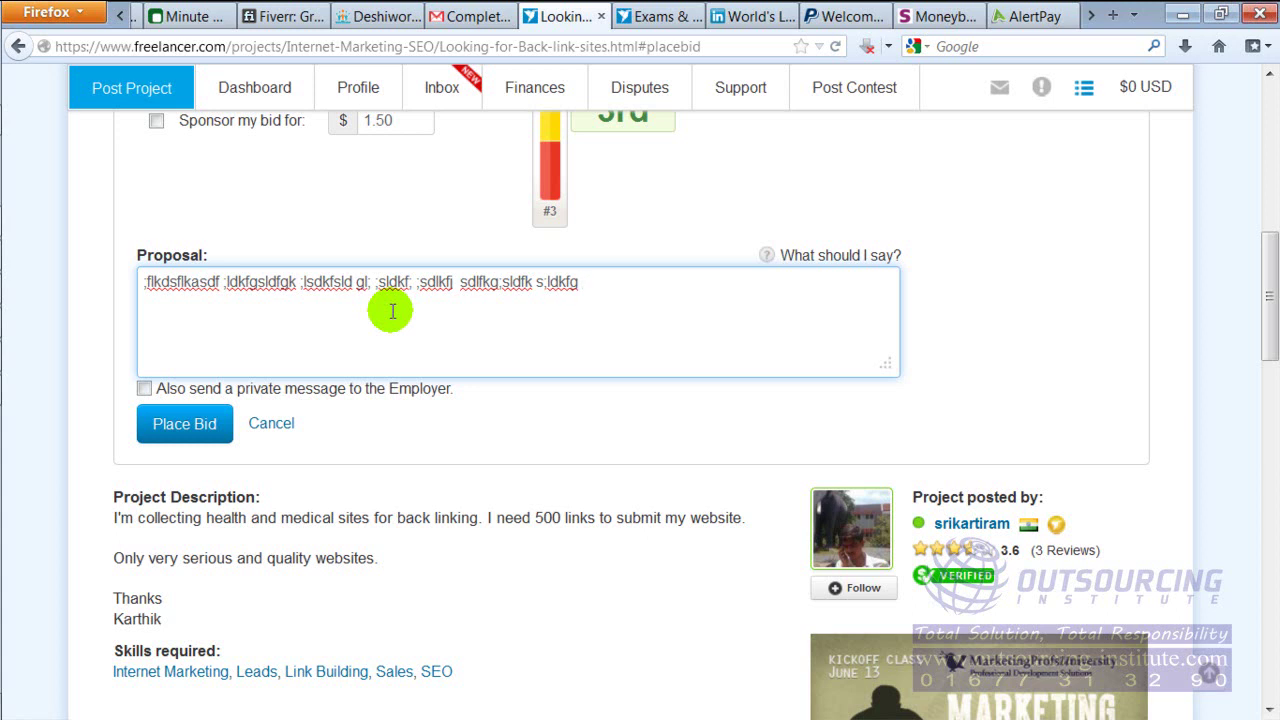
type("  alsdkjlskdf alsfkjl kalskdfj a;lkd")
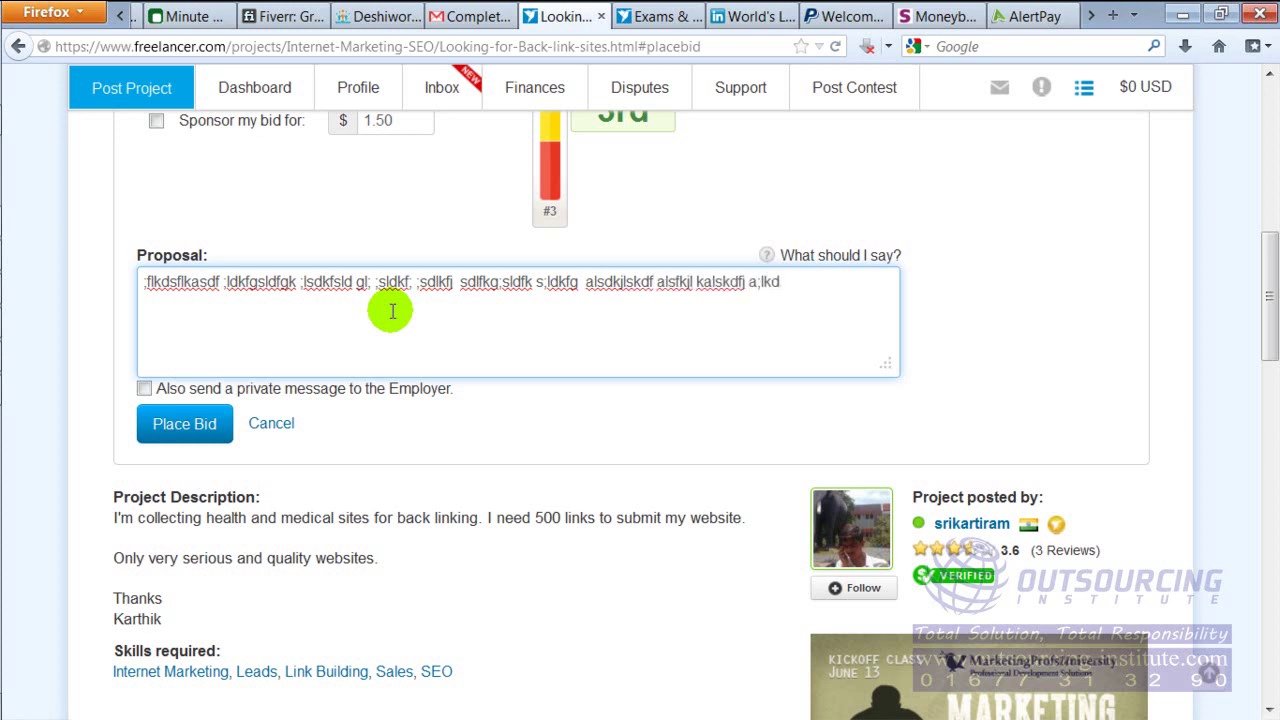
type(";sldf;als")
key("ctrl+a")
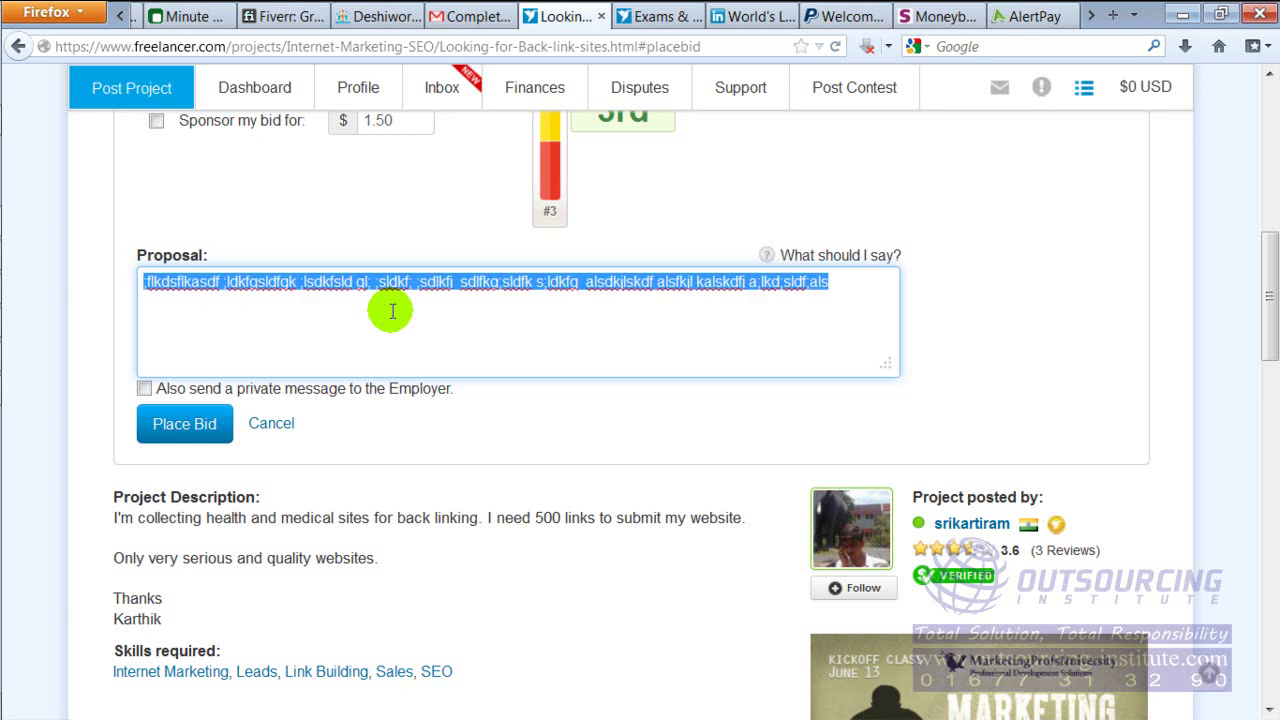
key("ctrl+c")
key("End")
key("ctrl+v")
key("ctrl+v")
key("ctrl+v")
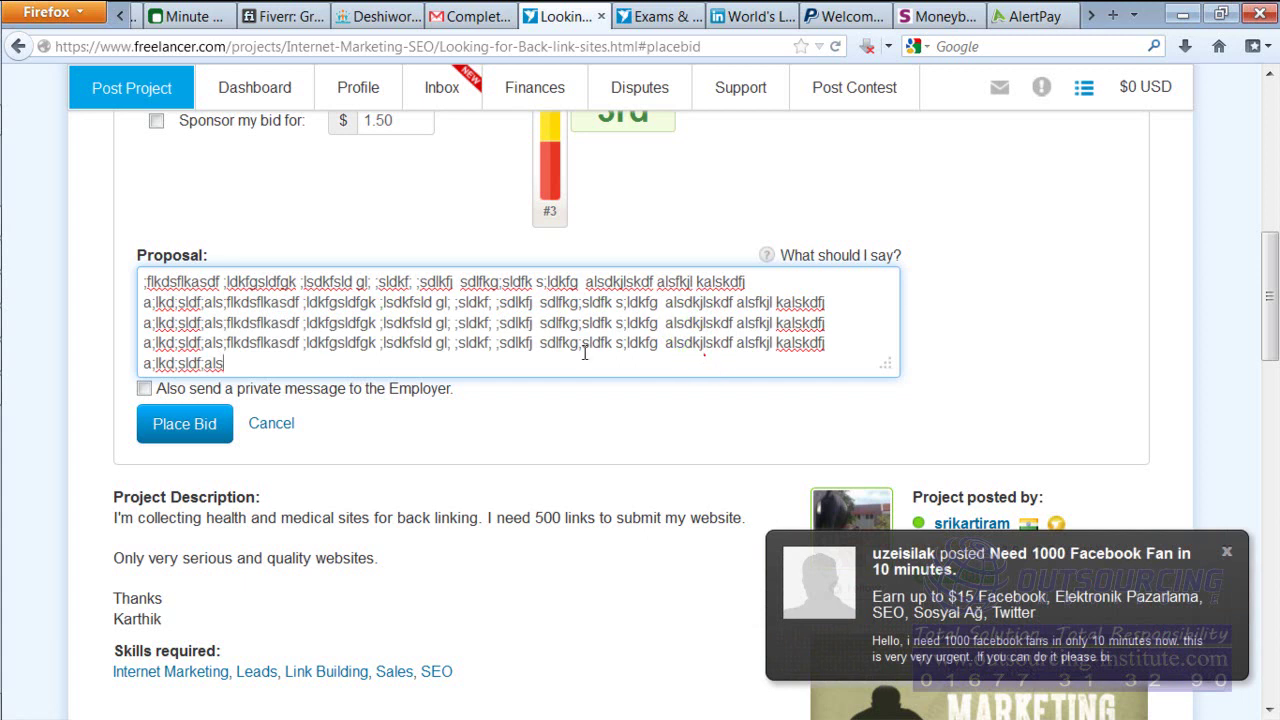
Dismiss the new project notification and scroll down to the private message to Employer option
left_click(1226, 551)
scroll(1268, 270, "down", 1)
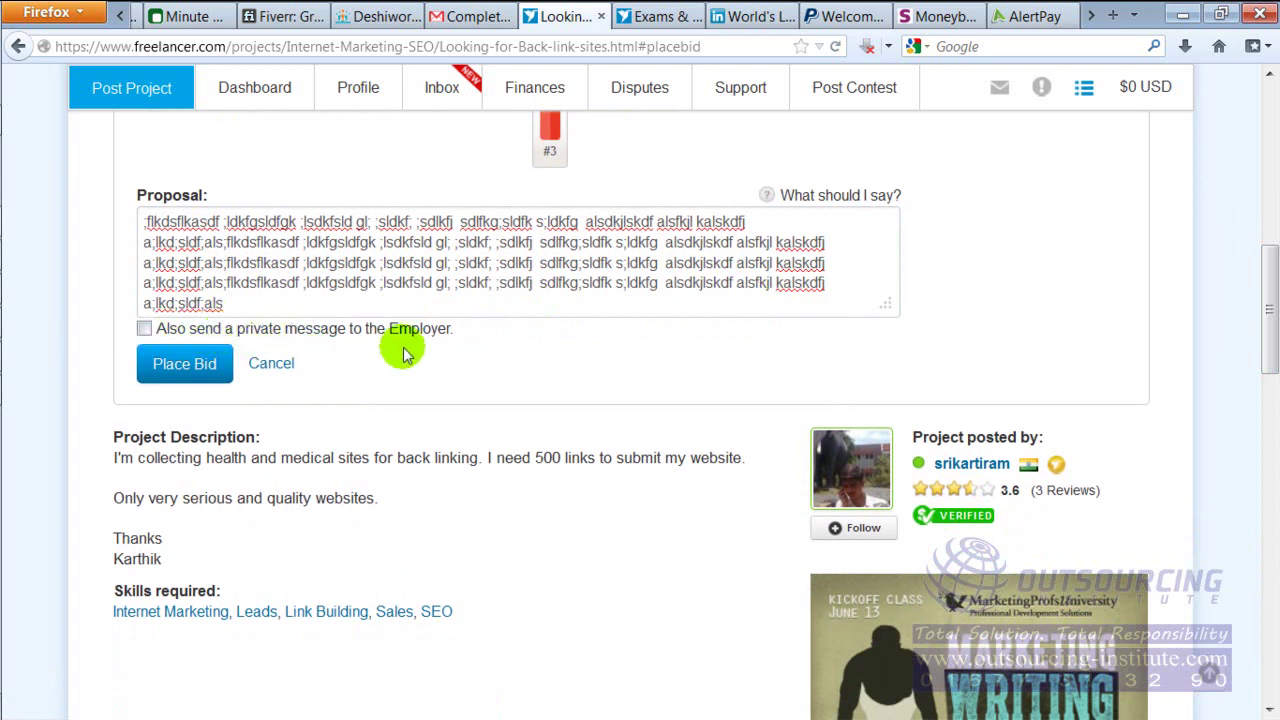
left_click_drag(386, 330, 480, 334)
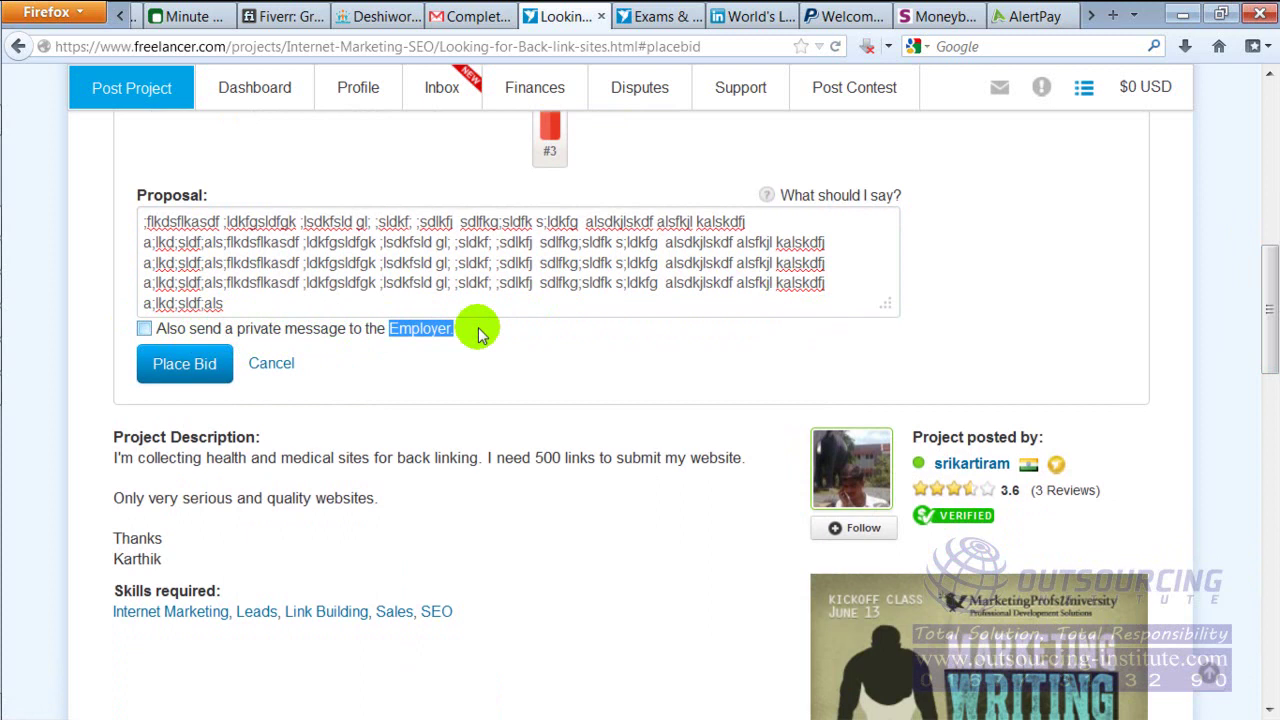
left_click(455, 345)
Tick 'Also send a private message to the Employer' and review the proposal text
left_click(144, 330)
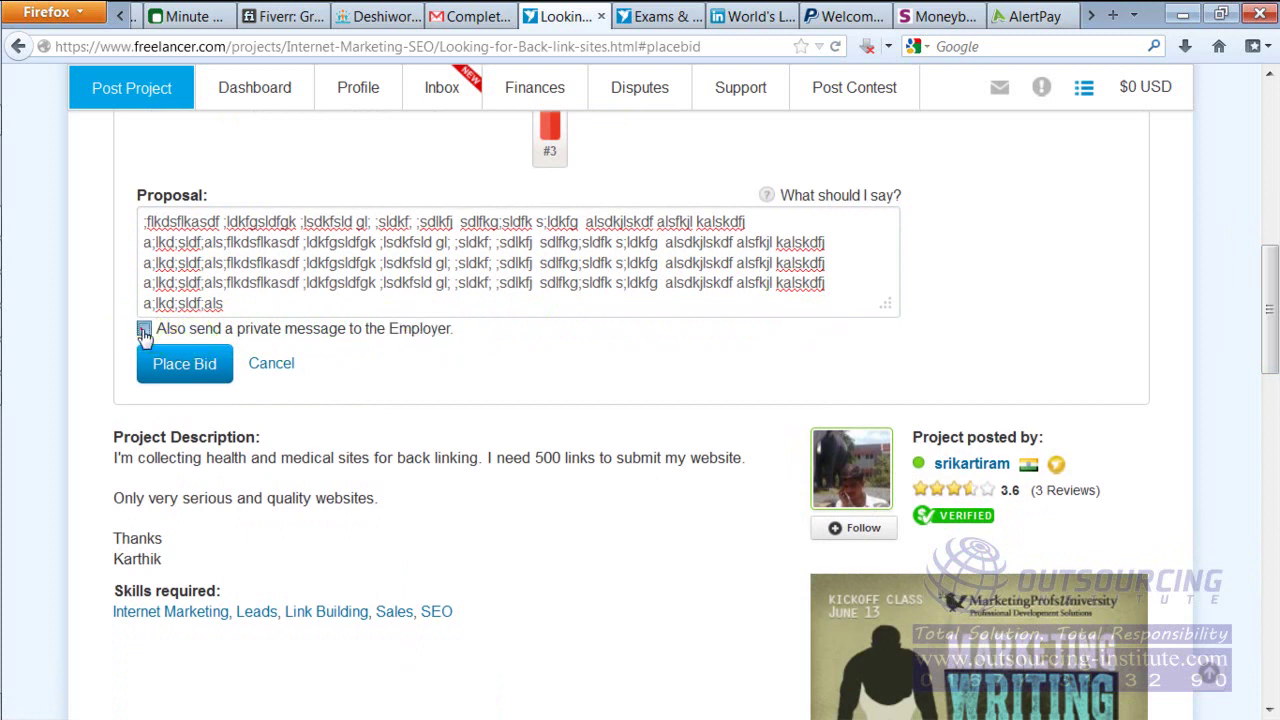
left_click(200, 411)
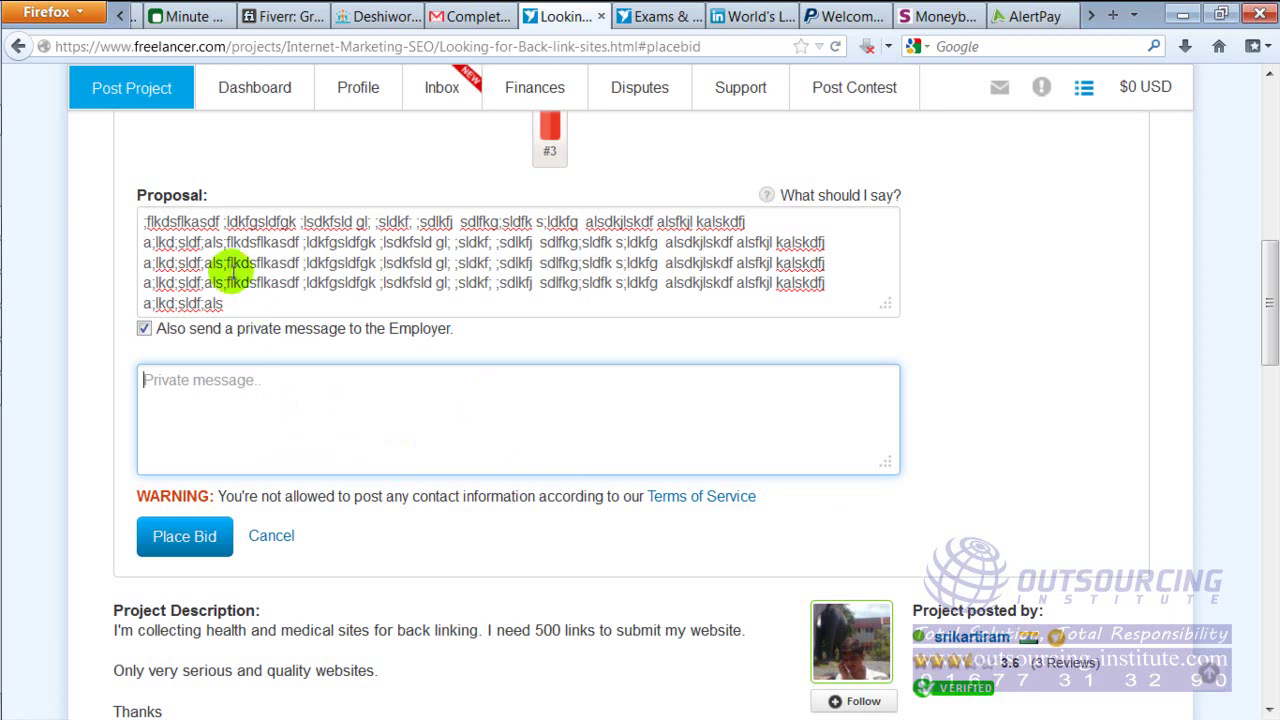
left_click_drag(178, 221, 370, 284)
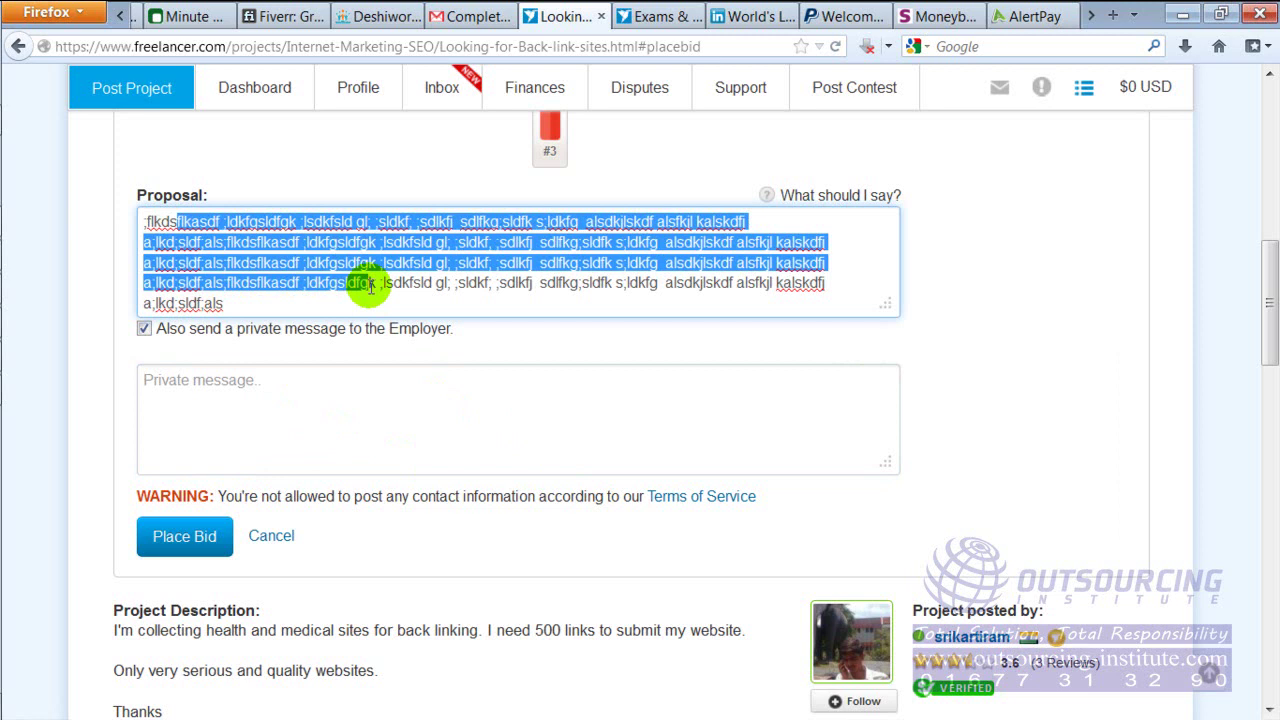
left_click_drag(1262, 285, 1268, 495)
left_click_drag(328, 500, 500, 523)
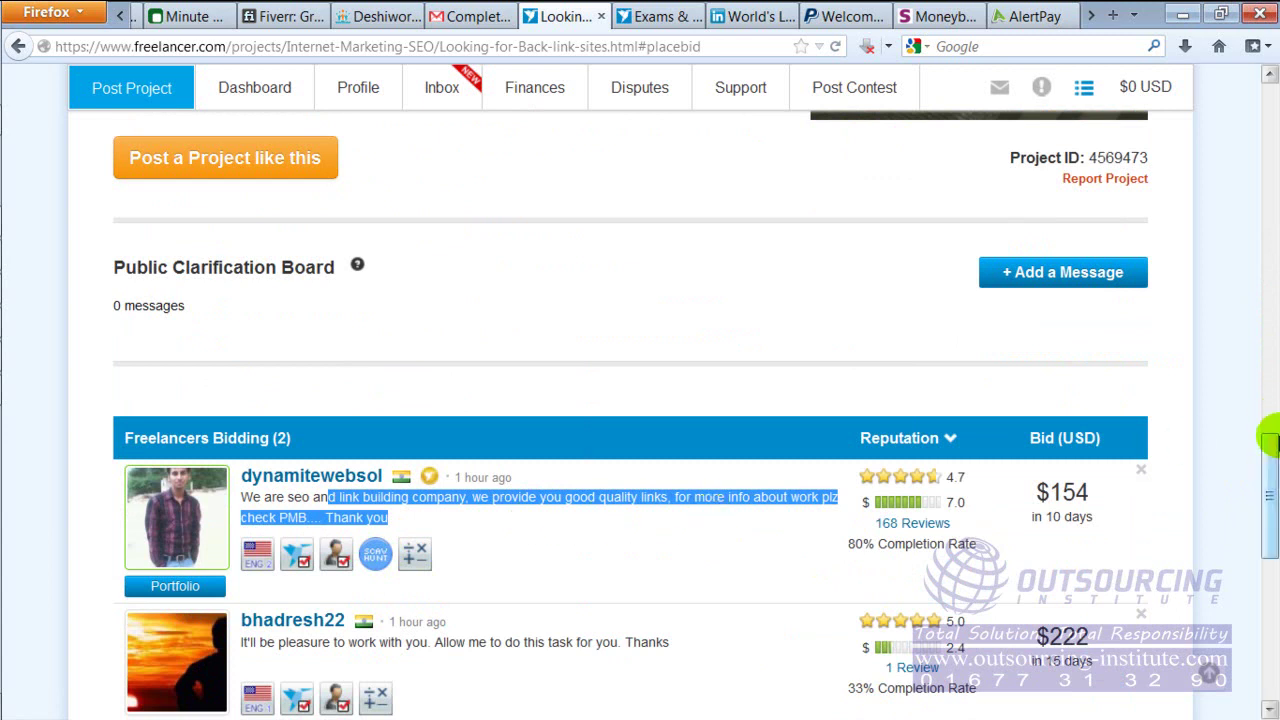
left_click_drag(1274, 476, 1262, 270)
left_click_drag(177, 231, 370, 292)
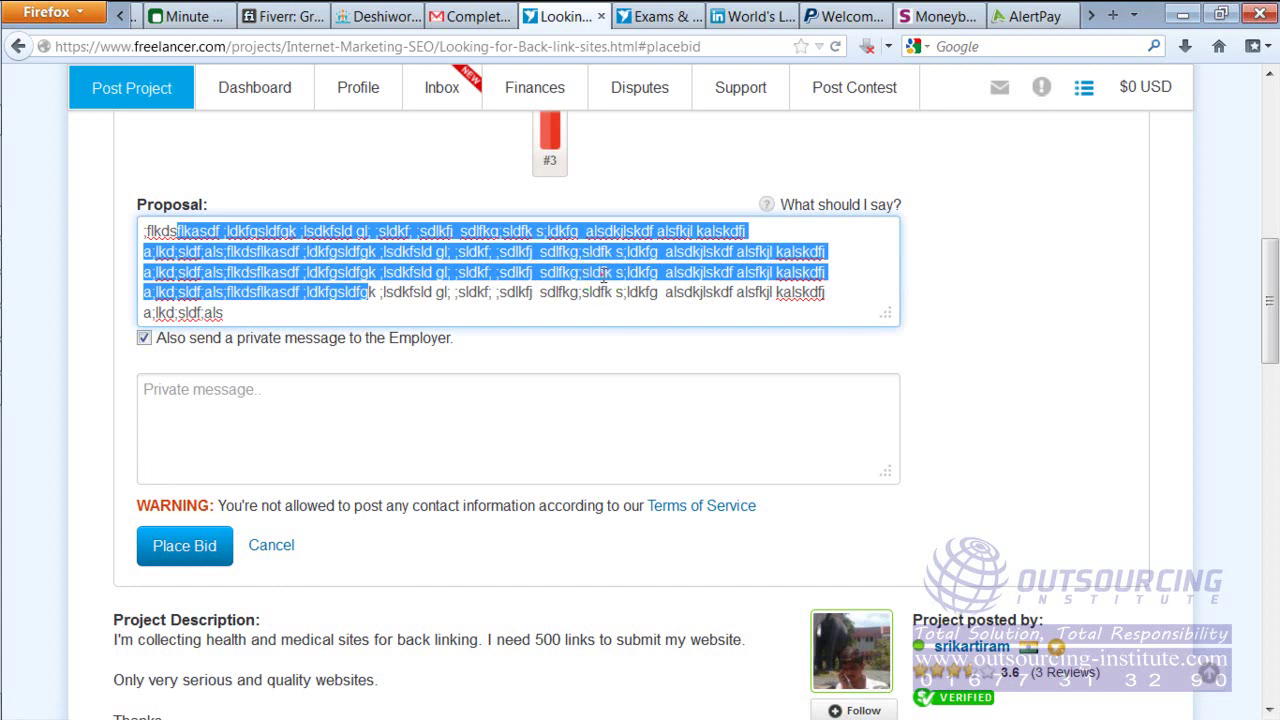
left_click(600, 279)
Place the cursor in the Private message box, noting the contact information warning
left_click(570, 396)
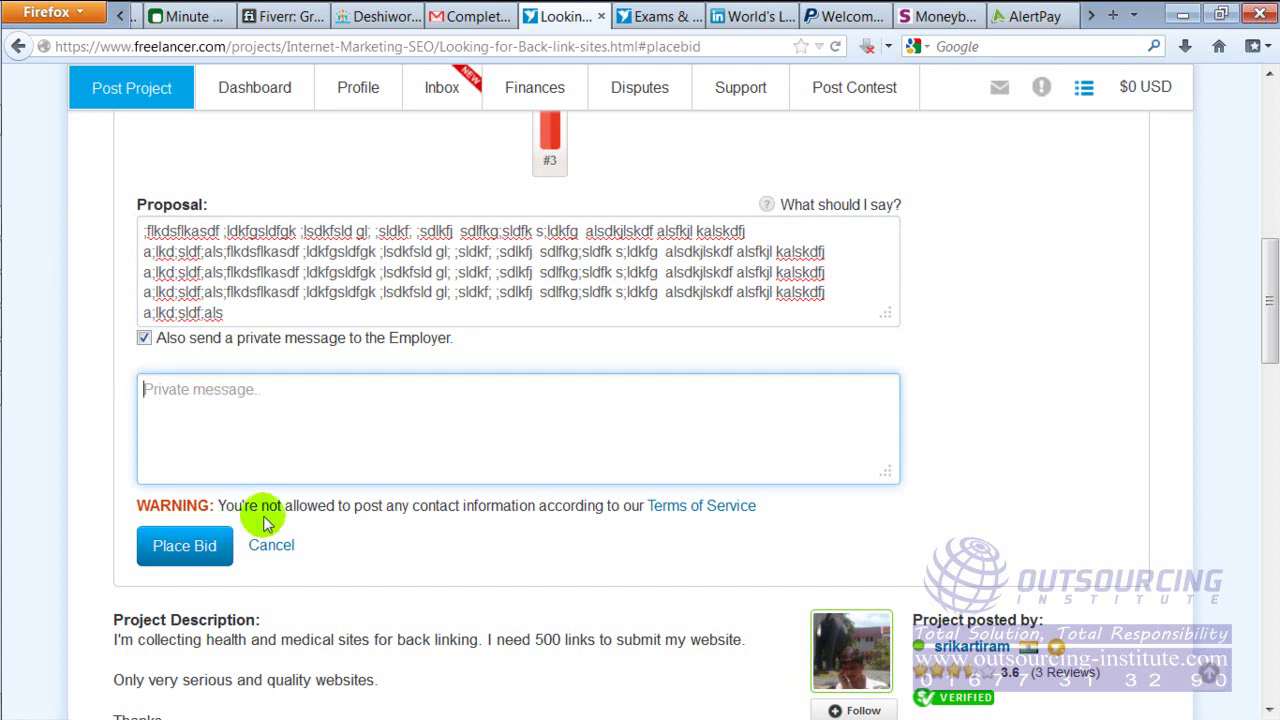
left_click_drag(419, 506, 588, 506)
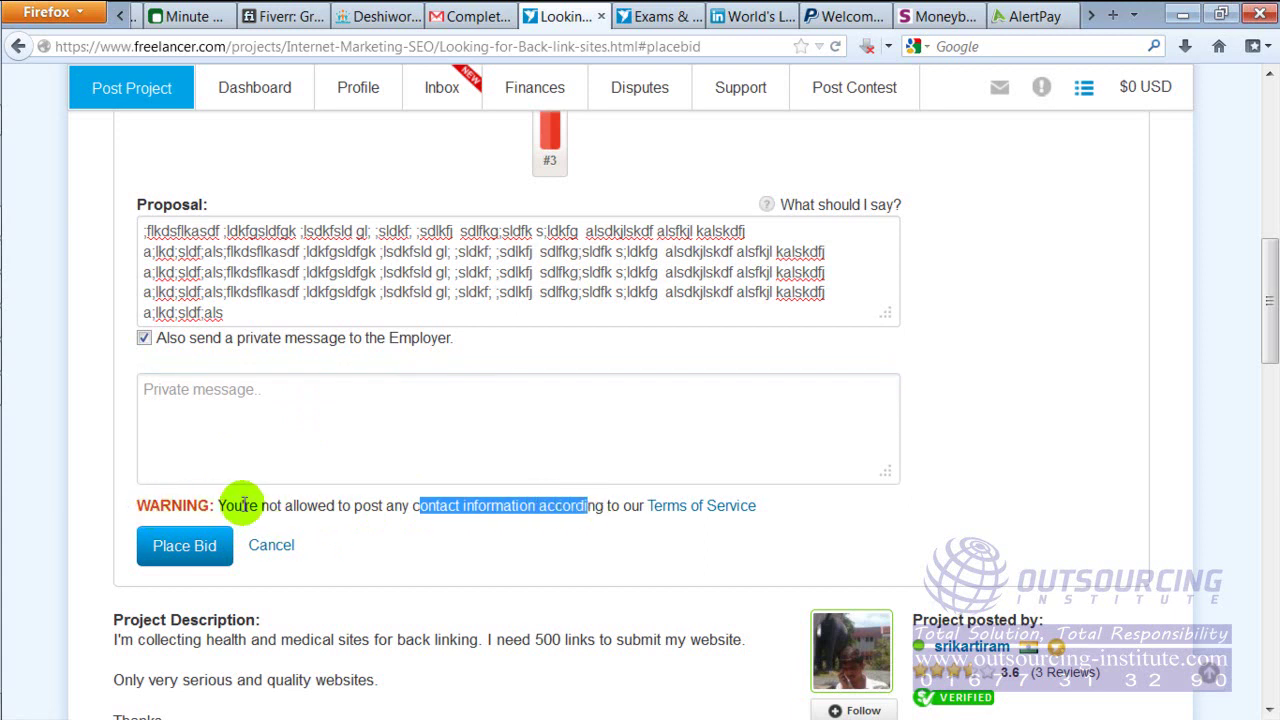
left_click(391, 536)
left_click(392, 434)
left_click(391, 434)
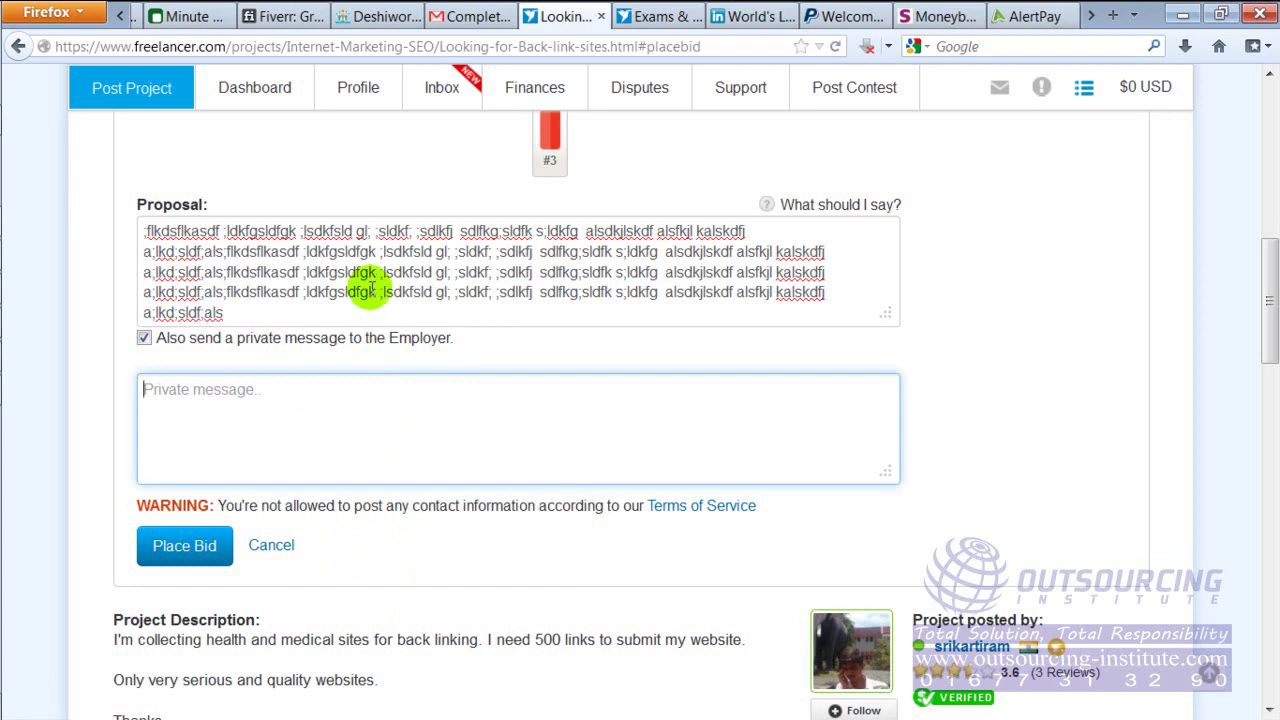
left_click_drag(1270, 295, 1270, 362)
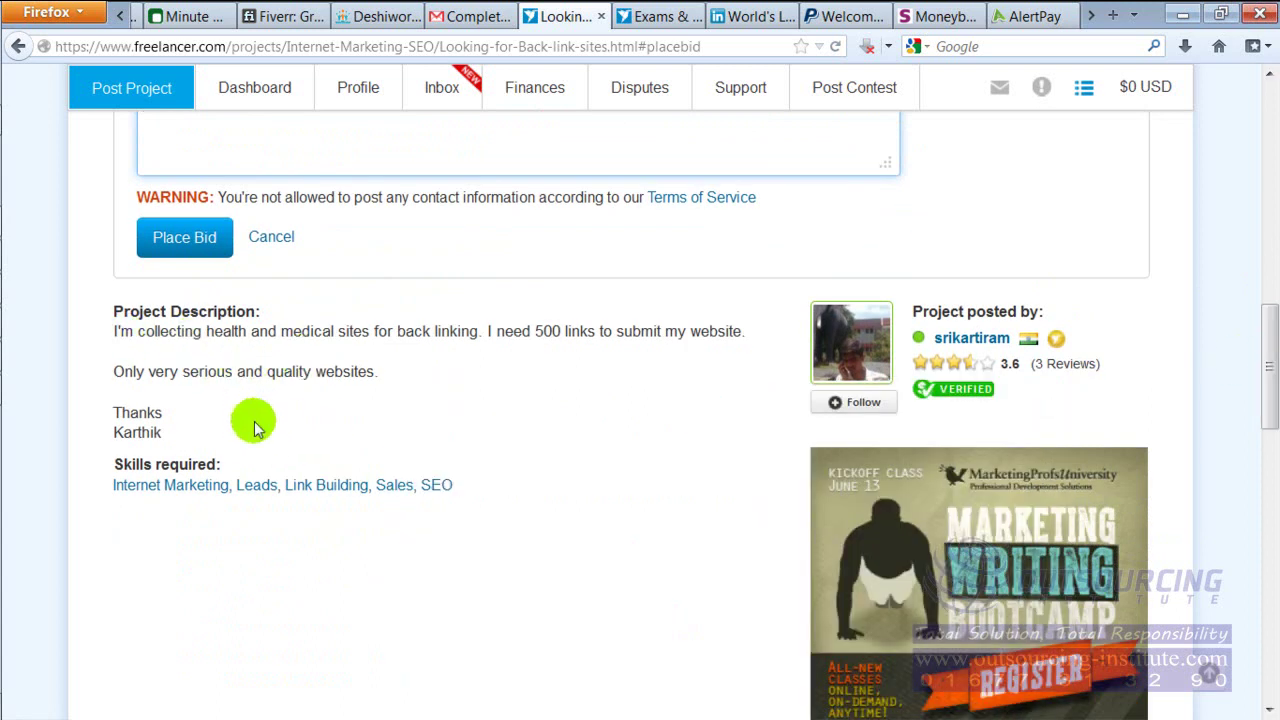
left_click_drag(1270, 365, 1267, 240)
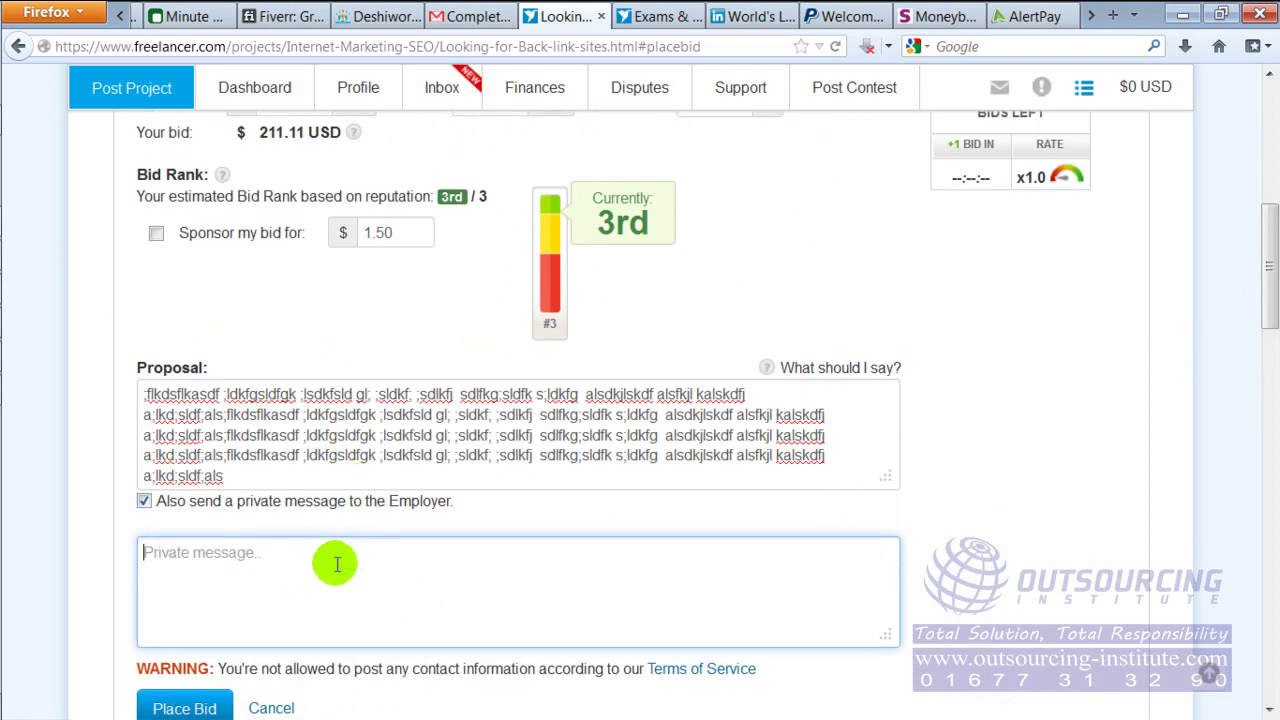
Type 'sdfasdf' as the private message and submit the bid with Place Bid
type("sdfasdfas asdfasfds asdfs")
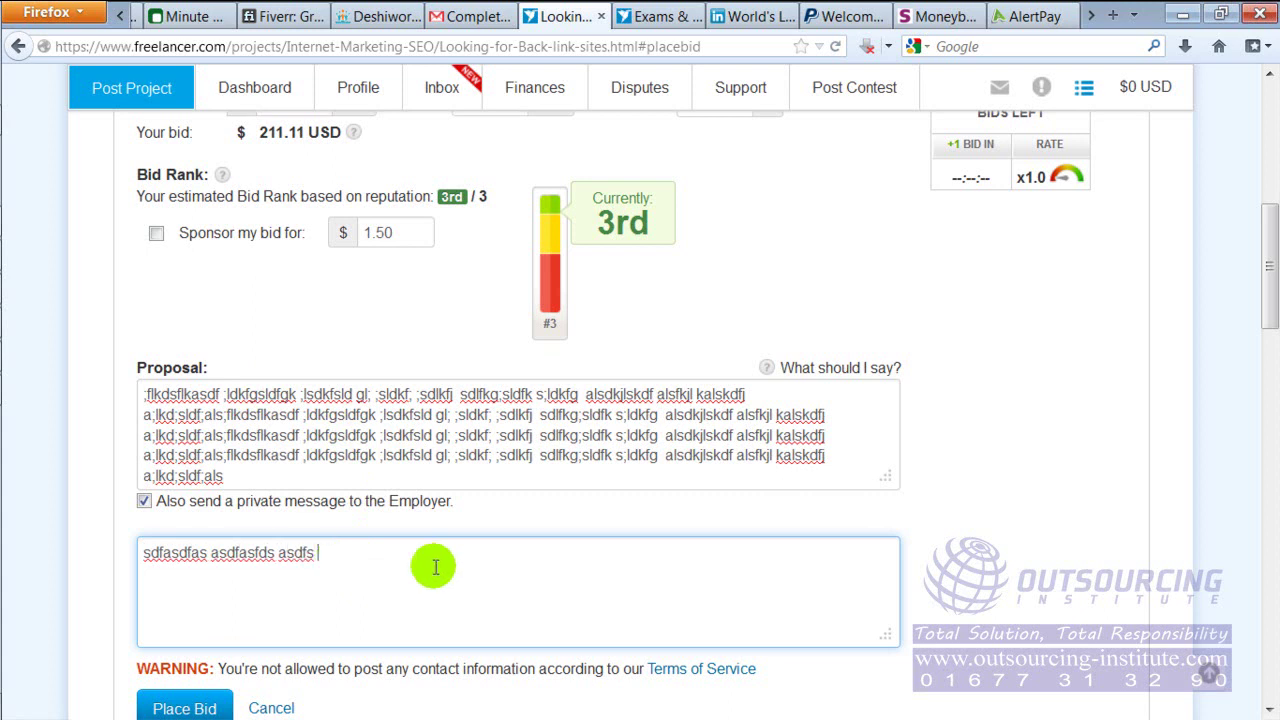
left_click_drag(1263, 297, 1270, 342)
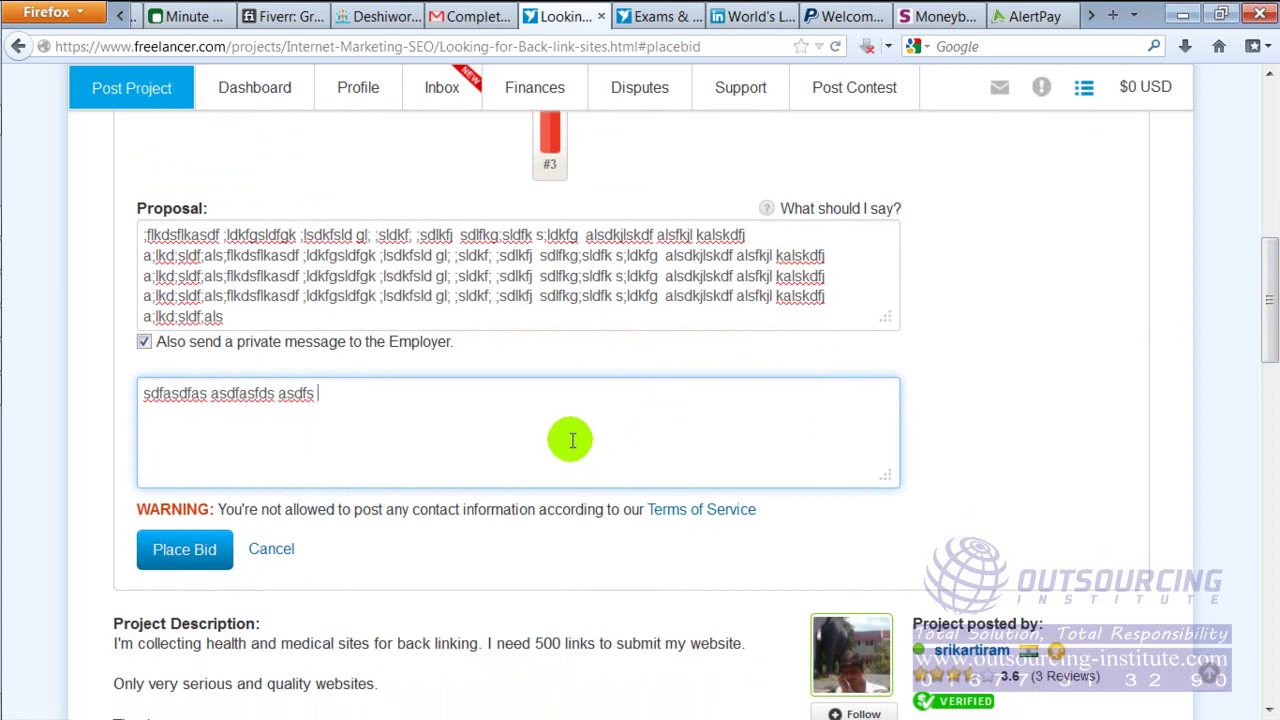
left_click_drag(1272, 268, 1262, 290)
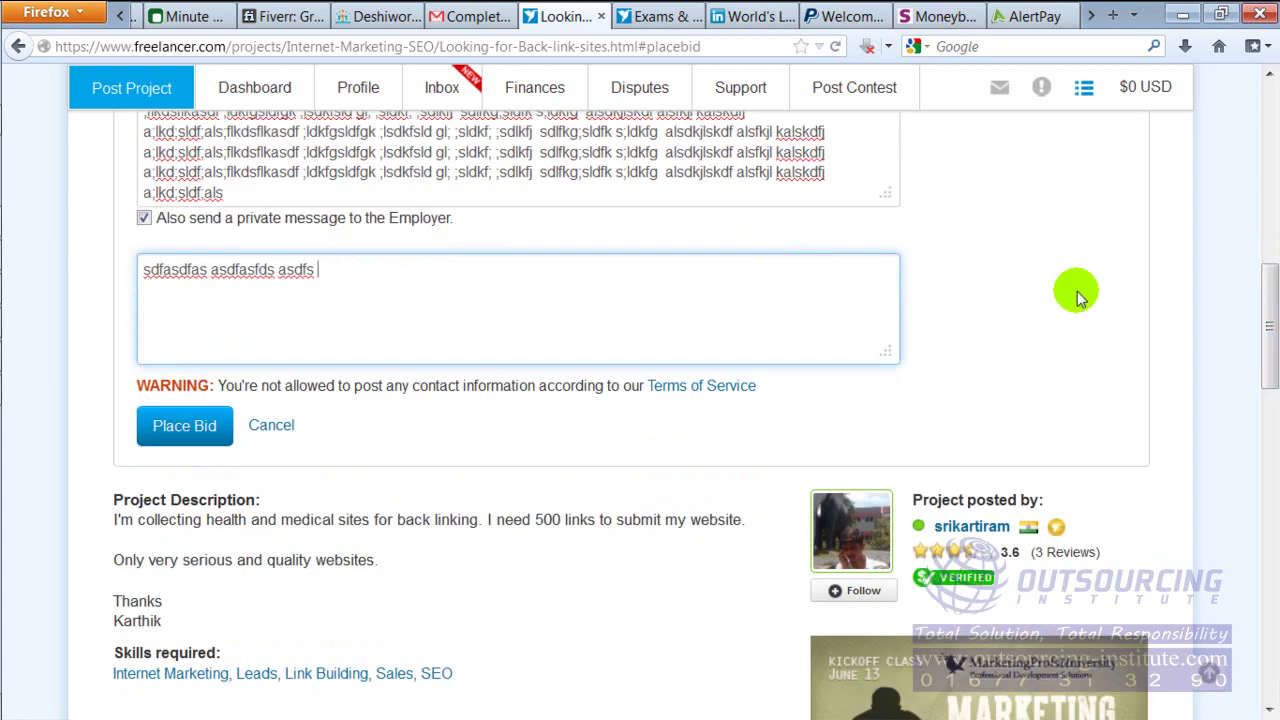
left_click(181, 432)
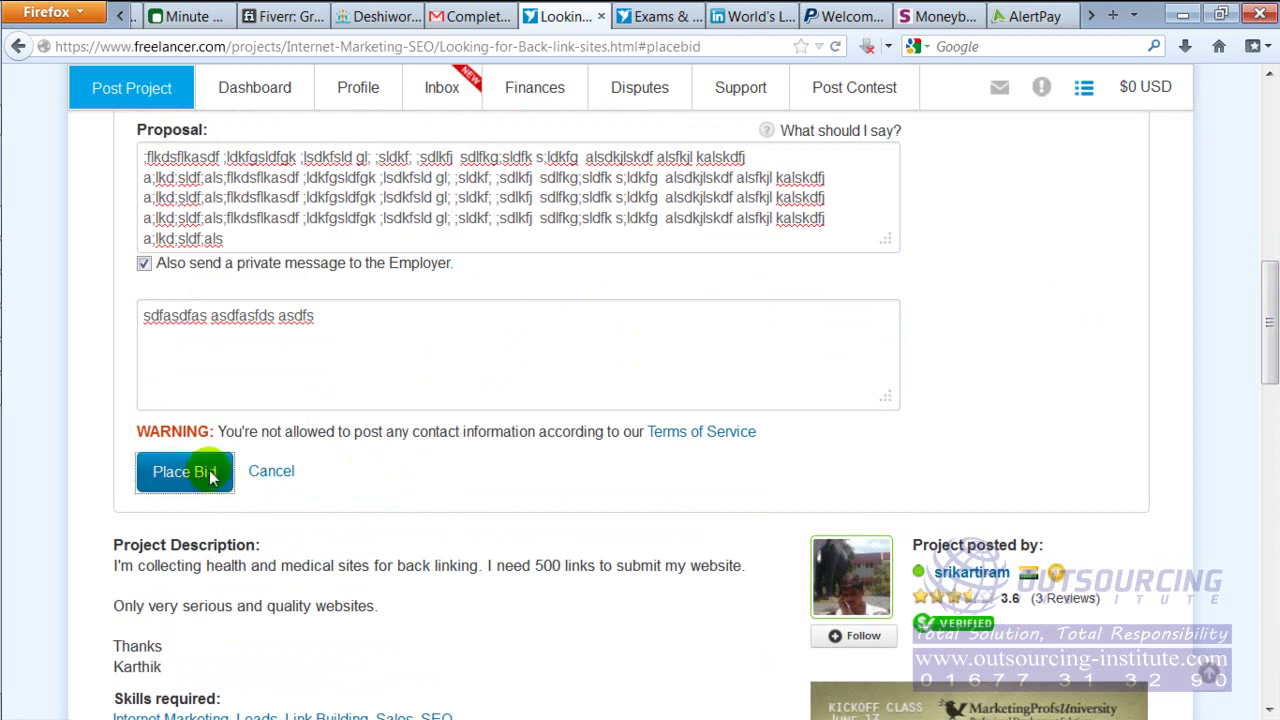
left_click(178, 474)
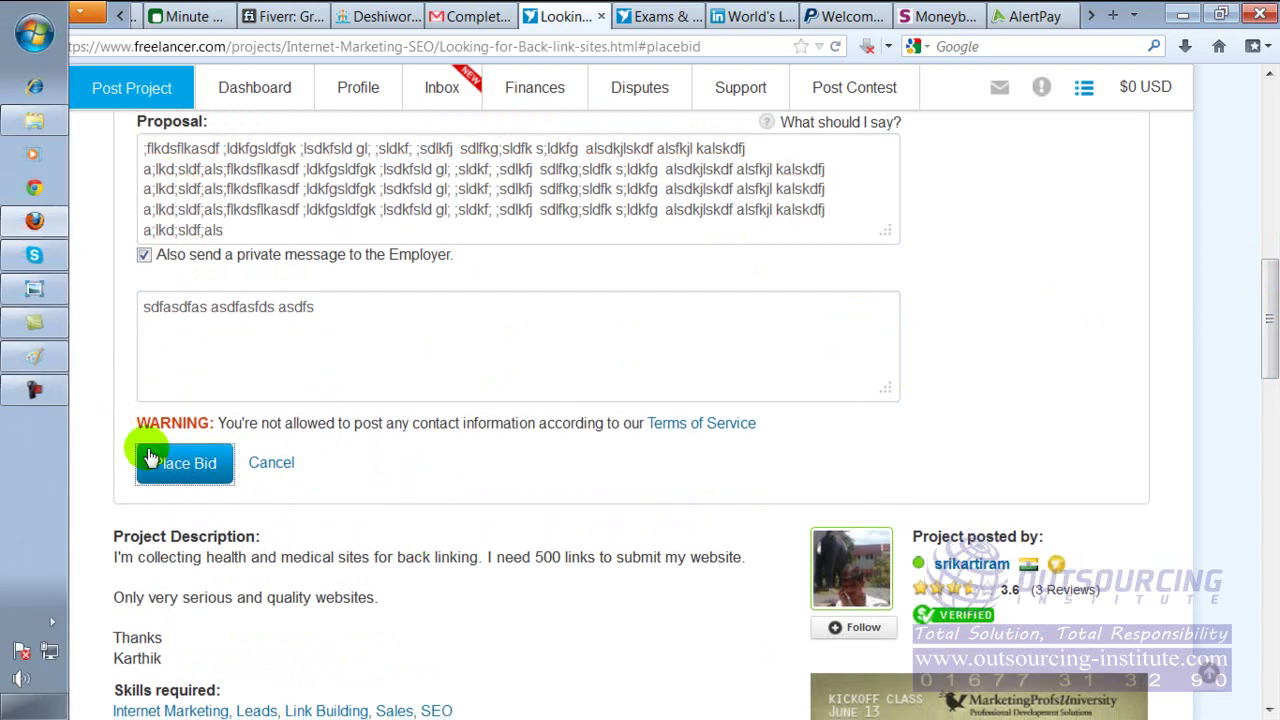
left_click(171, 460)
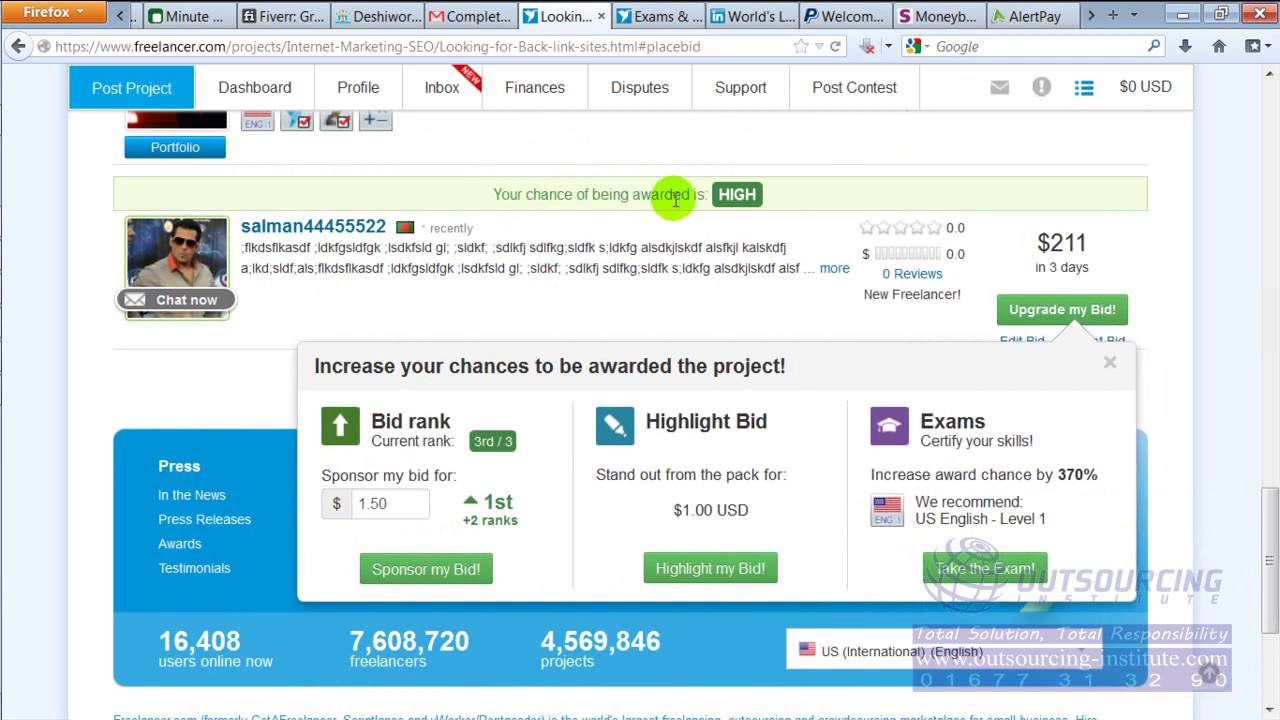
Review the placed $211, 3-day bid's HIGH award chance and close the 'Increase your chances' popup
left_click_drag(494, 195, 716, 200)
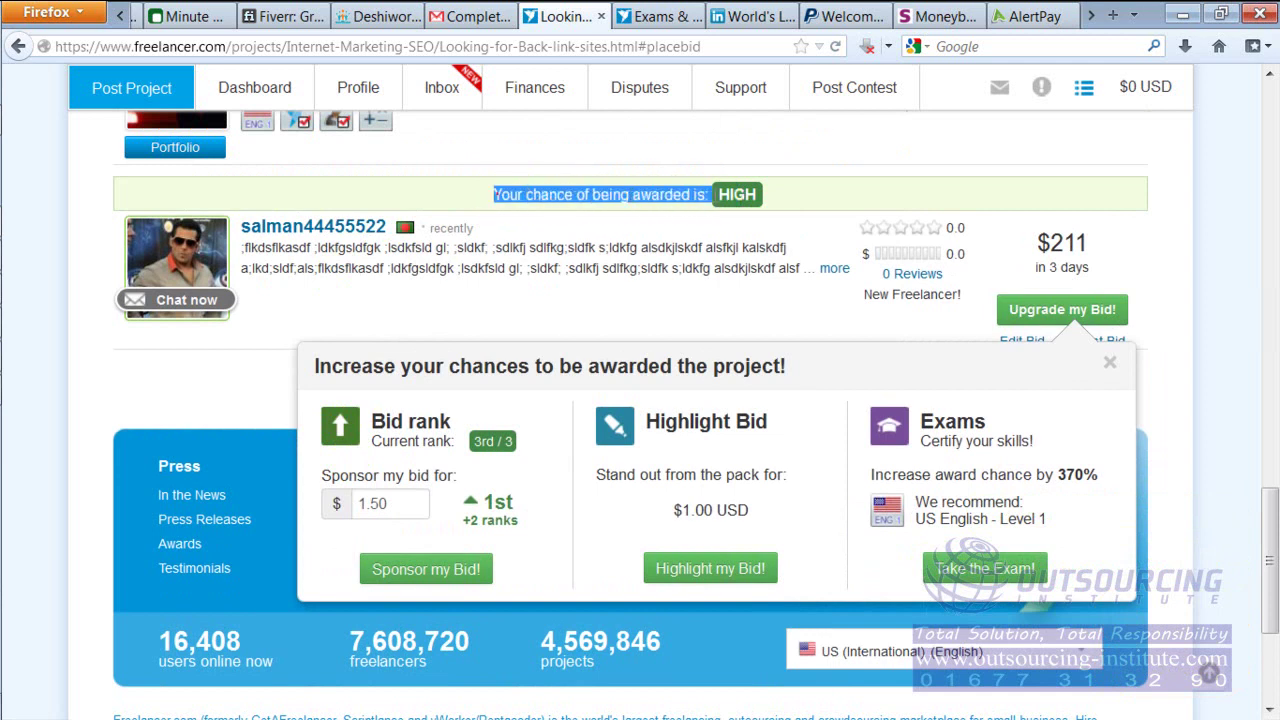
left_click(1262, 207)
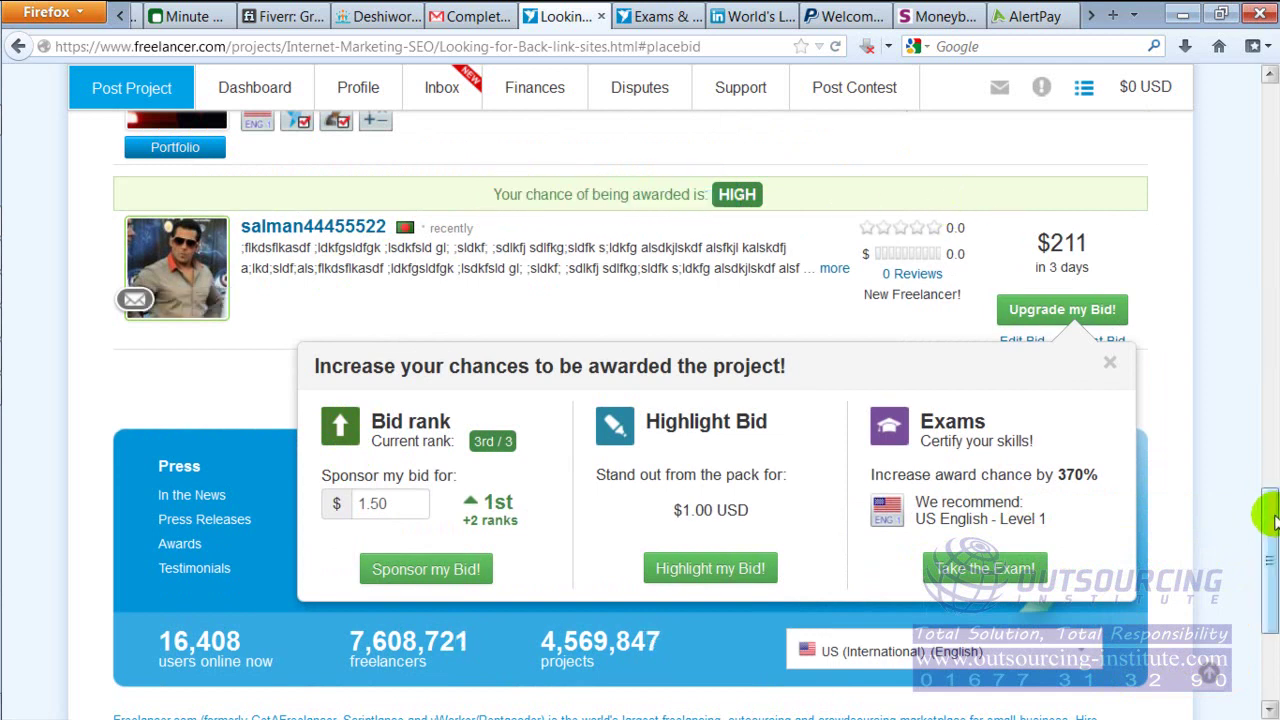
left_click_drag(1268, 515, 1266, 504)
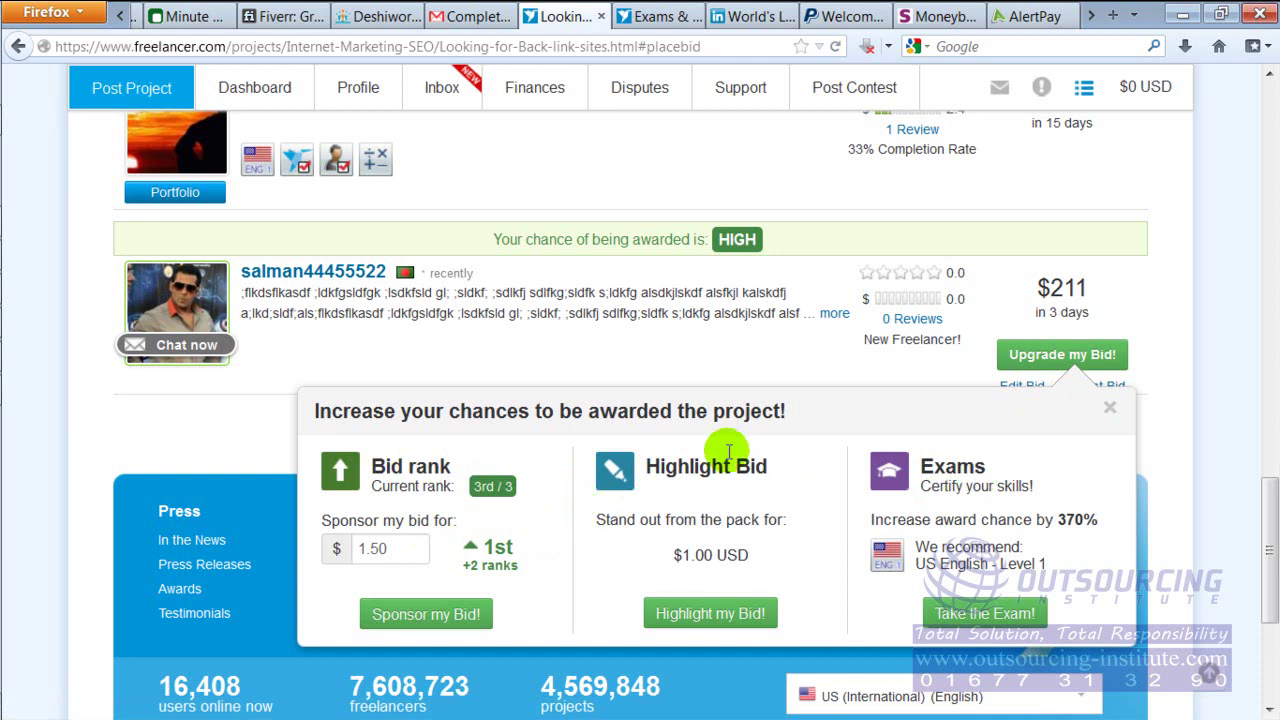
left_click(1109, 407)
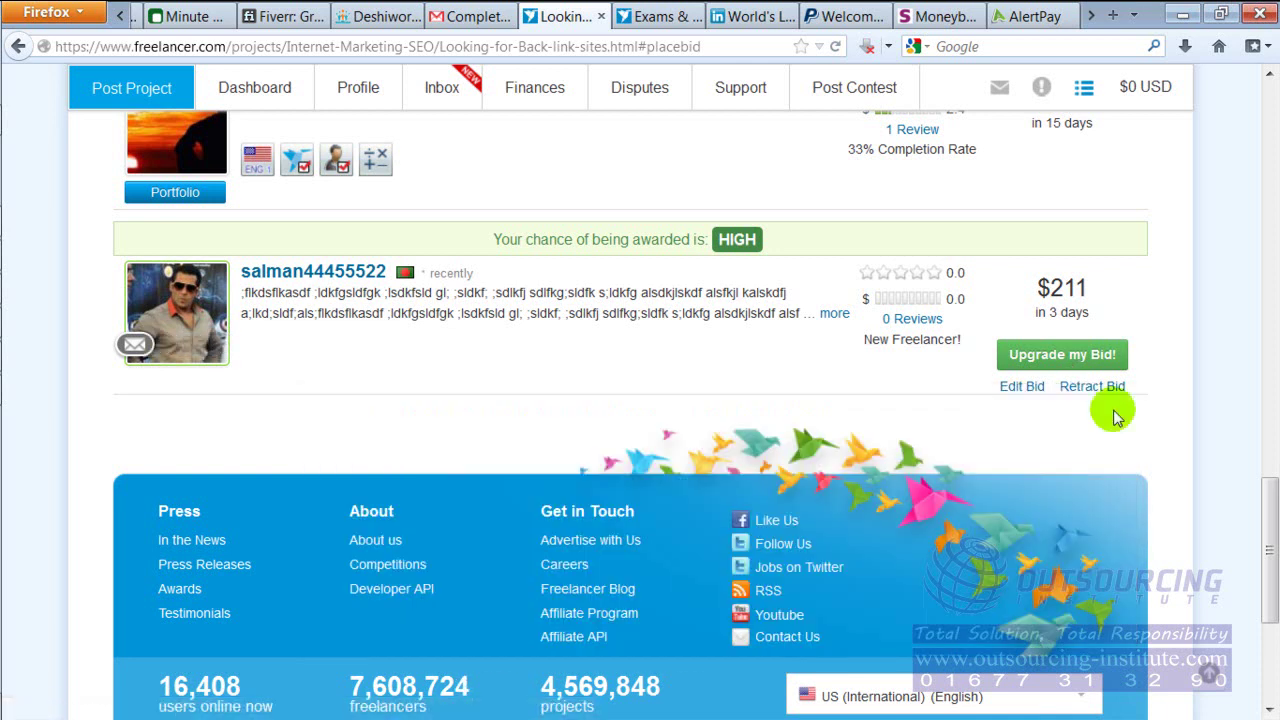
left_click_drag(1270, 540, 1271, 452)
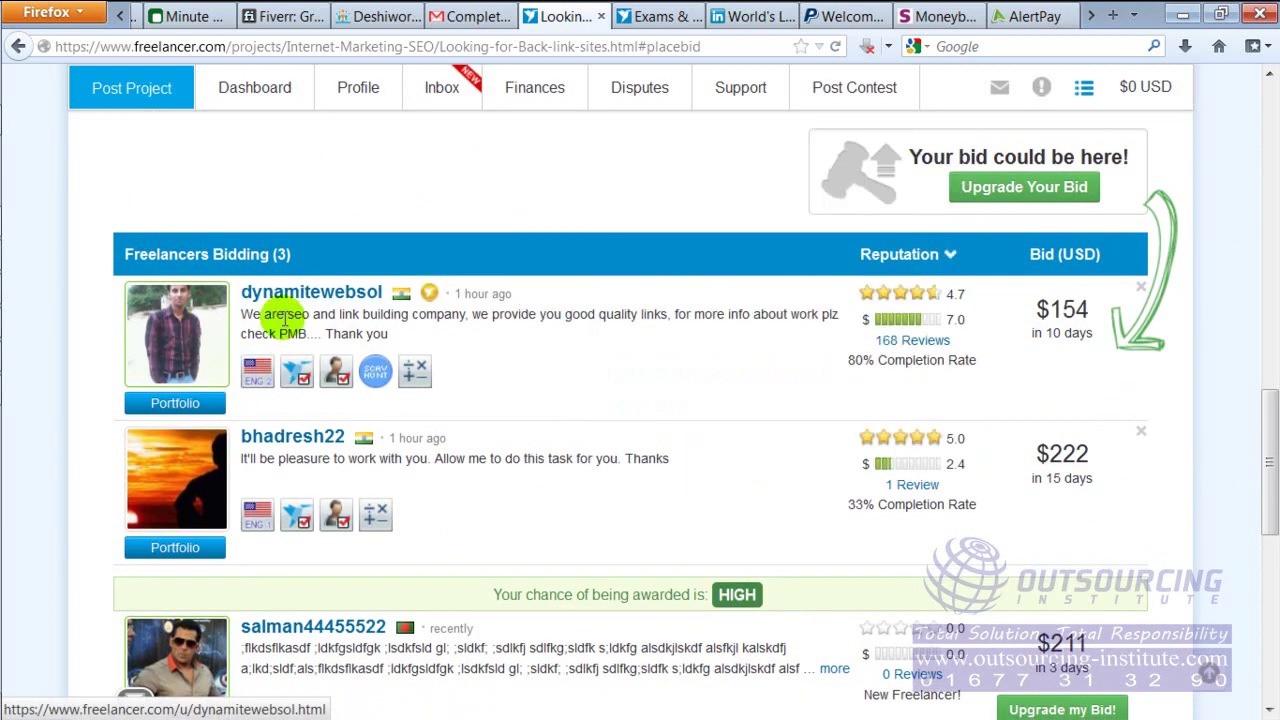
left_click_drag(276, 314, 480, 337)
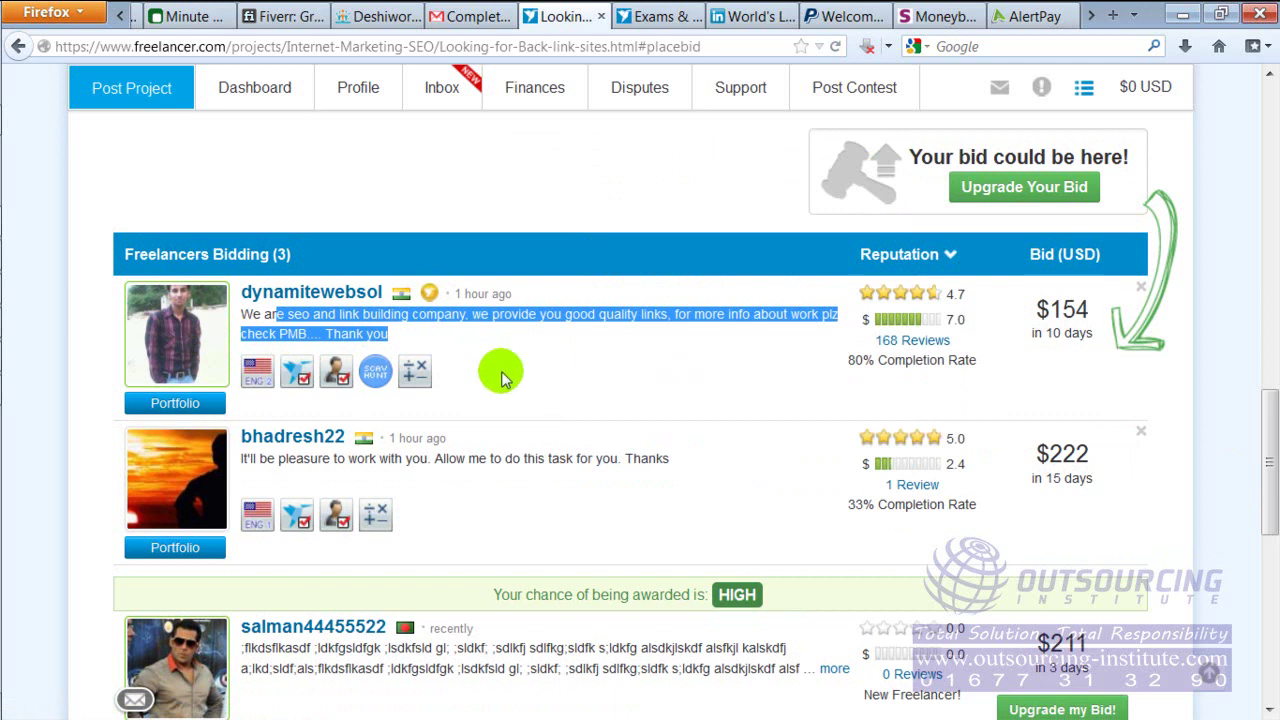
left_click(503, 378)
mouse_move(300, 445)
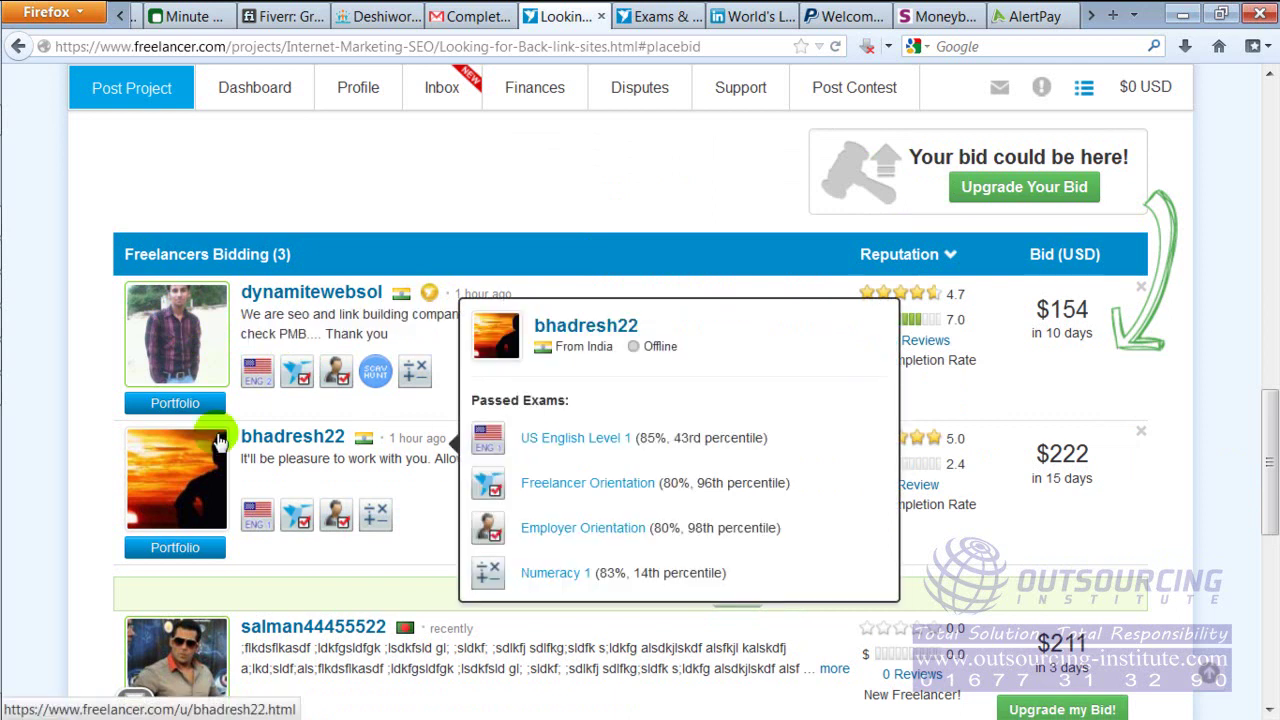
left_click_drag(244, 458, 506, 456)
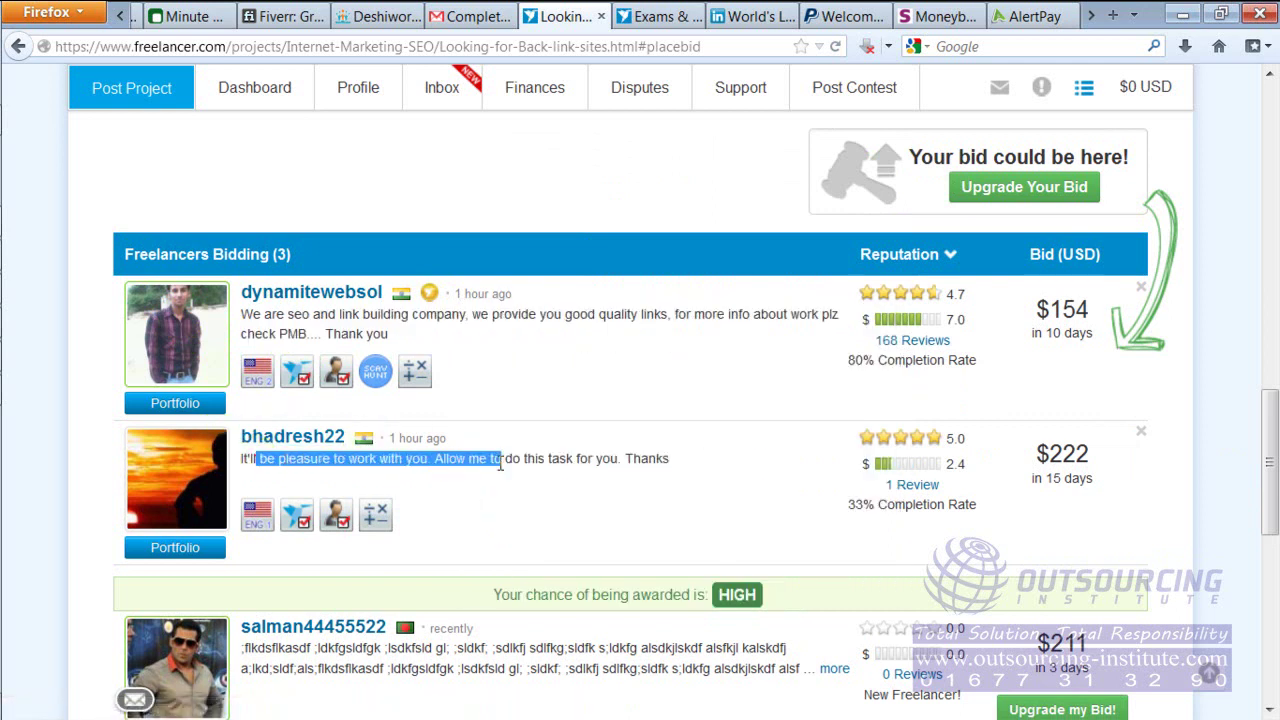
left_click(512, 485)
left_click_drag(1272, 410, 1272, 452)
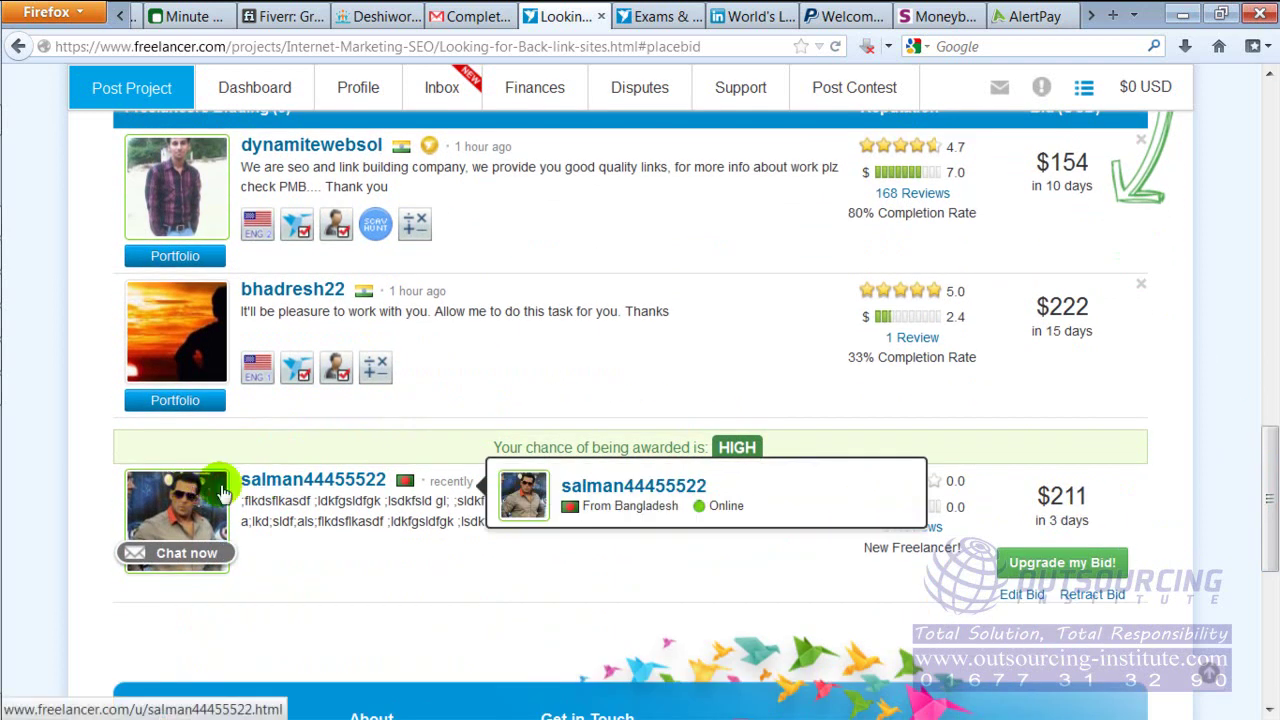
left_click_drag(246, 500, 757, 552)
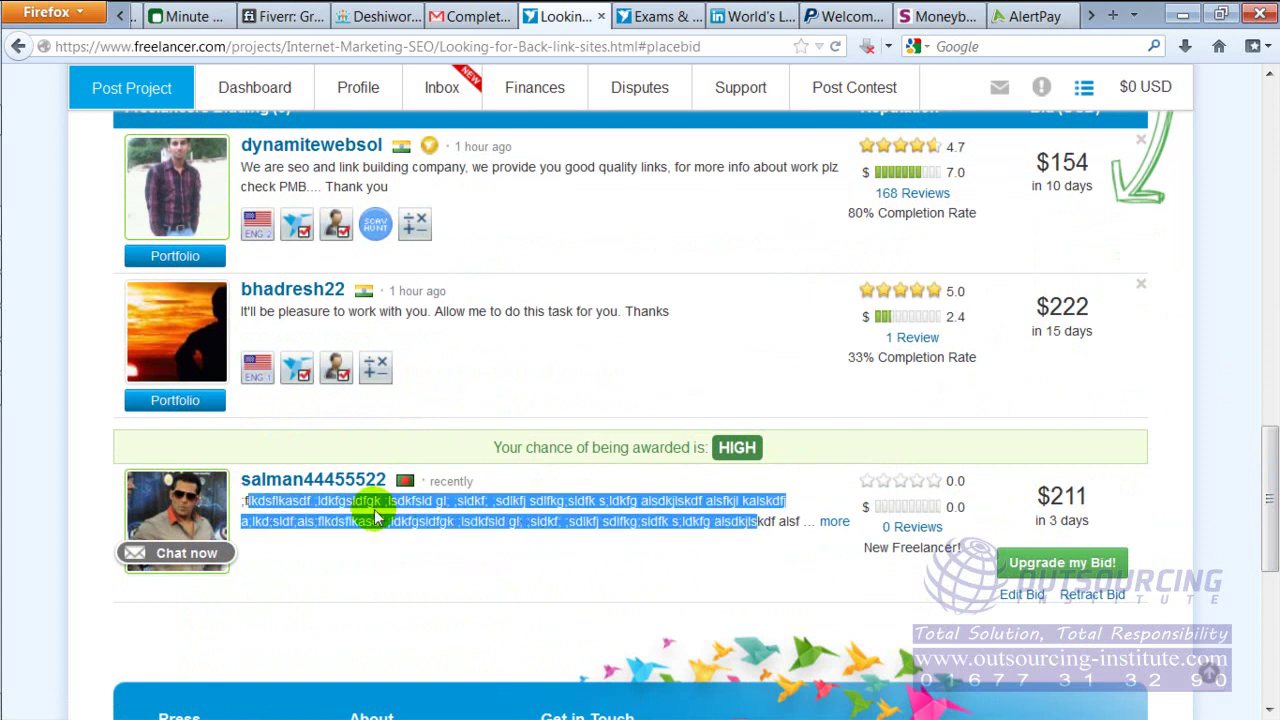
mouse_move(402, 481)
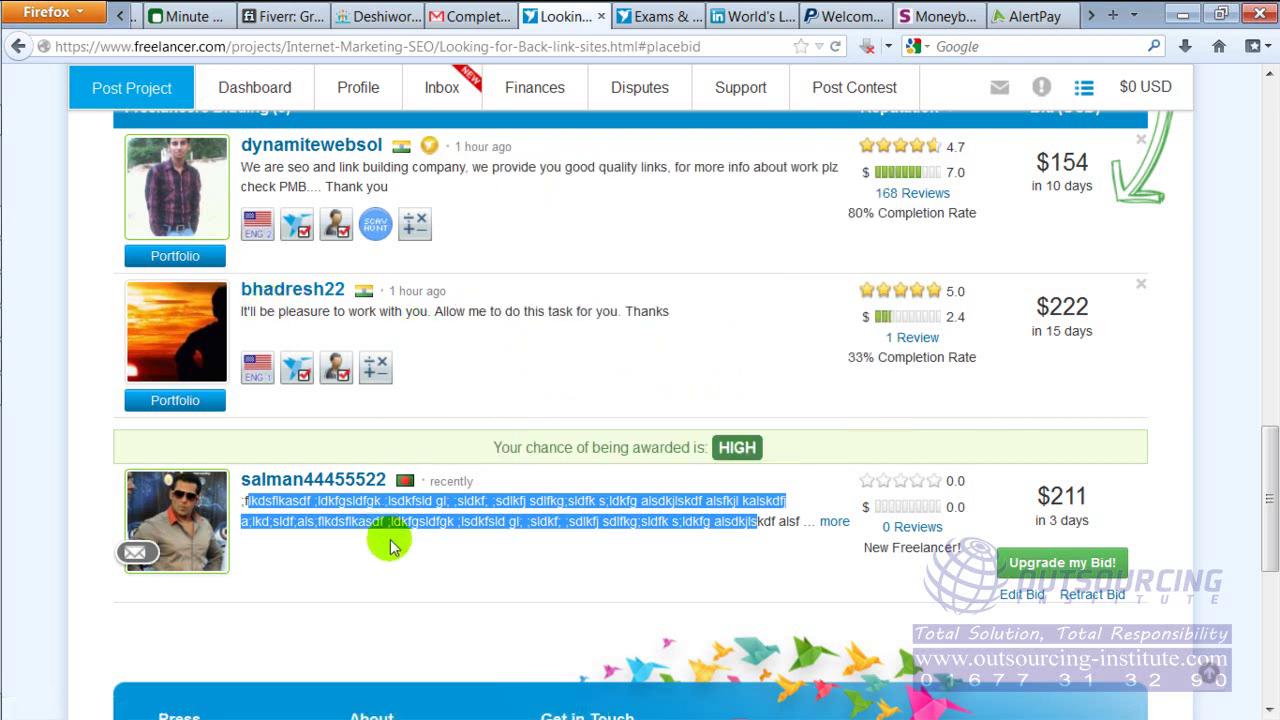
left_click(525, 540)
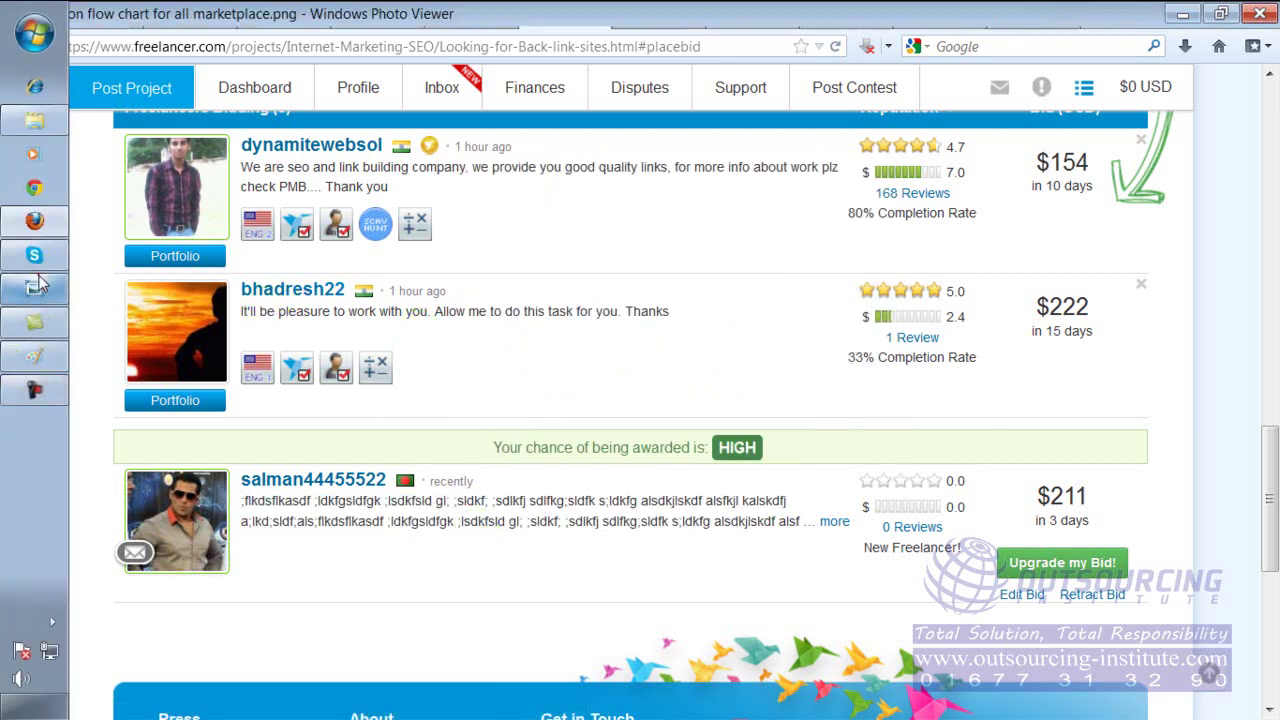
left_click(34, 289)
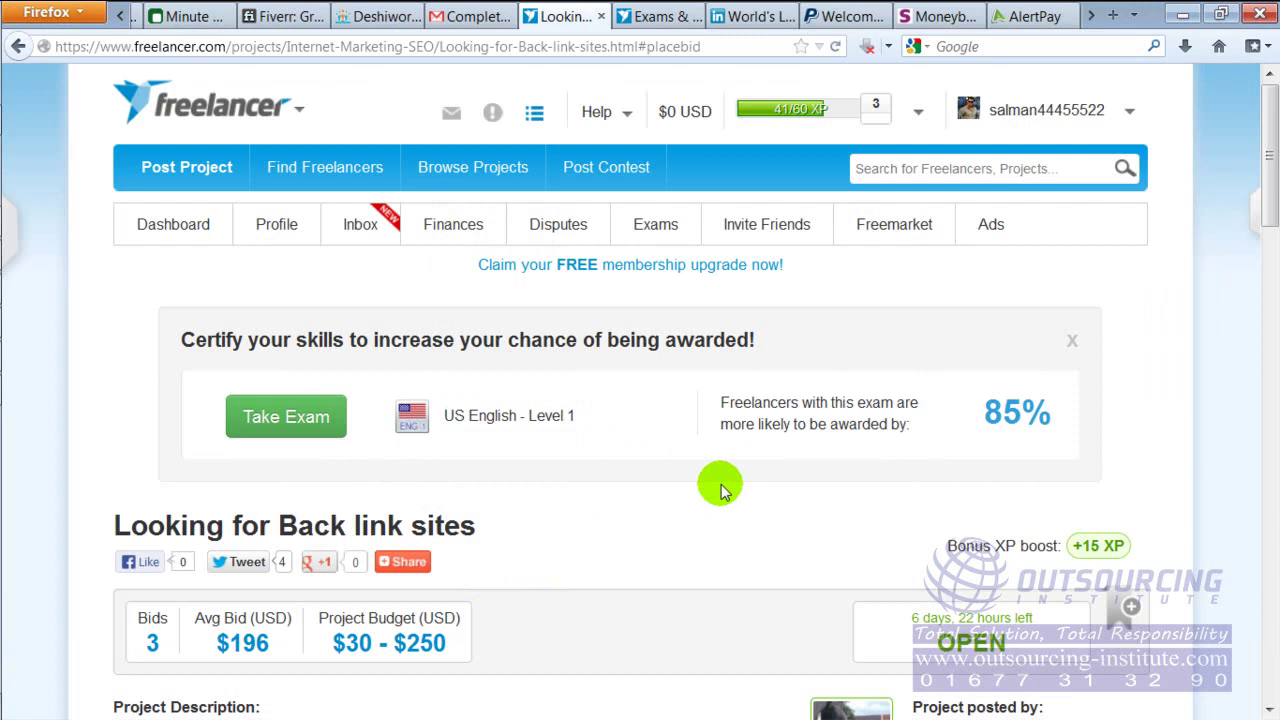
Open the employer's chat from recent messages, send a short filler reply, then close the chat
left_click(450, 118)
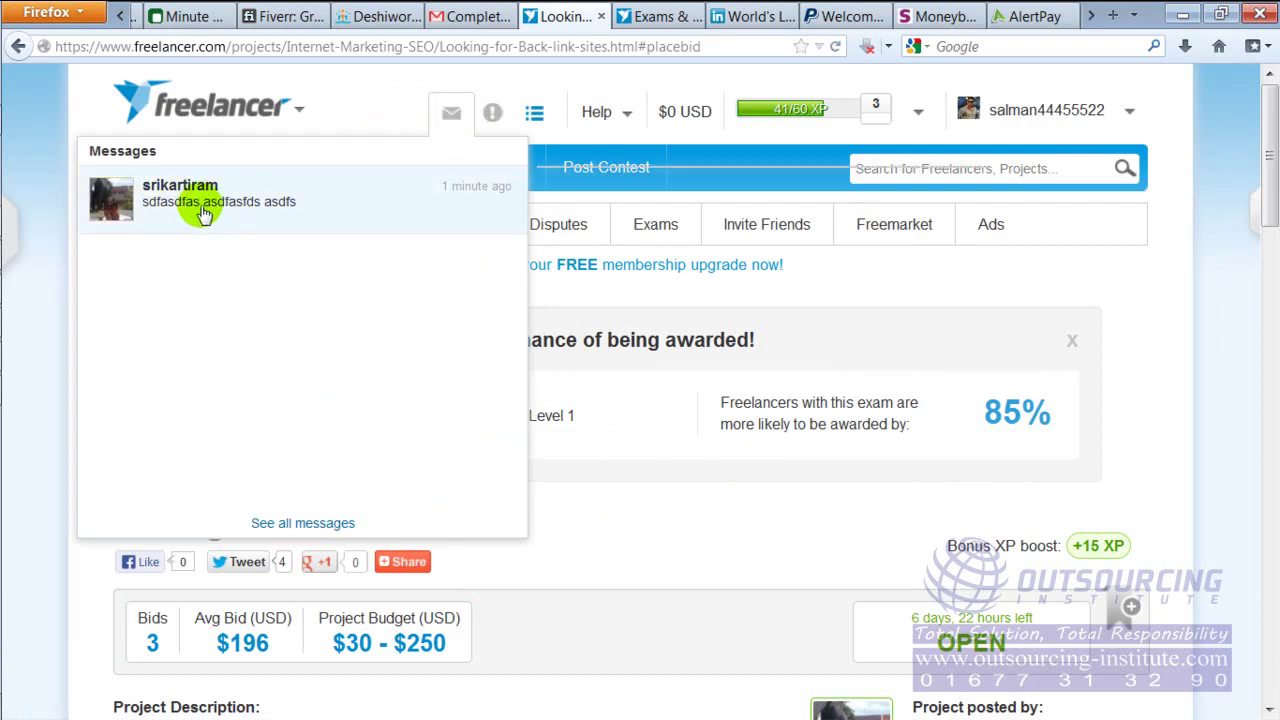
mouse_move(183, 209)
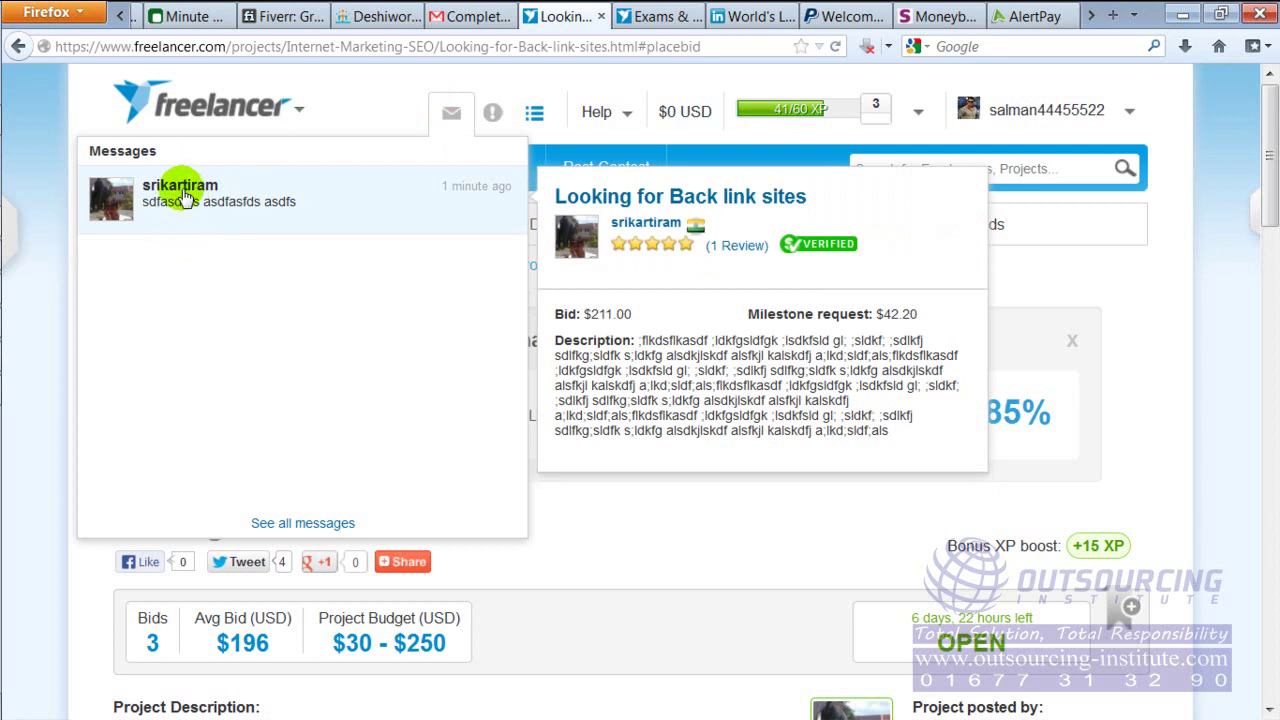
left_click(183, 195)
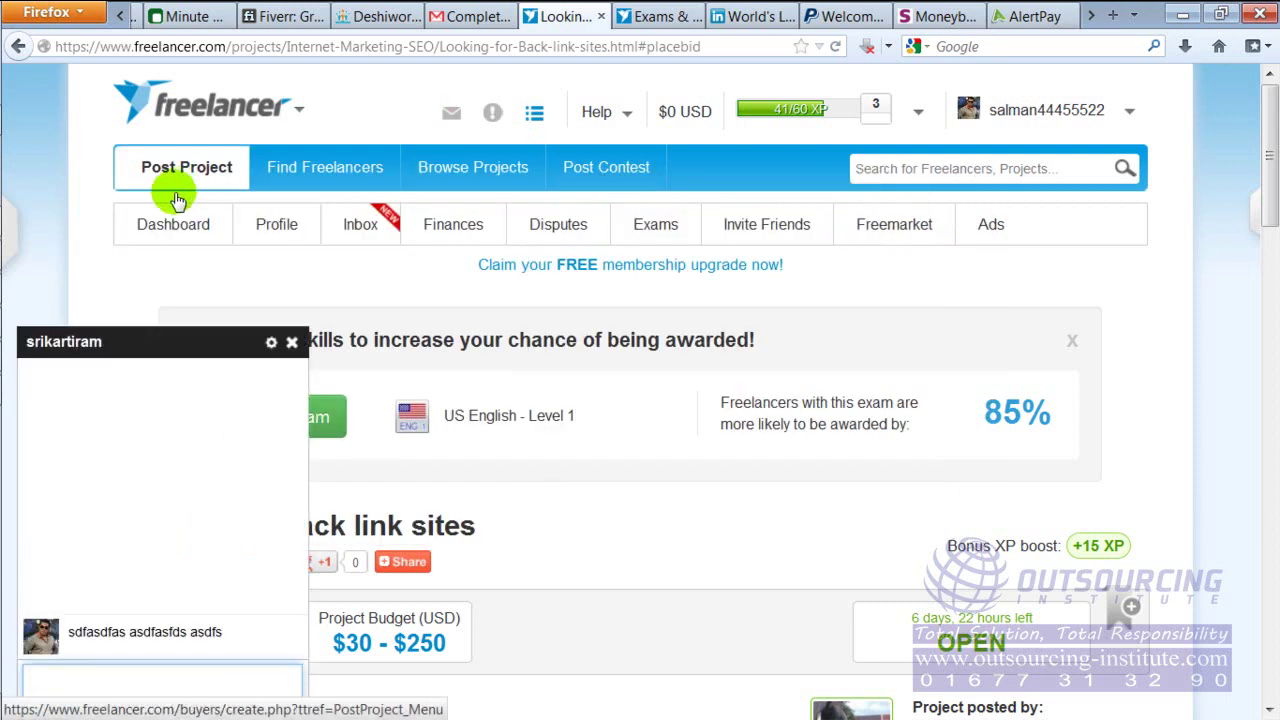
left_click(103, 683)
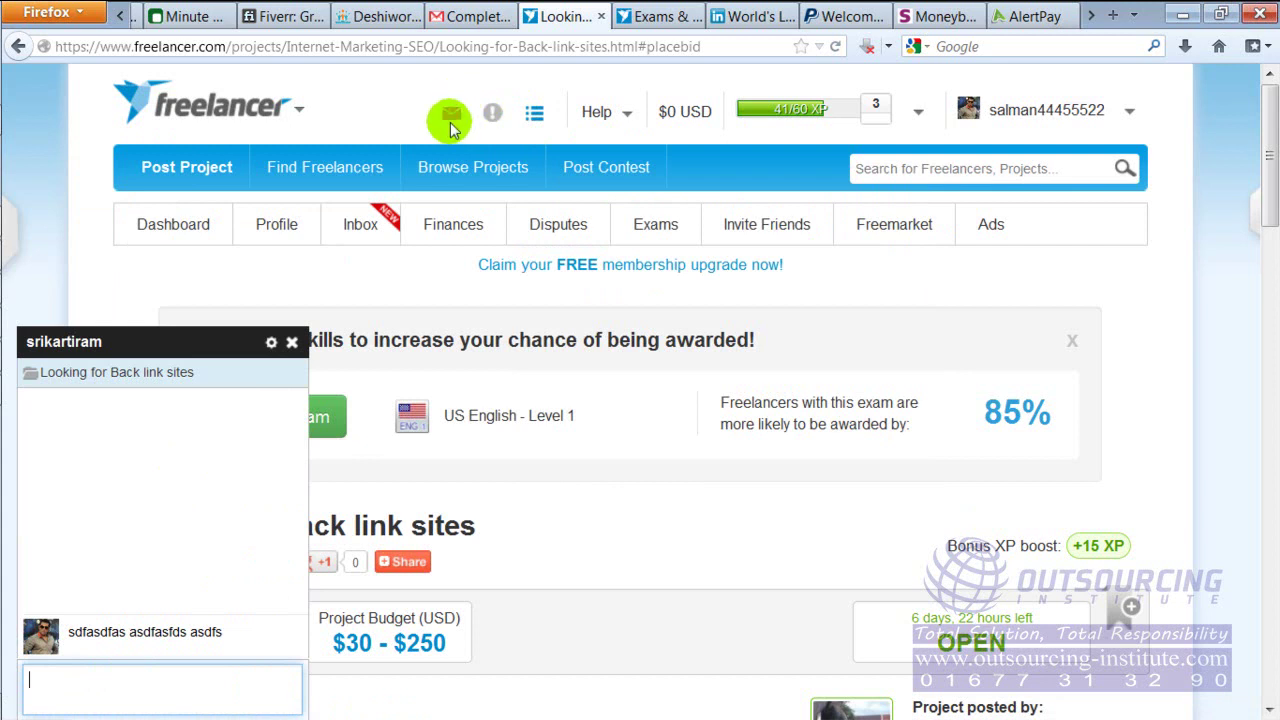
left_click(172, 685)
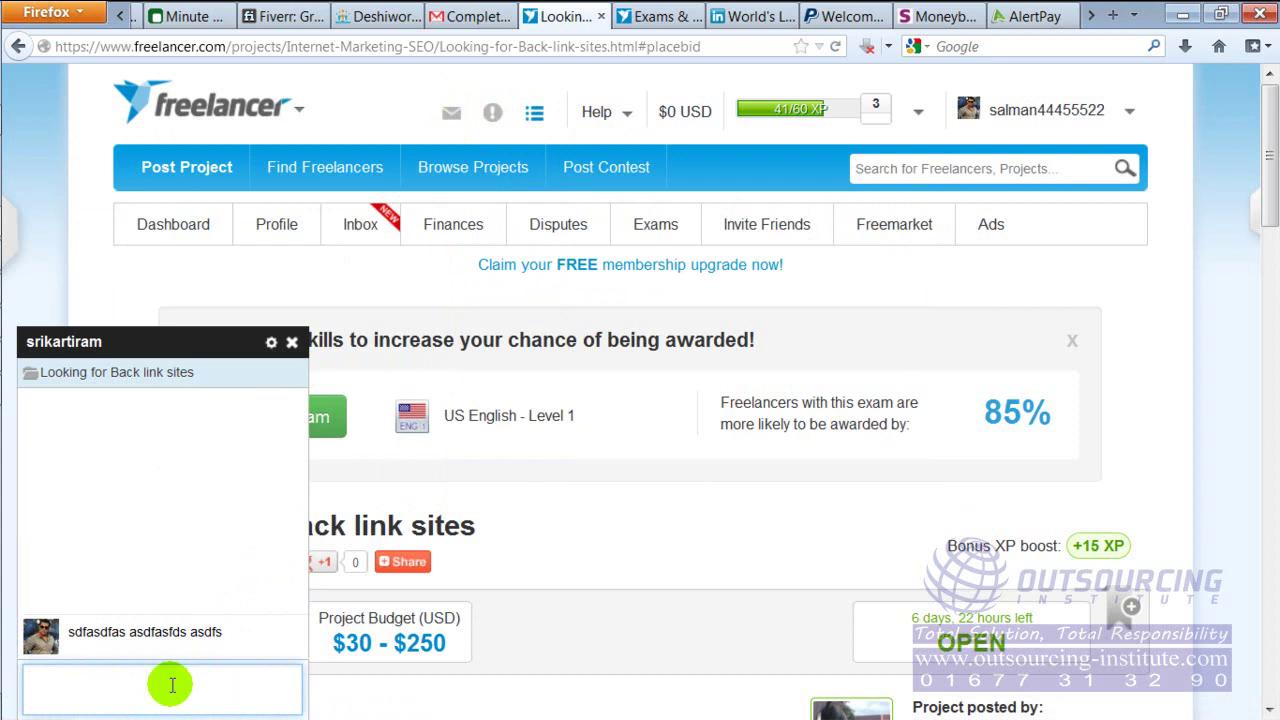
type("slkdfjalsf a;lsdf;lsfd a;lskj;lakdf")
key("Return")
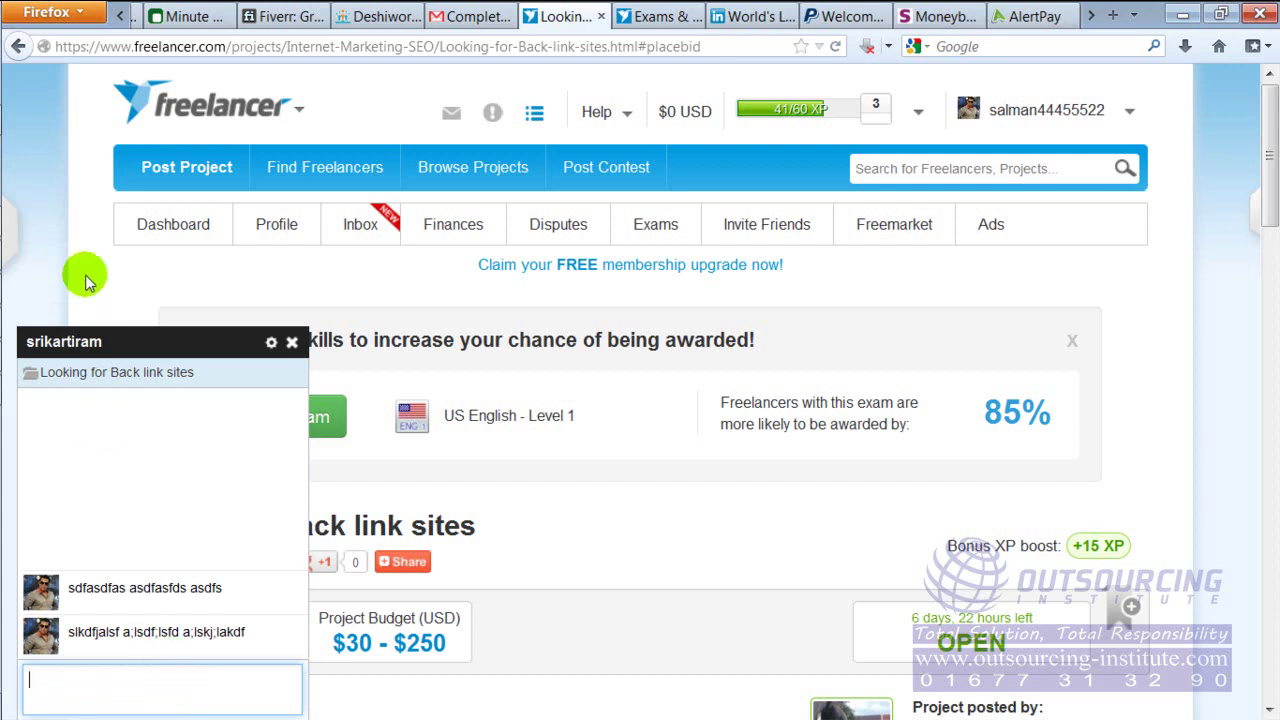
left_click(291, 343)
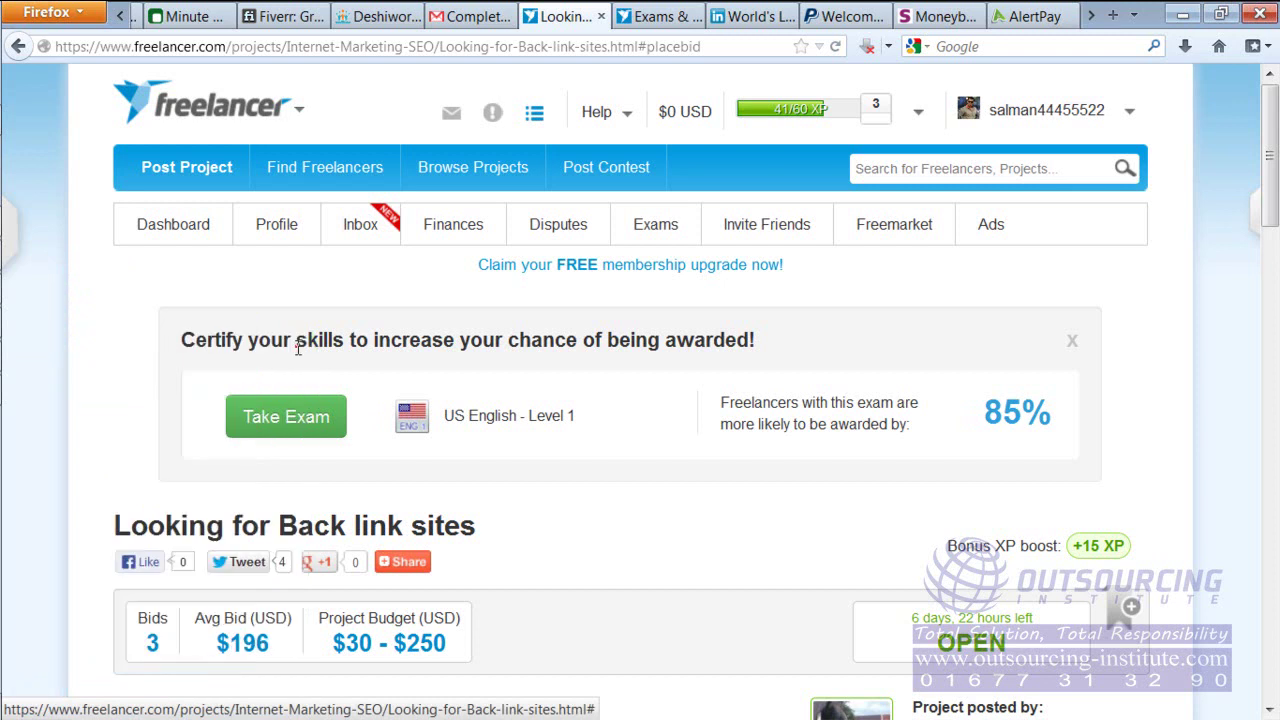
Open Dashboard > My Projects, then bring the marketplace flow chart in Photo Viewer to the front
mouse_move(183, 223)
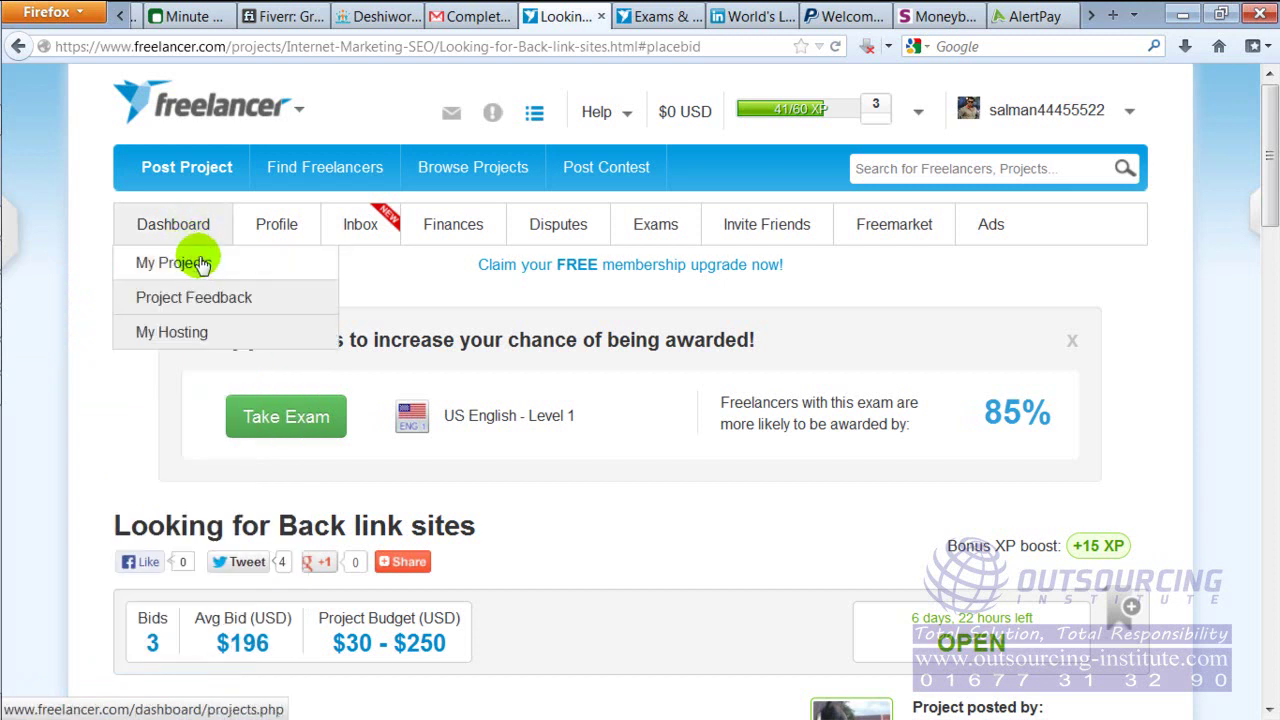
left_click(200, 264)
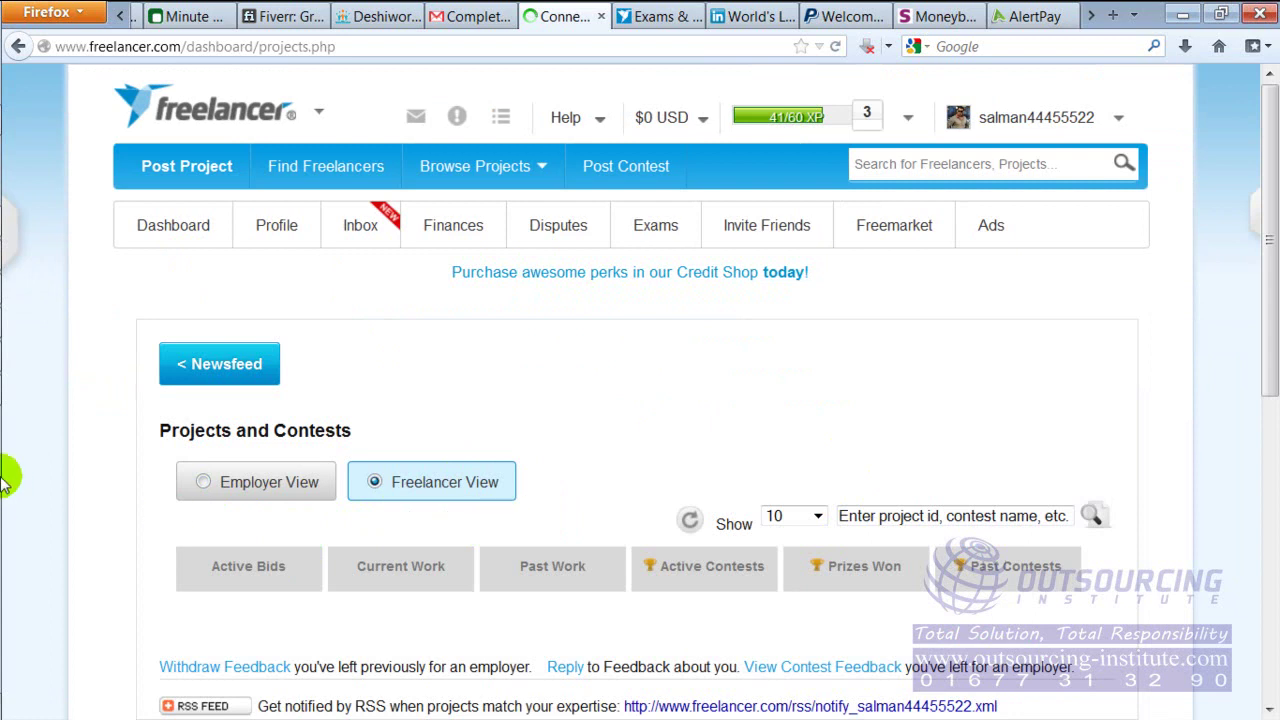
mouse_move(8, 470)
left_click(35, 289)
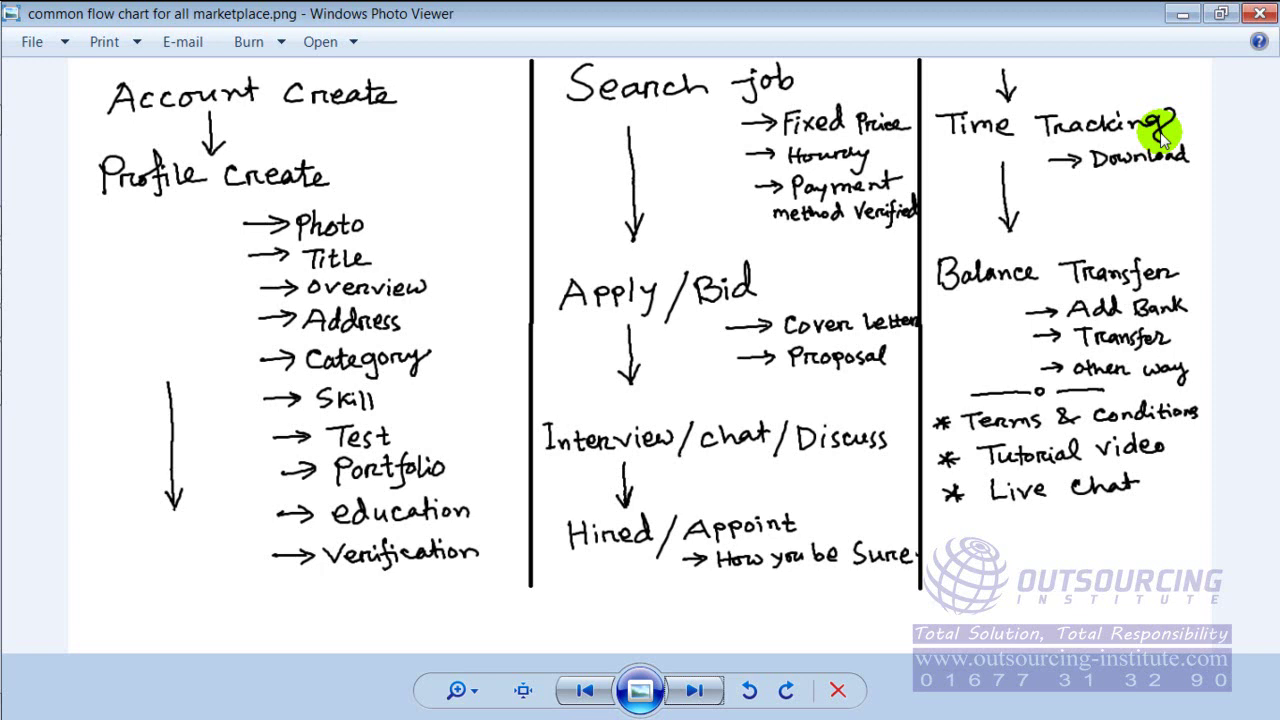
Switch from the flow chart back to the Freelancer.com Projects and Contests dashboard in Firefox
left_click(27, 224)
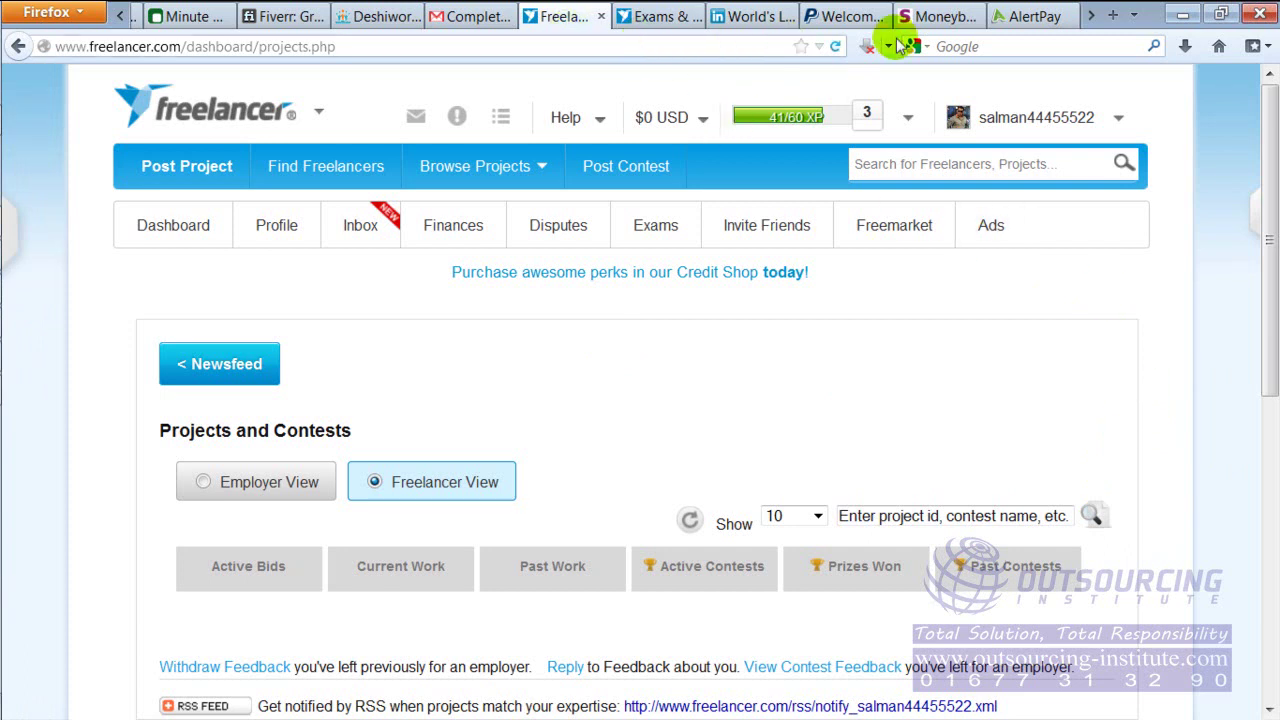
left_click(1112, 14)
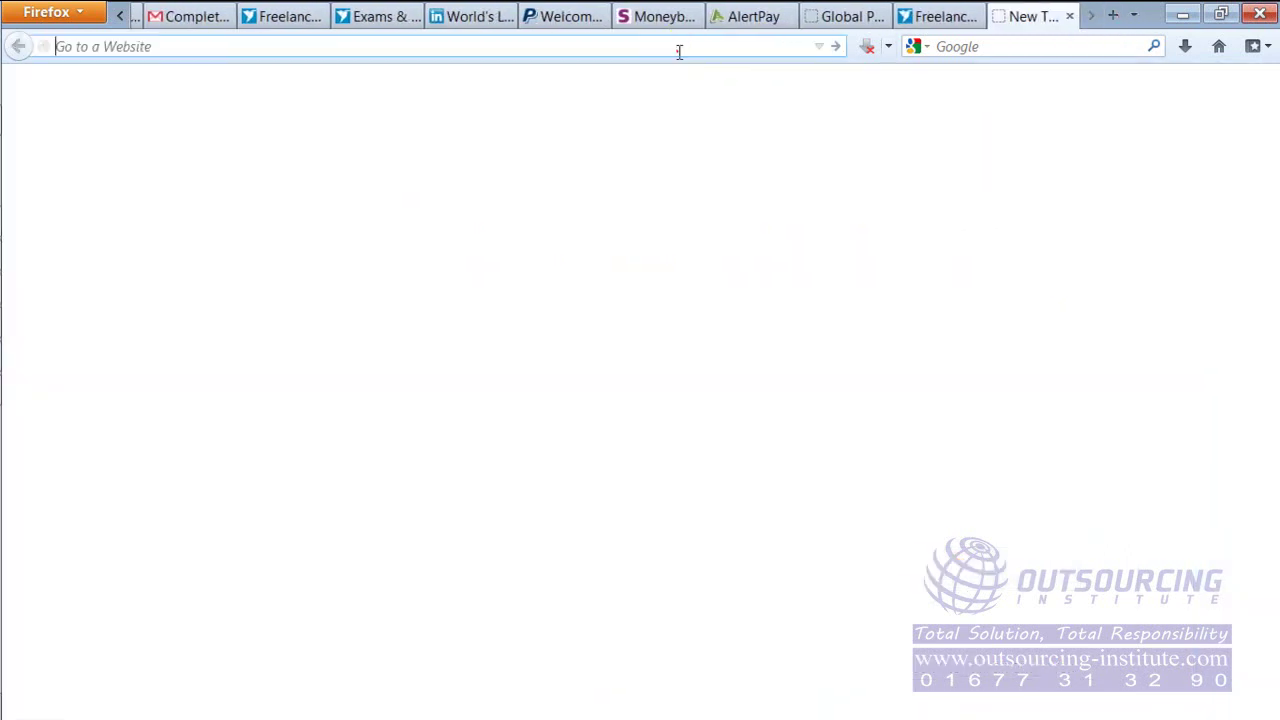
type("www.google.com/")
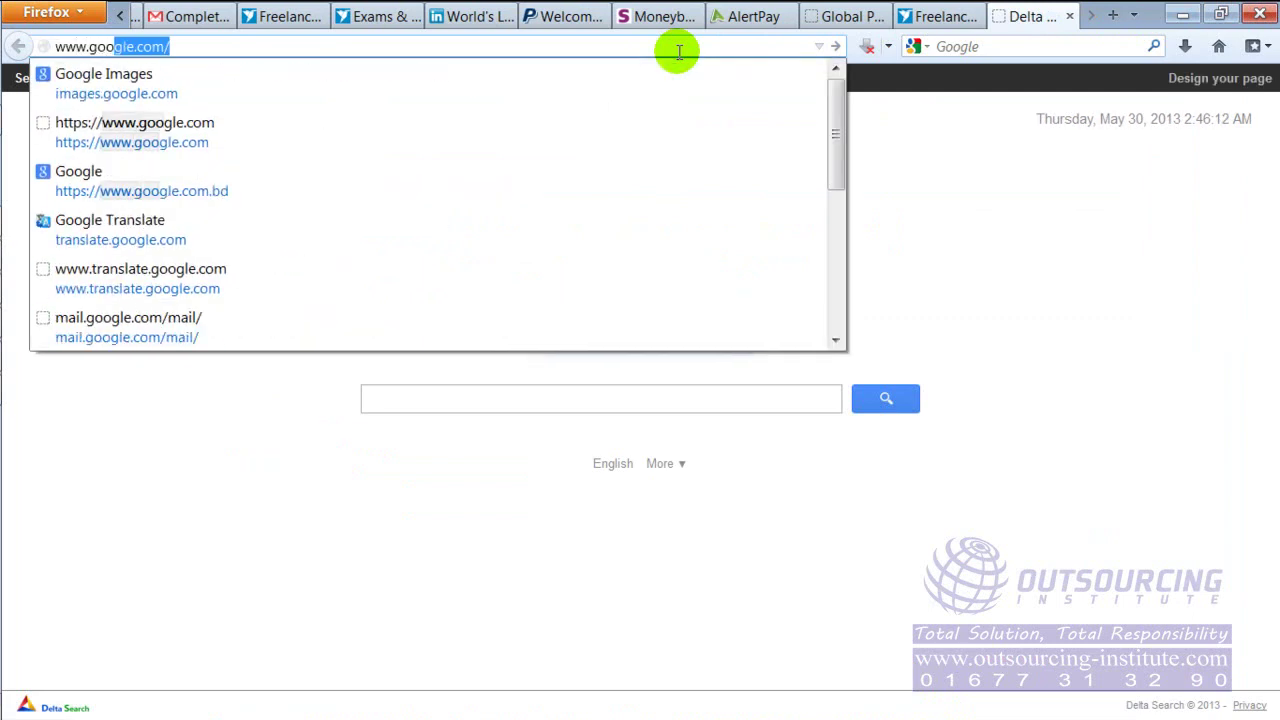
key("Return")
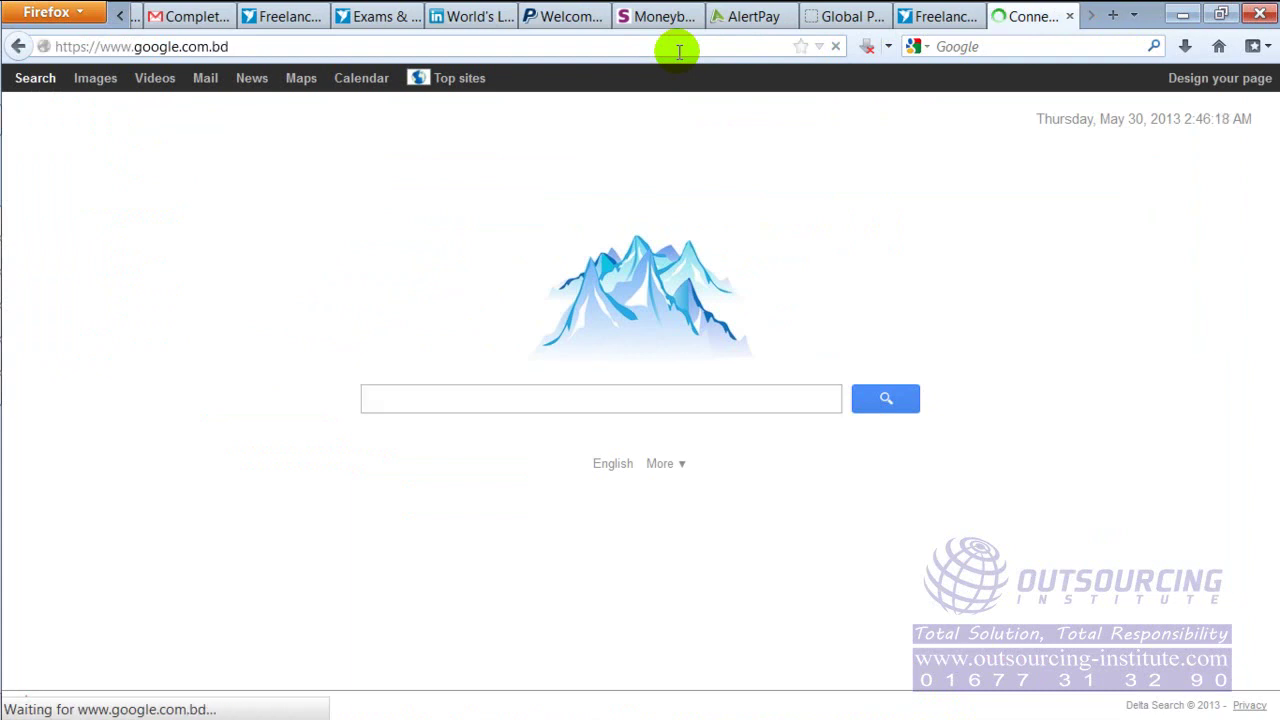
left_click(610, 362)
type("ti")
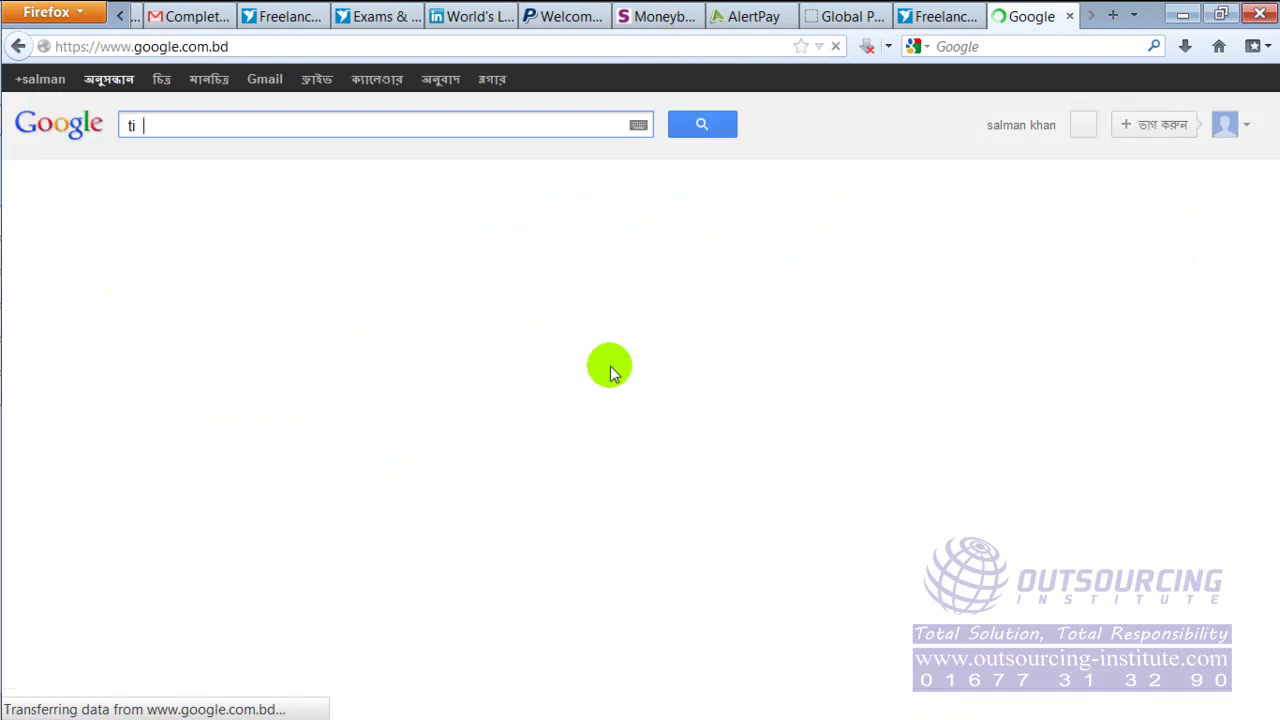
type("me tra")
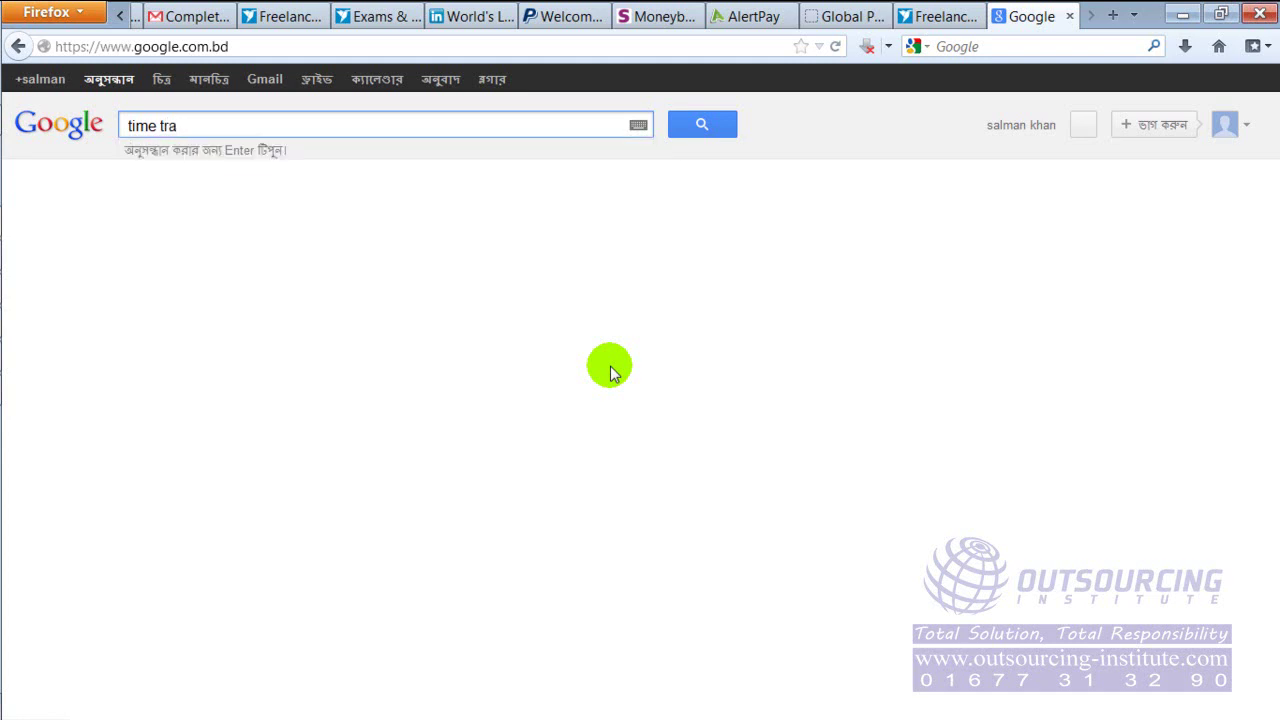
type("cker www")
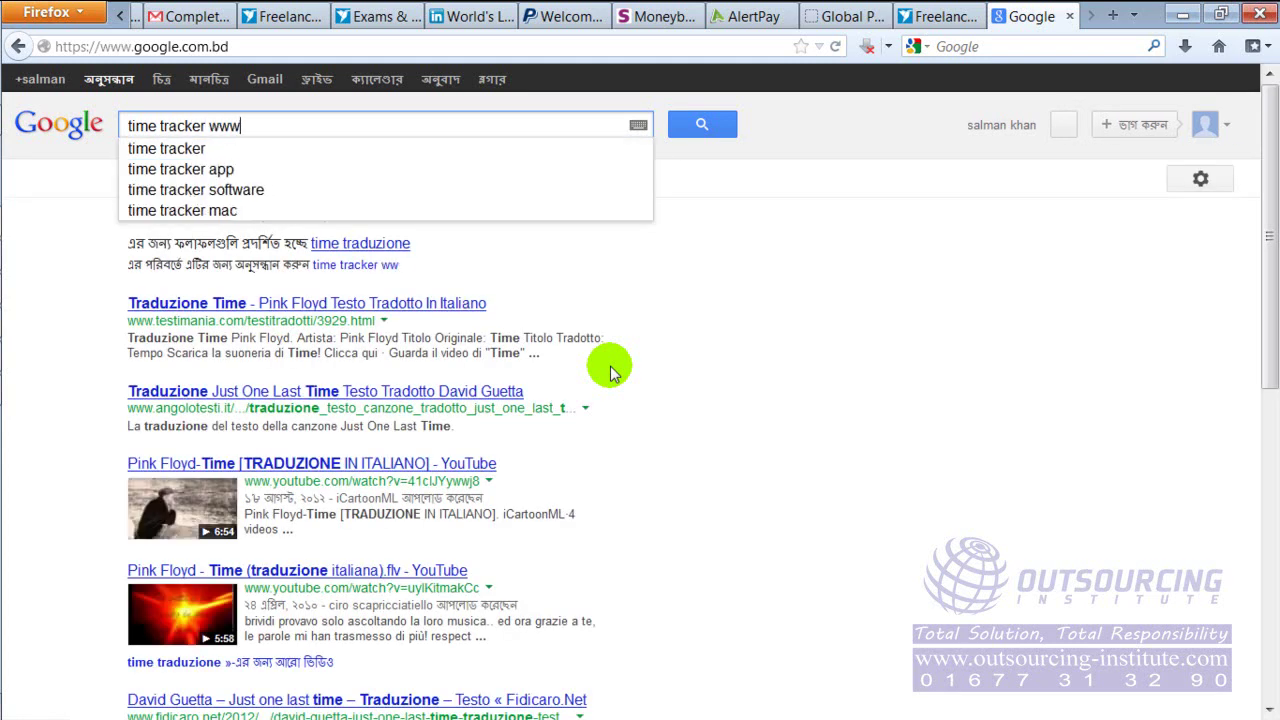
type(".freelancer.com")
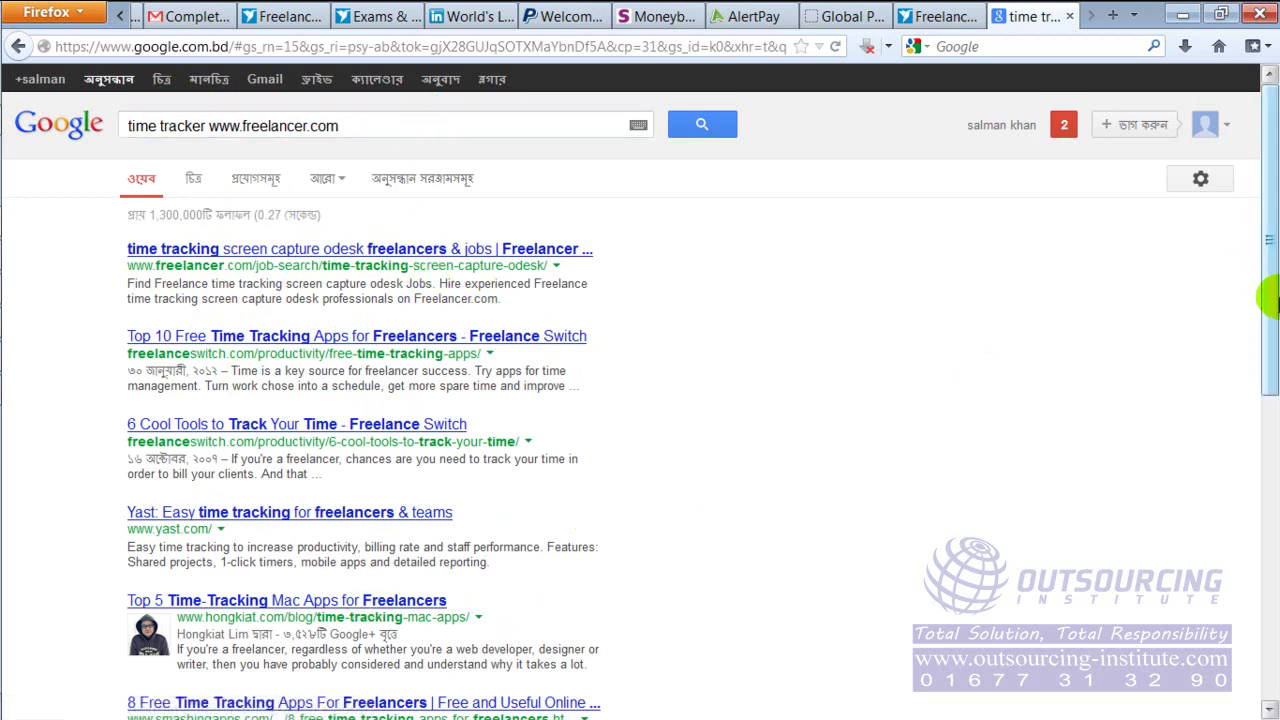
left_click_drag(1270, 281, 1268, 460)
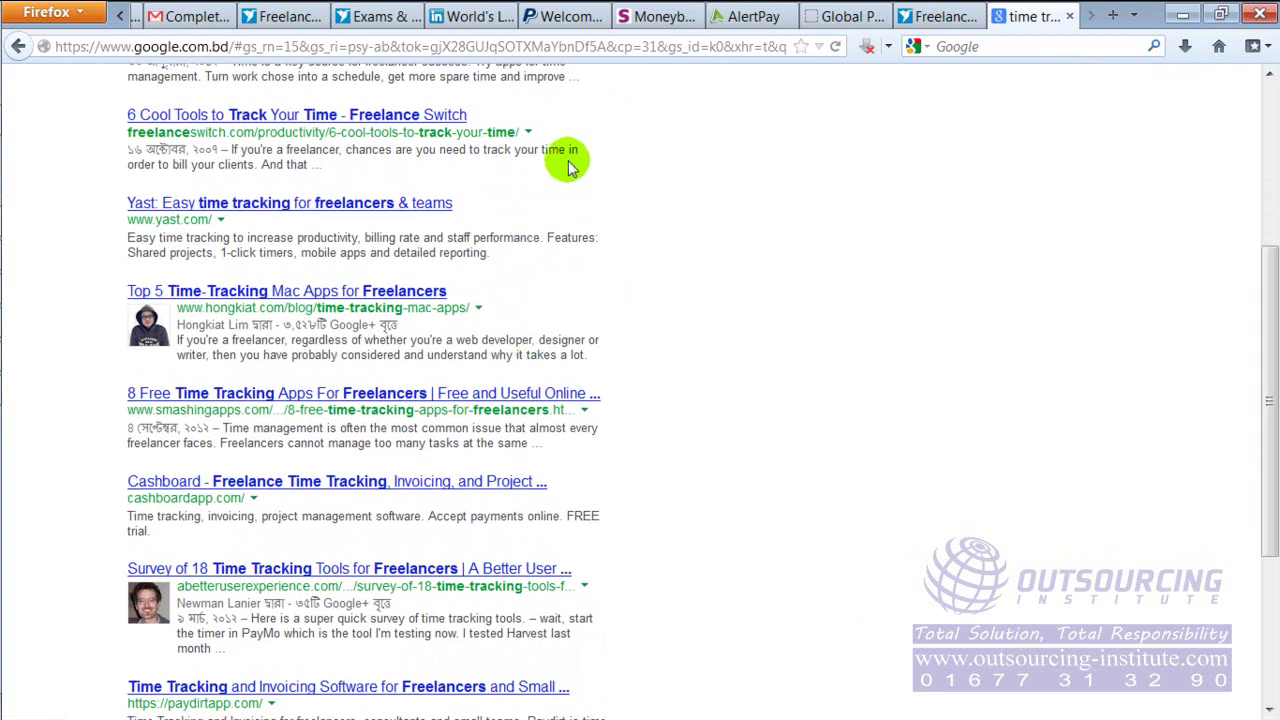
left_click(372, 17)
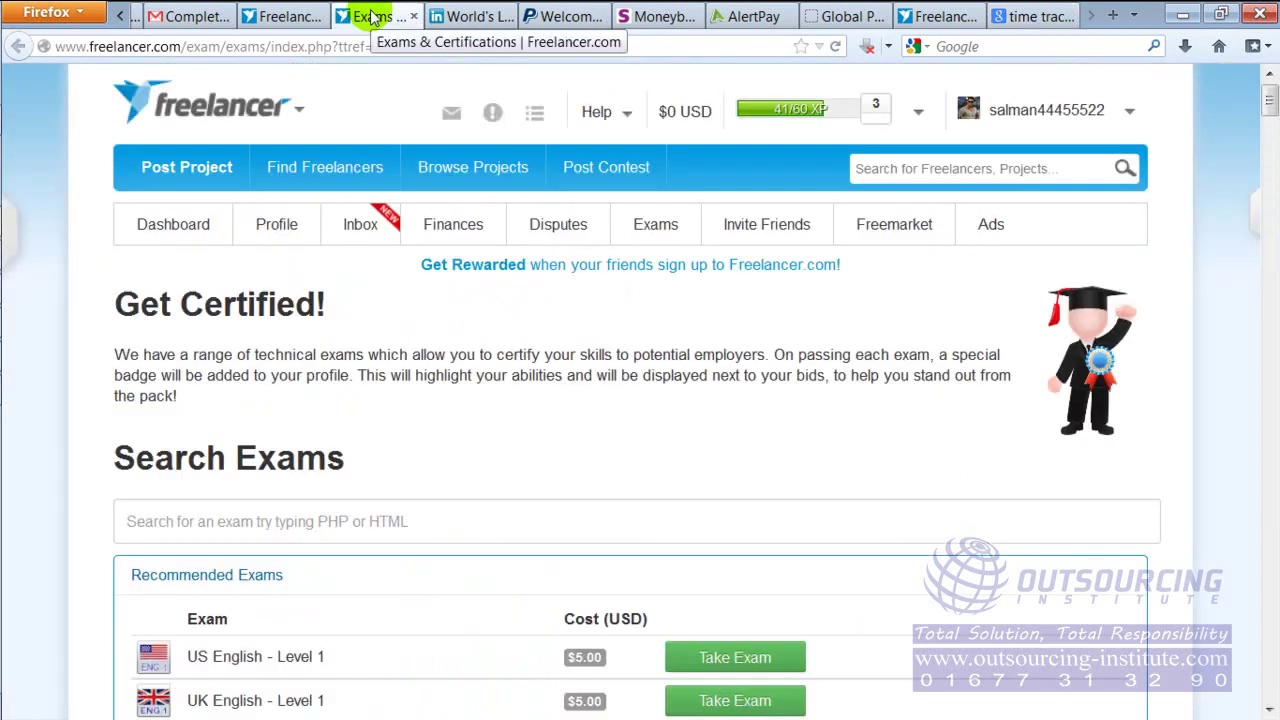
Return to the Projects and Contests dashboard tab, scroll through it, and bring up the Finances menu
left_click(285, 17)
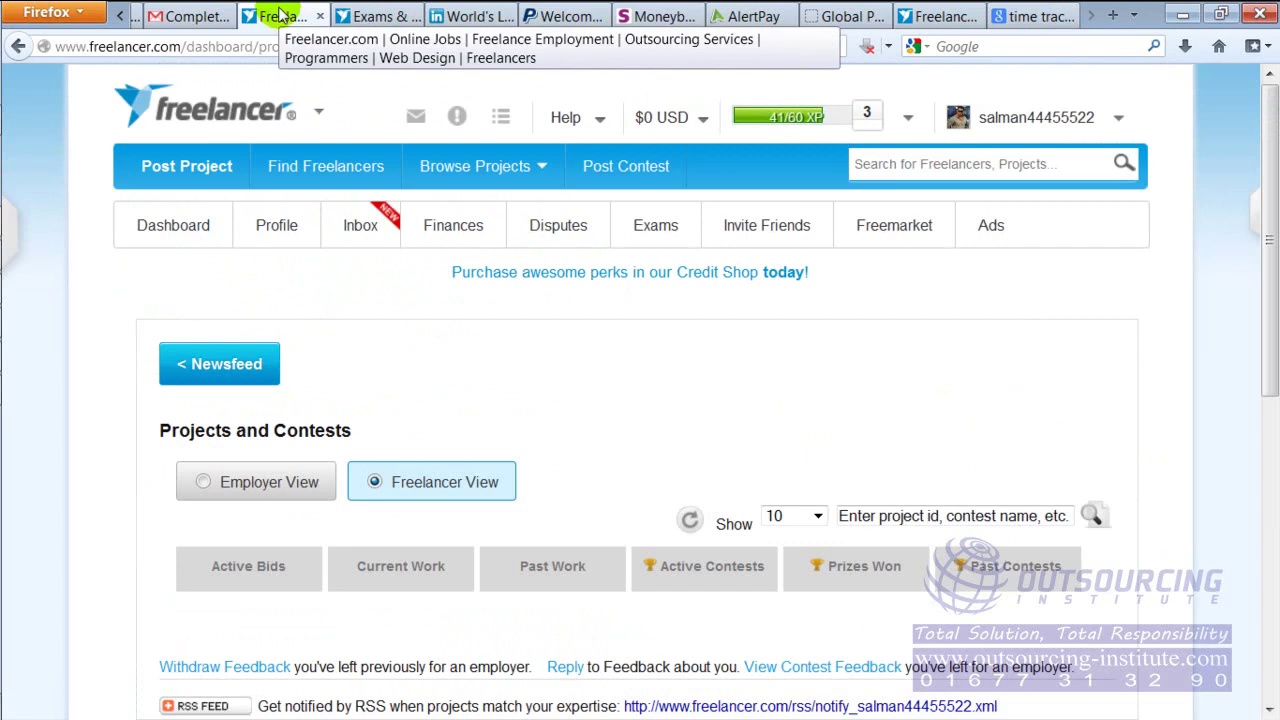
mouse_move(360, 225)
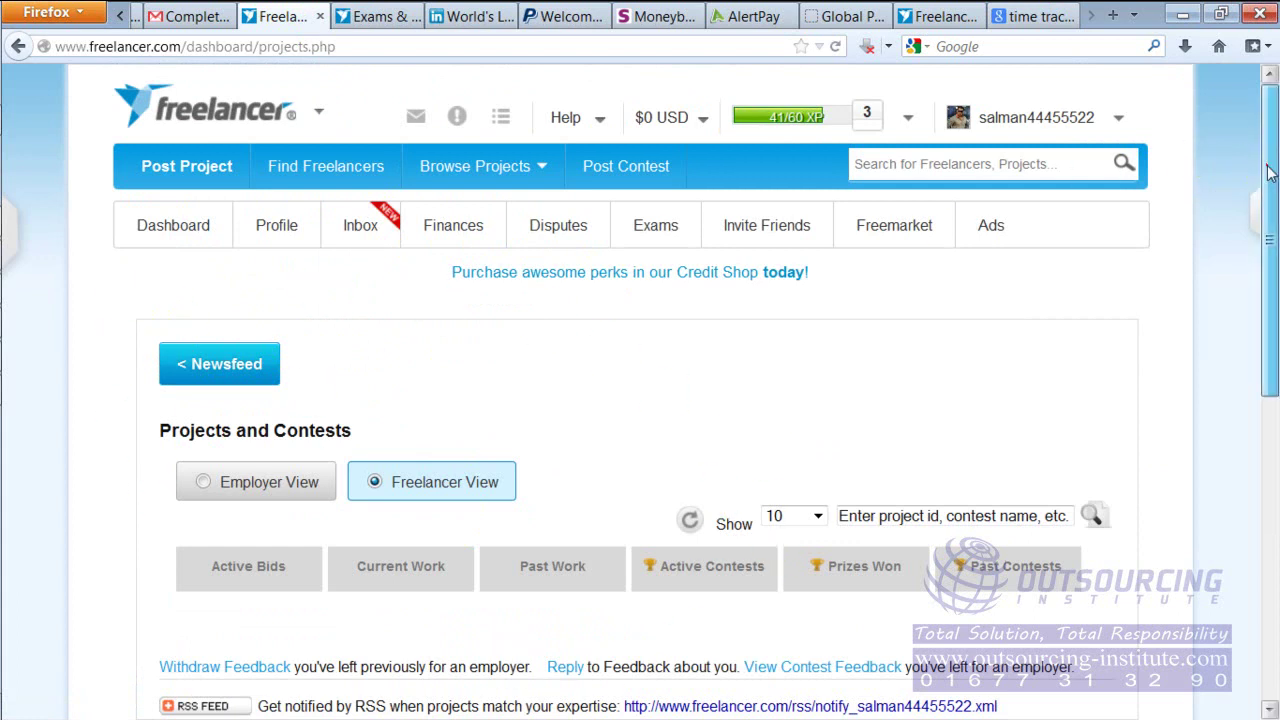
left_click_drag(1258, 190, 1260, 216)
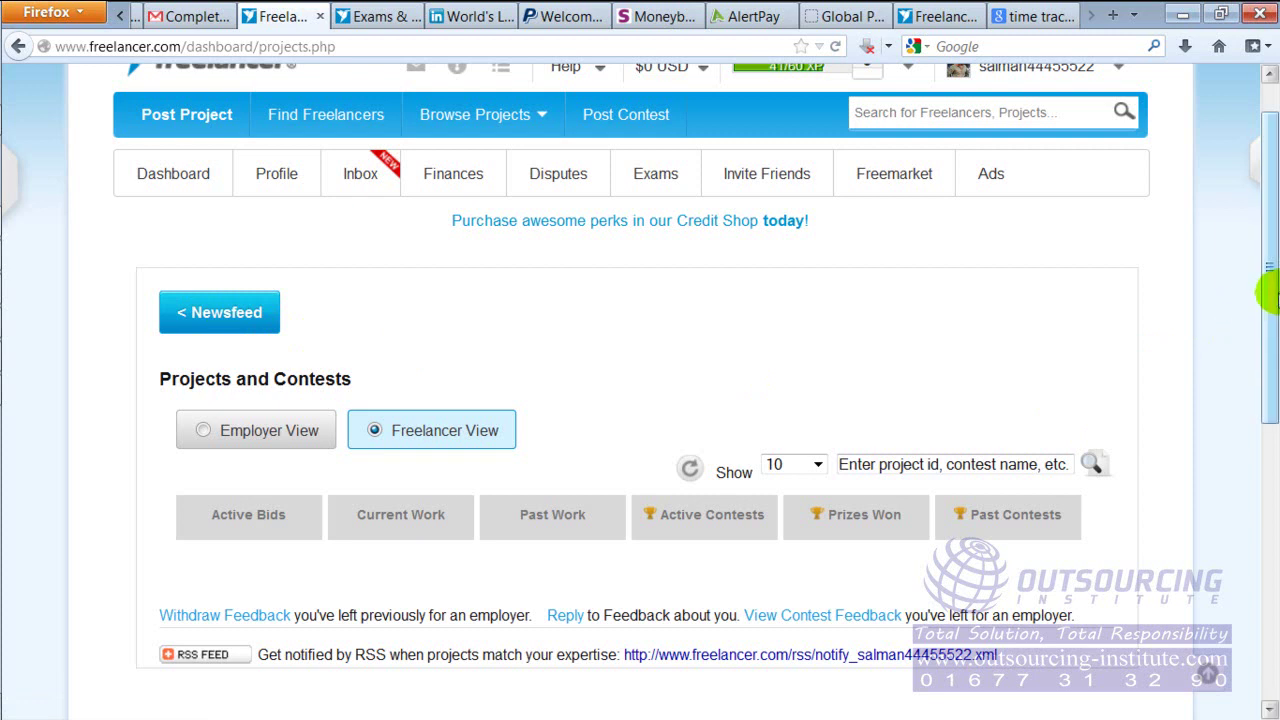
left_click_drag(1272, 300, 1266, 214)
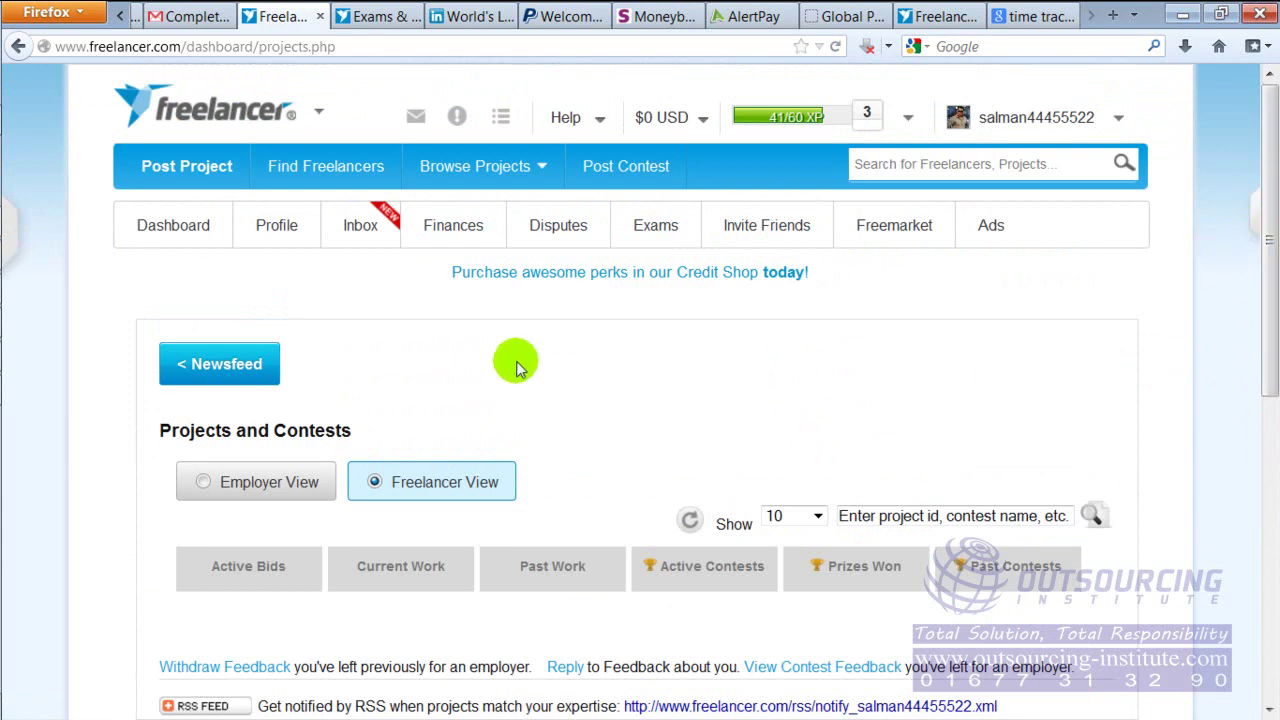
mouse_move(444, 226)
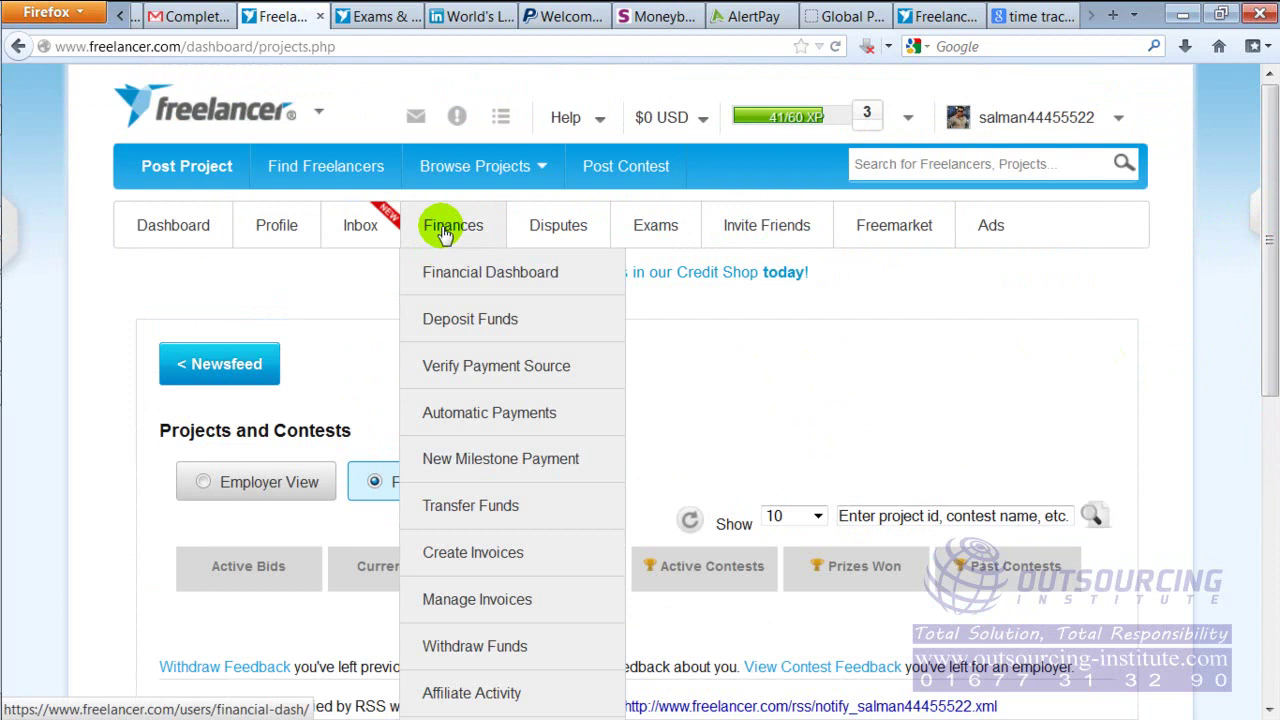
Check the Withdraw Funds page's 48% setup notice, then switch to the Skrill homepage tab
left_click(487, 643)
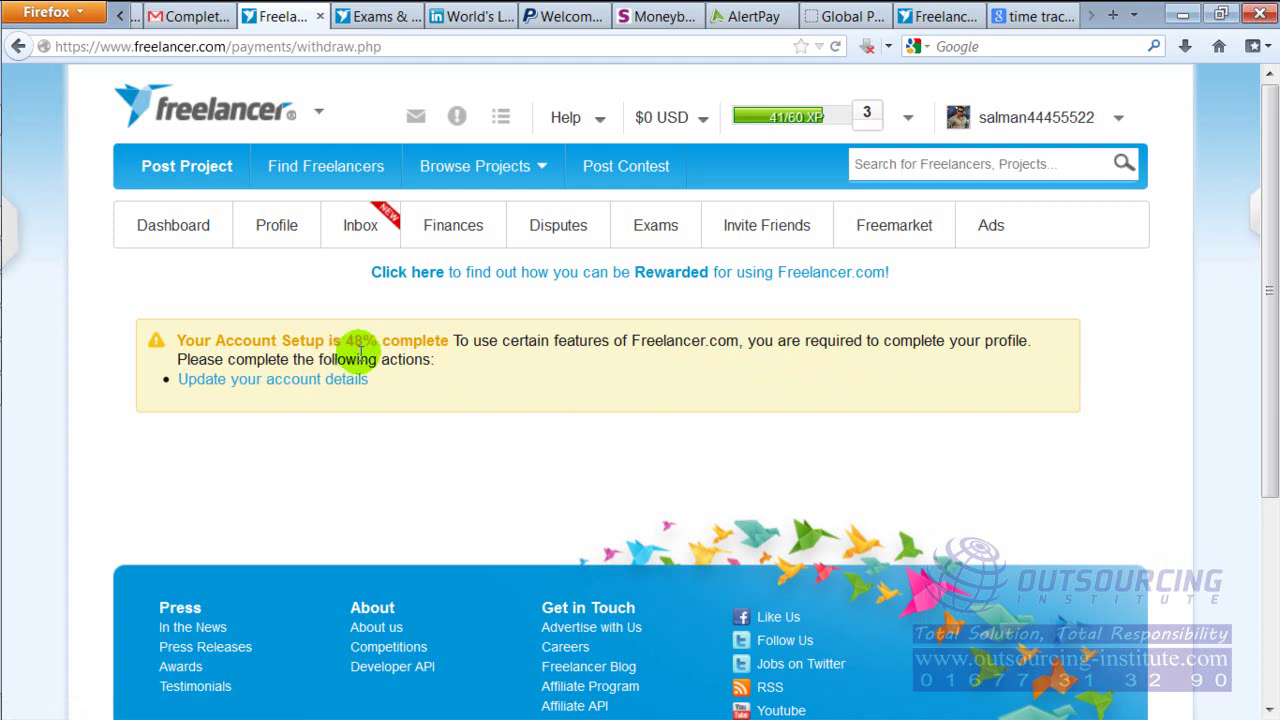
double_click(356, 340)
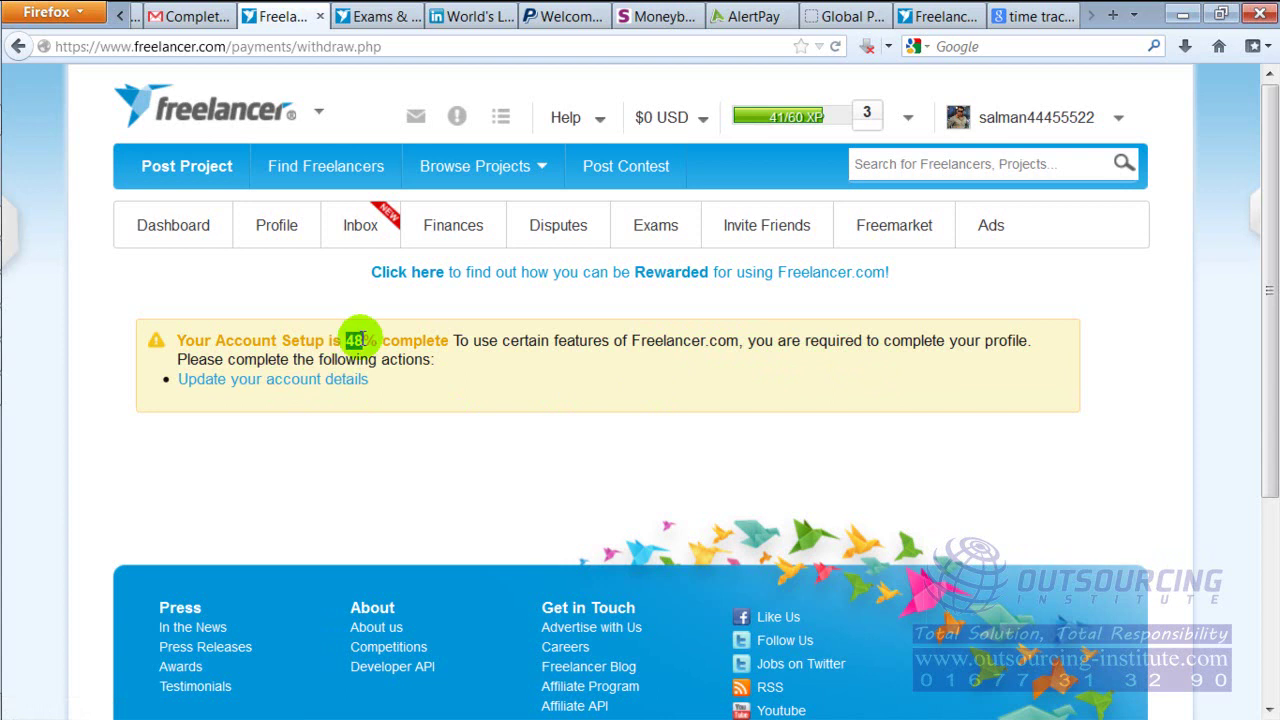
left_click(362, 339)
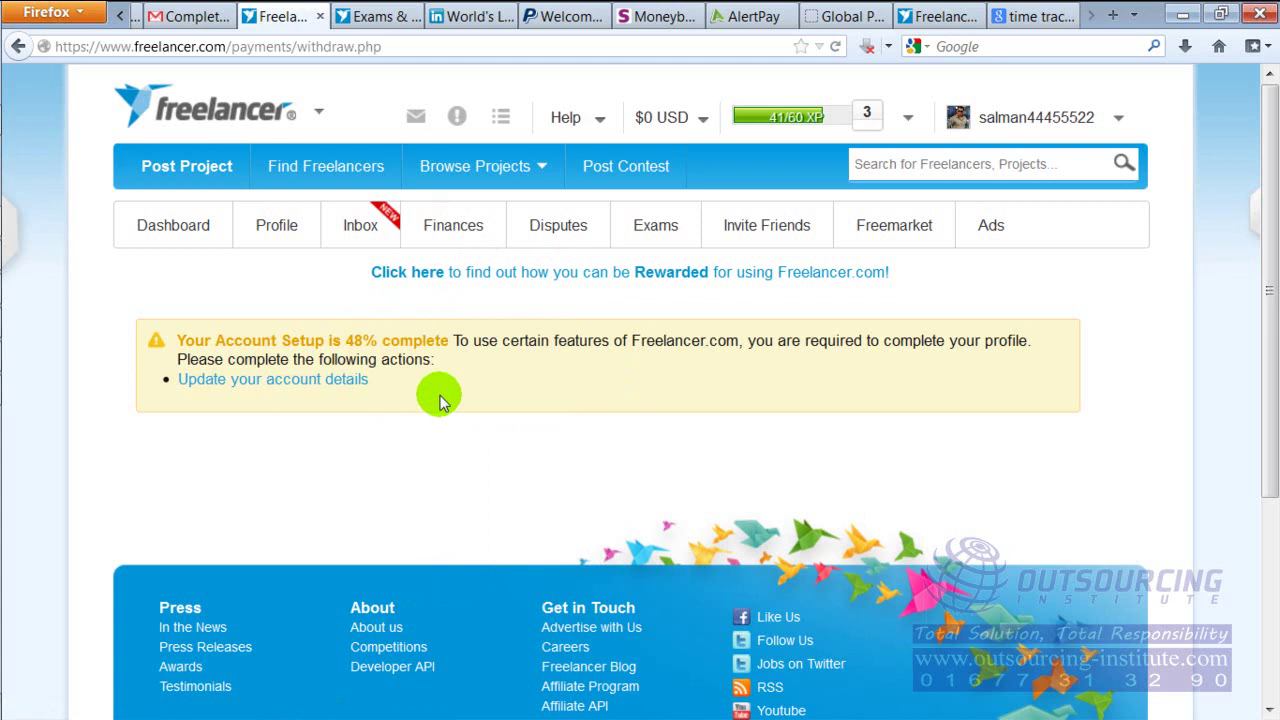
left_click(652, 17)
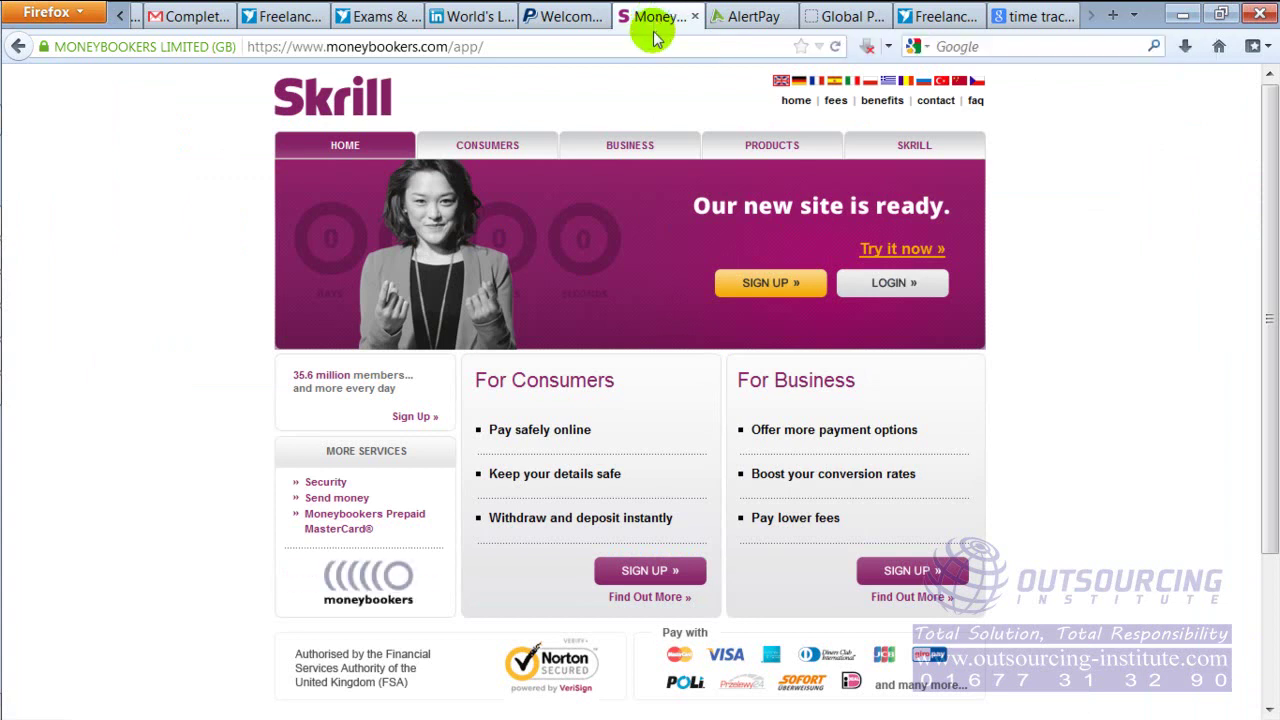
Flip between the Select Your Skills and Skrill tabs, then open Finances > Financial Dashboard
left_click(942, 17)
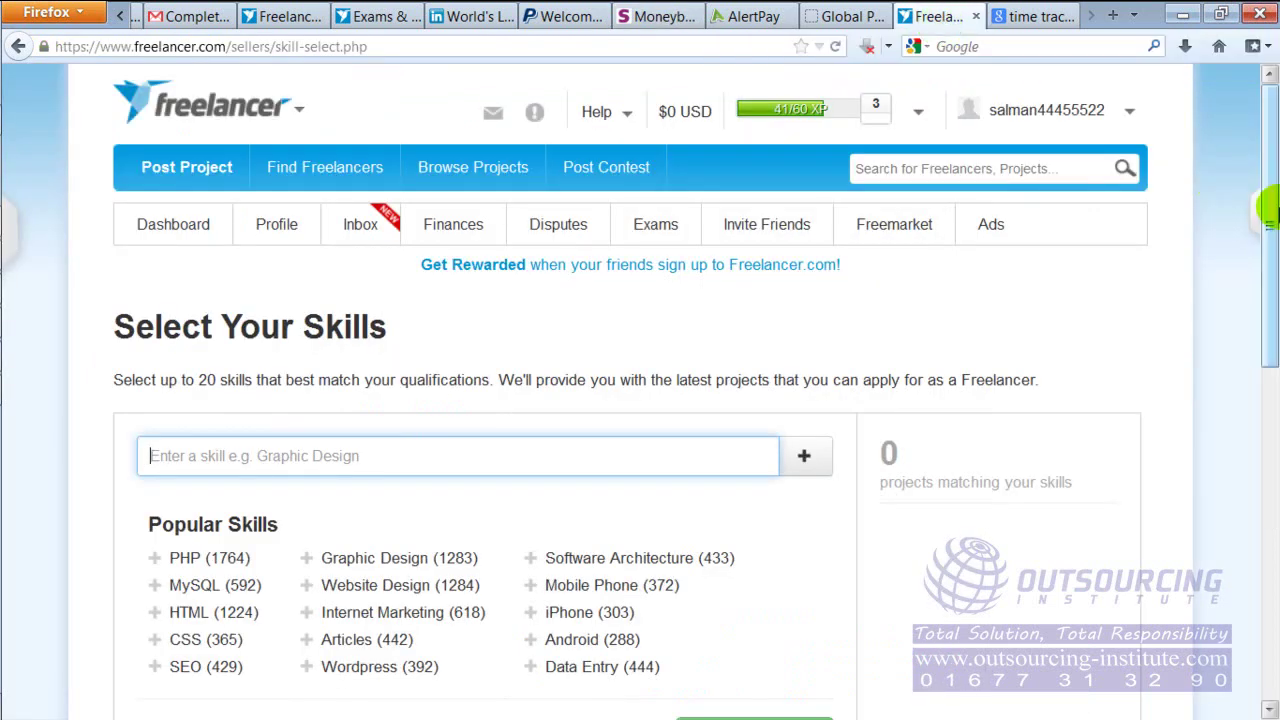
left_click_drag(1268, 220, 1257, 143)
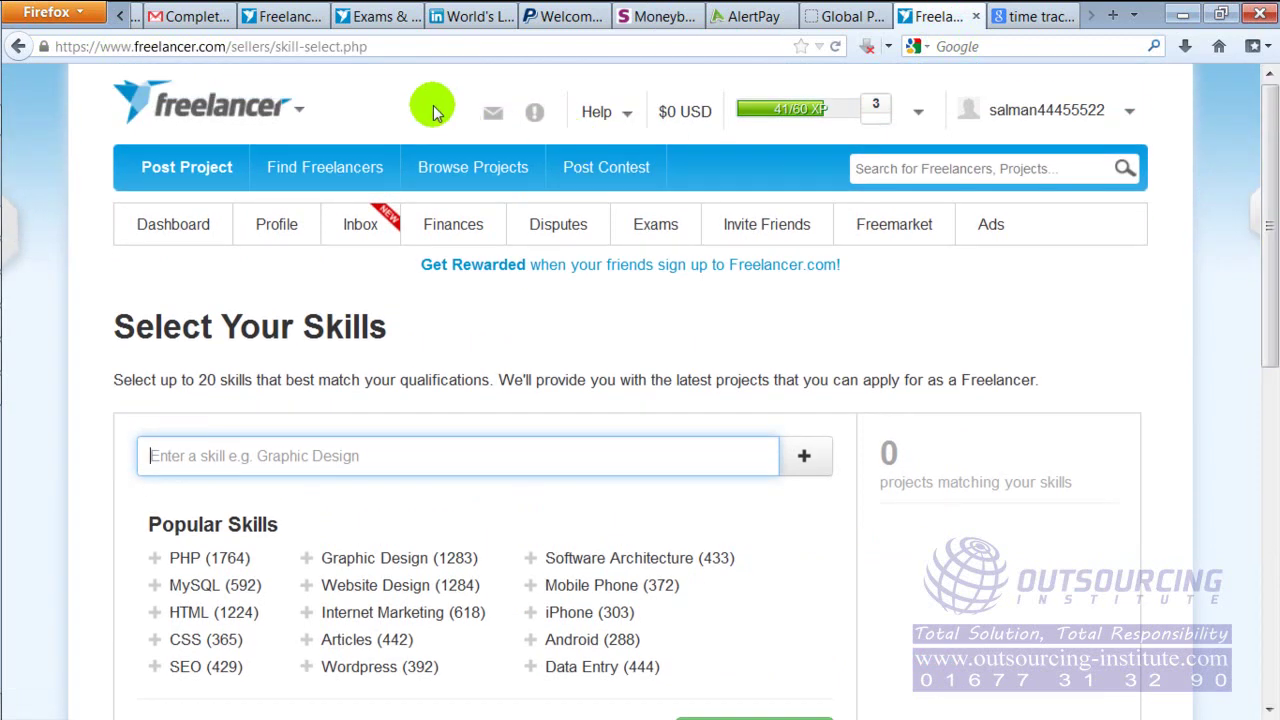
left_click(645, 20)
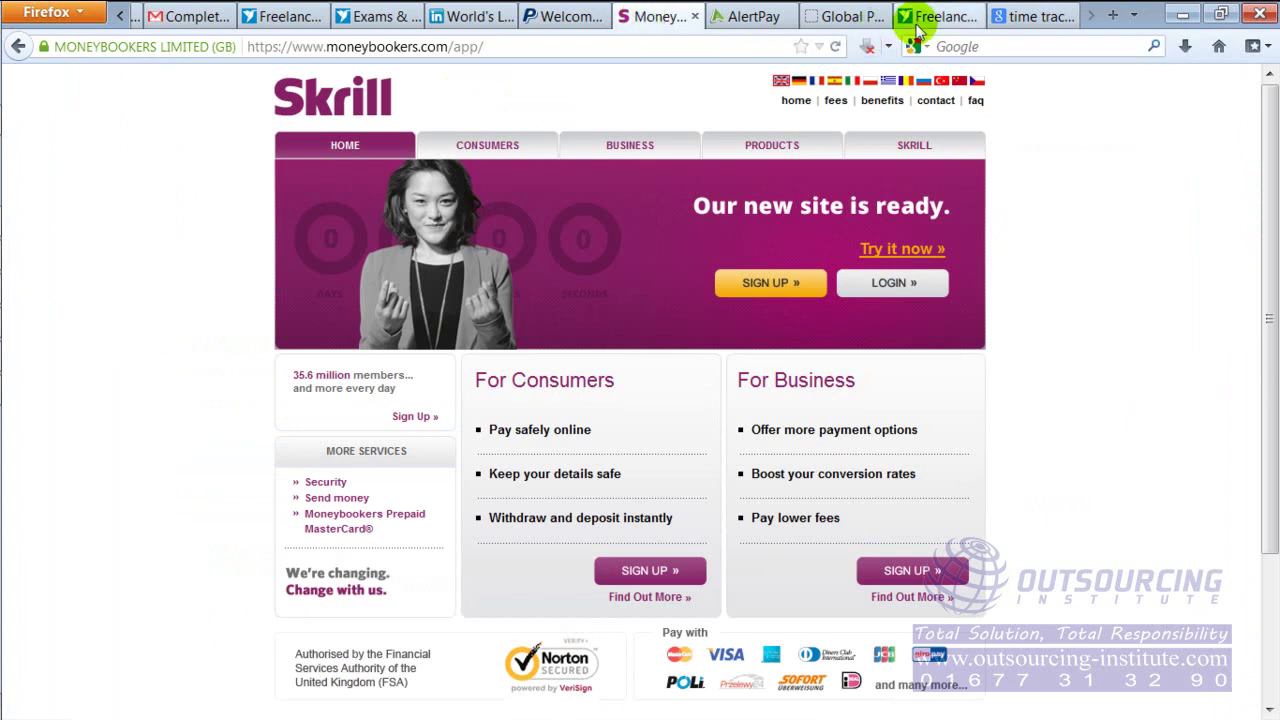
left_click(922, 18)
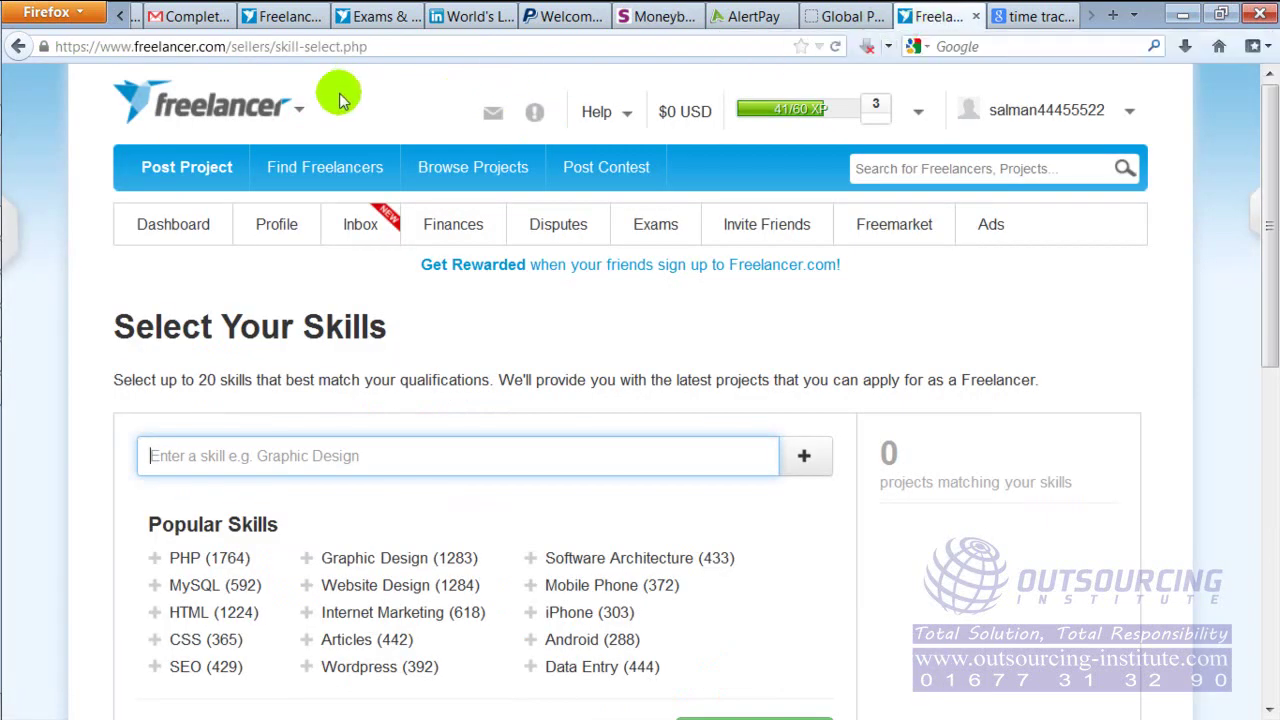
mouse_move(443, 166)
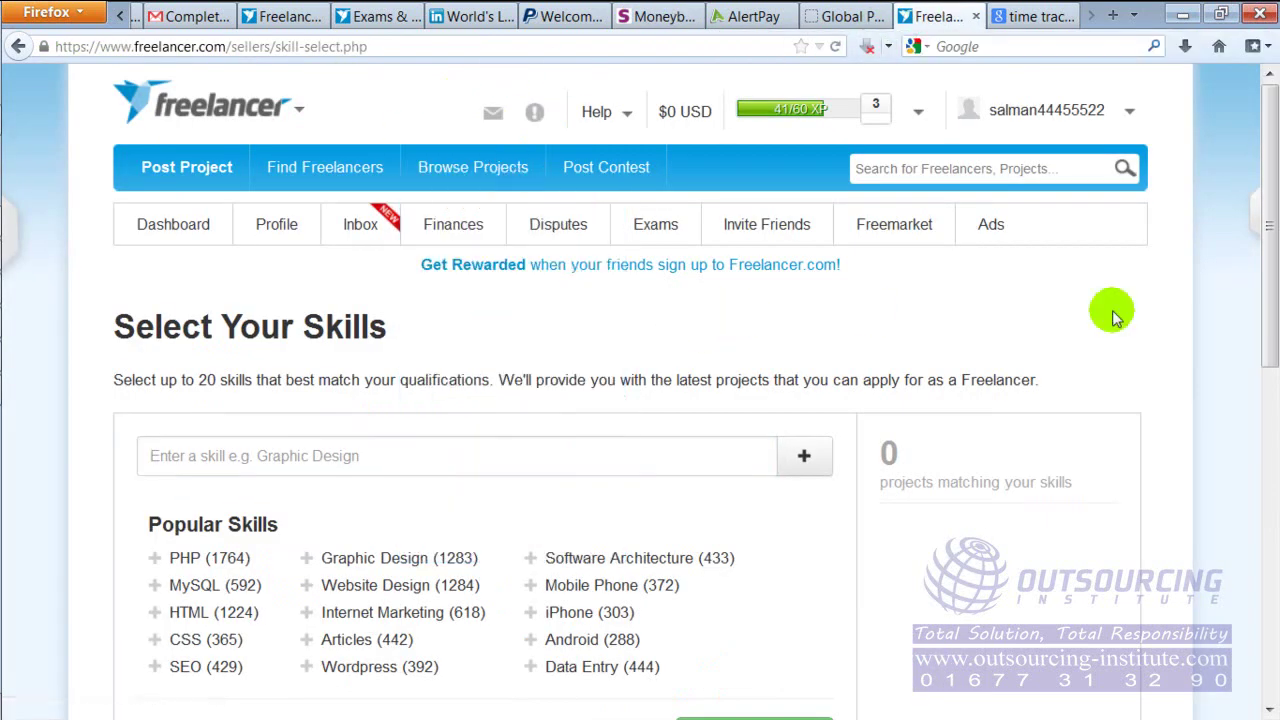
mouse_move(1268, 255)
left_mouse_down()
mouse_move(1268, 366)
mouse_move(1268, 250)
left_mouse_up()
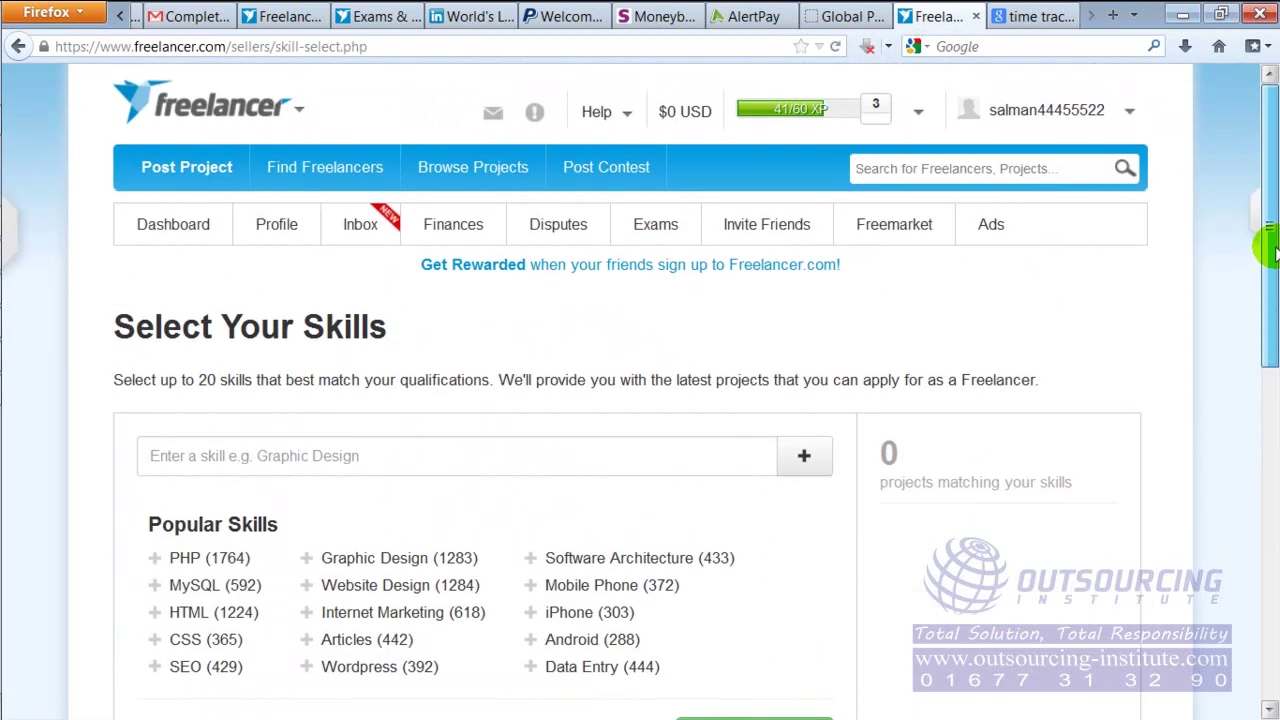
left_click(453, 224)
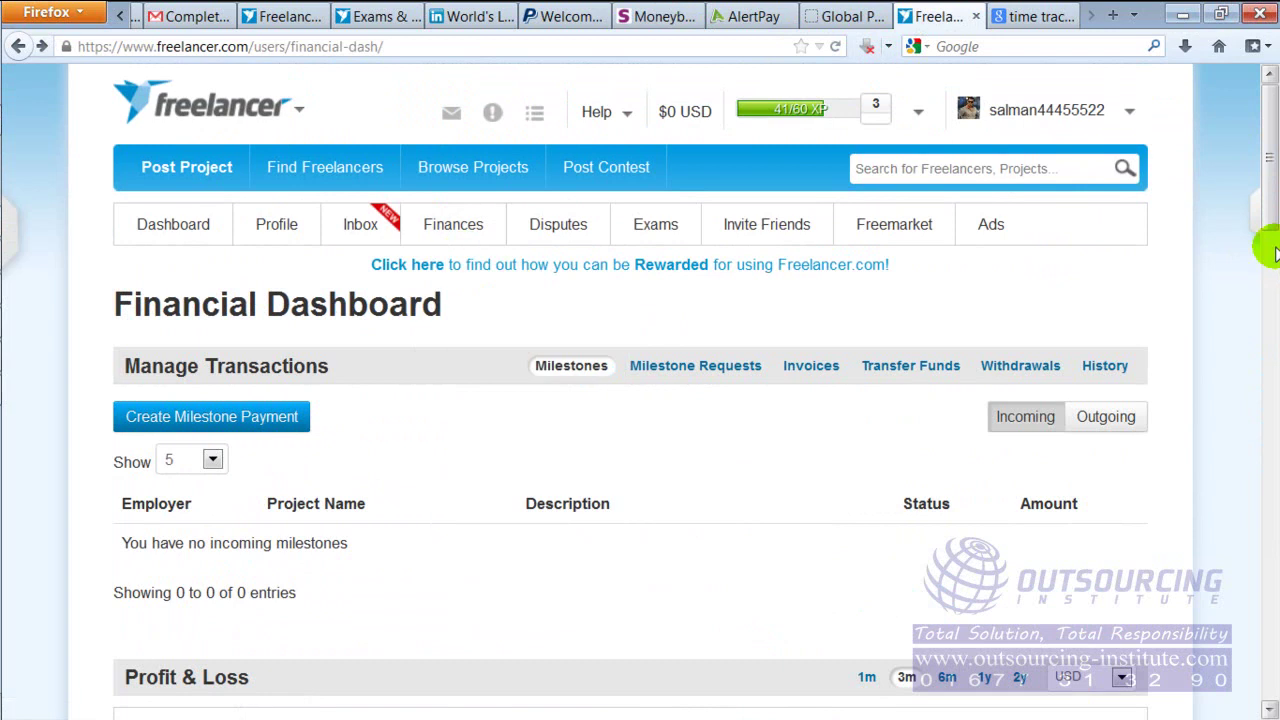
Scroll the Financial Dashboard, highlighting the Balance heading and the Balance Sheet Total row
mouse_move(455, 226)
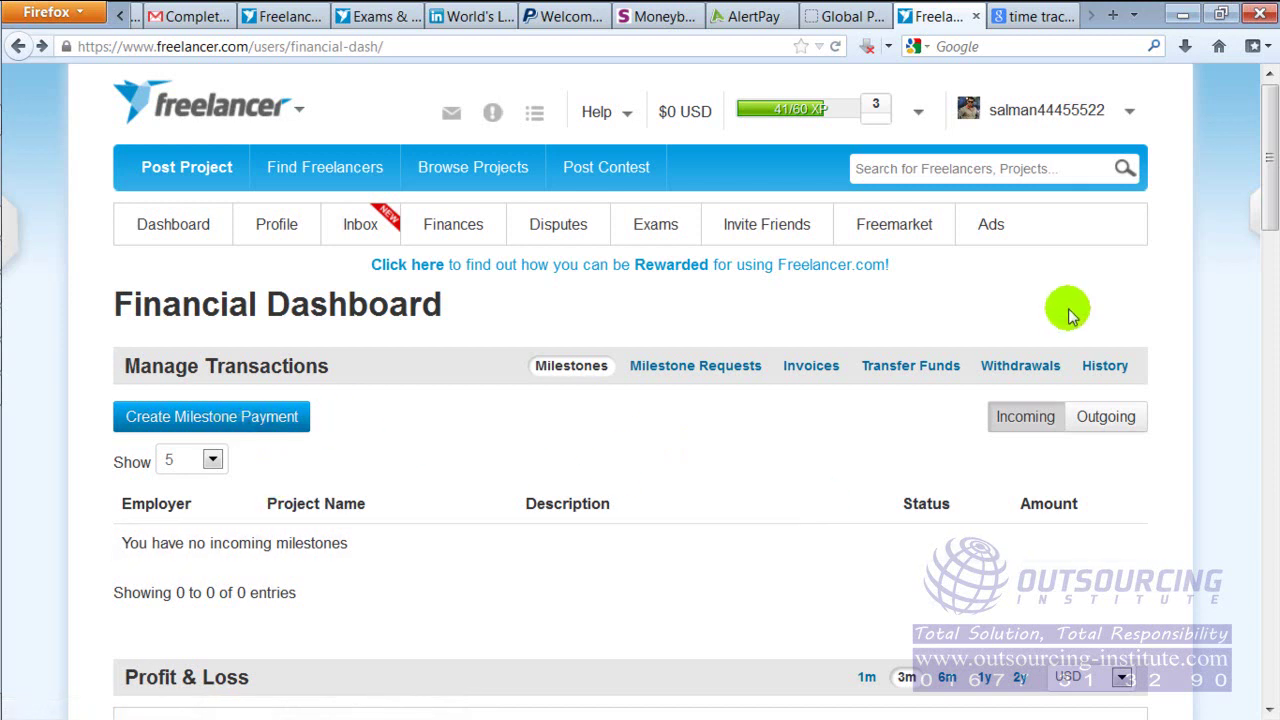
left_click_drag(1257, 188, 1257, 314)
left_click(1262, 390)
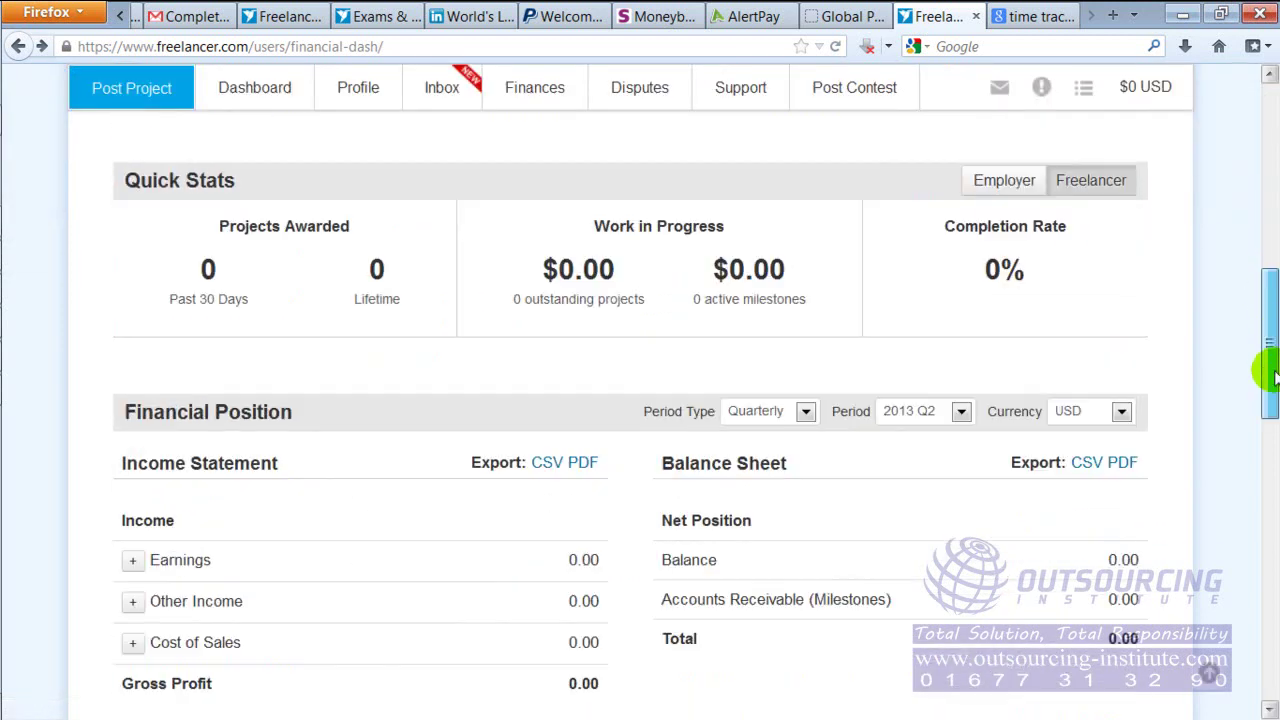
left_click_drag(717, 370, 662, 368)
left_click_drag(669, 546, 1111, 543)
left_click(1120, 541)
left_click_drag(1270, 386, 1270, 185)
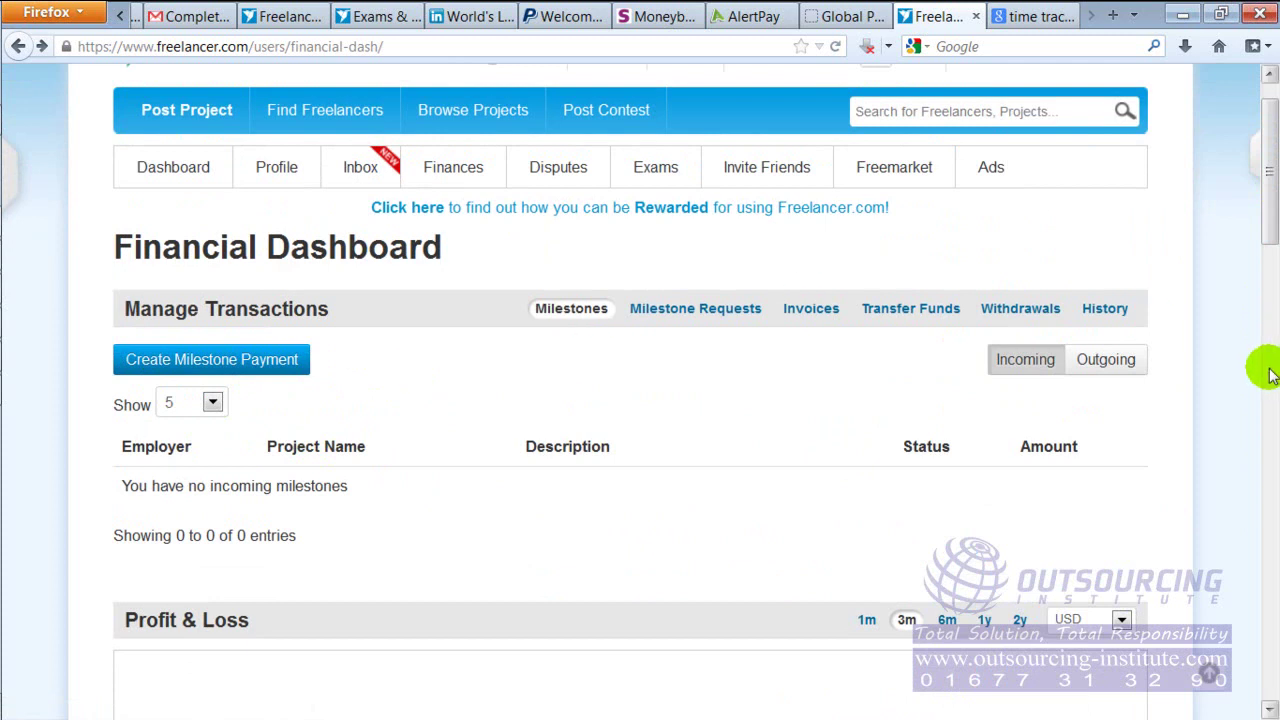
Show the withdrawals list with no pending entries, return to the top, then switch to the Skrill tab
left_click(1027, 312)
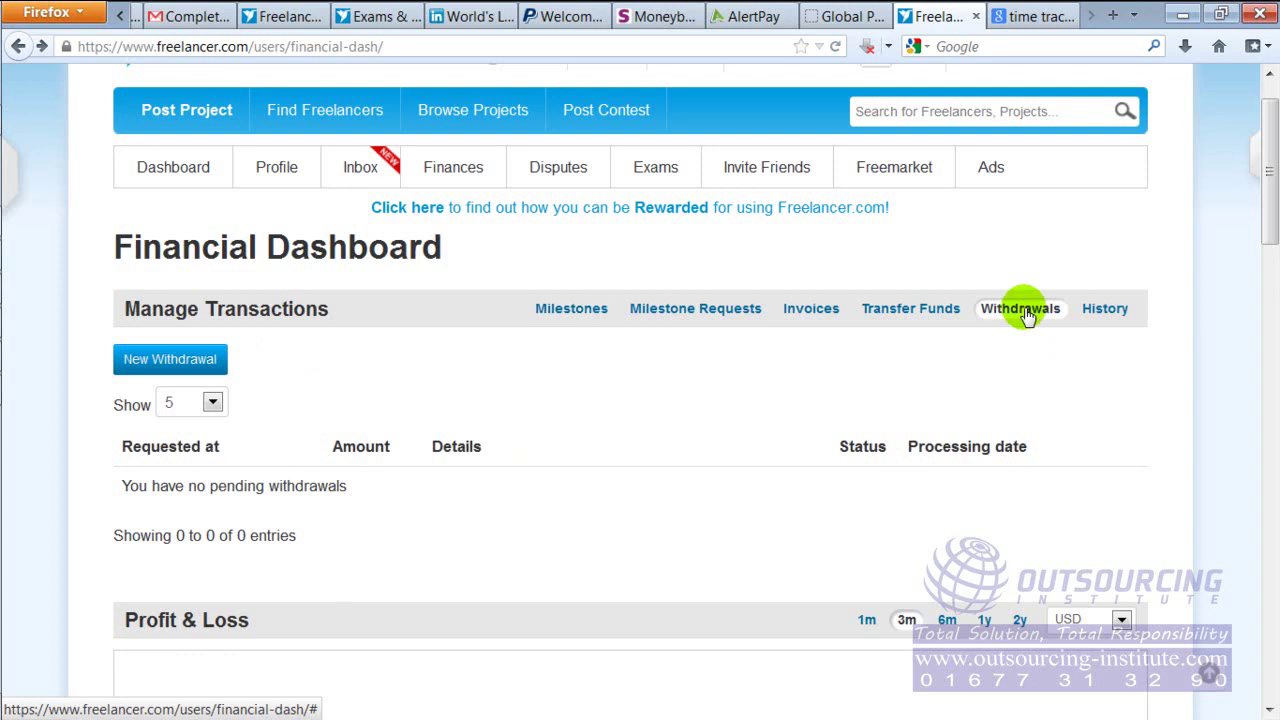
left_click_drag(1270, 160, 1270, 488)
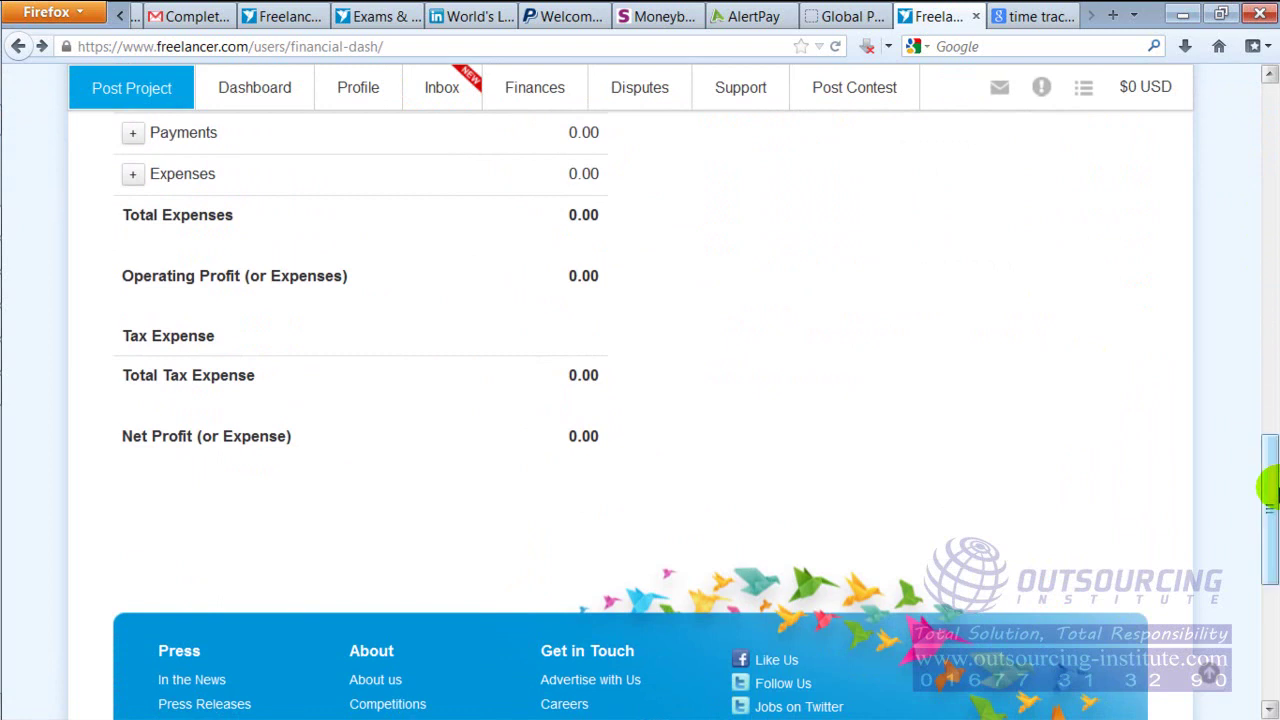
key("Home")
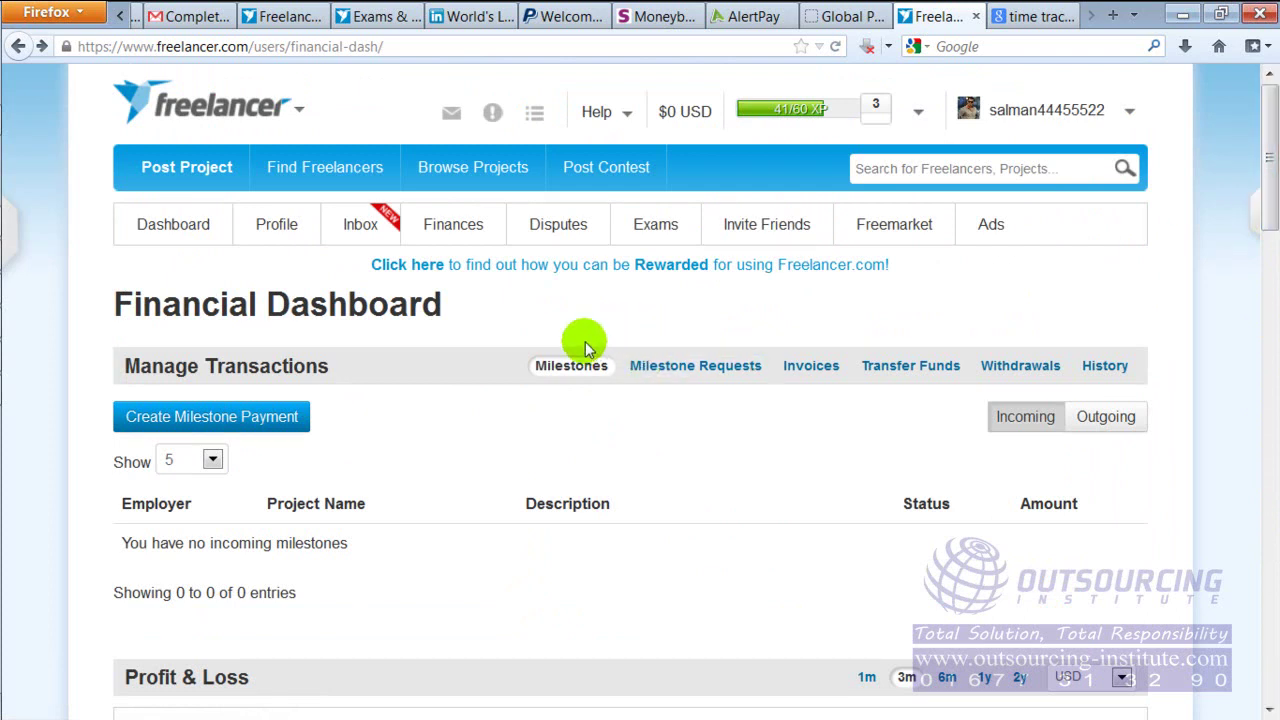
left_click(656, 16)
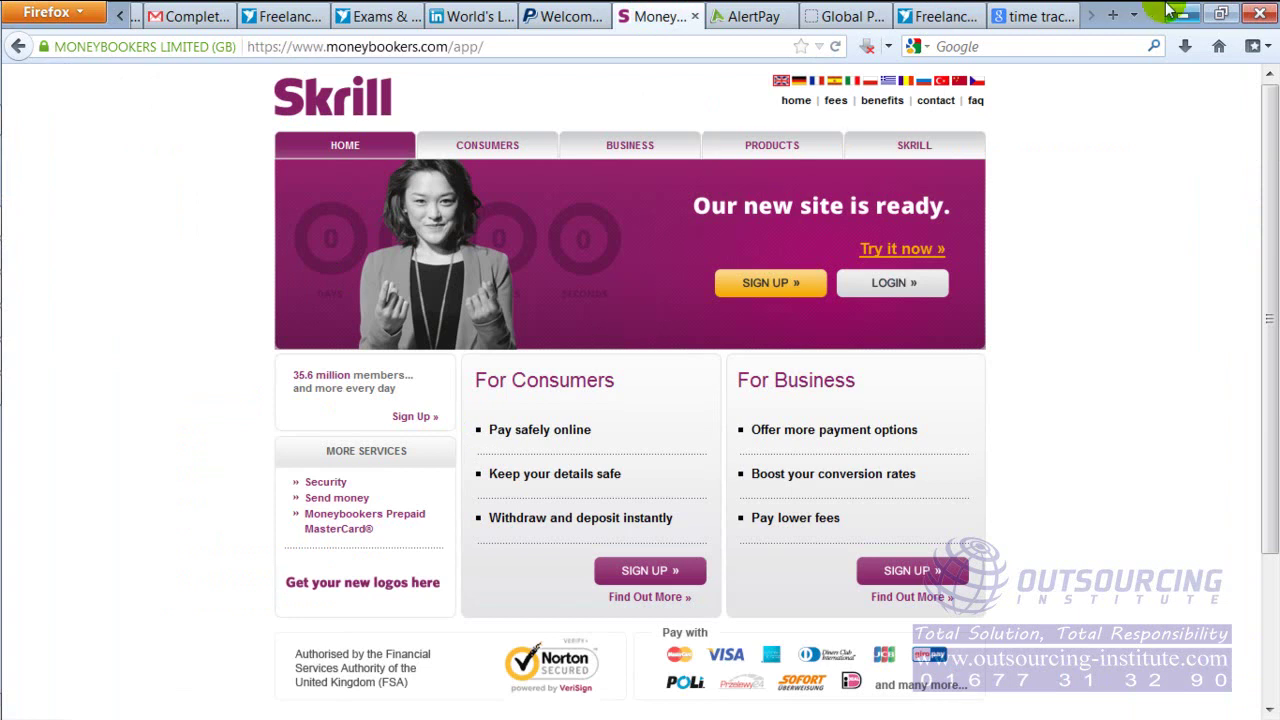
Return to the Financial Dashboard and scroll to the 2013 Q2 Financial Position showing 0.00 USD
left_click(928, 14)
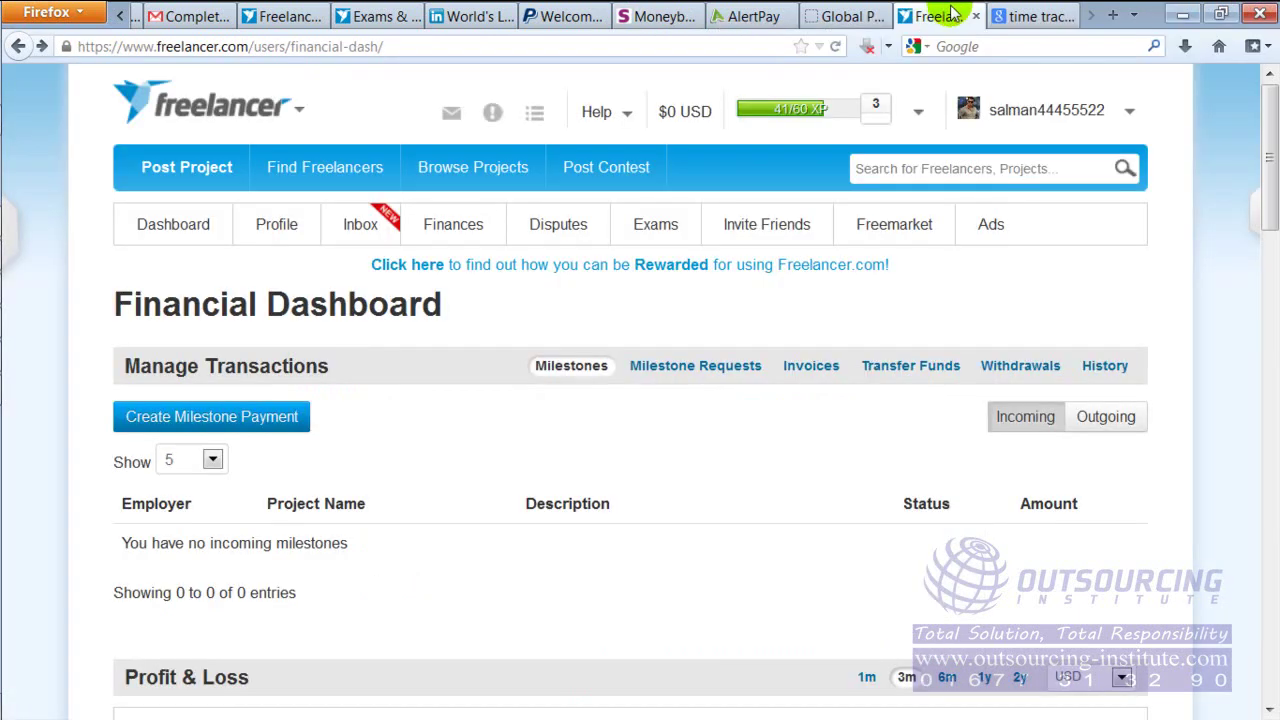
left_click_drag(1272, 196, 1270, 158)
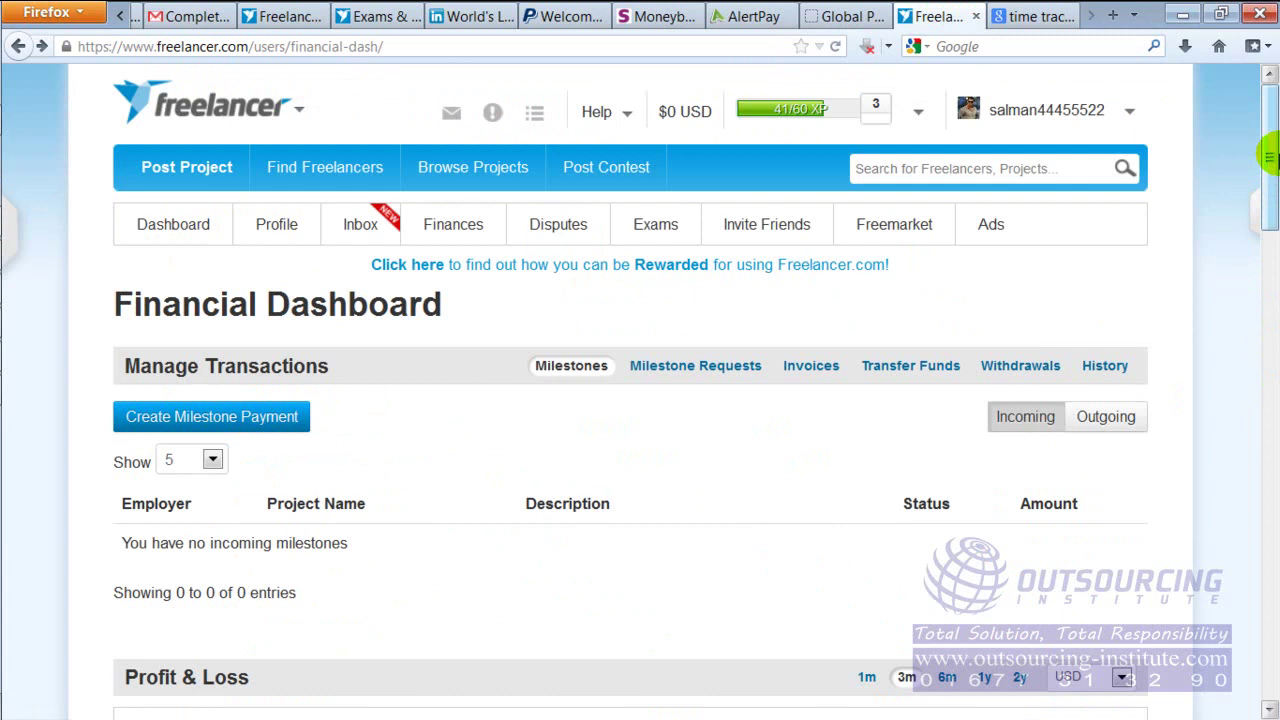
scroll(1268, 157, "down", 15)
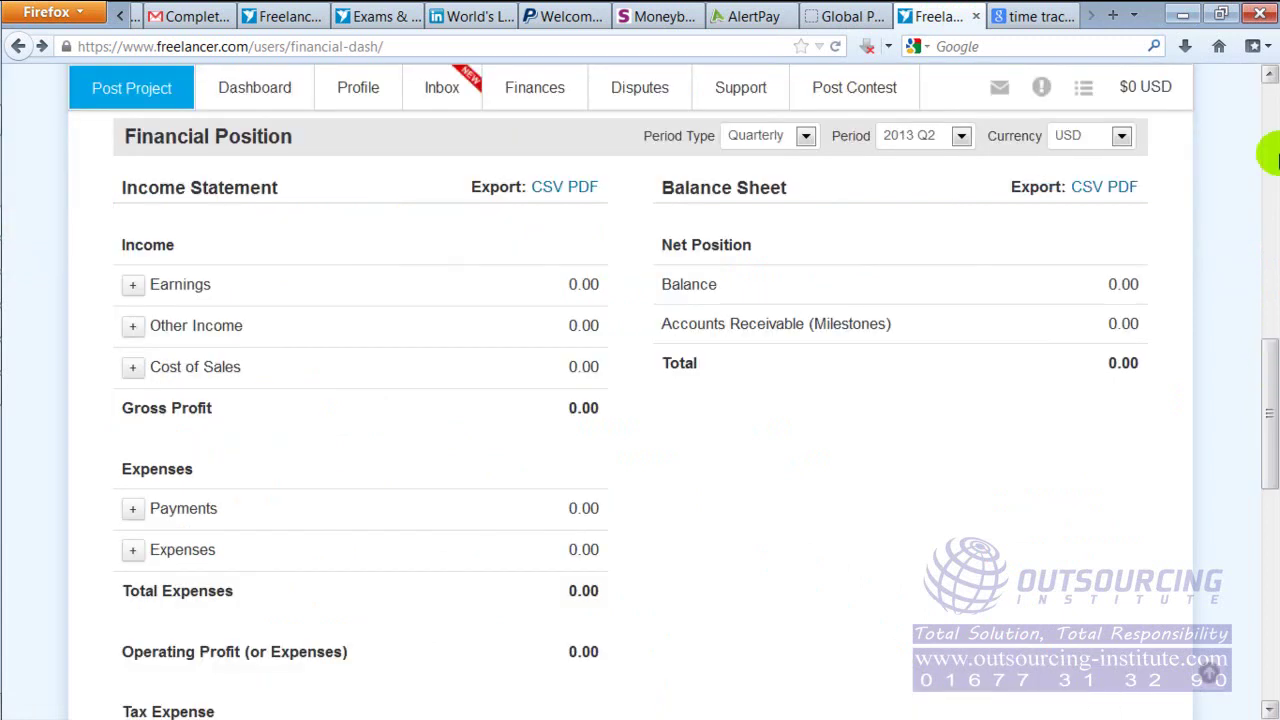